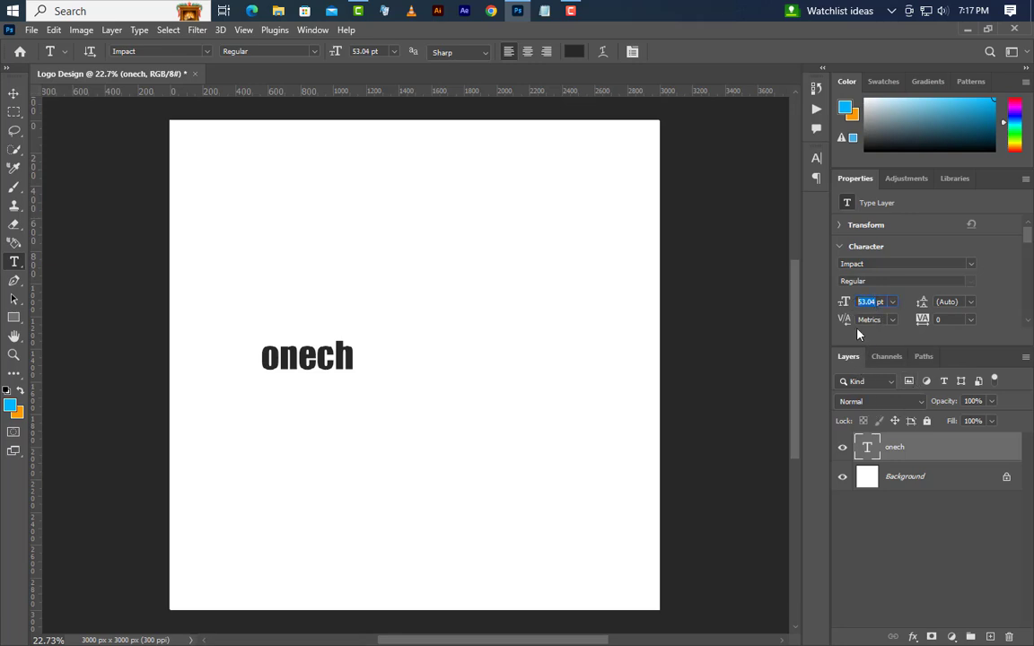
Step: Set the onech text size to 150 pt and change its first letter to a capital O at 220 pt
text(15)
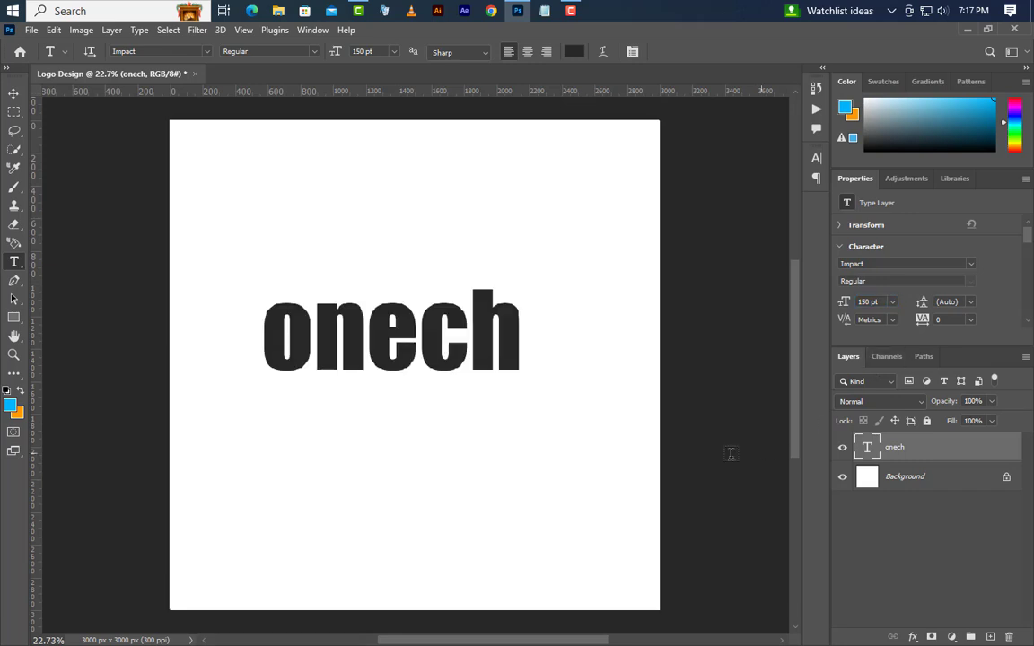
drag(311, 359, 261, 358)
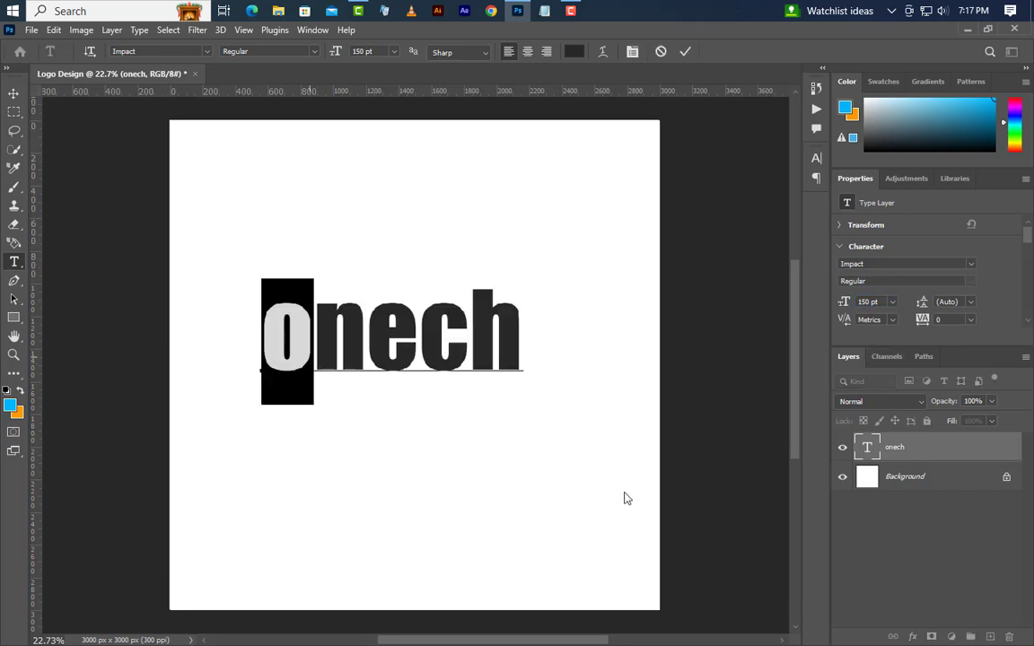
click(868, 302)
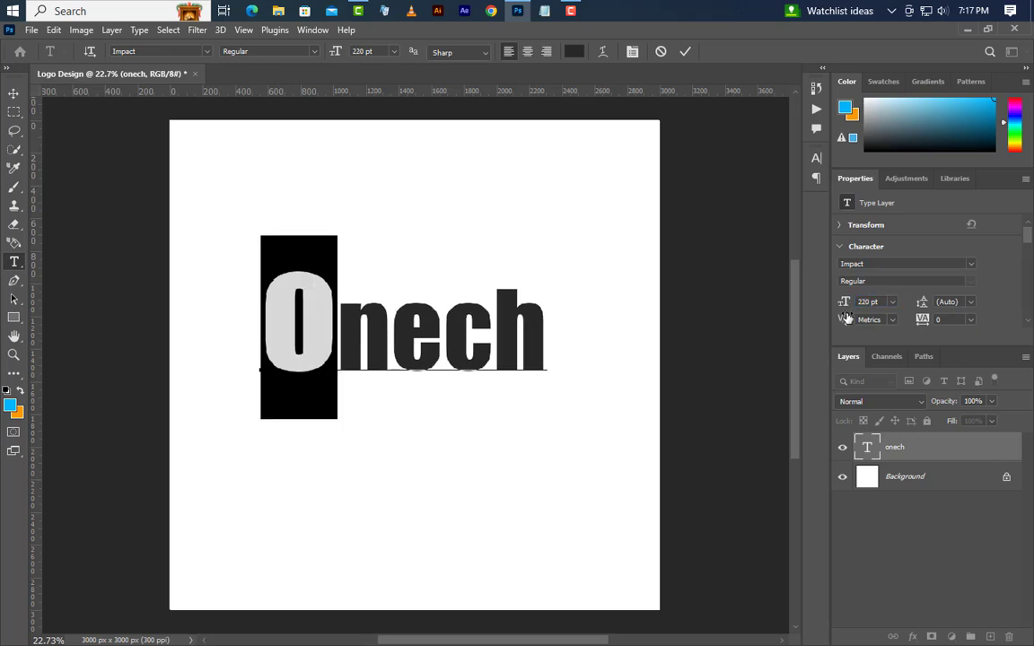
click(684, 52)
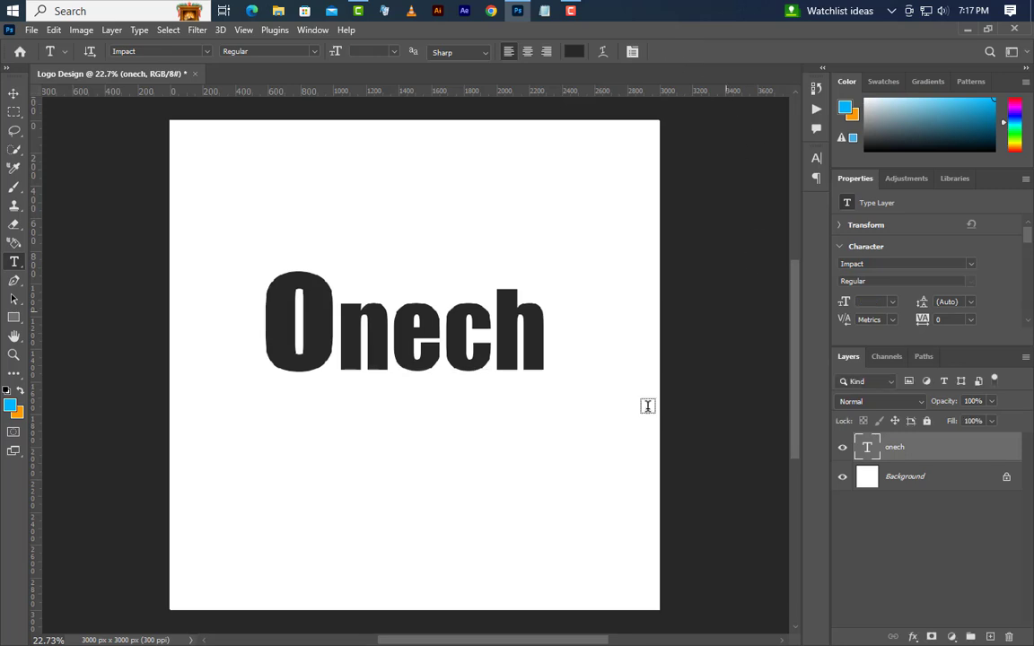
Step: Duplicate the onech text layer within the same document, keeping the suggested copy name
scroll(386, 312, up, 4)
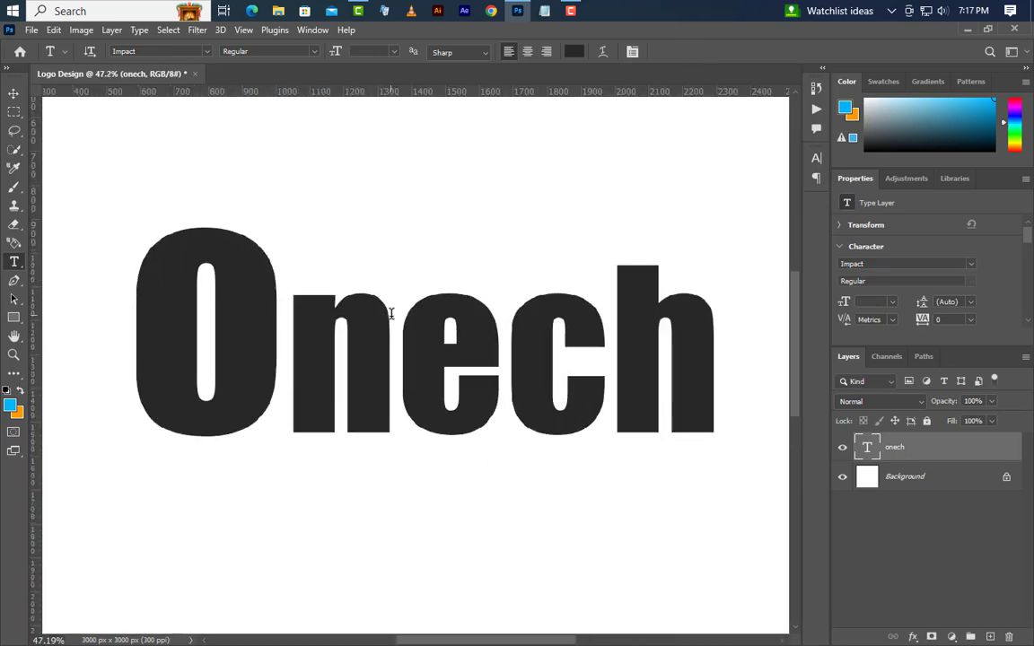
right_click(886, 453)
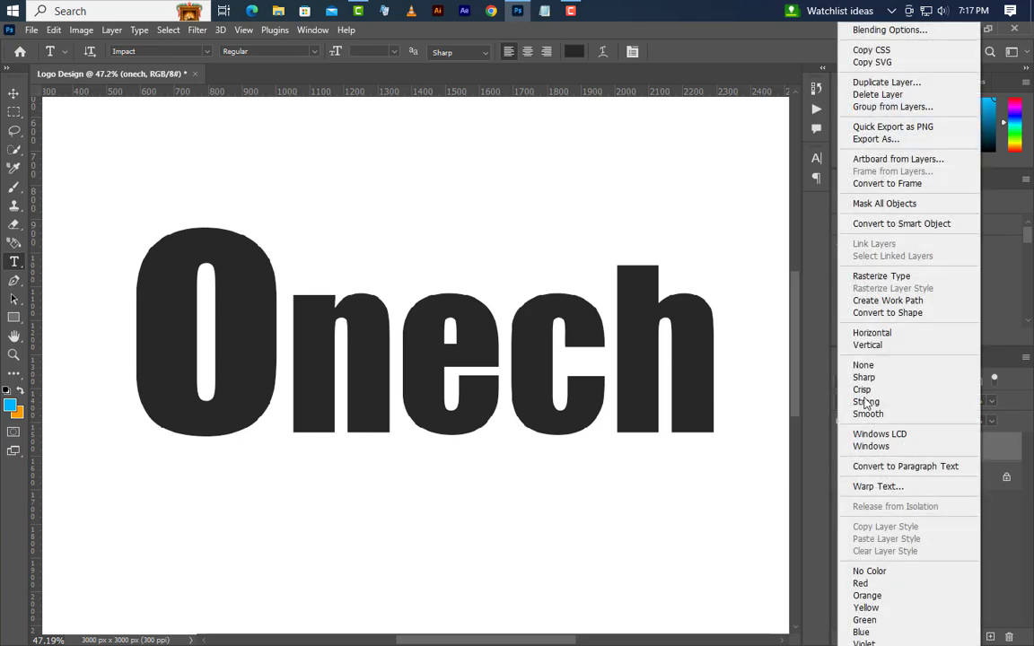
click(884, 82)
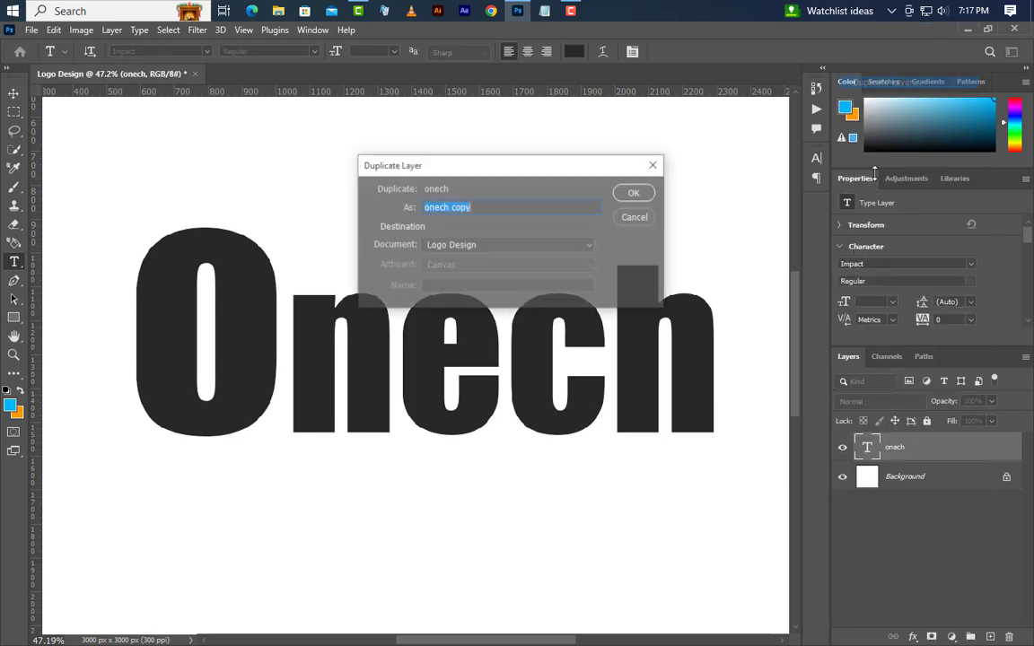
click(635, 194)
Step: Recolor the duplicated text with the blue foreground color 00b5ff
key(m)
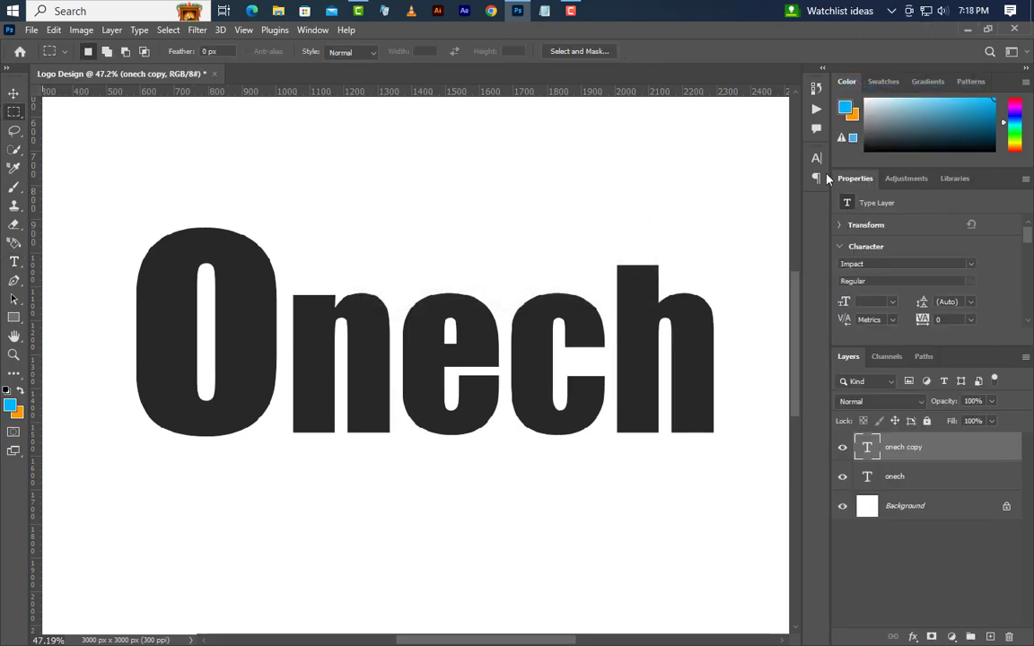
click(816, 158)
click(773, 244)
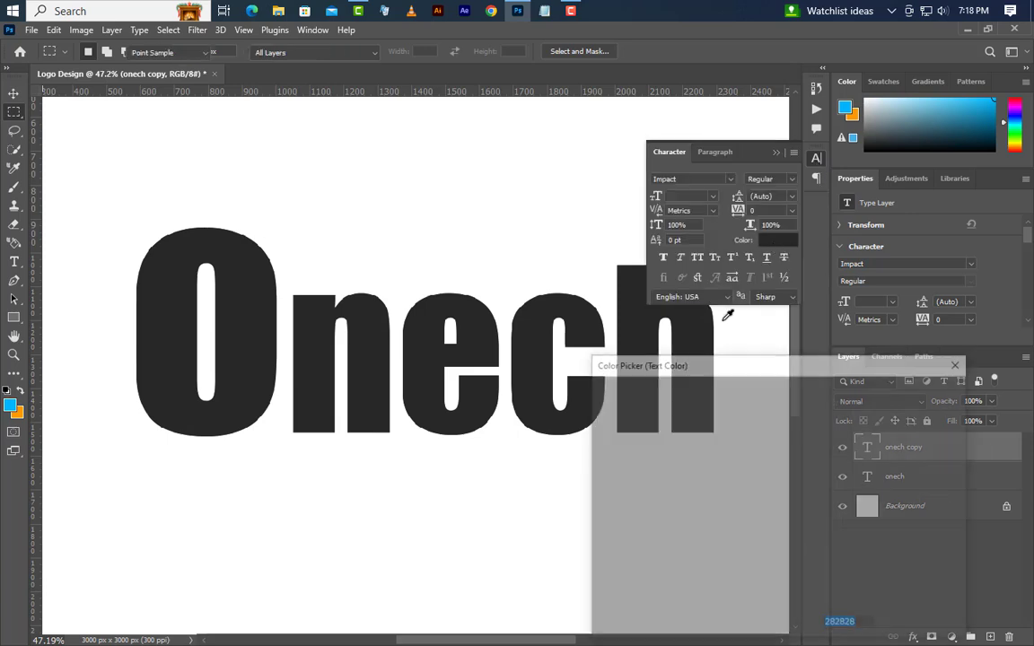
click(13, 405)
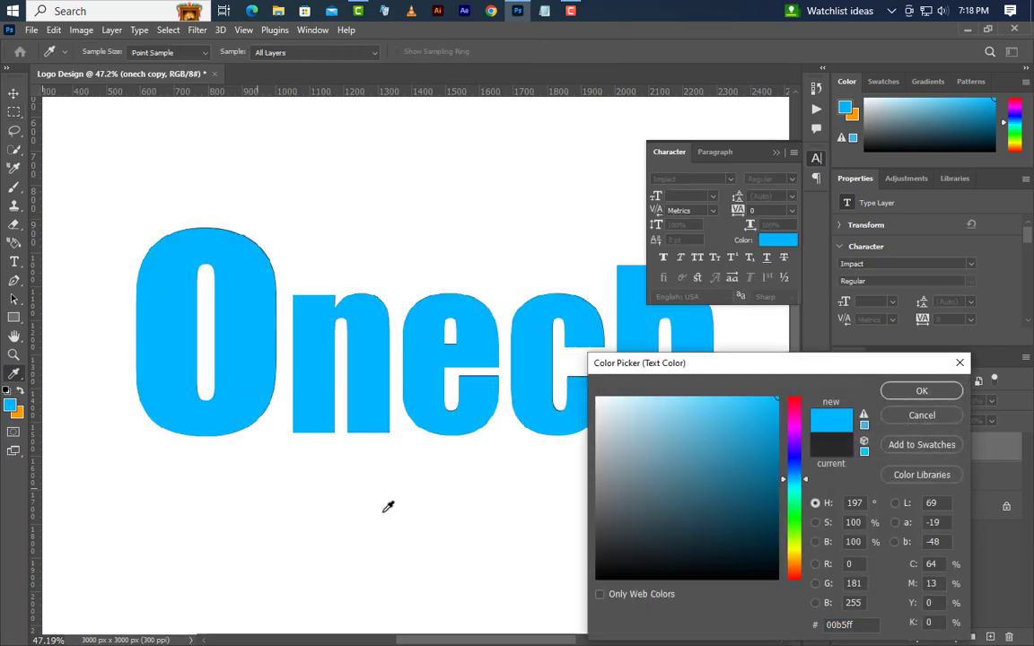
click(921, 391)
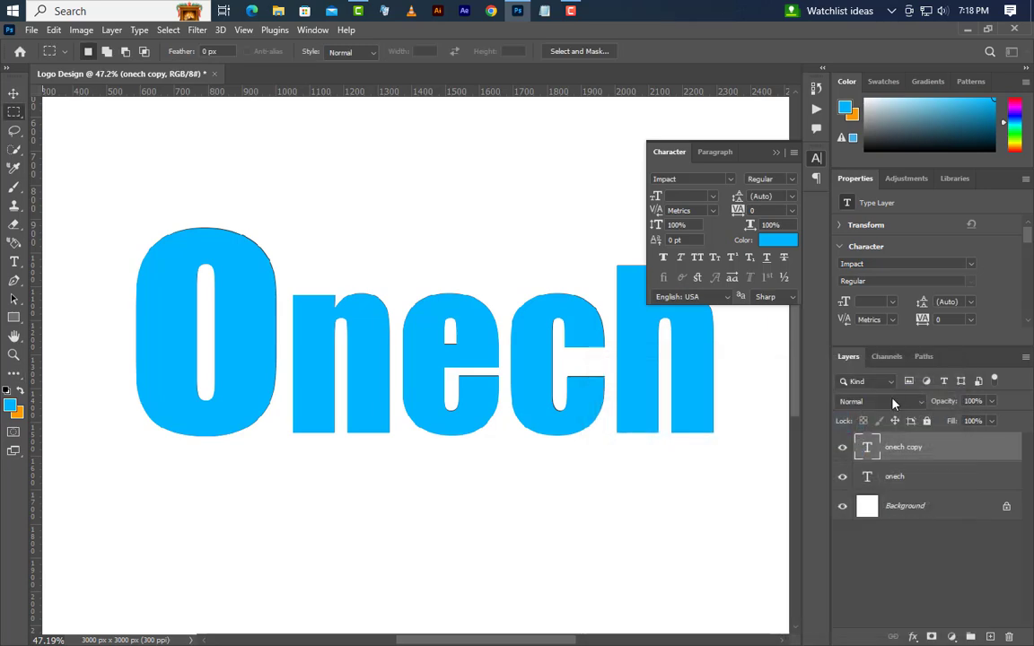
click(776, 154)
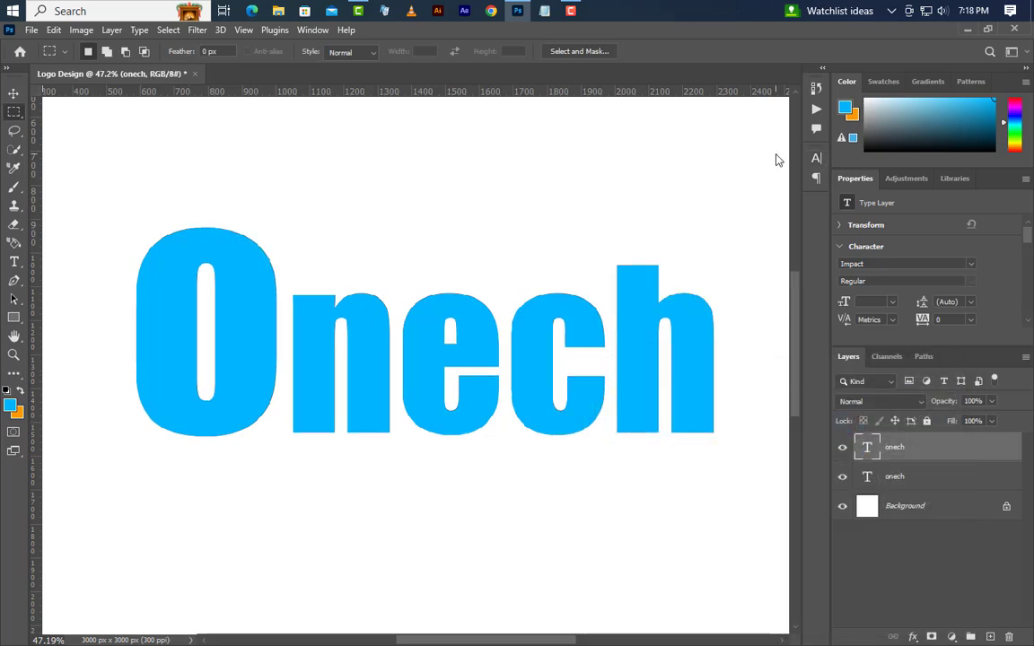
Step: Rasterize the blue text layer and cut its letter n out to a new layer
right_click(921, 454)
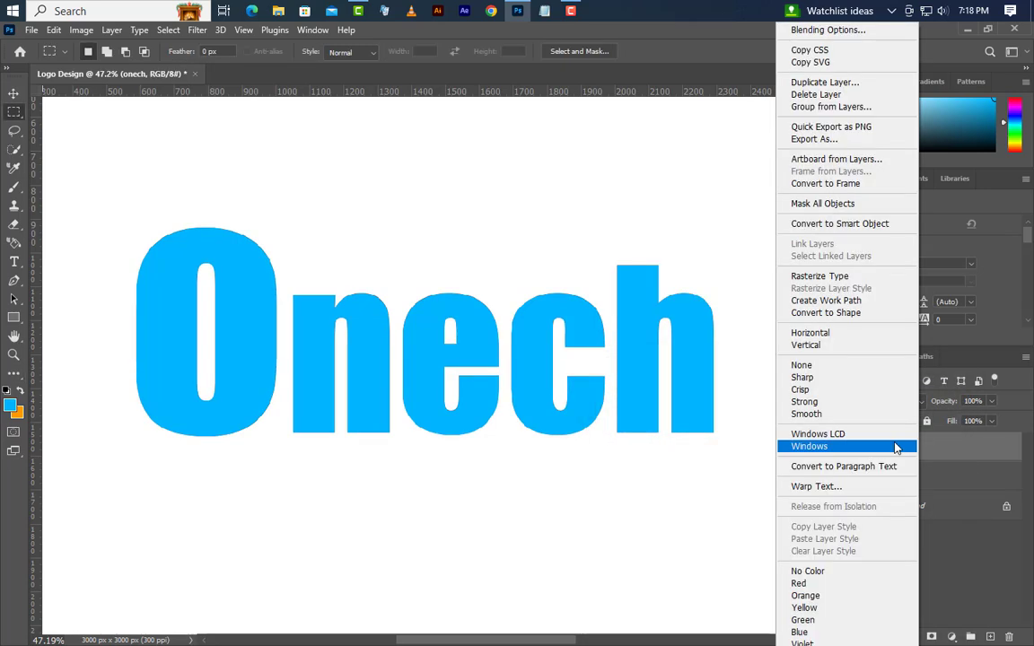
click(835, 279)
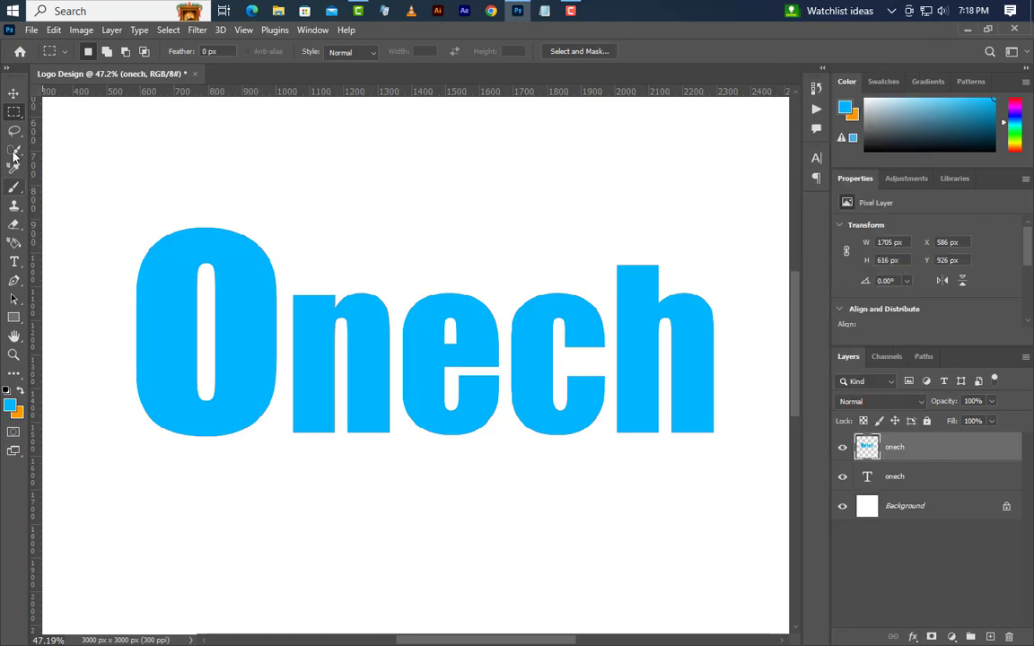
drag(286, 280, 396, 450)
right_click(345, 332)
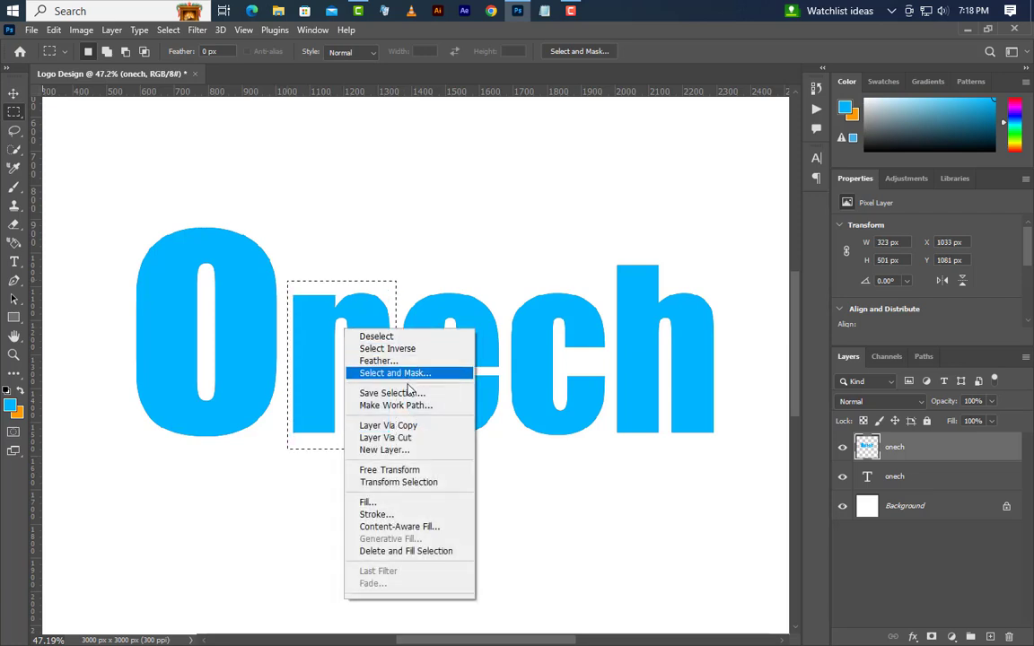
click(385, 438)
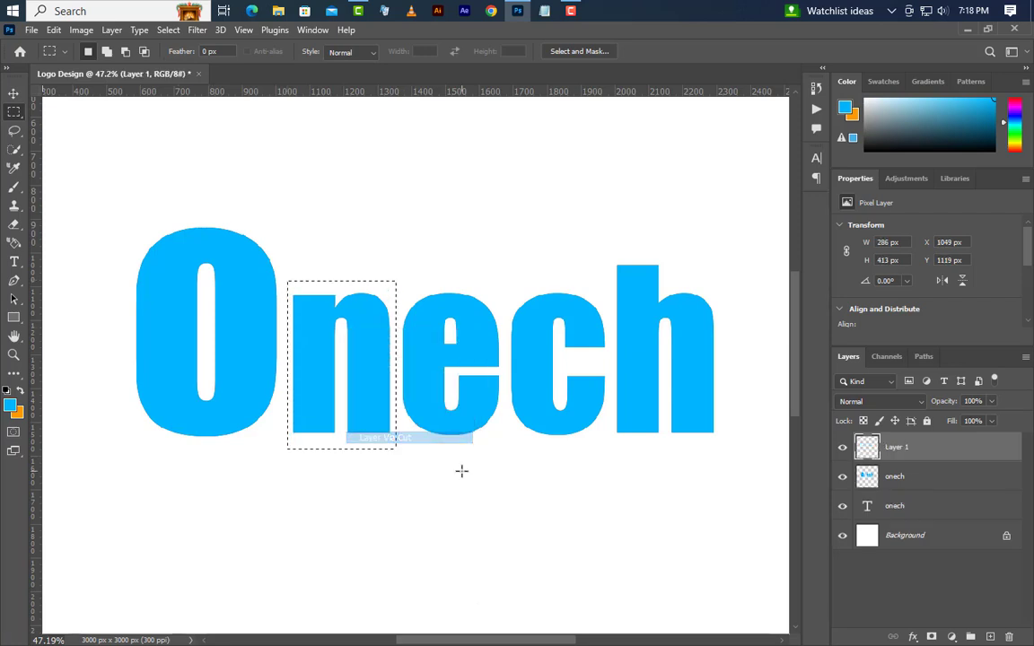
Step: Delete the rasterized blue onech layer that holds the remaining letters, keeping the separated n
click(913, 477)
key(Delete)
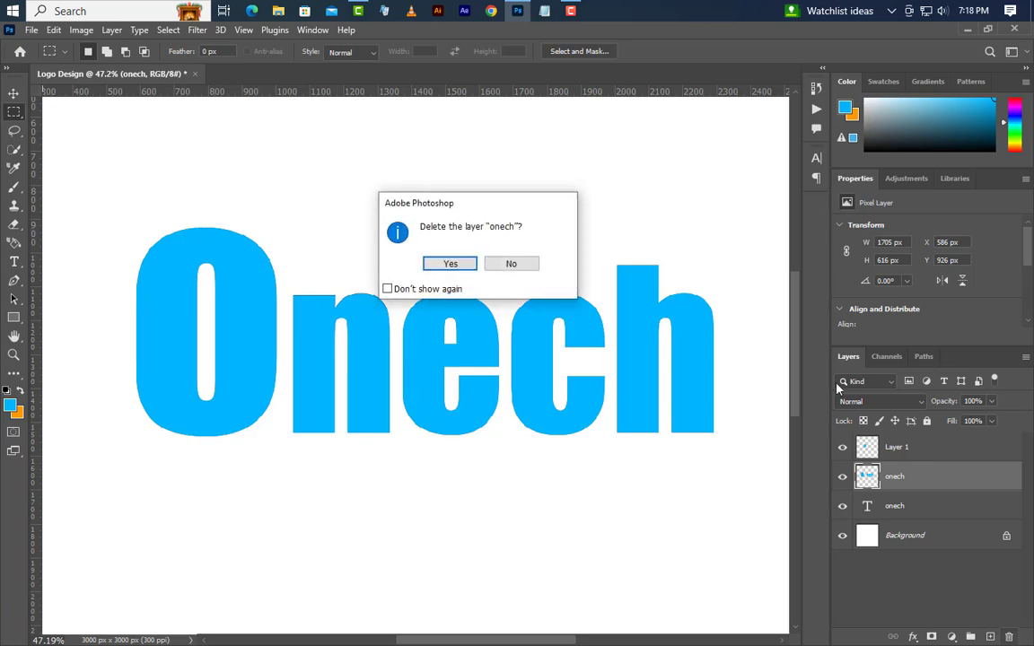
click(451, 269)
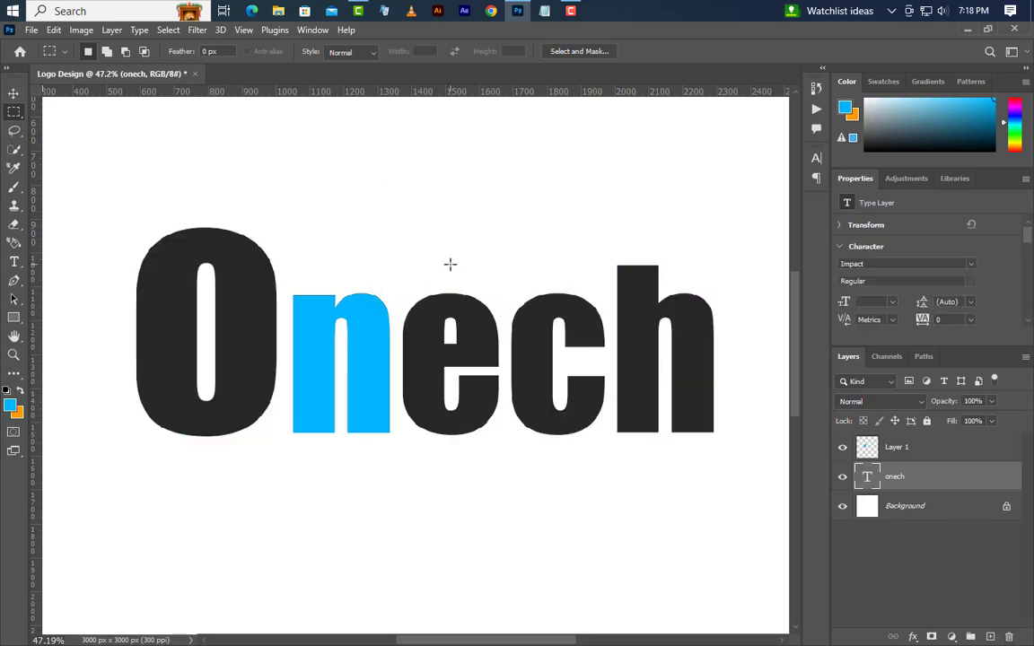
Step: Flip the blue letter n on Layer 1 horizontally using Free Transform
scroll(342, 348, up, 5)
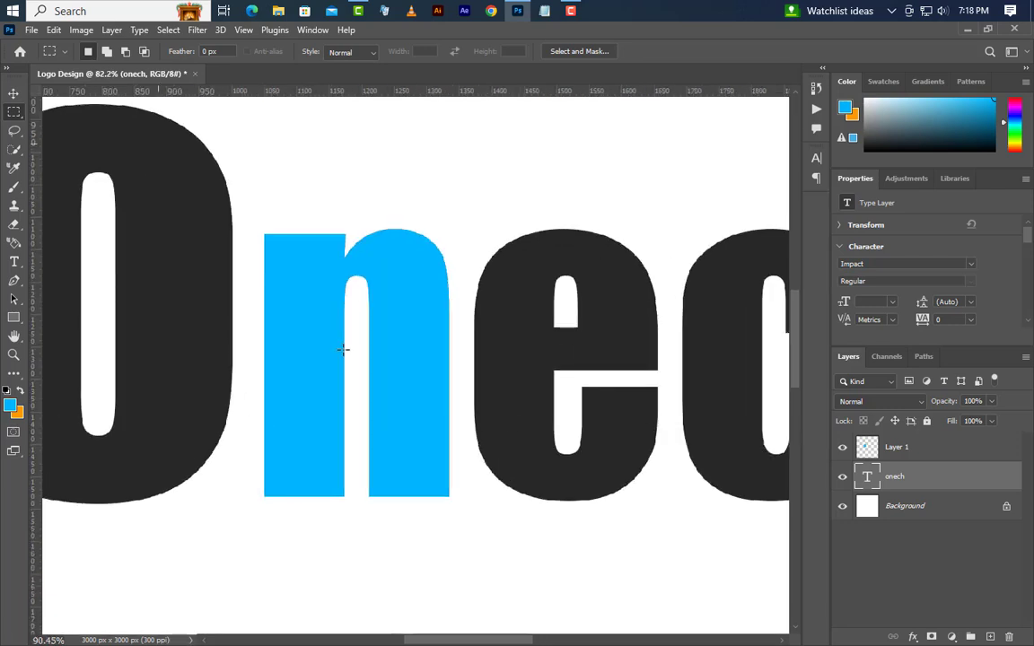
click(915, 454)
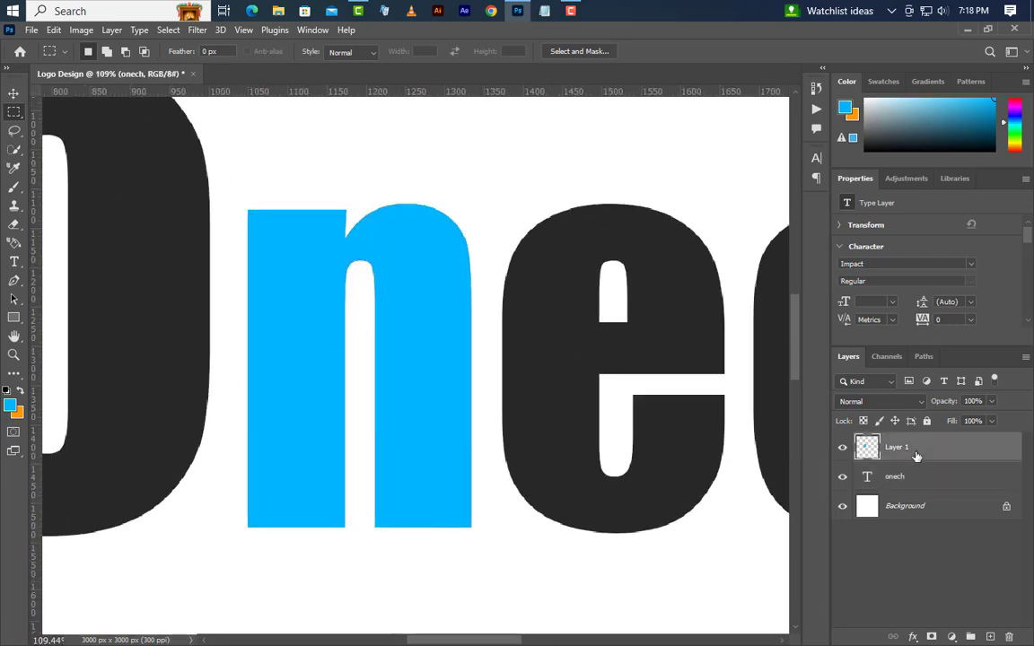
click(52, 31)
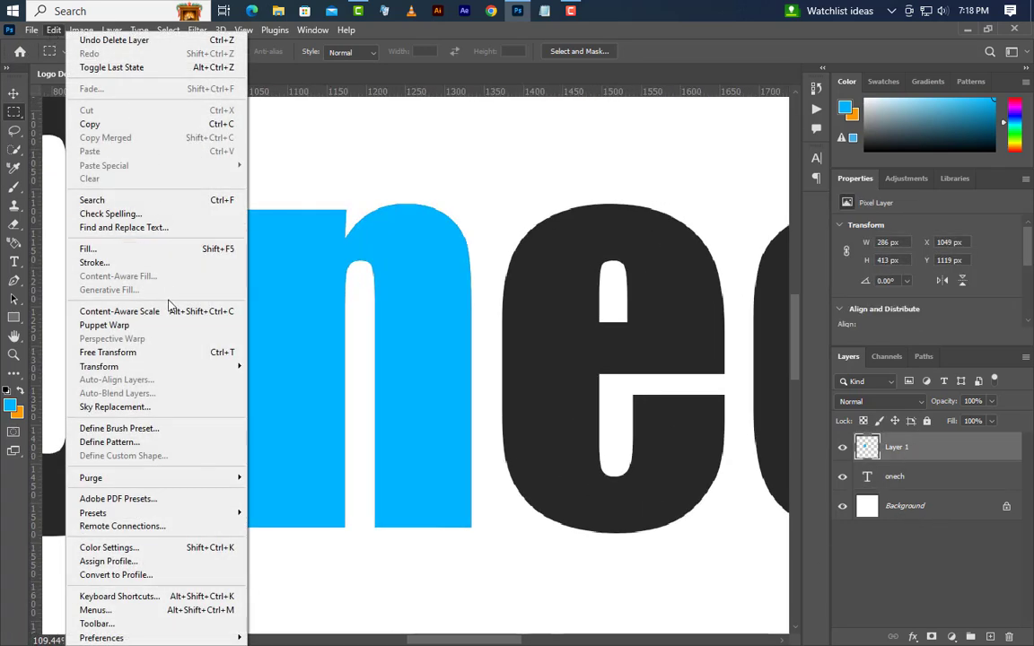
click(162, 351)
right_click(404, 370)
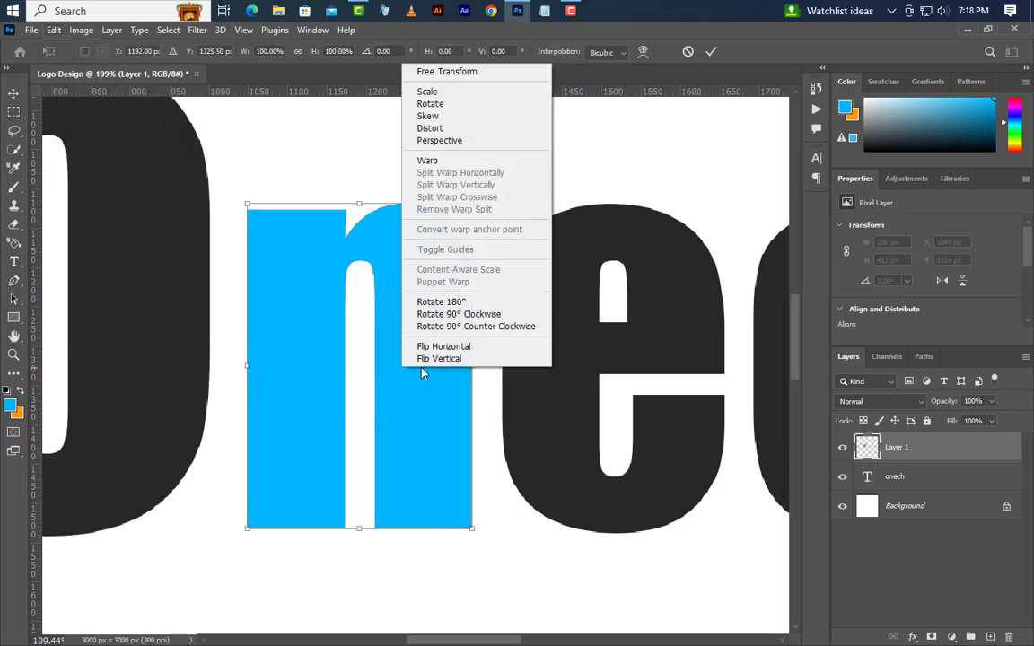
click(443, 350)
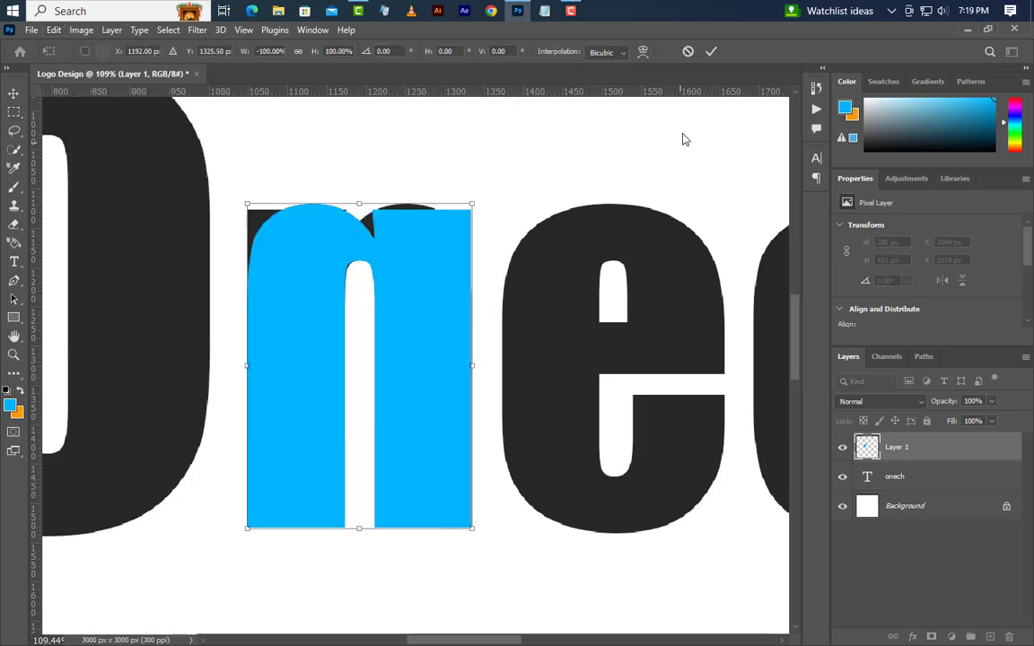
click(710, 52)
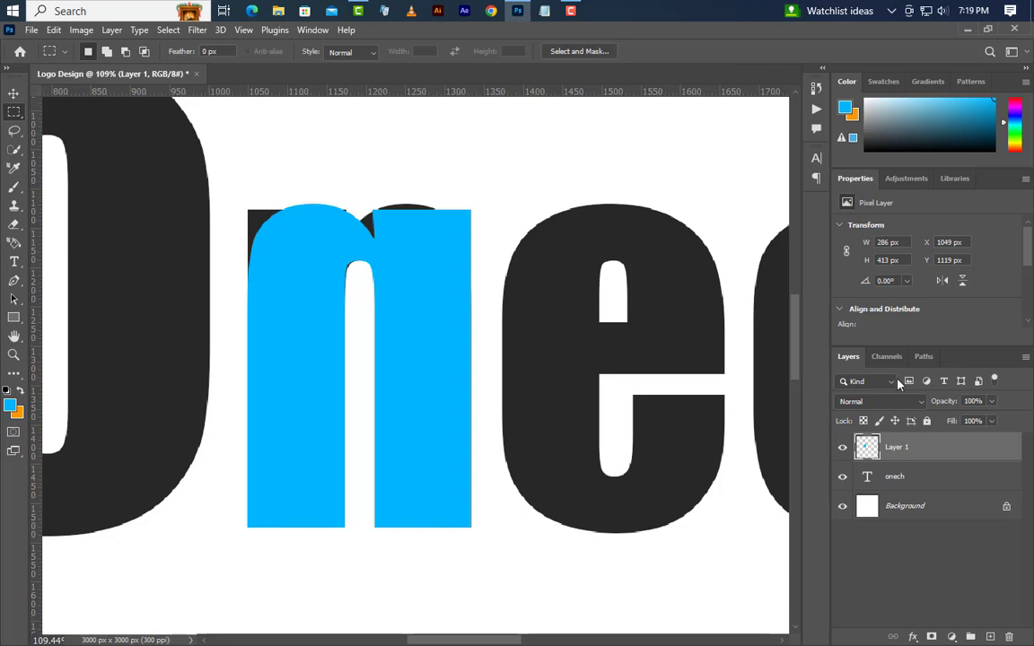
Step: Rasterize the dark onech text layer, erase the letter n from it and clear the selection
click(898, 476)
right_click(884, 476)
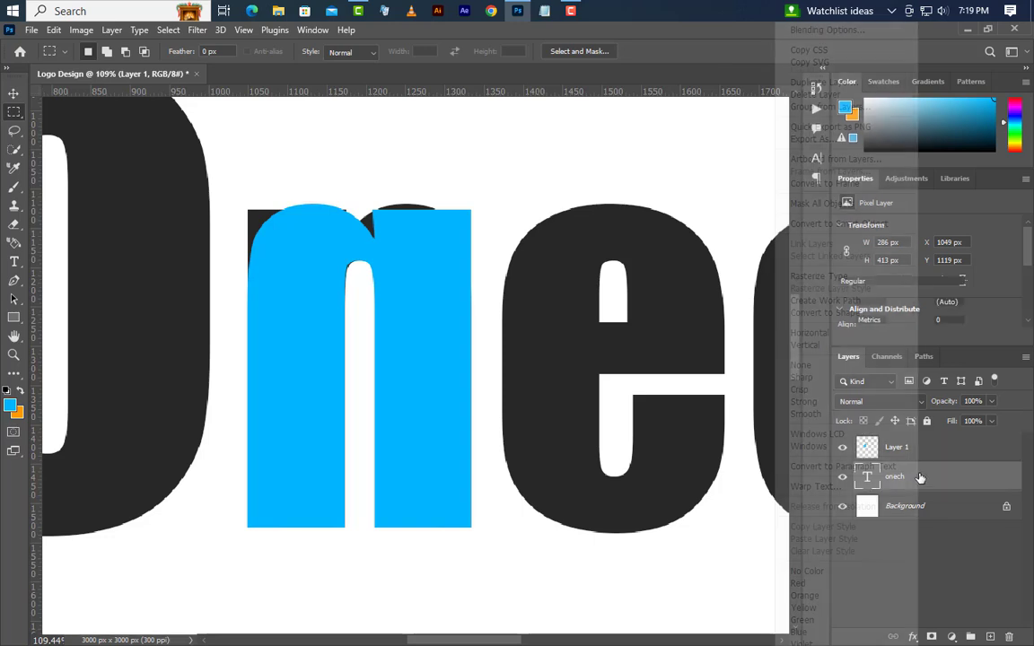
click(818, 275)
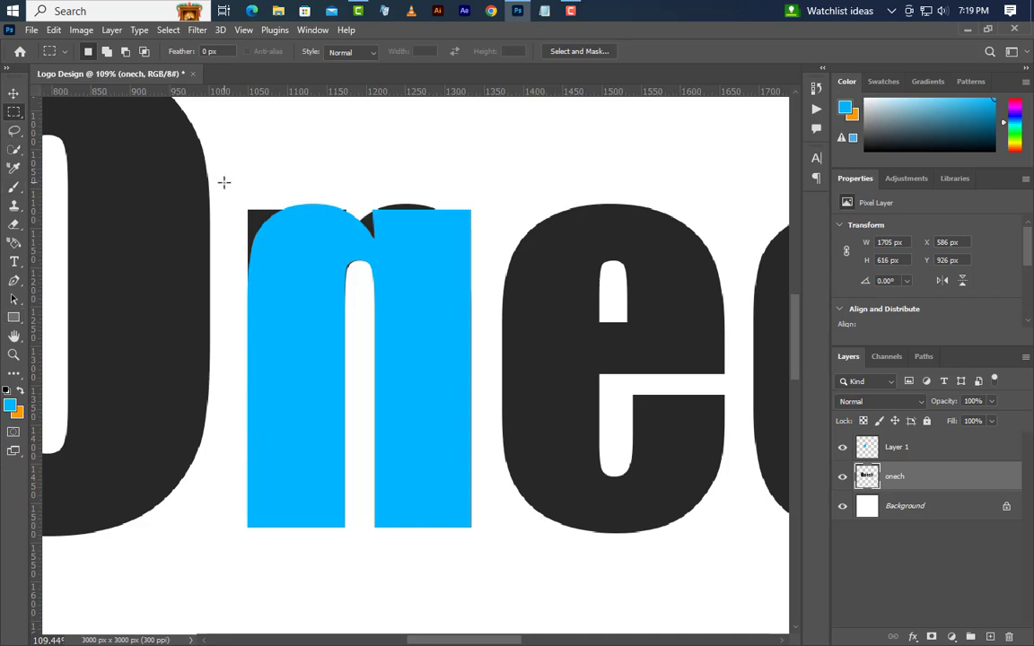
mouse_move(224, 182)
mouse_down()
mouse_move(395, 364)
mouse_move(484, 522)
mouse_move(485, 544)
mouse_up()
key(Delete)
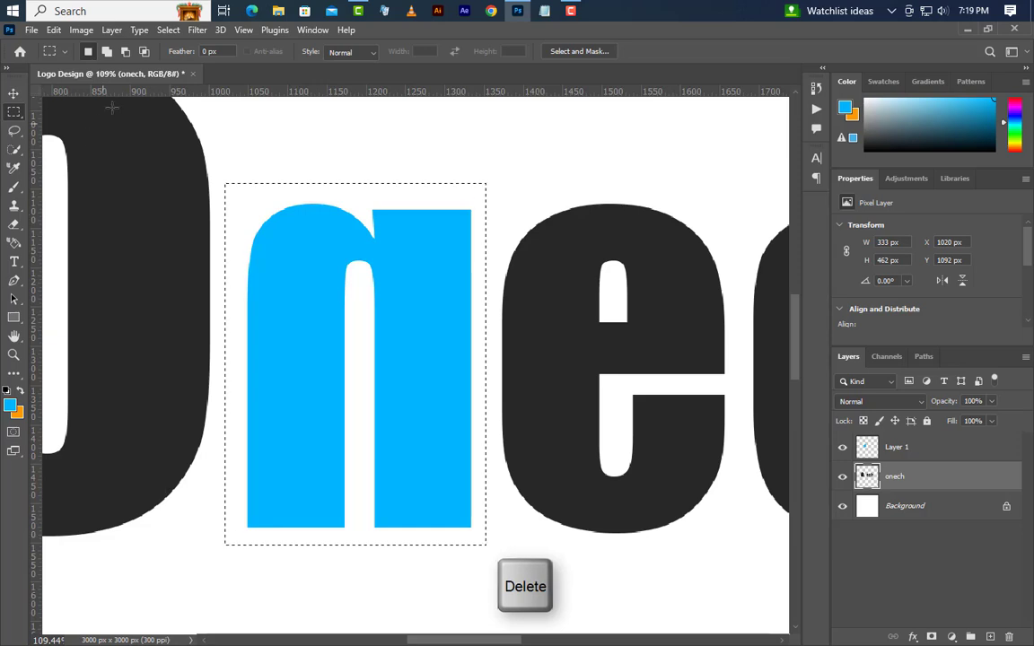
click(168, 29)
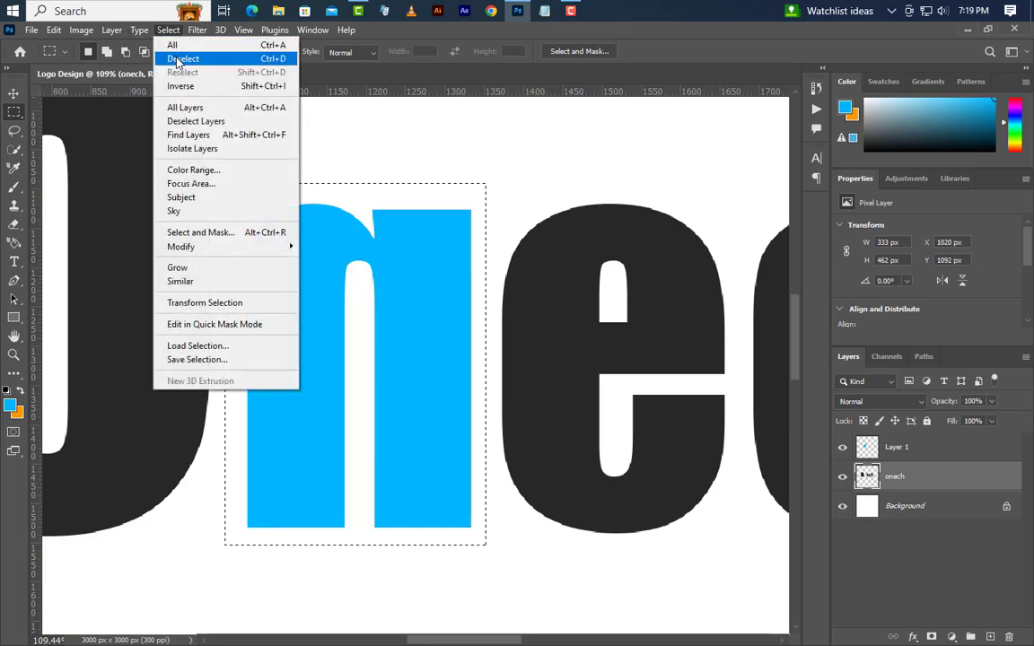
click(179, 60)
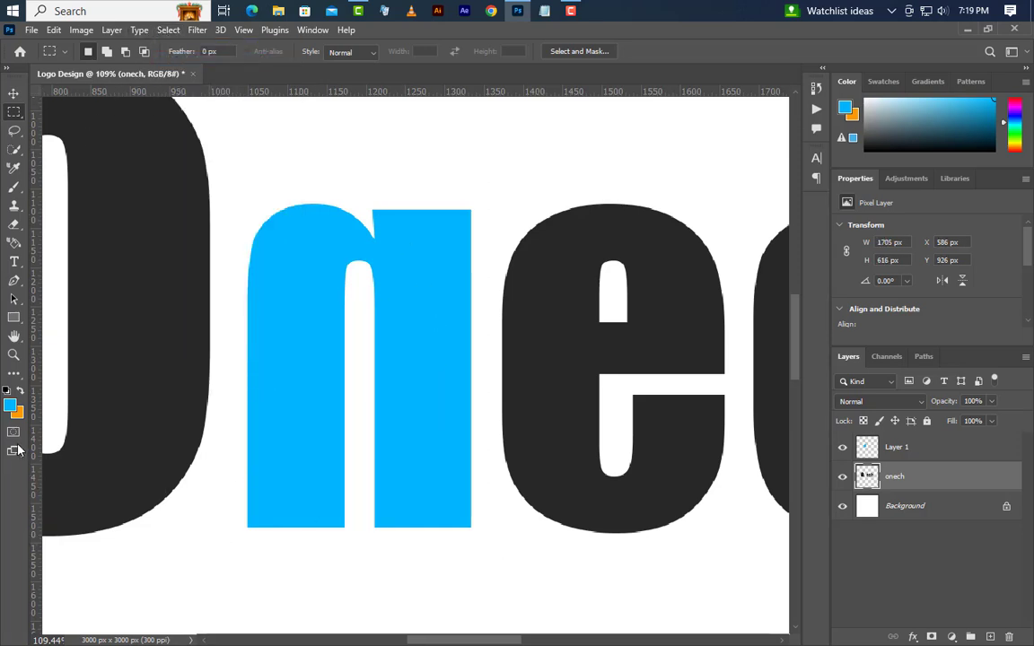
Step: Draw a rectangle shape over the right stem of the blue n and size it to 124 px wide by 467 px high
click(12, 319)
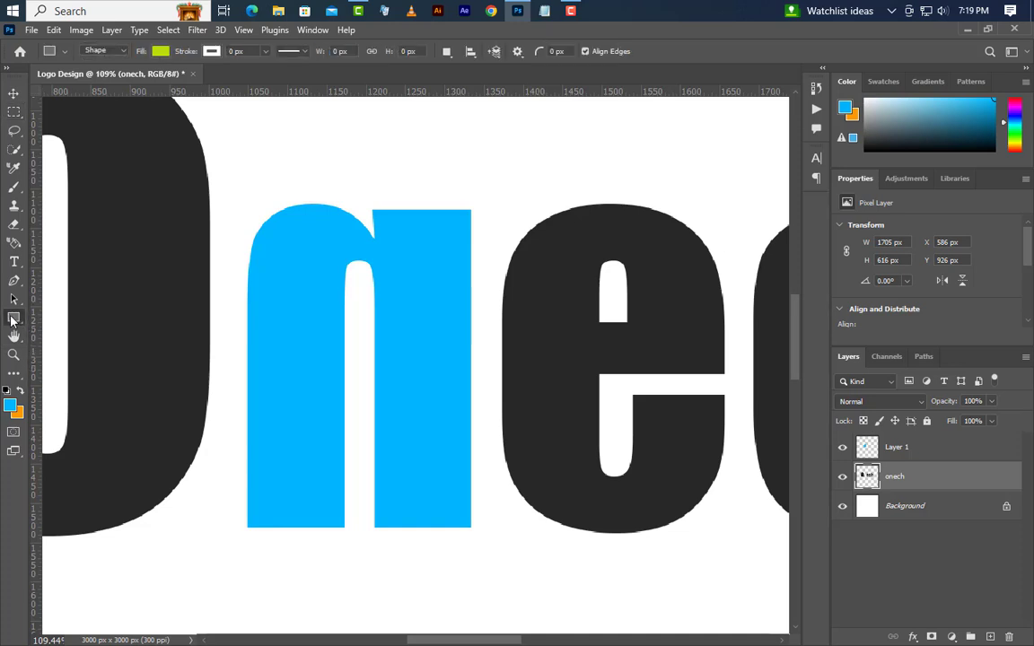
right_click(11, 317)
click(51, 319)
drag(392, 265, 445, 515)
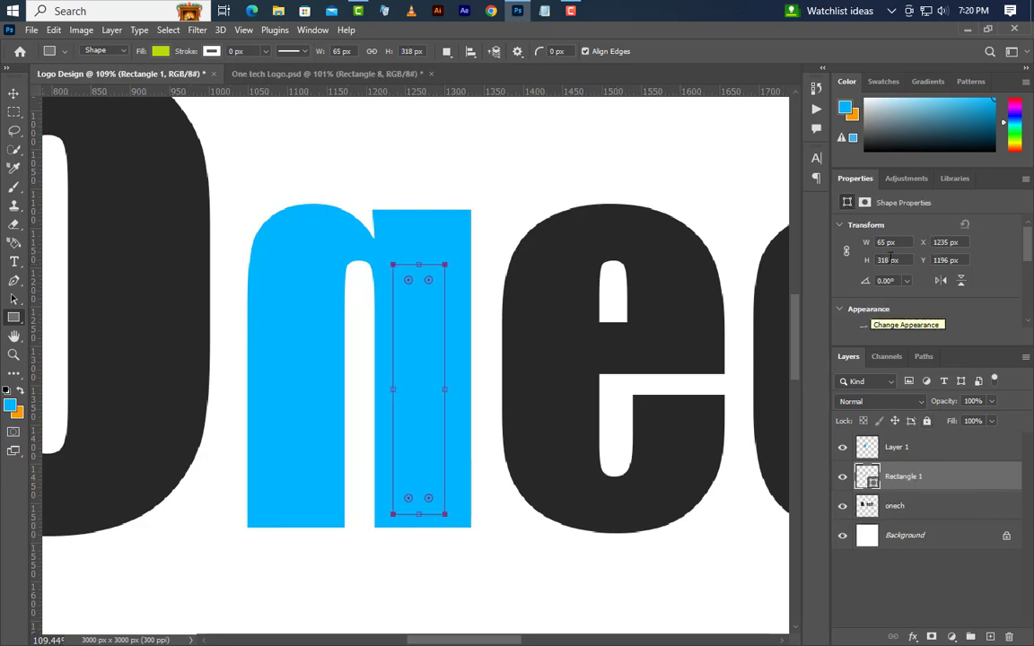
click(865, 243)
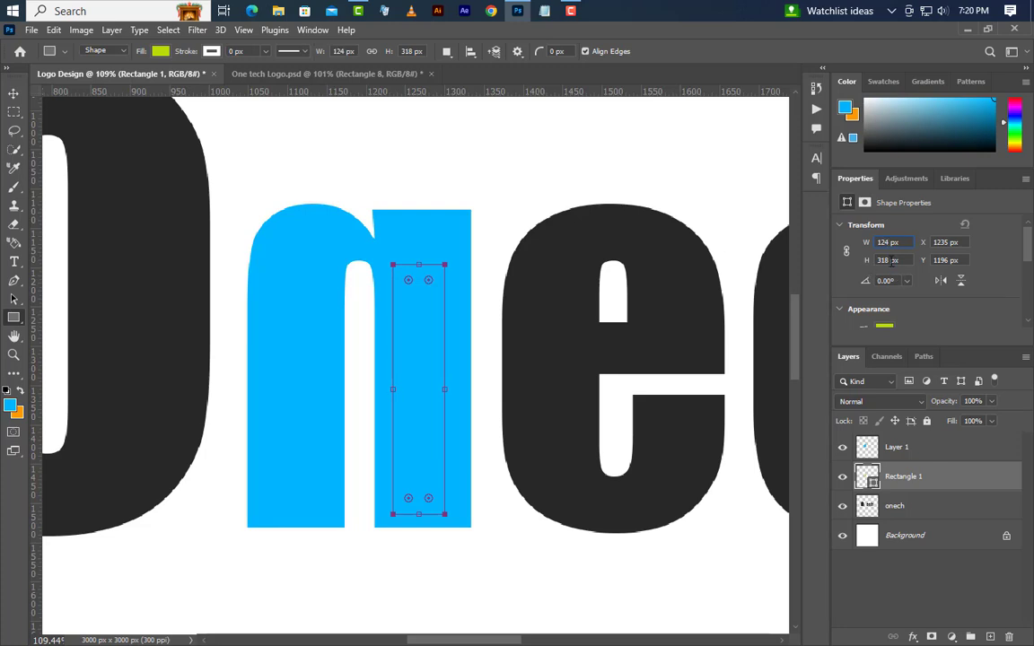
click(890, 260)
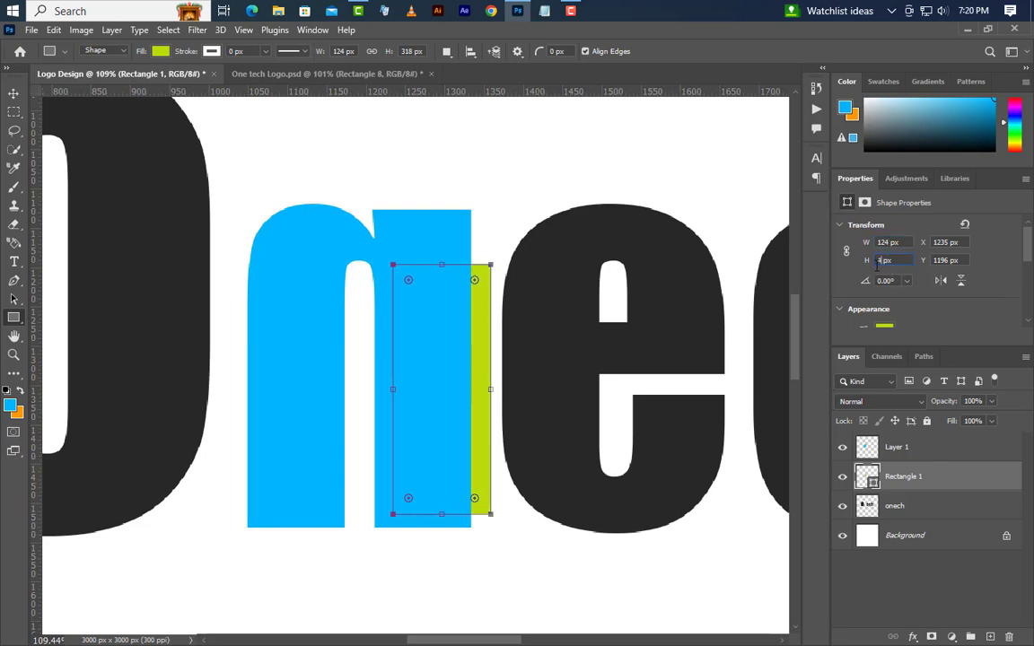
text(467)
click(885, 279)
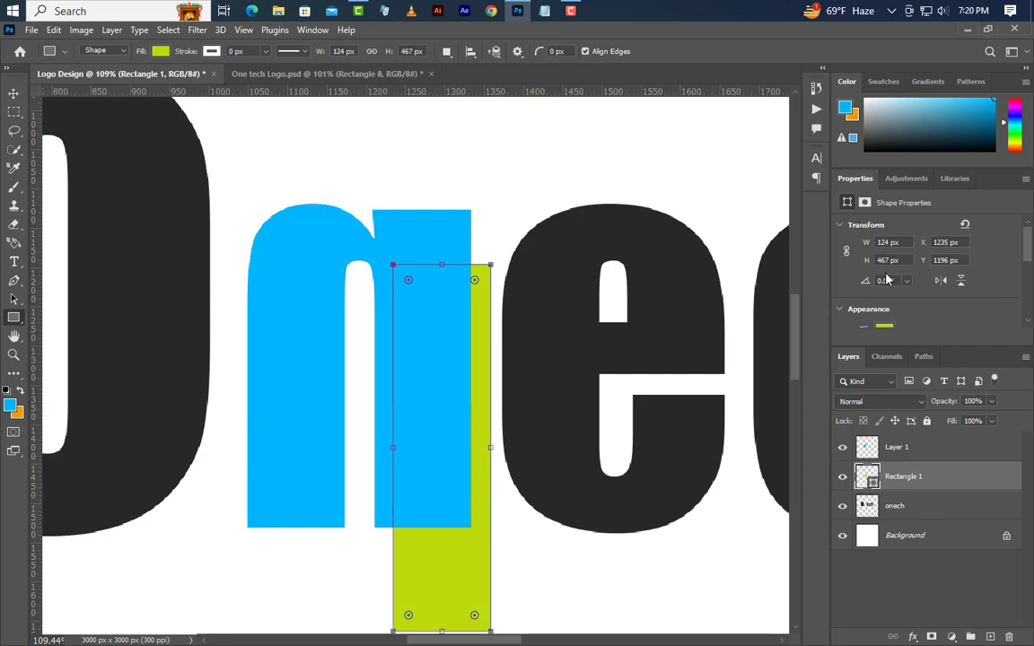
Step: Fill the Rectangle 1 shape with the blue 00b5ff sampled from the letter n
double_click(867, 484)
click(430, 229)
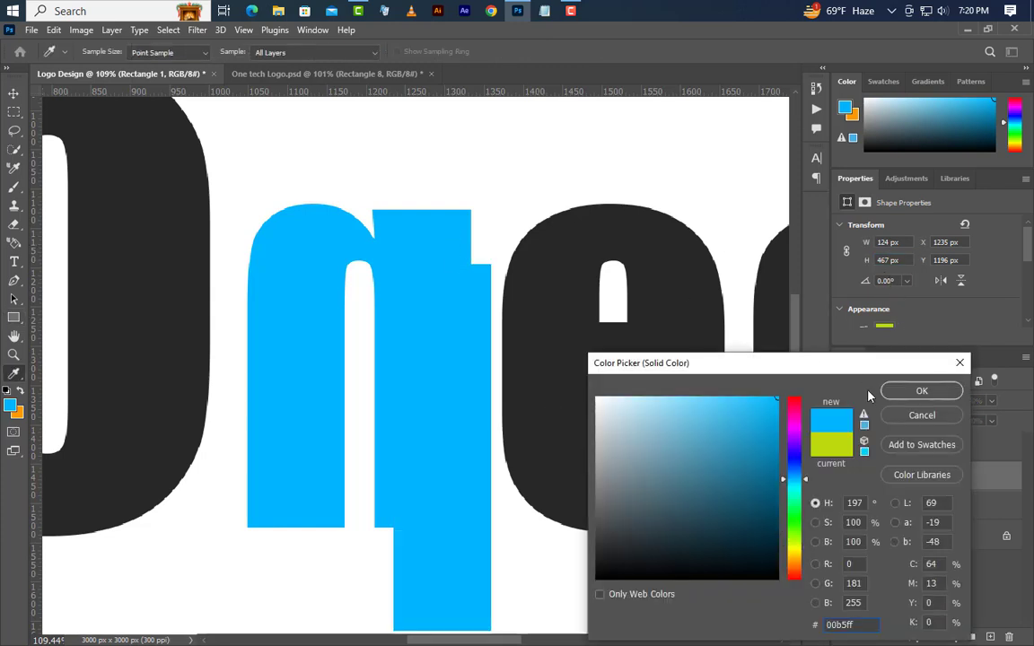
click(921, 391)
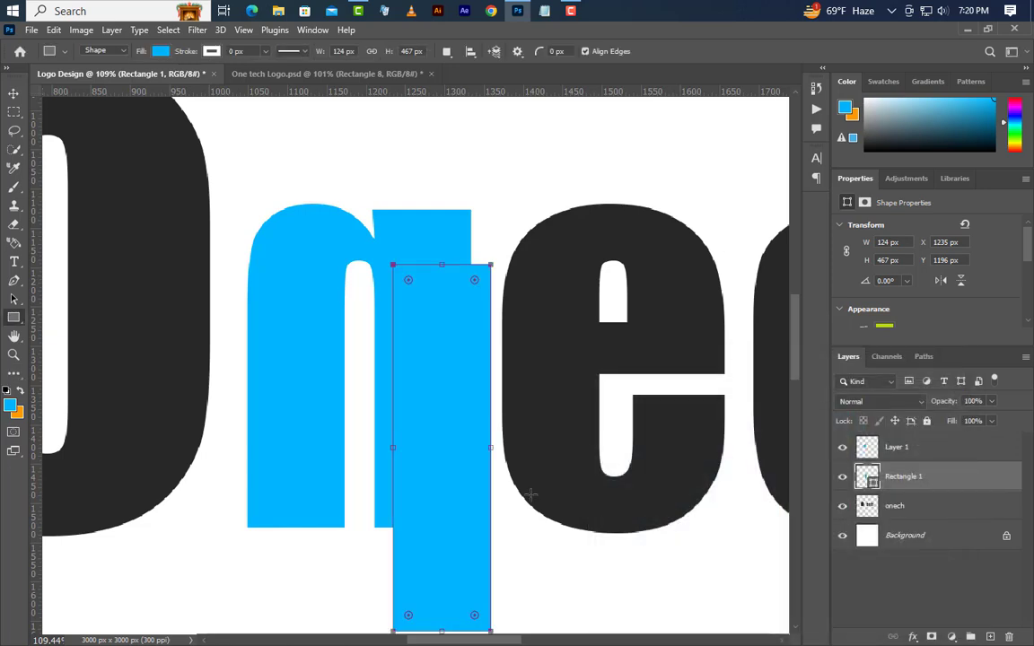
Step: Move the blue rectangle onto the right stem of the n, aligning its left and lower edges exactly with the stem
click(14, 94)
drag(469, 618, 443, 530)
scroll(428, 557, up, 5)
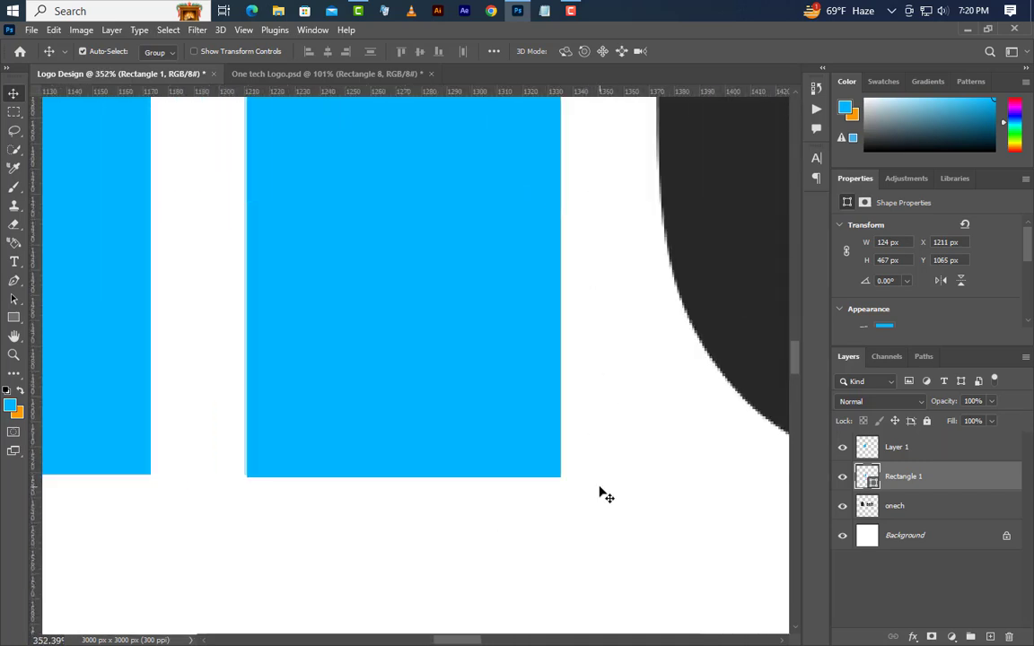
key(Up)
key(Left)
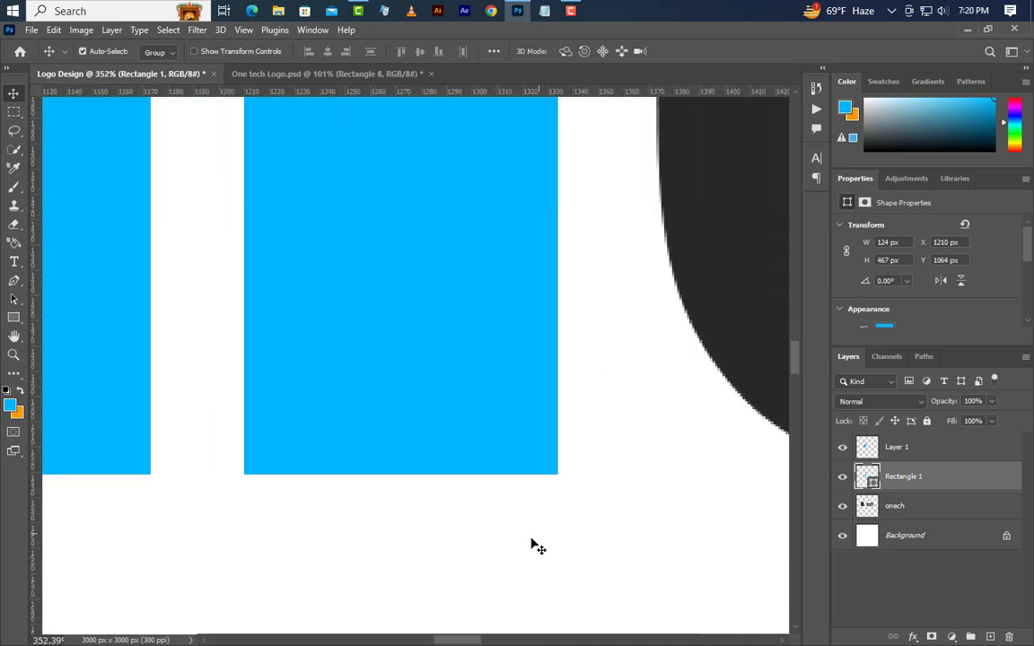
scroll(472, 576, down, 5)
Step: Duplicate the Rectangle 1 layer as Rectangle 1 copy
key(m)
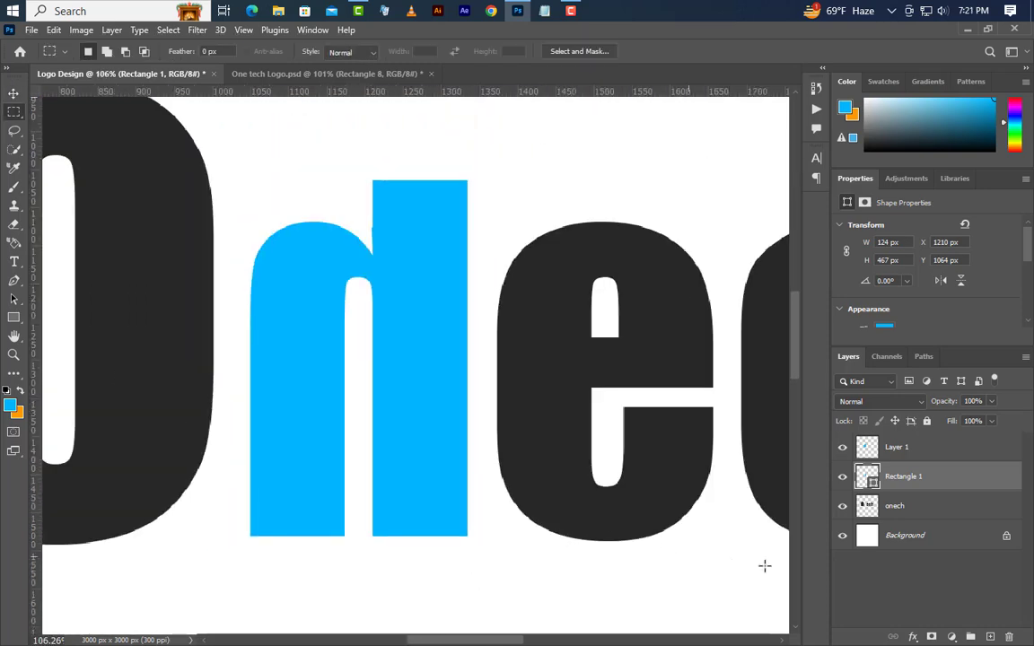
right_click(948, 486)
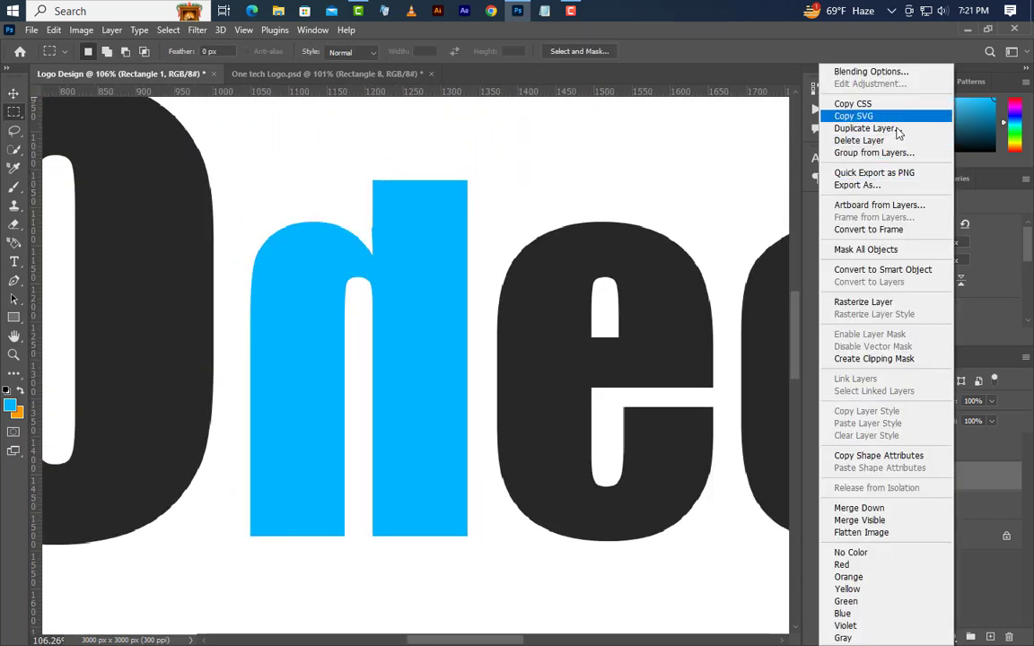
click(884, 128)
click(648, 199)
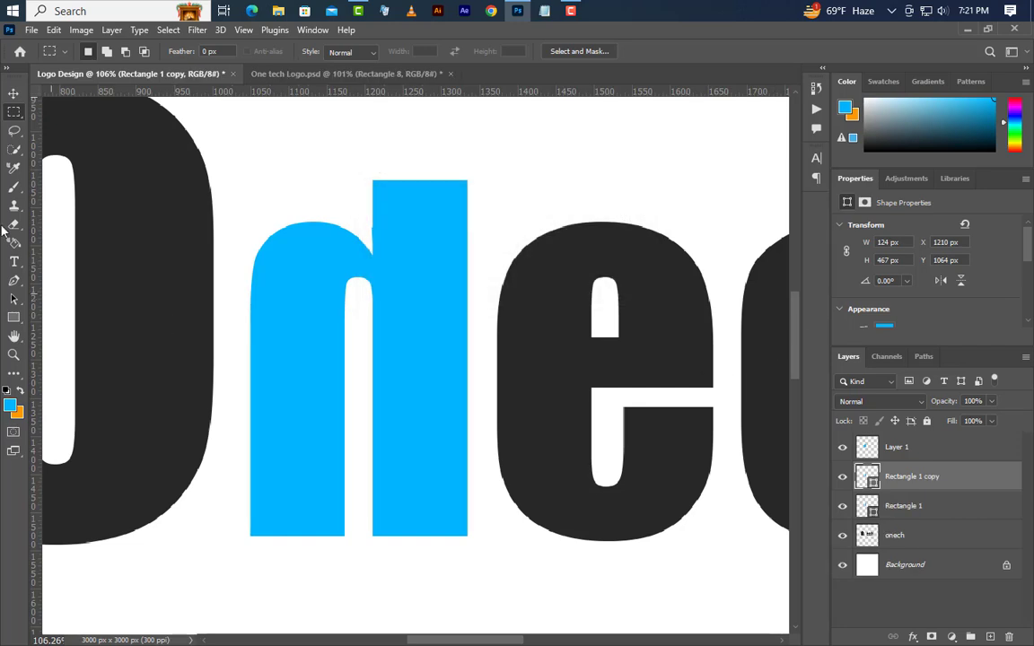
Step: Rotate the rectangle copy 90° clockwise with Free Transform and seat it centred on top of the tall n stem
click(54, 30)
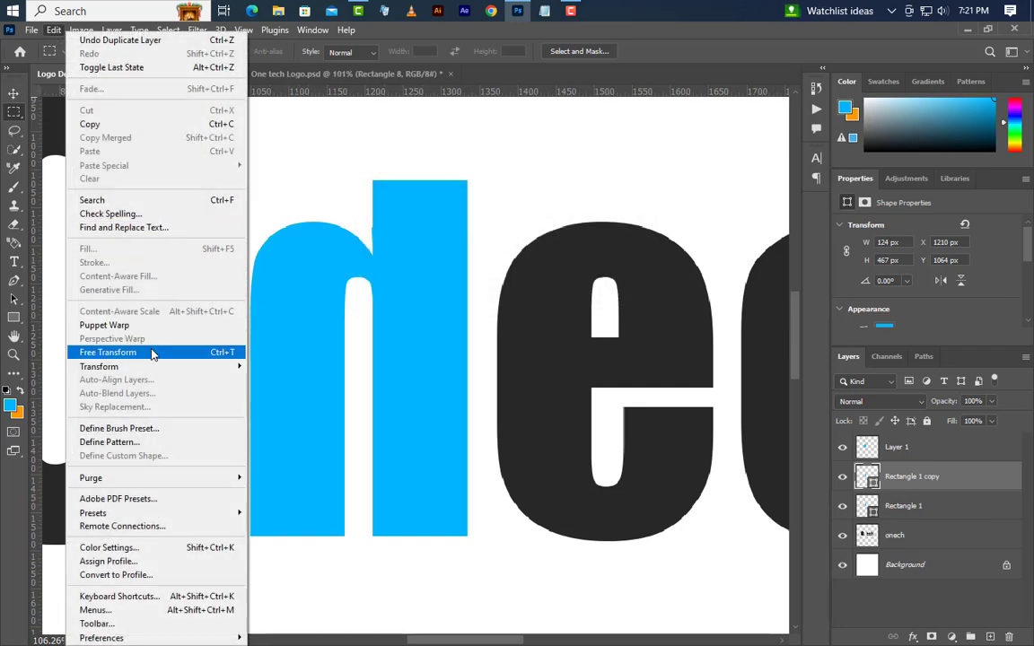
click(180, 352)
right_click(422, 272)
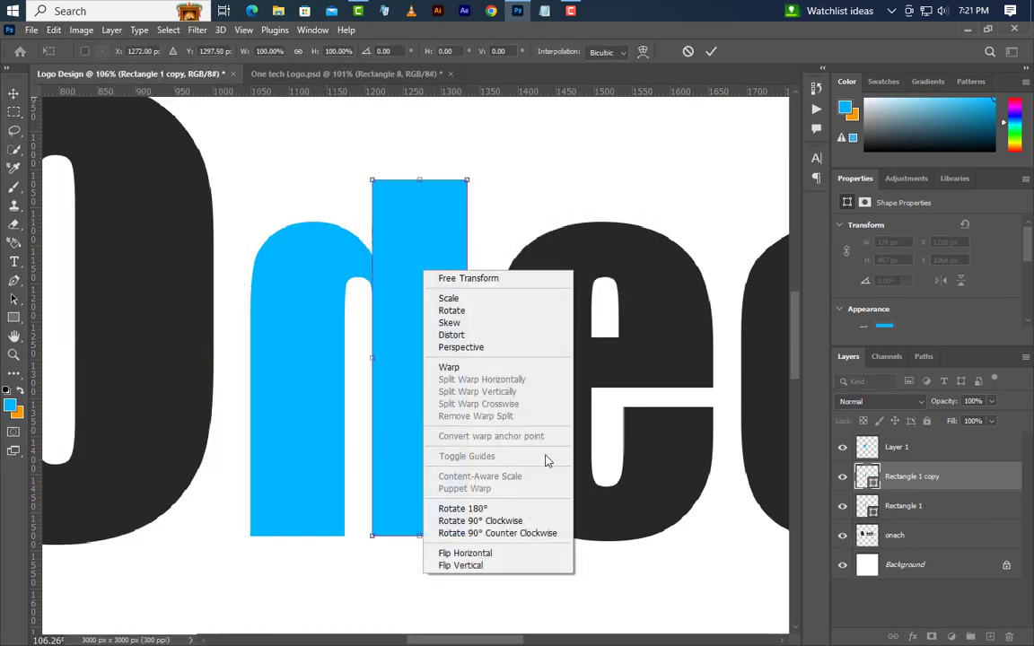
click(516, 525)
drag(453, 373, 452, 143)
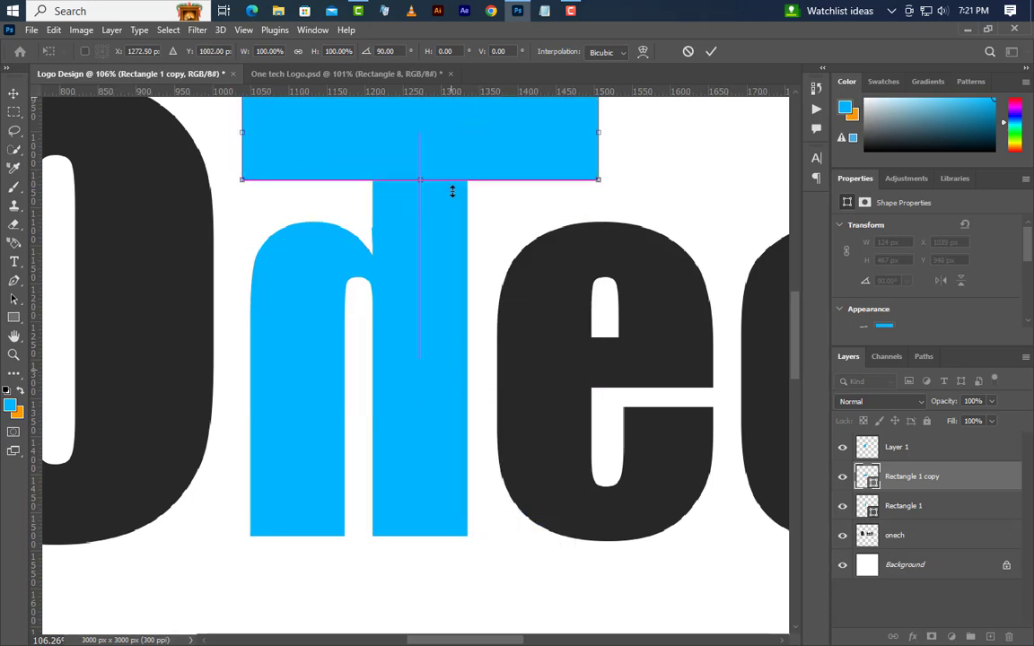
Step: Stretch the horizontal bar so it runs from over the O to the right edge of the h's stem, and apply the transform
scroll(274, 335, down, 1)
scroll(275, 342, down, 3)
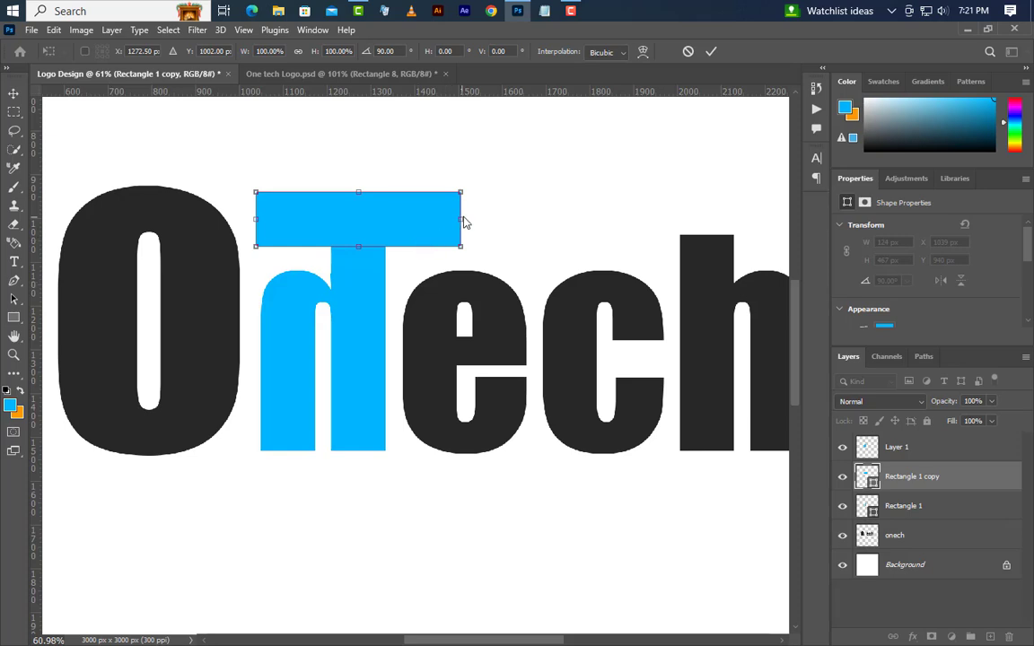
drag(463, 221, 736, 232)
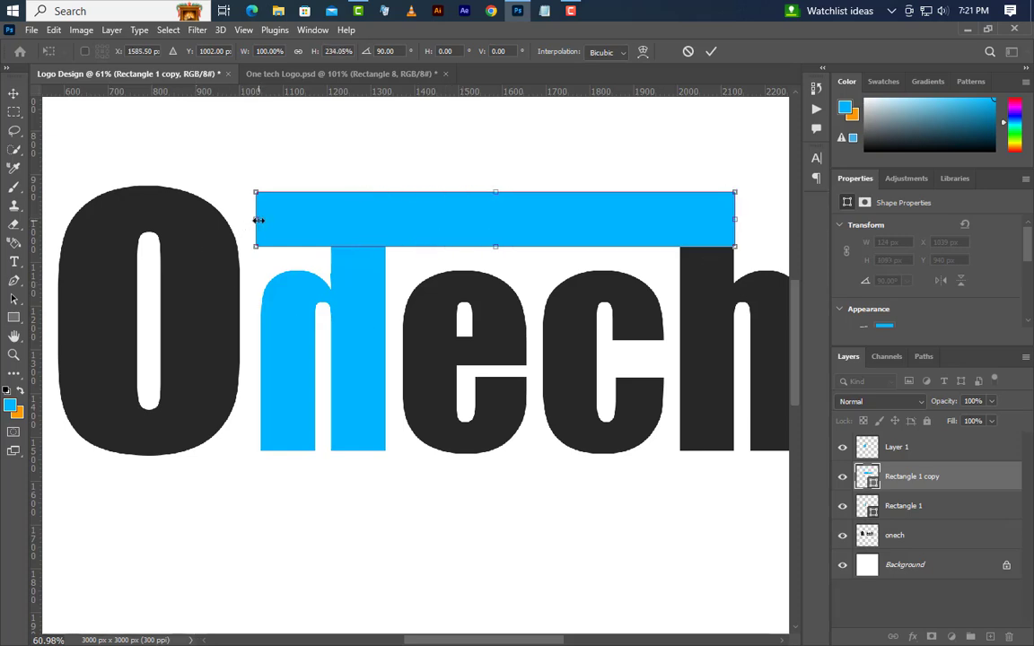
drag(255, 219, 195, 219)
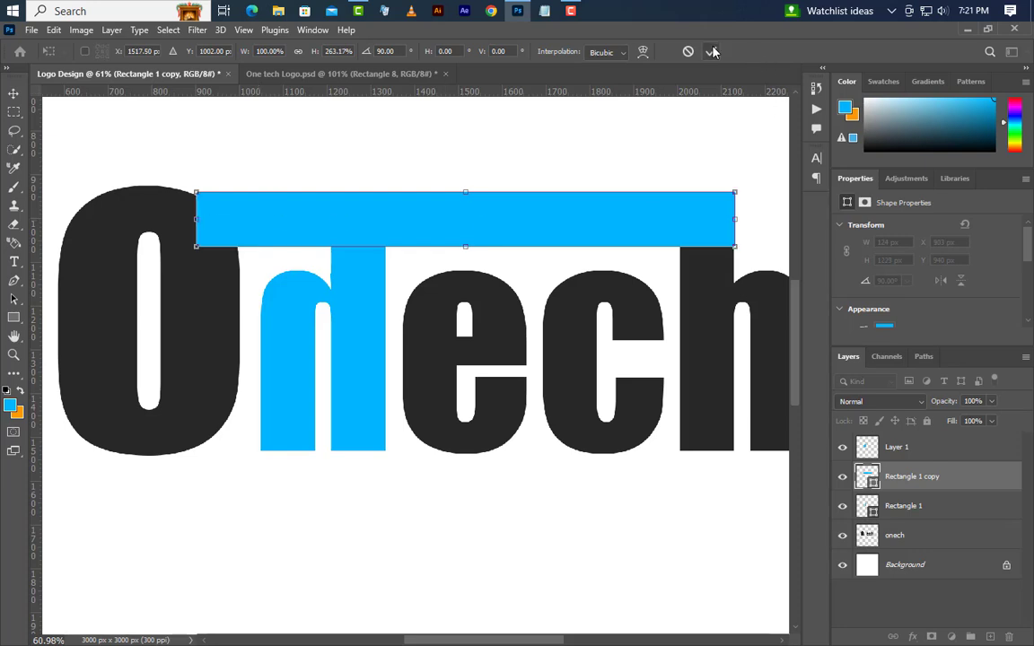
click(712, 52)
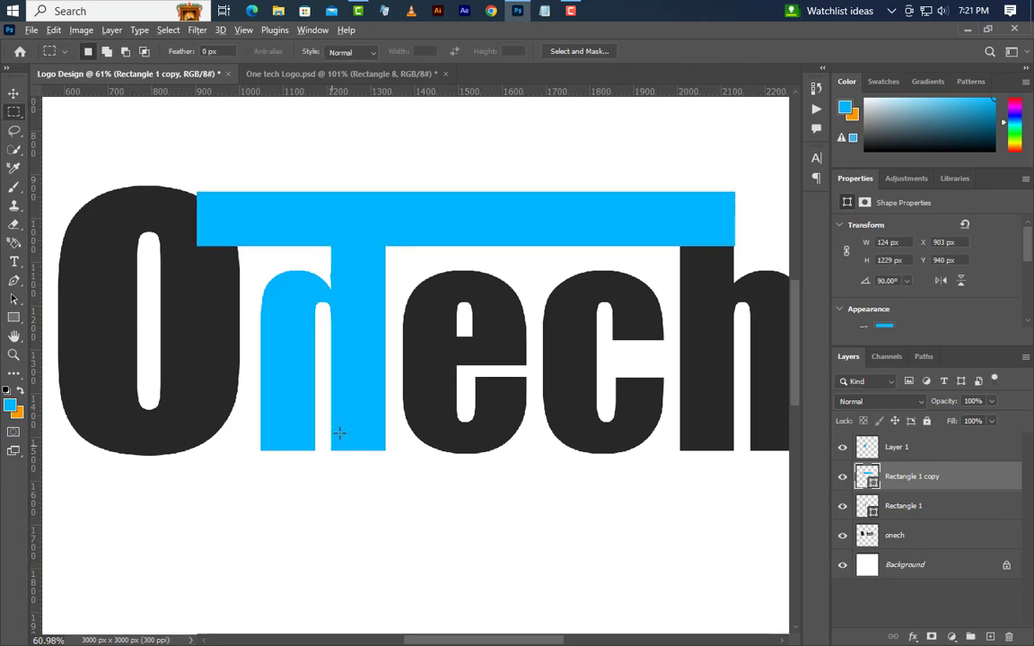
Step: Using the inverted outline of Rectangle 1 as selection, erase the stray edges of Layer 1's n beside the stem, and deselect
scroll(339, 433, up, 5)
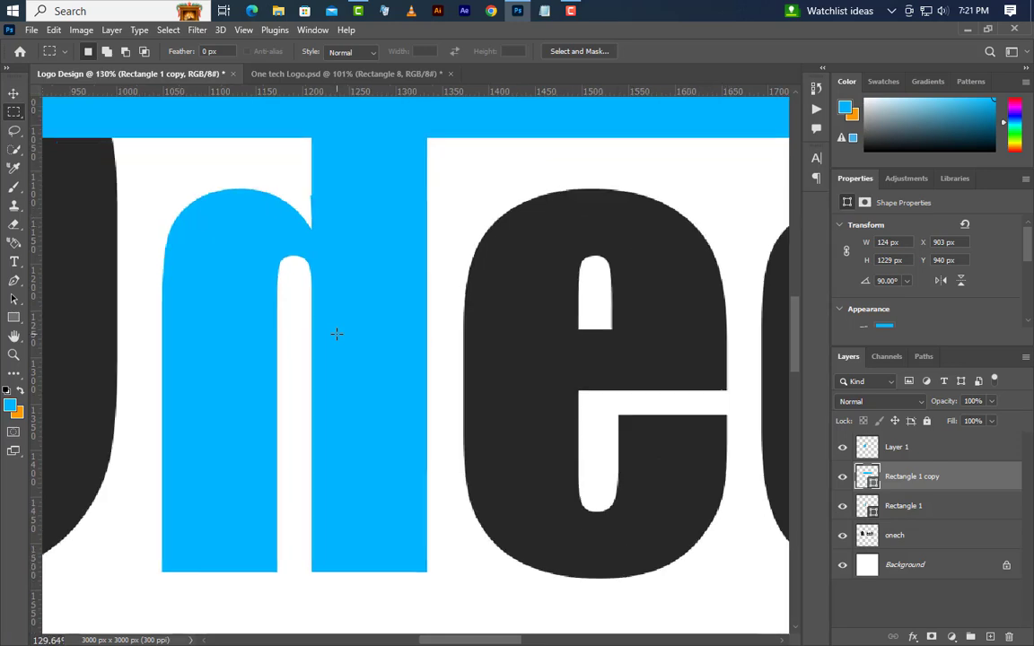
ctrl+click(867, 478)
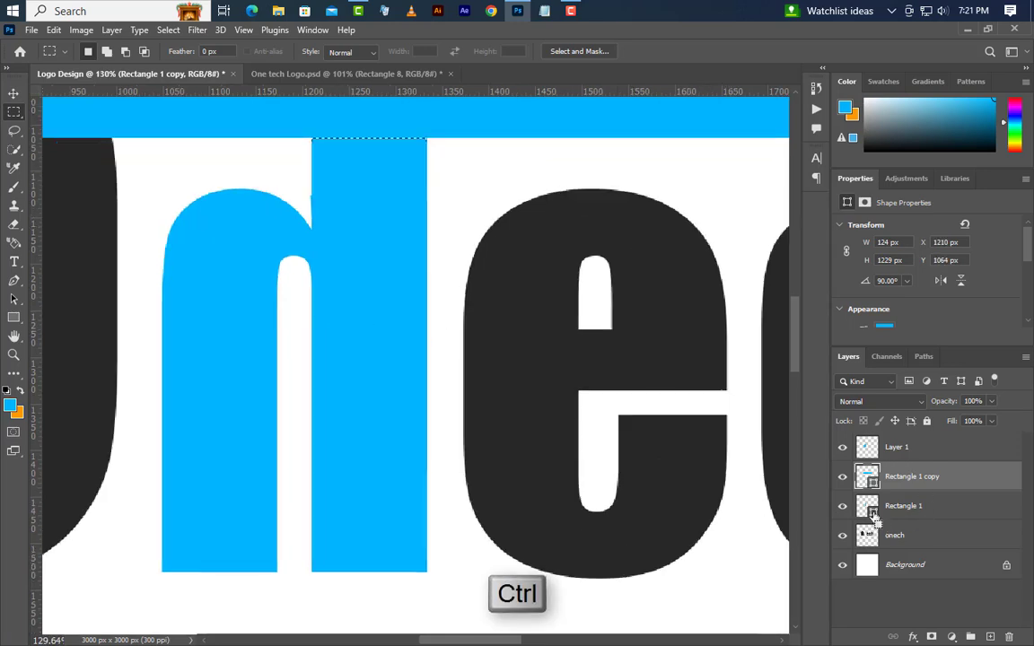
click(168, 30)
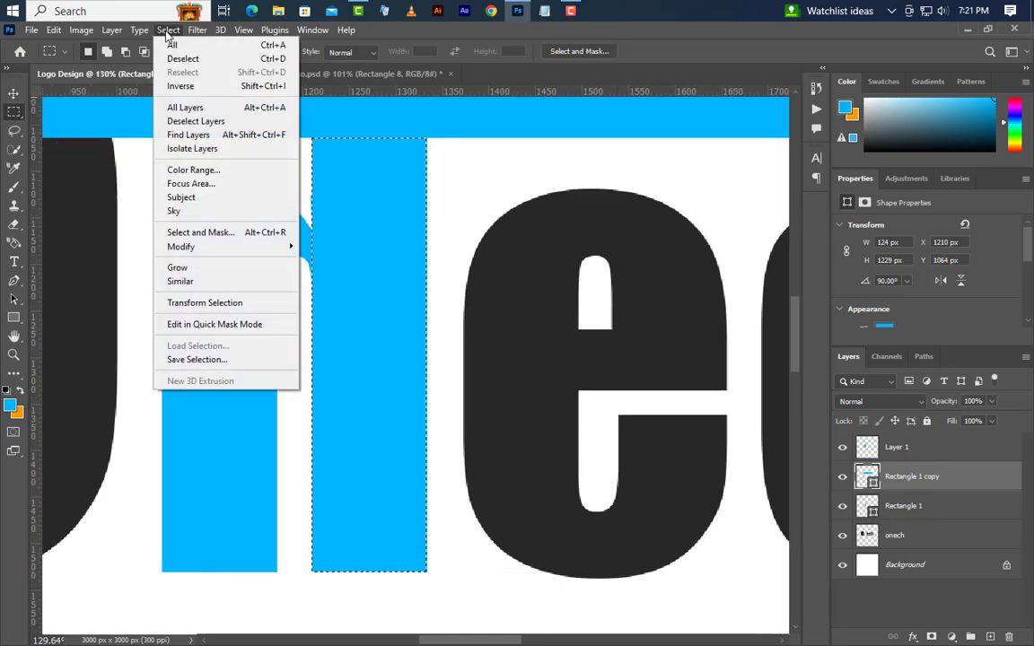
click(180, 86)
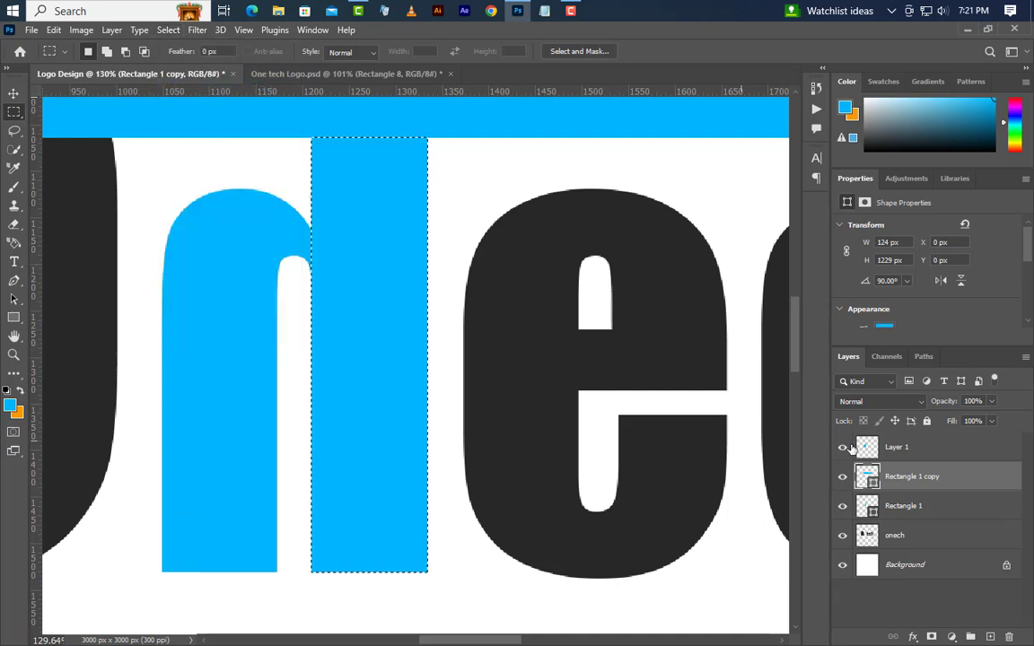
click(897, 447)
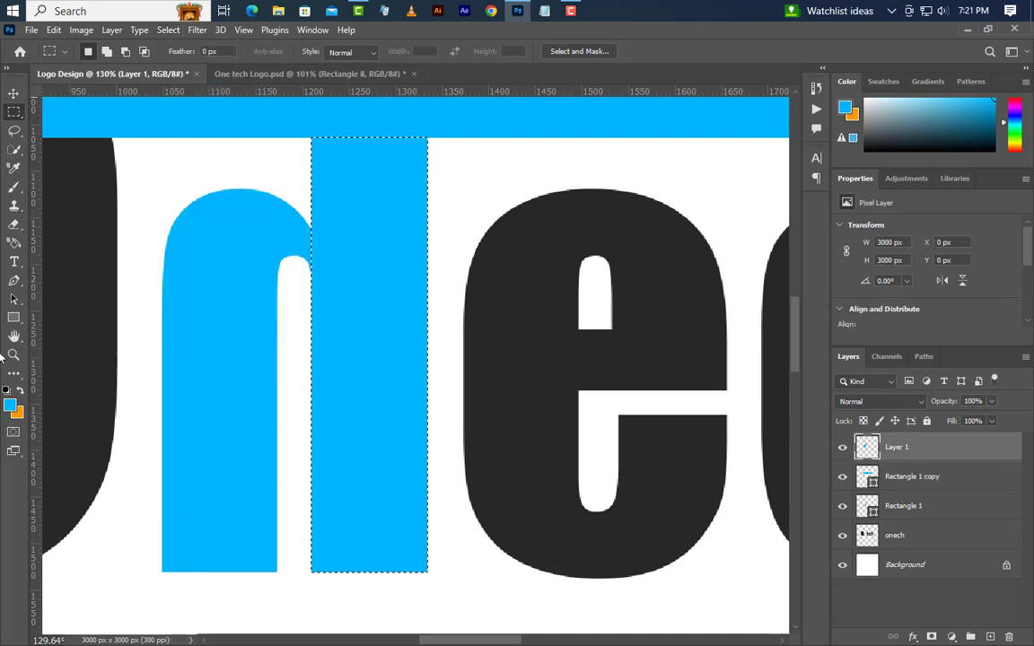
click(18, 224)
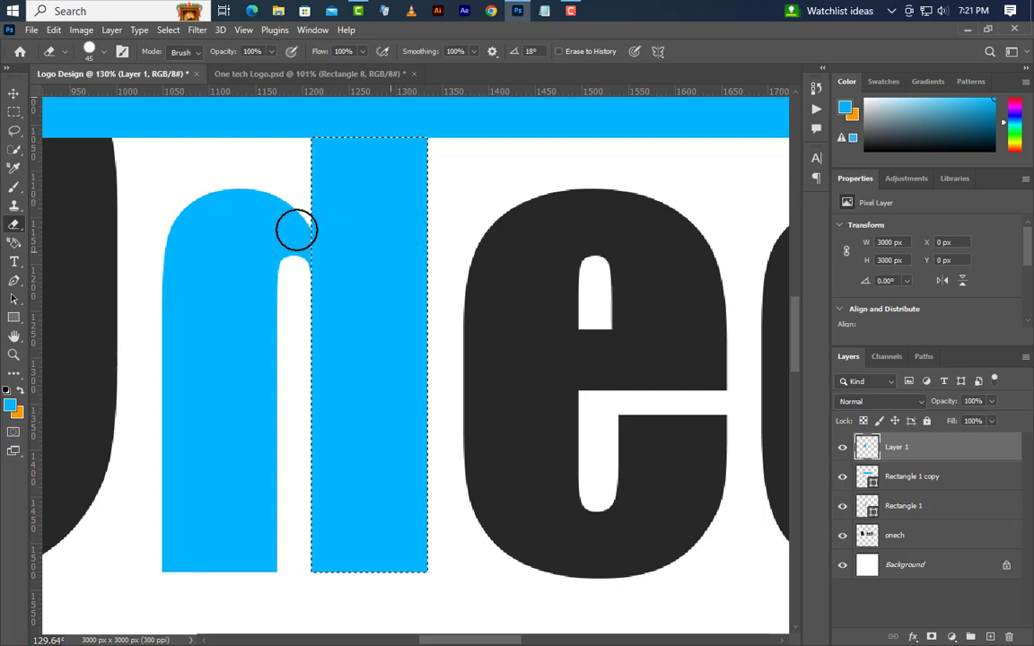
click(166, 31)
click(182, 59)
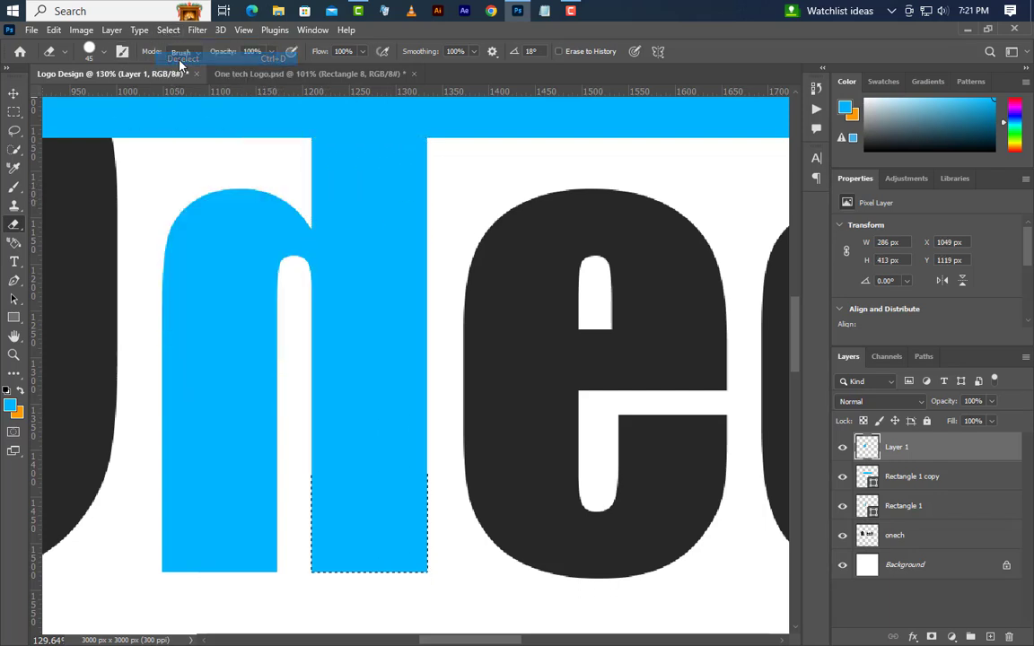
Step: Delete the lower part of the n's right stem from Layer 1 with a rectangular marquee, and deselect
click(13, 111)
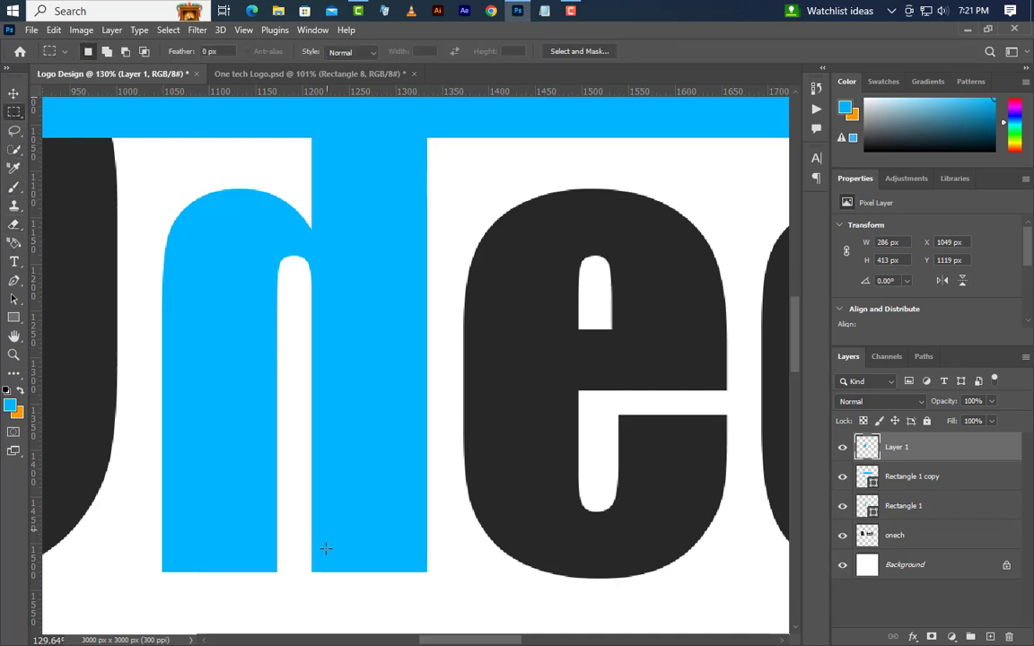
drag(303, 578, 443, 299)
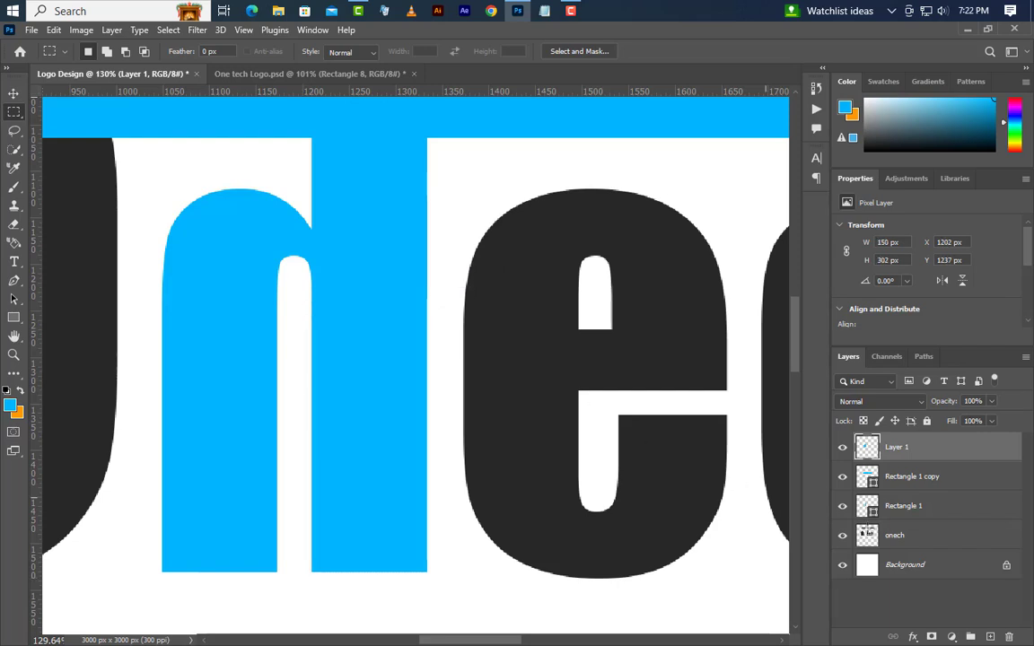
key(Delete)
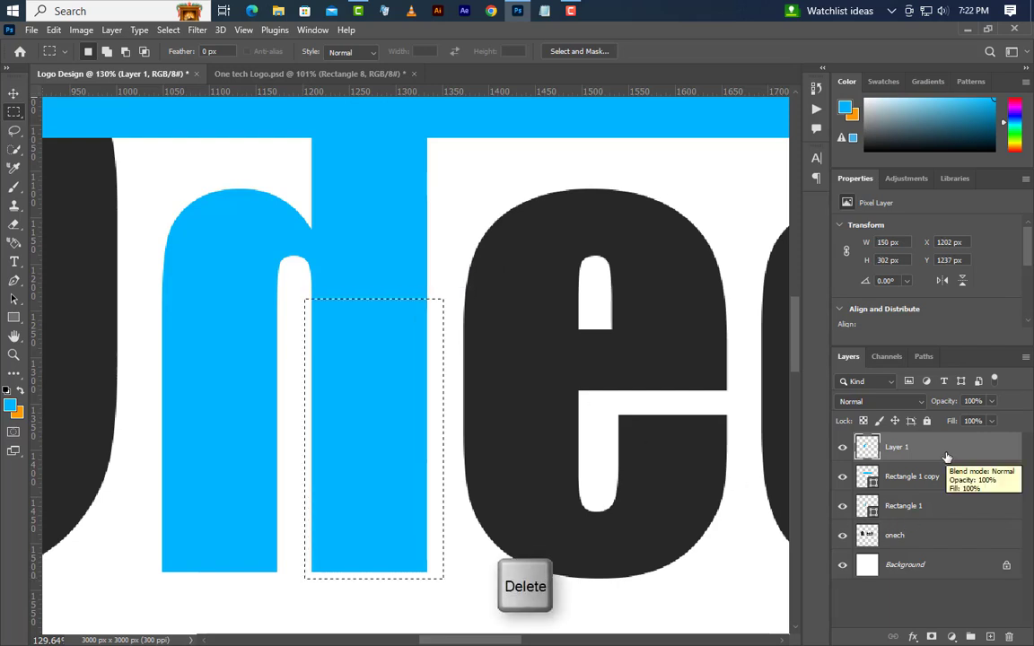
click(167, 29)
click(181, 59)
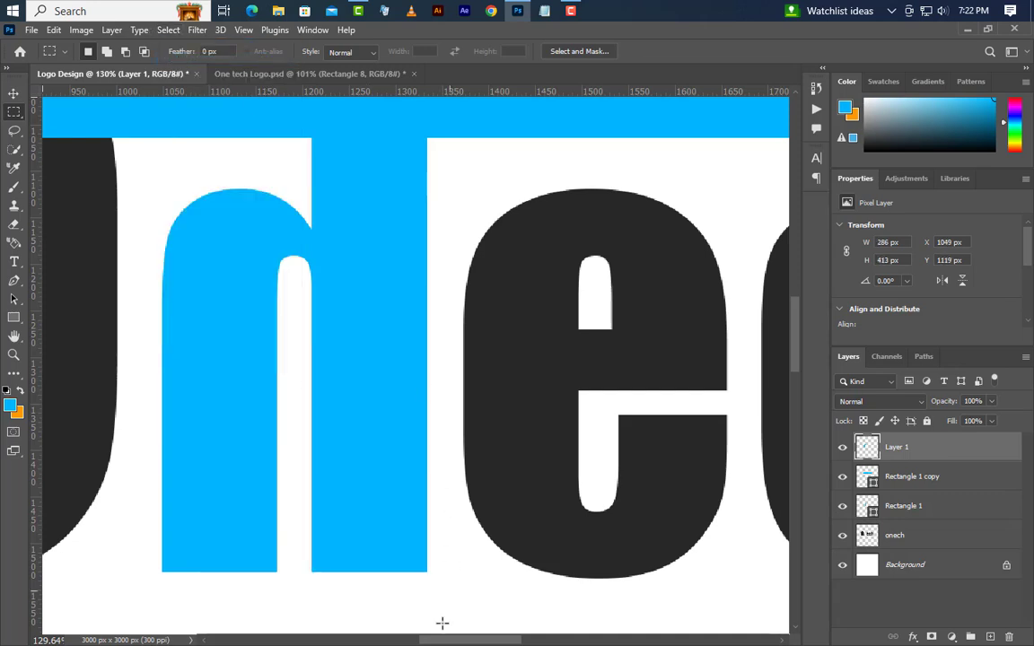
Step: Draw a rectangle shape 22 px wide by 230 px high on the left part of the tall stem, flush with the stem's lower edge
scroll(360, 602, up, 6)
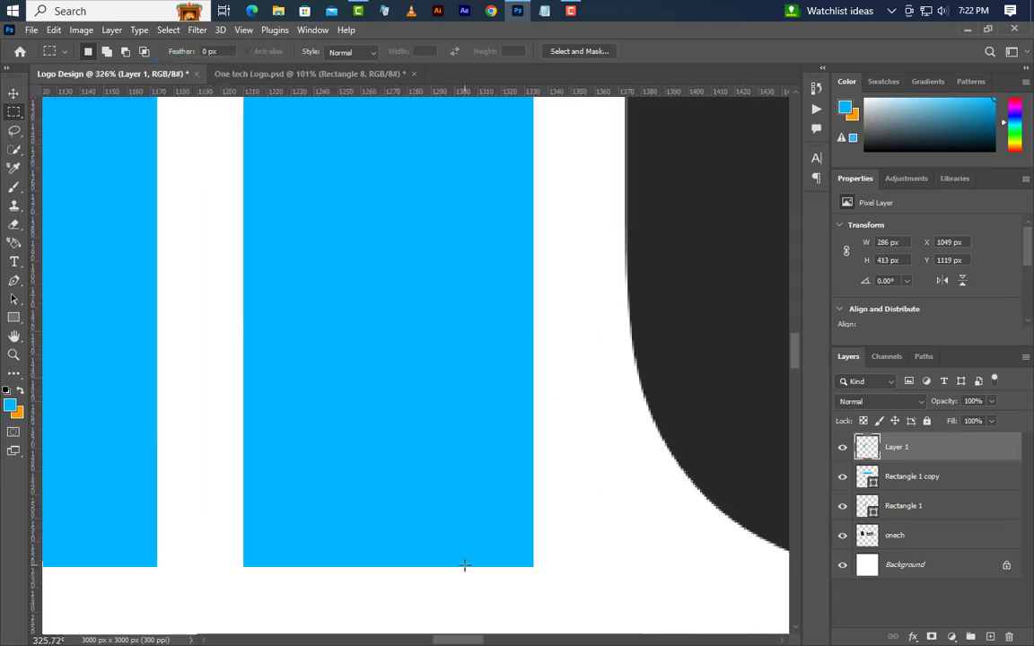
click(10, 323)
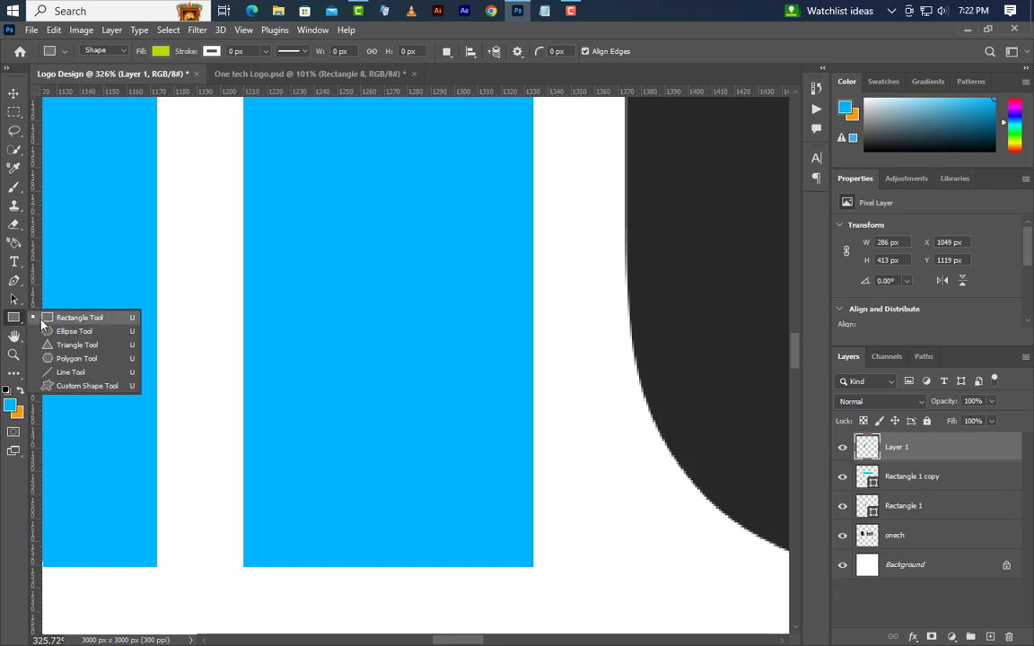
click(50, 323)
drag(286, 188, 332, 566)
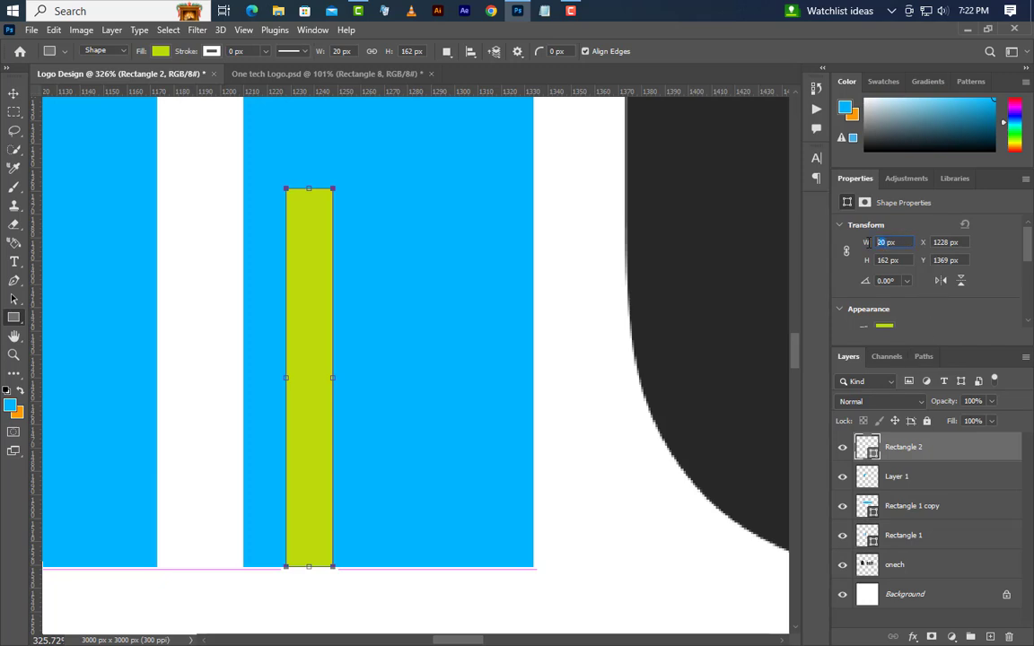
text(22)
key(Return)
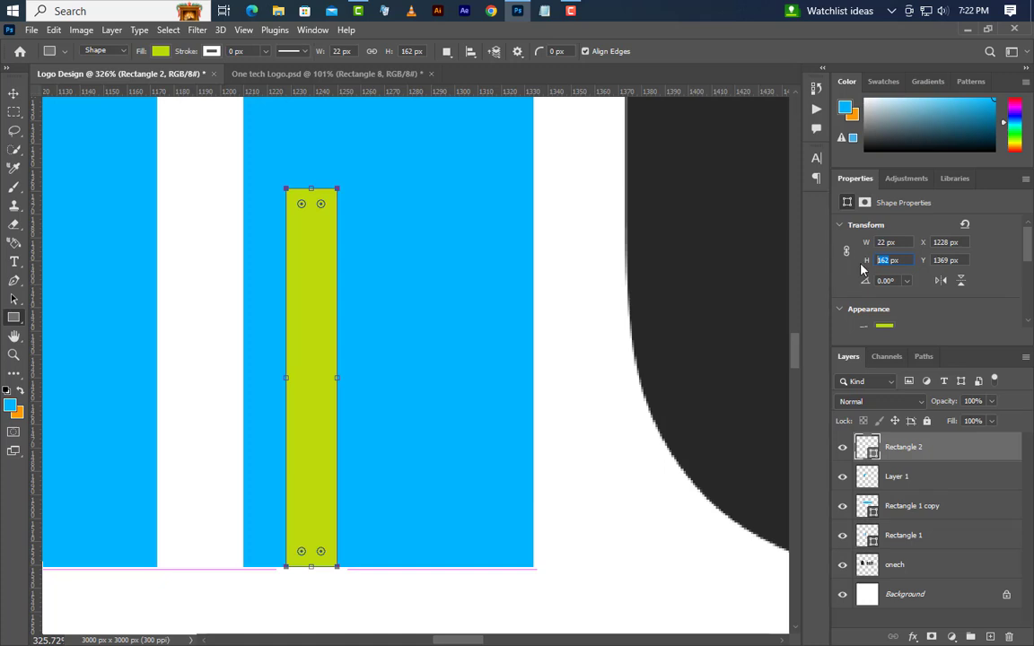
text(230)
key(Return)
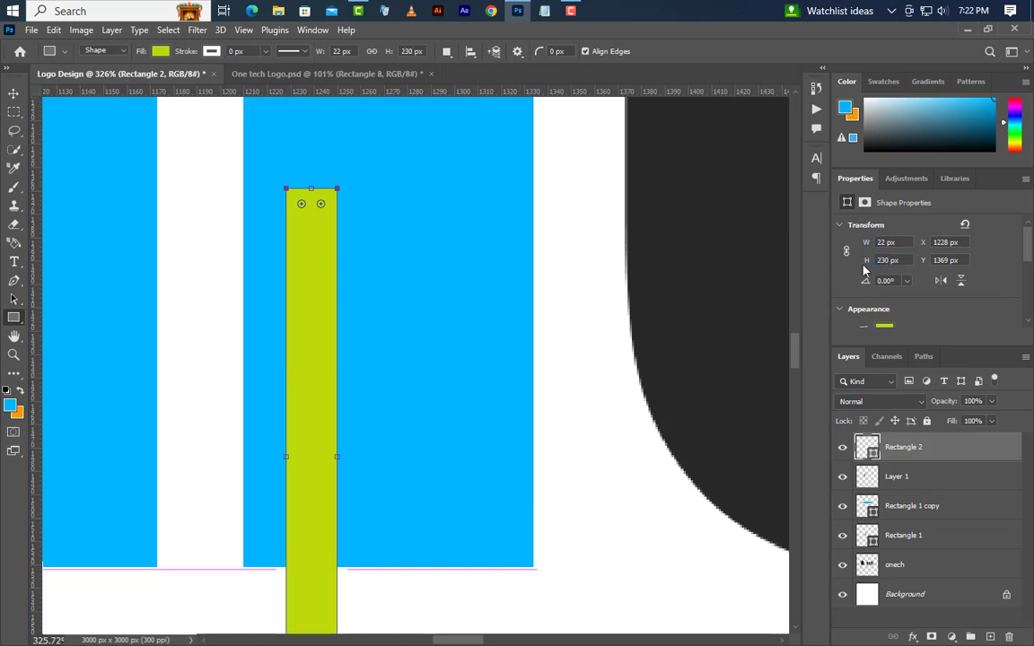
click(13, 94)
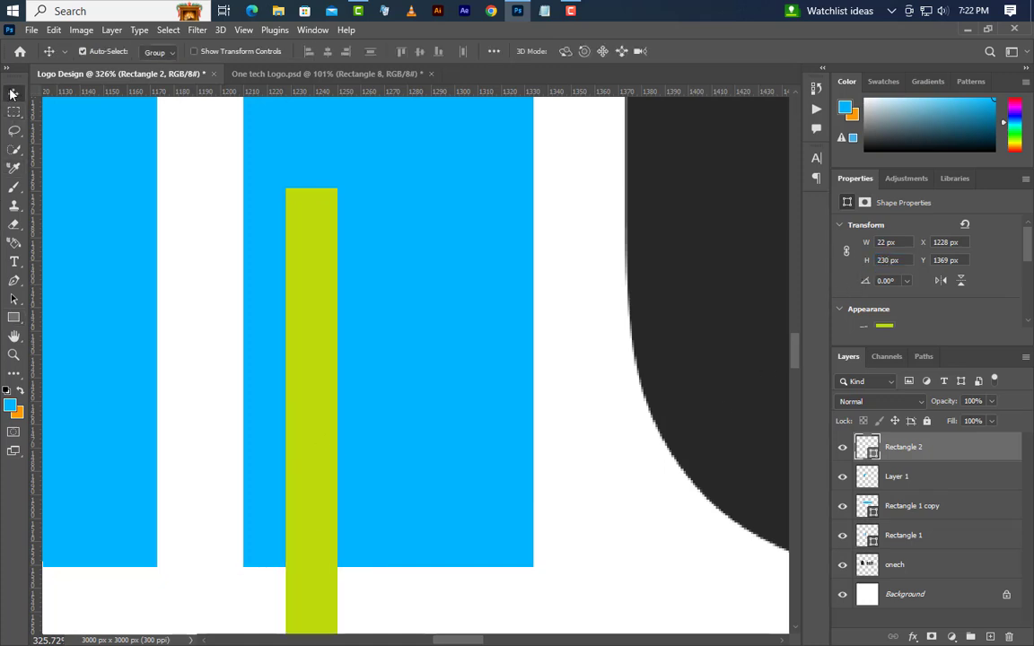
drag(332, 486, 320, 349)
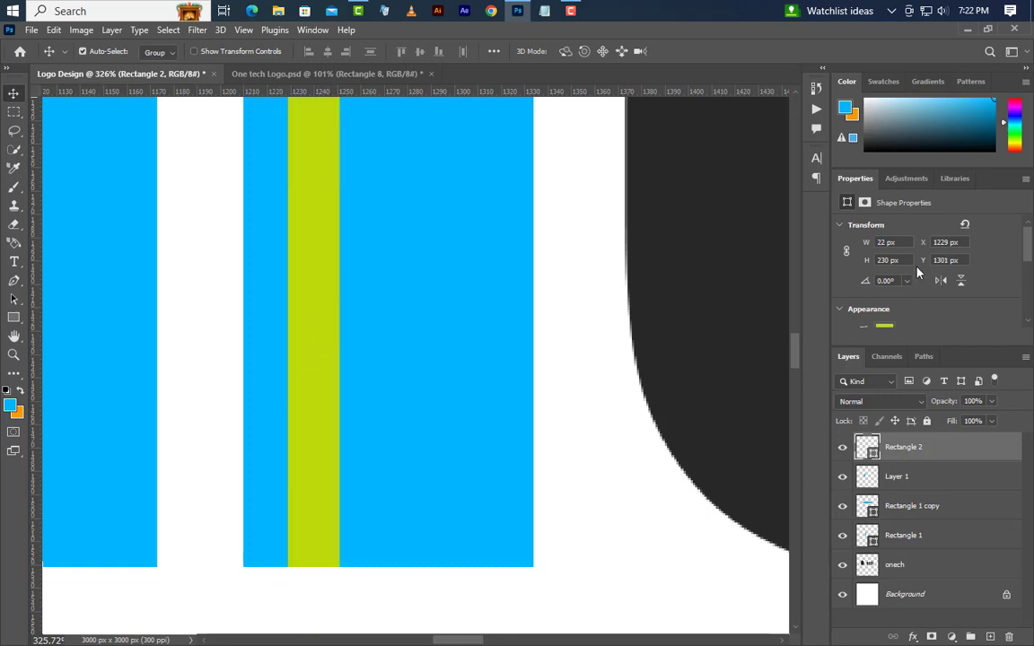
Step: Round all corners of the narrow green bar to 11 px and place a duplicate of it level to its right
scroll(917, 272, down, 5)
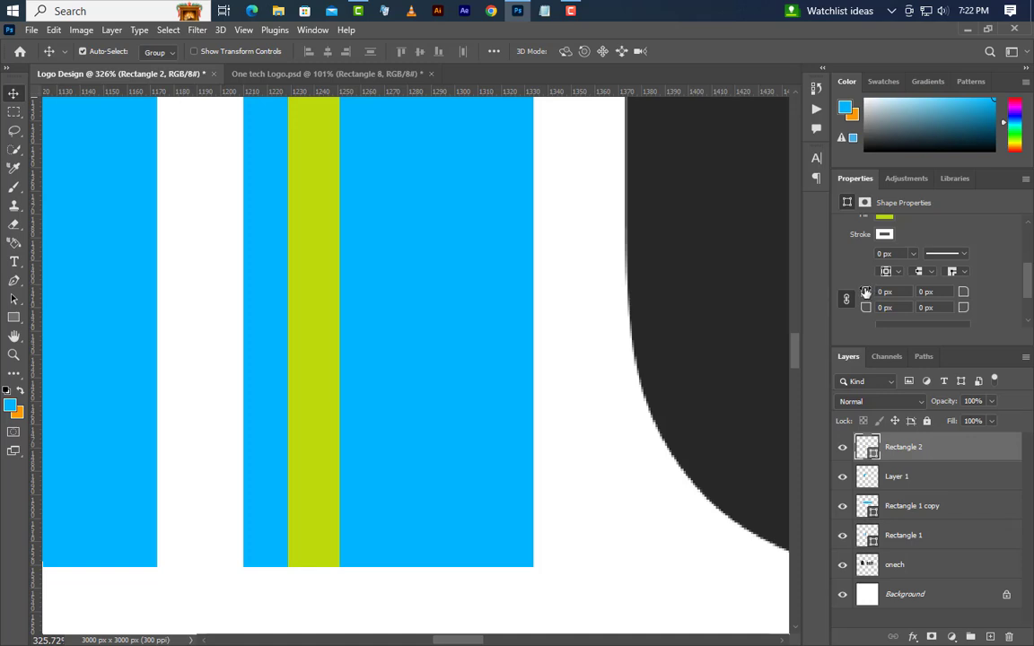
drag(865, 292, 880, 291)
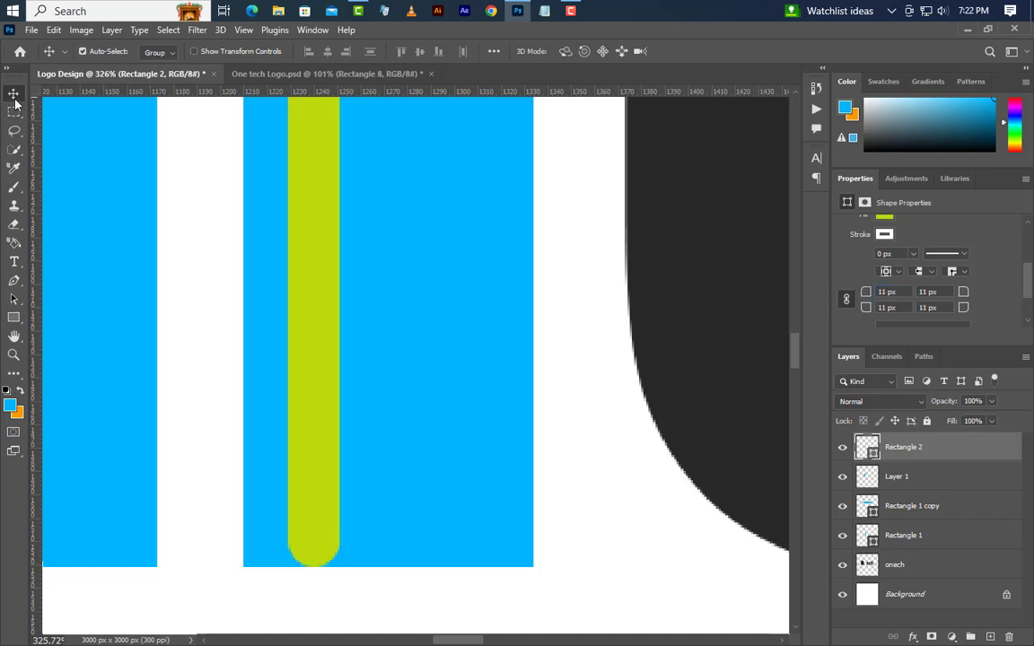
drag(312, 360, 401, 359)
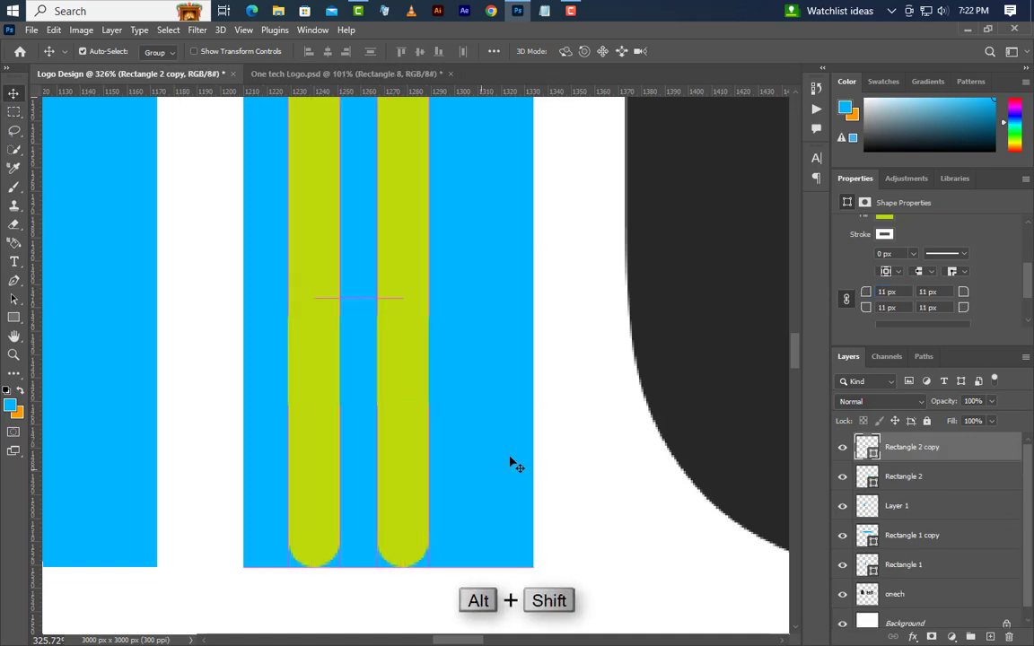
Step: Shorten the second green bar to 215 px, flush with the stem's lower edge, and place a duplicate of it between the two bars
scroll(916, 272, up, 5)
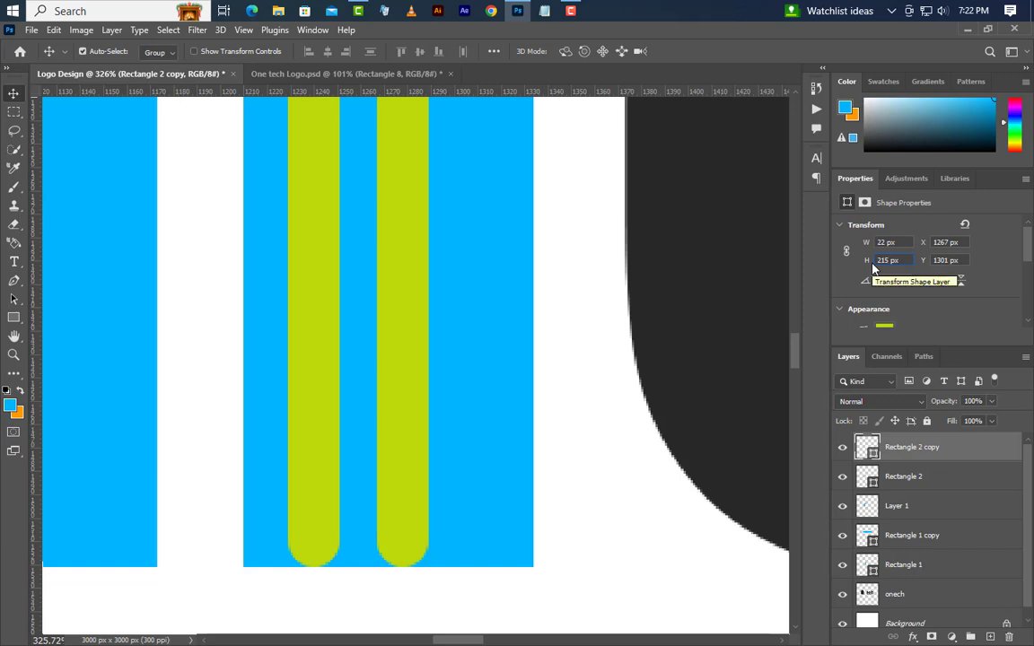
key(Return)
drag(417, 429, 390, 434)
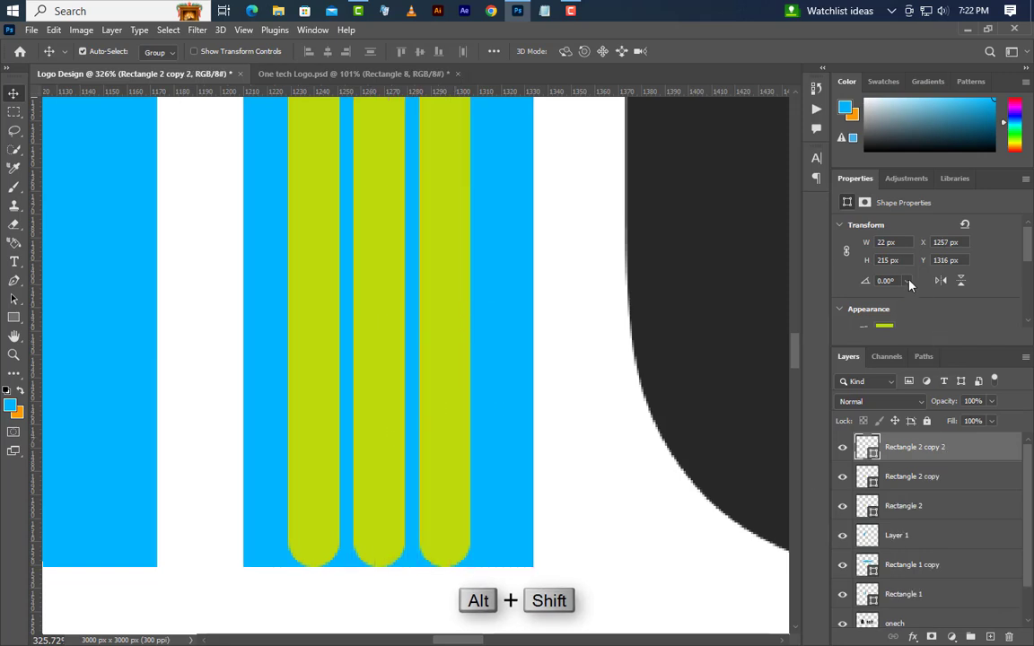
Step: Set the middle green bar's width to 28 px and move it flush against the first bar
drag(886, 242, 860, 243)
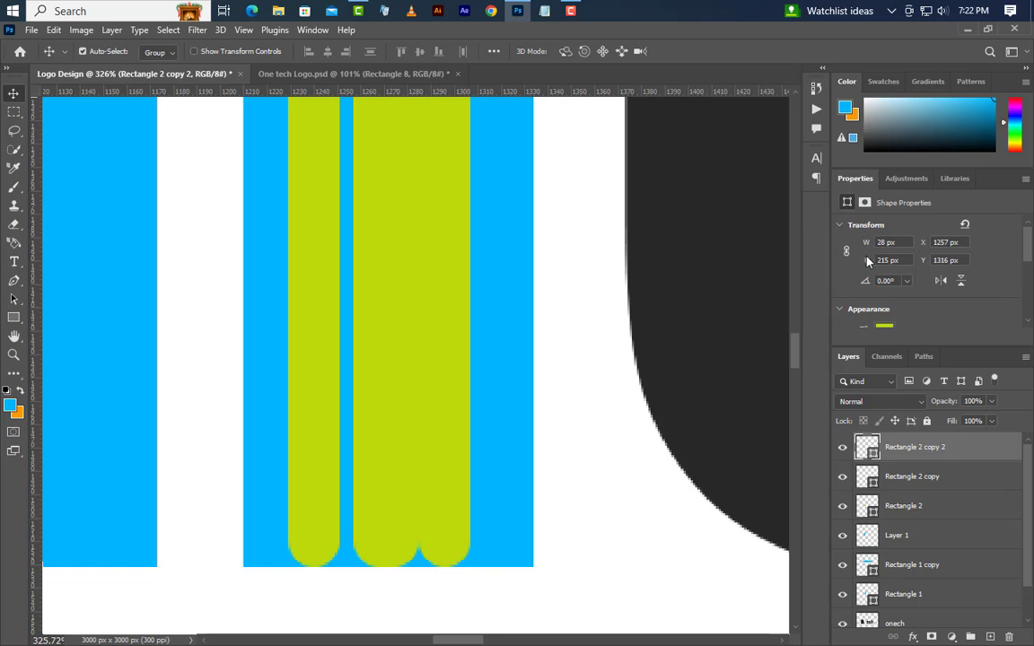
key(Left)
key(Left)
key(Left)
key(Left)
key(Left)
key(Left)
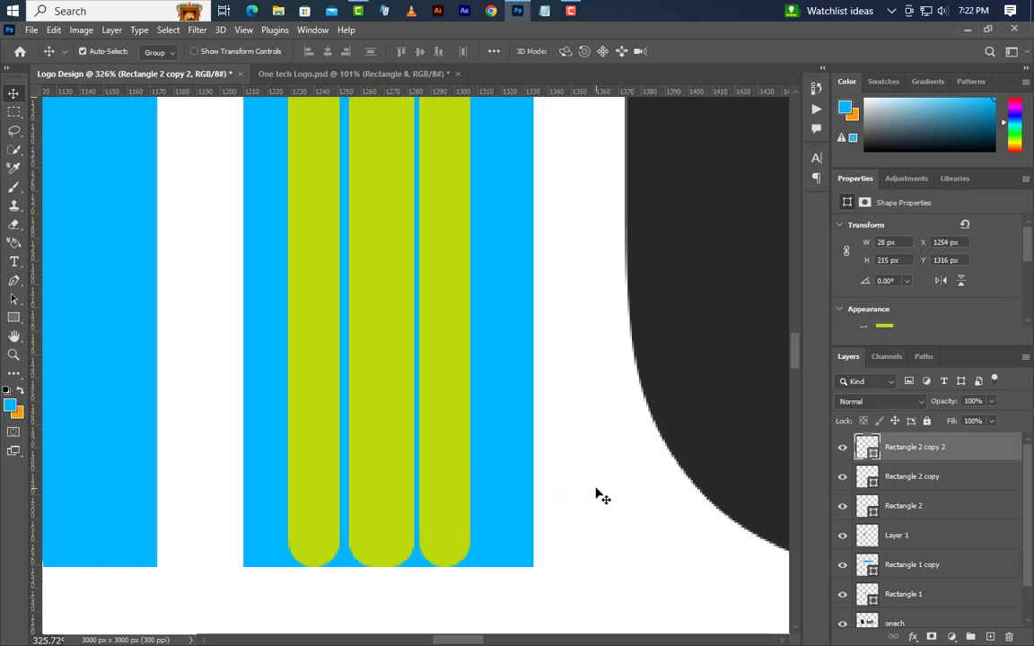
key(Left)
Step: Move the rightmost green bar left until it touches the middle bar
click(460, 478)
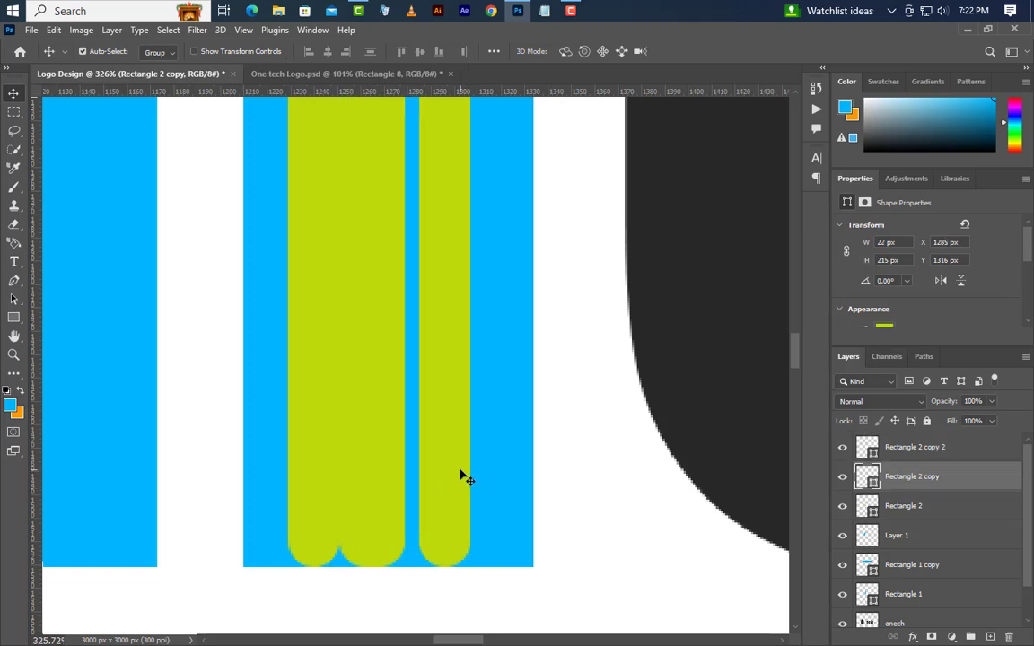
key(Left)
key(Left)
key(Left)
key(Left)
key(Left)
key(Left)
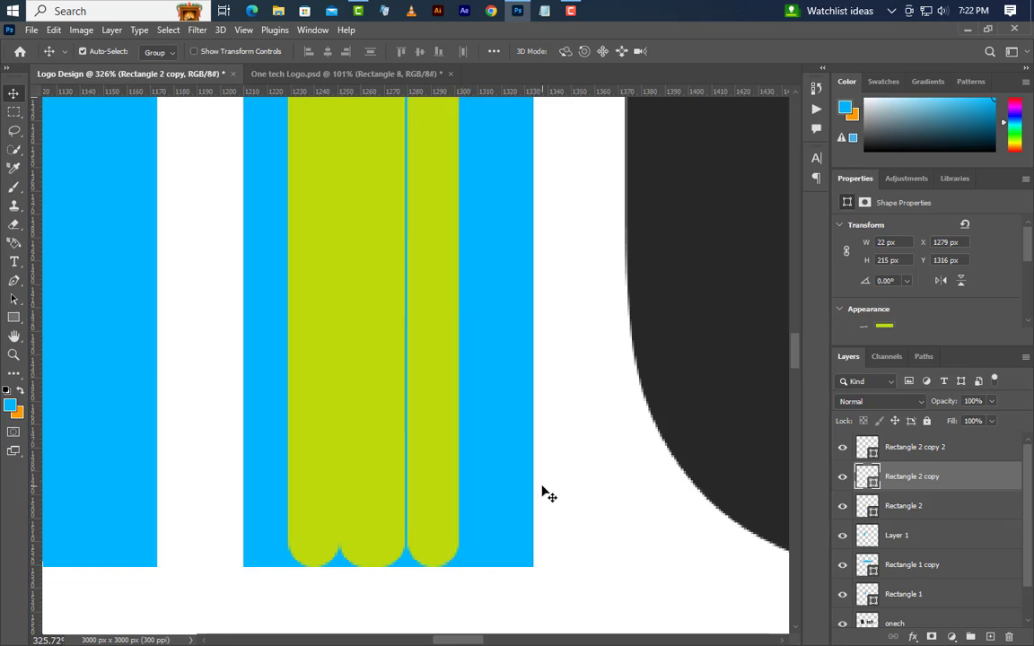
Step: Put the three green bar layers Rectangle 2, Rectangle 2 copy and Rectangle 2 copy 2 into one group
shift+click(940, 449)
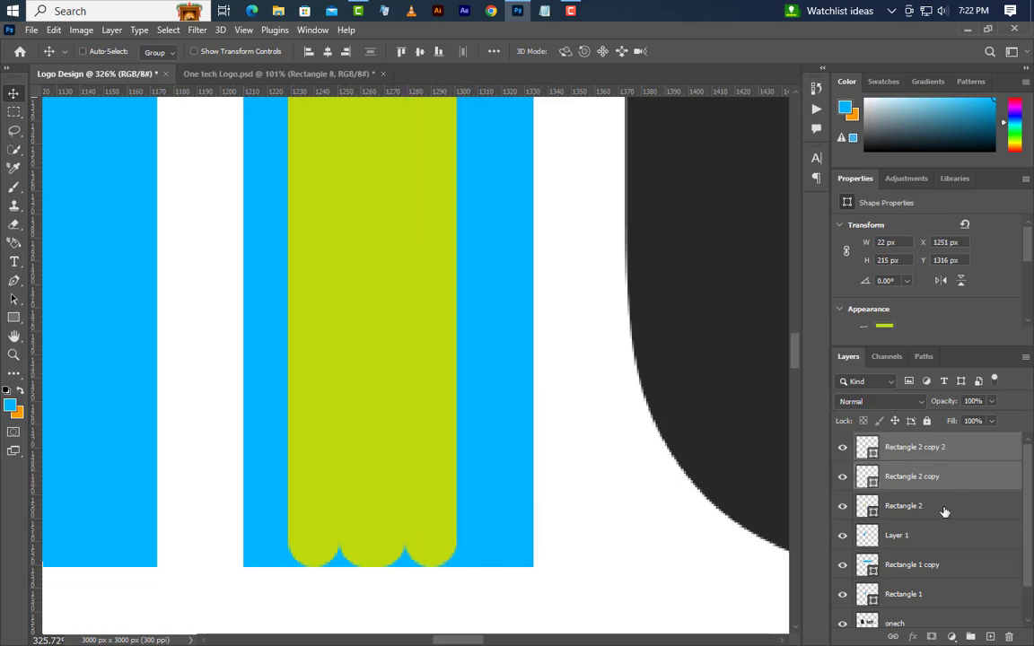
shift+click(947, 509)
click(970, 637)
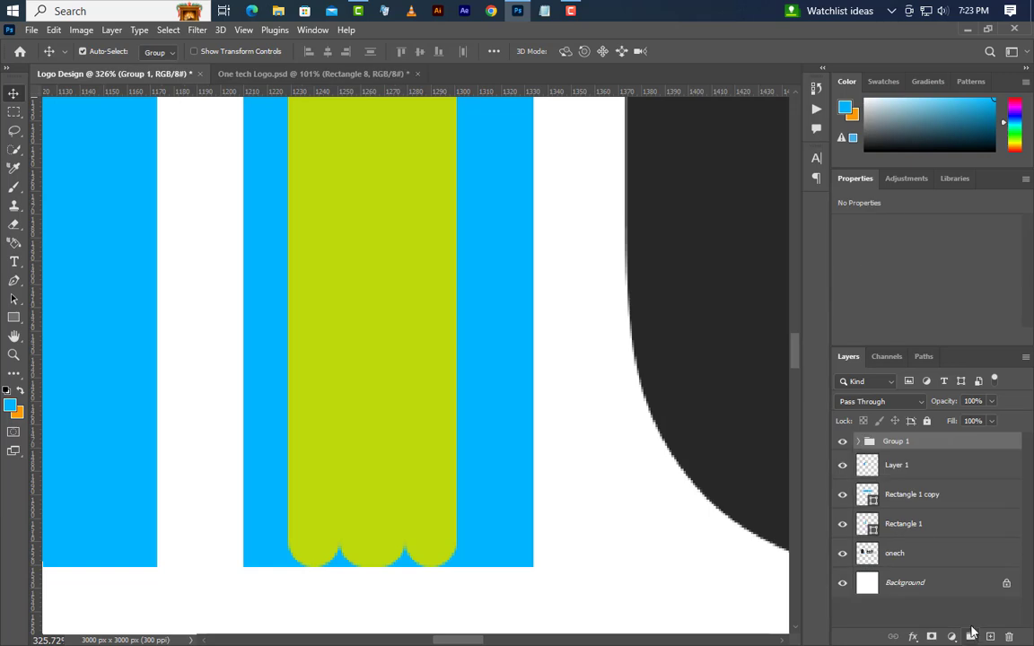
Step: Load Rectangle 1's outline as a selection, center Group 1 horizontally on the tall stem, and deselect
ctrl+click(871, 526)
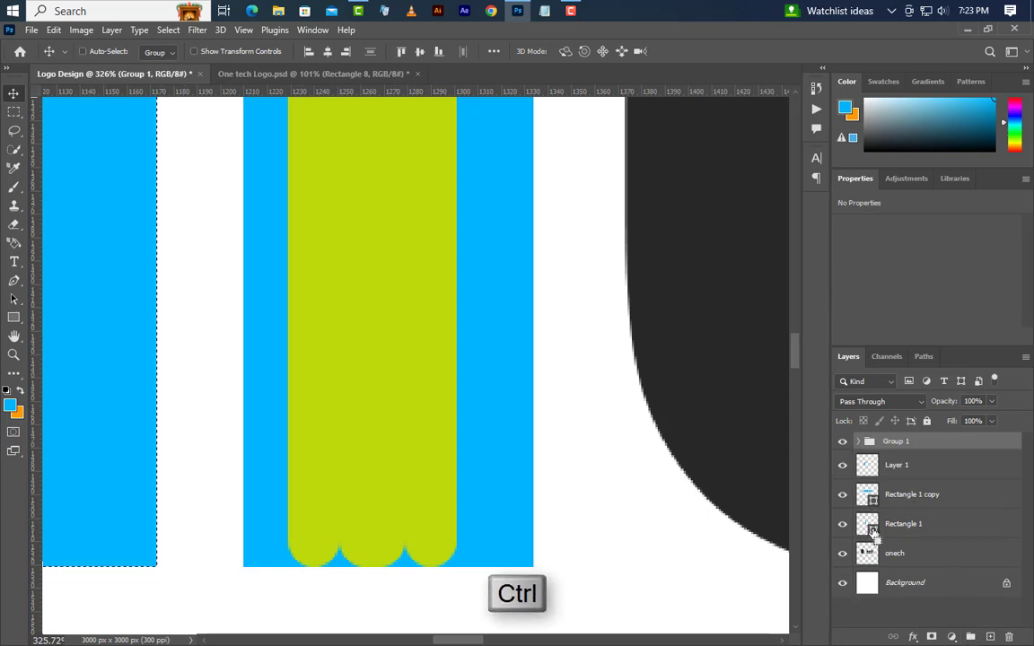
ctrl+click(872, 529)
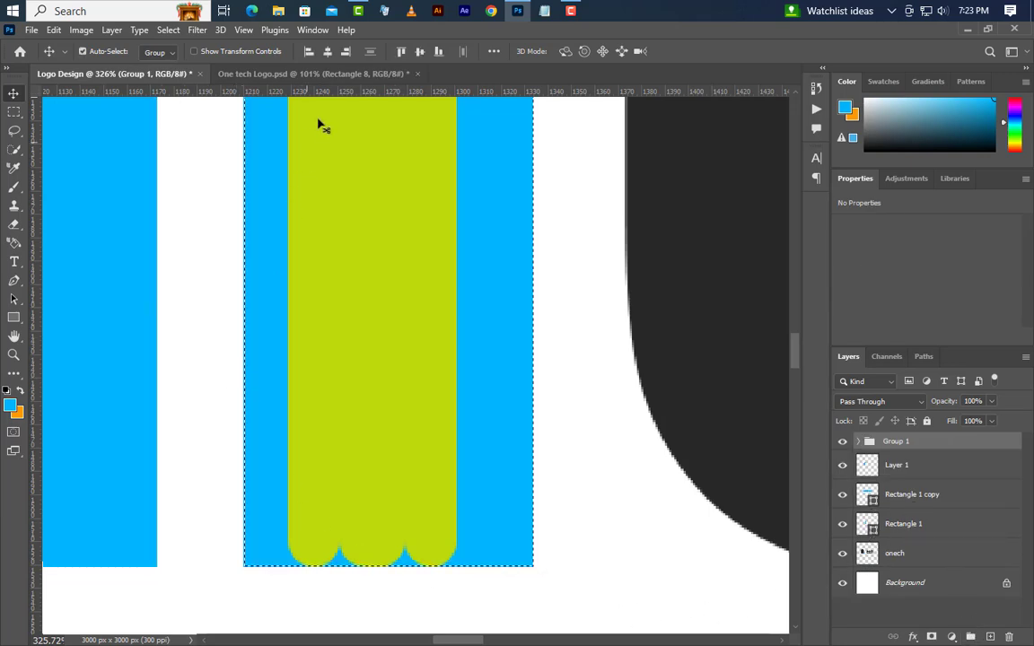
key(shift+Right)
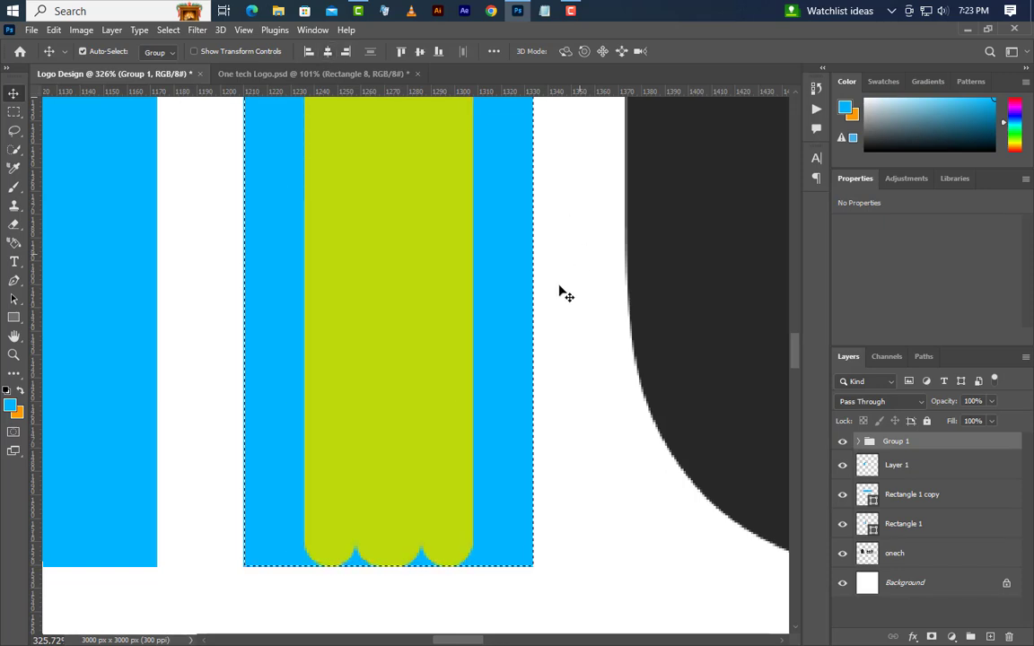
click(168, 30)
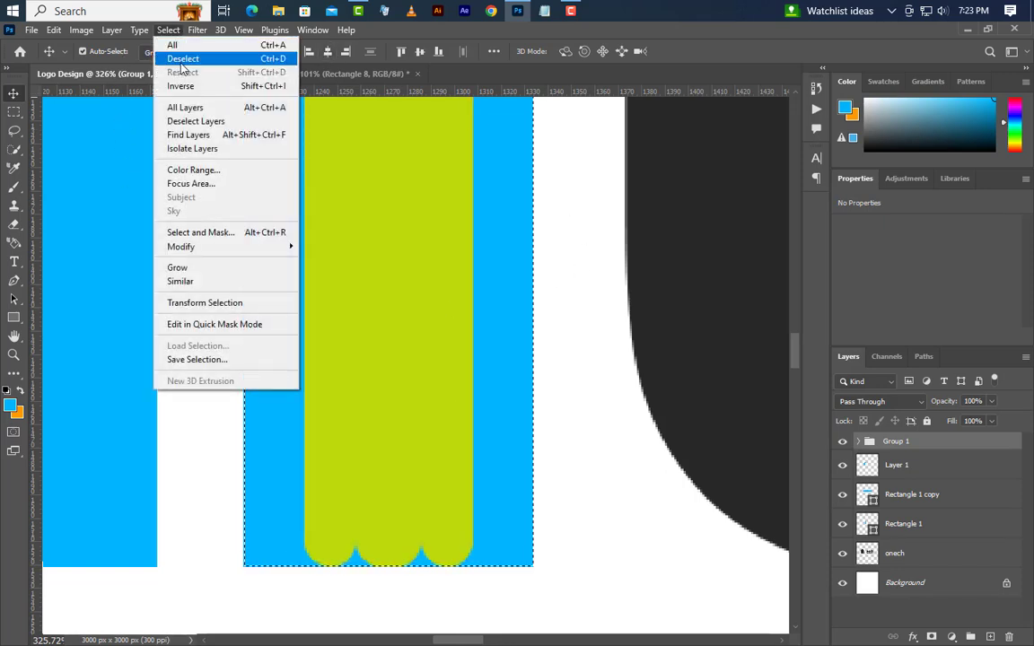
click(181, 61)
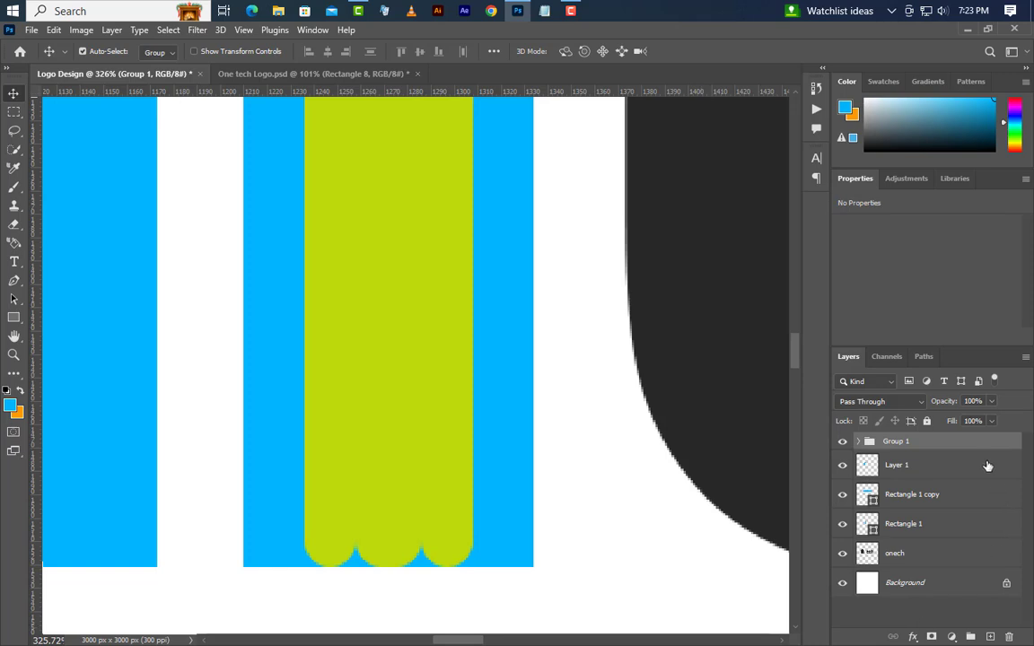
Step: Duplicate Group 1 as Group 1 copy and hide the duplicate
right_click(982, 446)
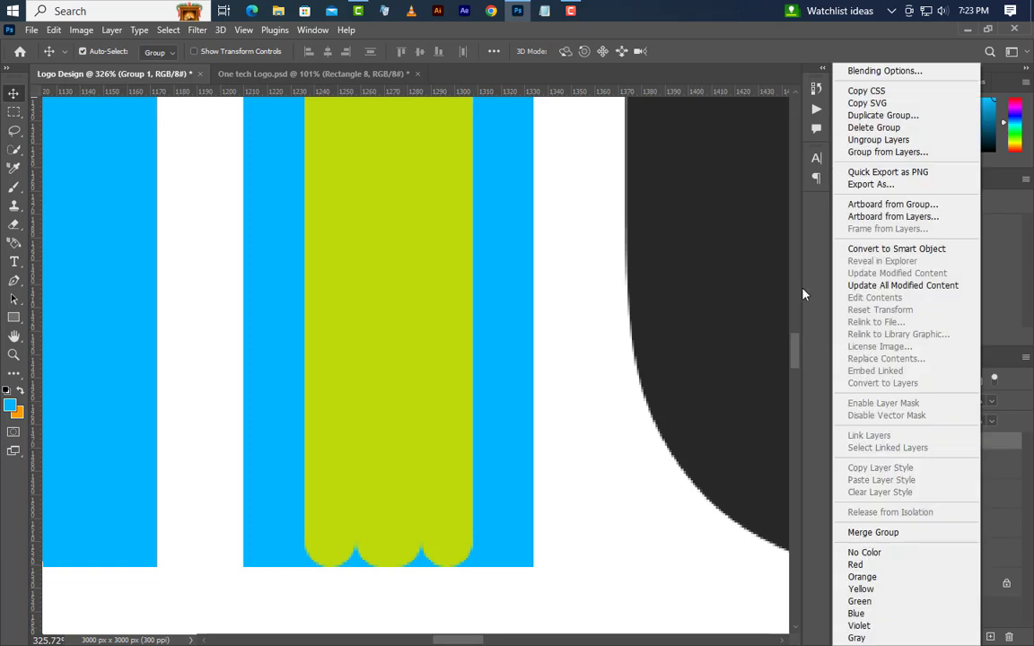
click(891, 116)
click(636, 194)
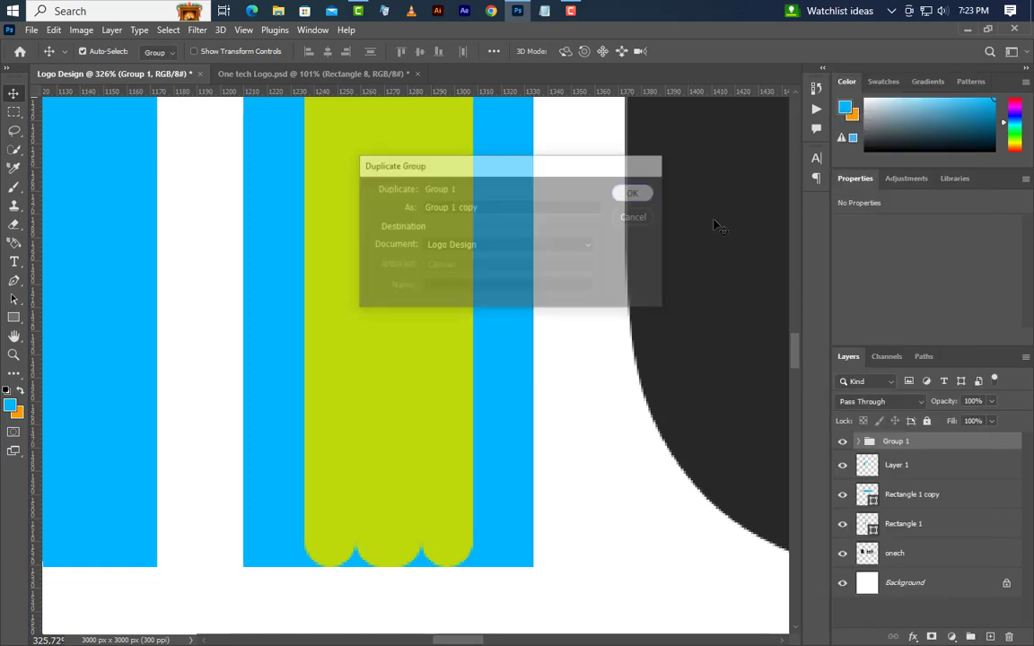
click(843, 443)
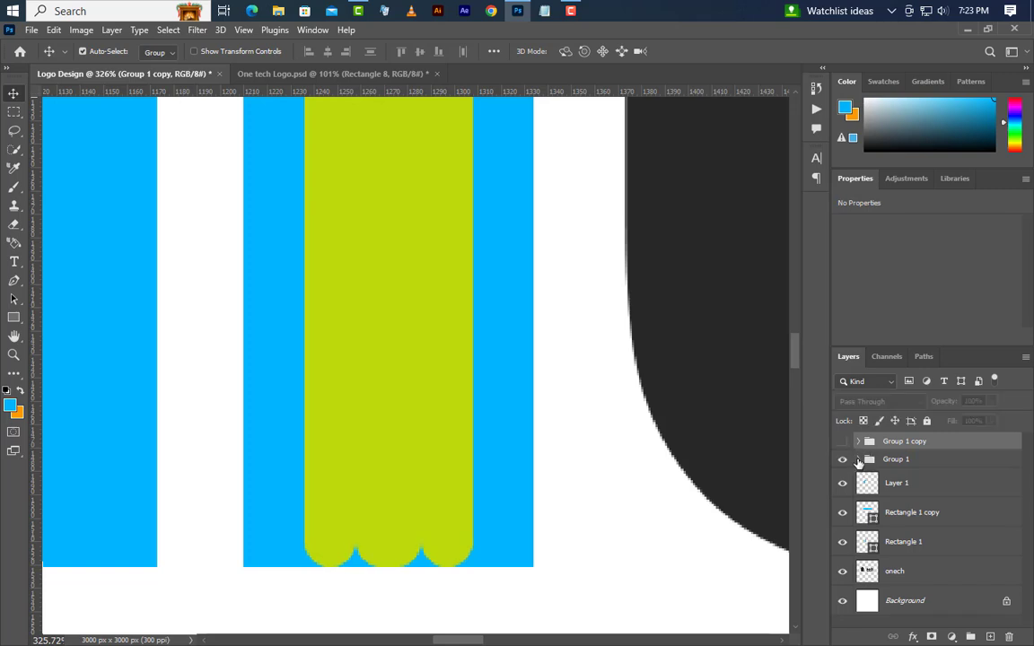
Step: Delete the middle 28 px wide bar from Group 1
click(858, 459)
click(945, 488)
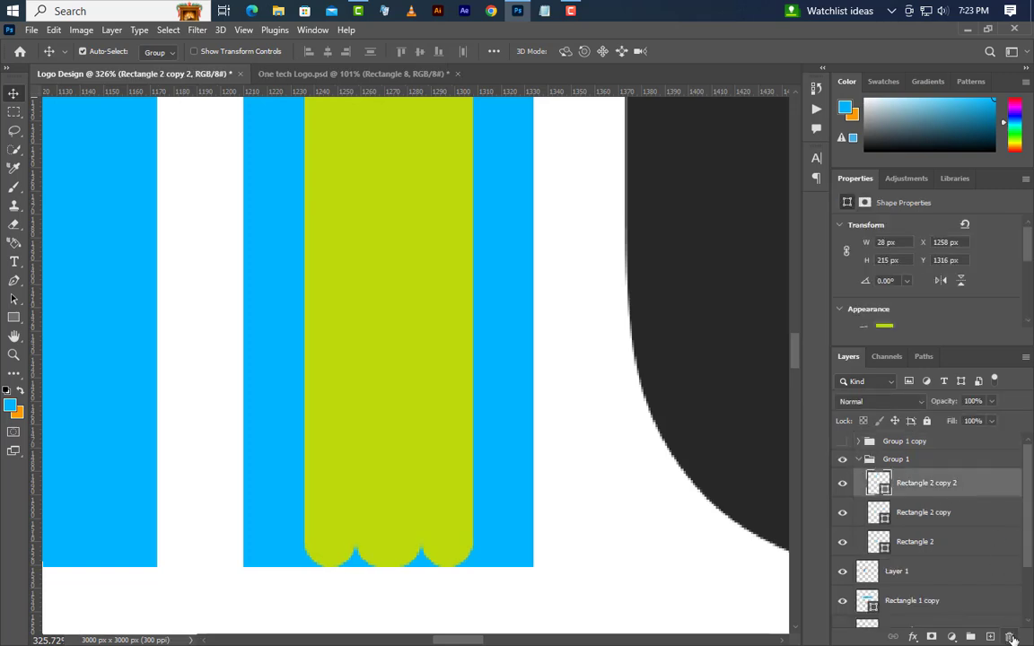
key(Delete)
click(451, 264)
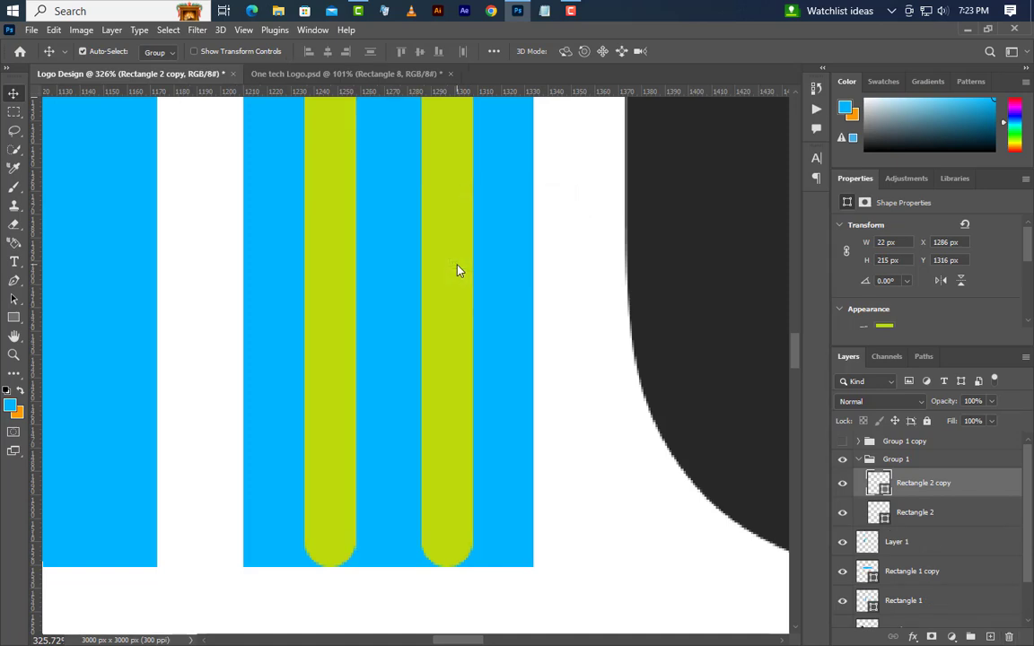
Step: Extend both green bars in Group 1 downward to about 22 px past the stem's lower edge
scroll(457, 270, down, 1)
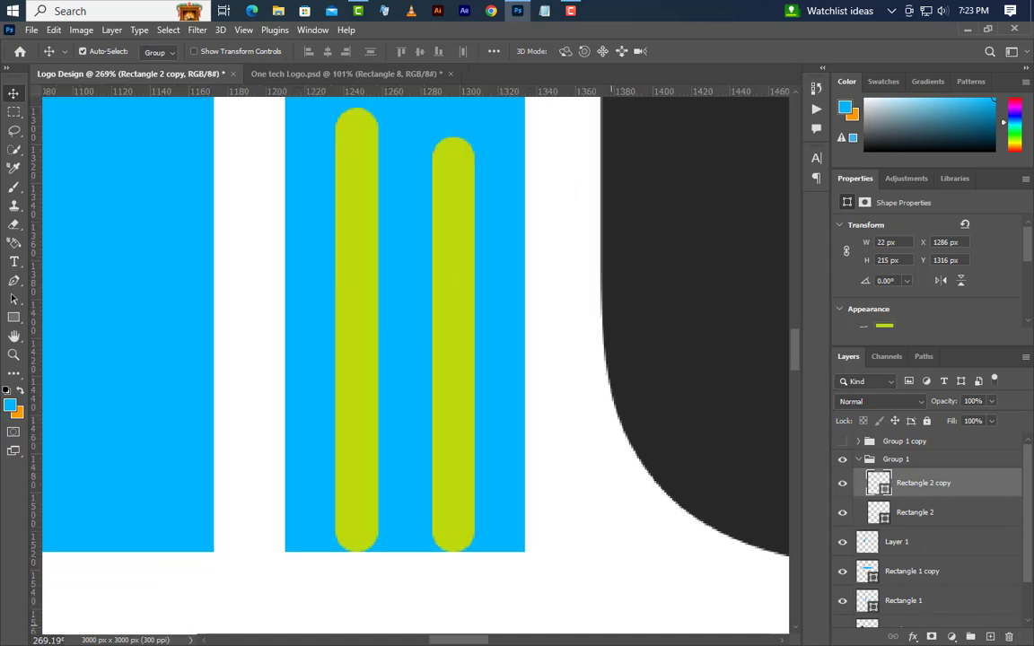
click(13, 318)
drag(455, 552, 455, 594)
click(932, 513)
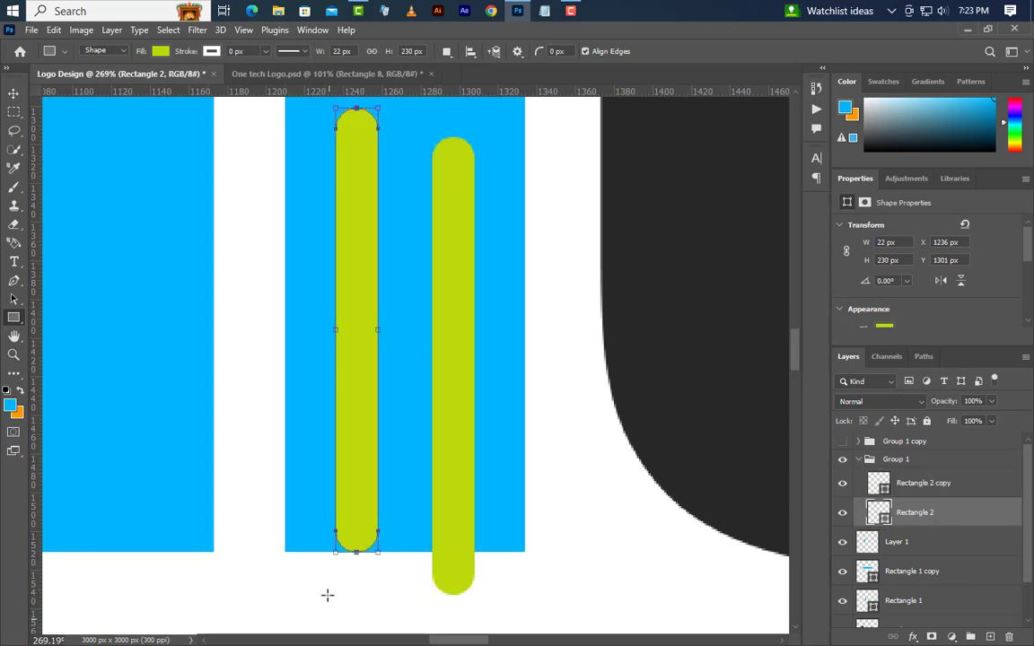
drag(356, 558, 356, 594)
Step: Convert Group 1 to a smart object, load its outline as a selection, and delete the Group 1 layer
click(902, 460)
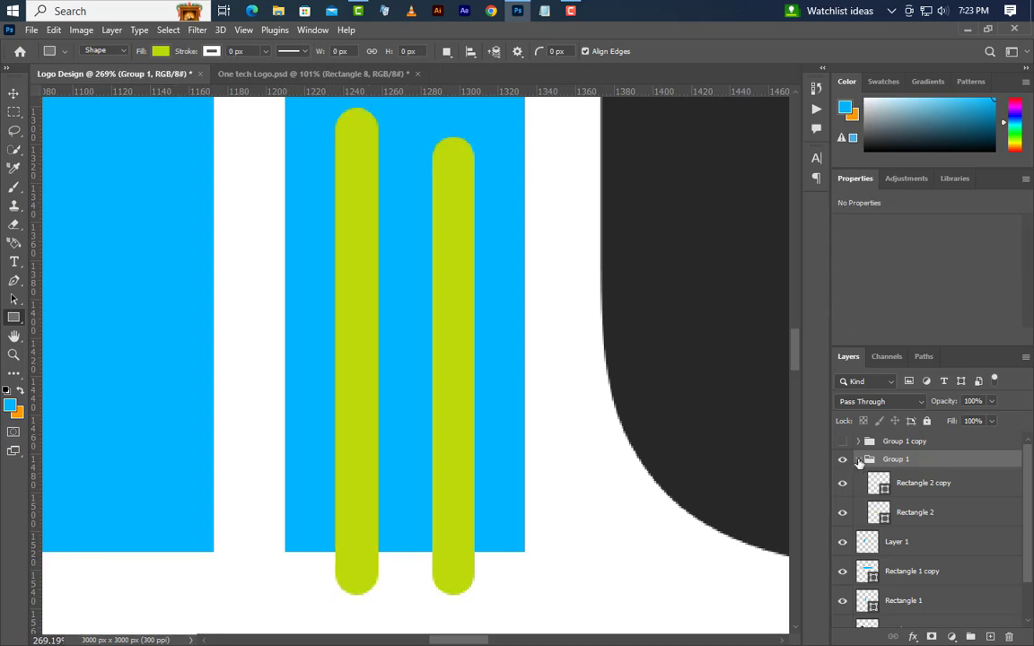
click(858, 459)
right_click(943, 460)
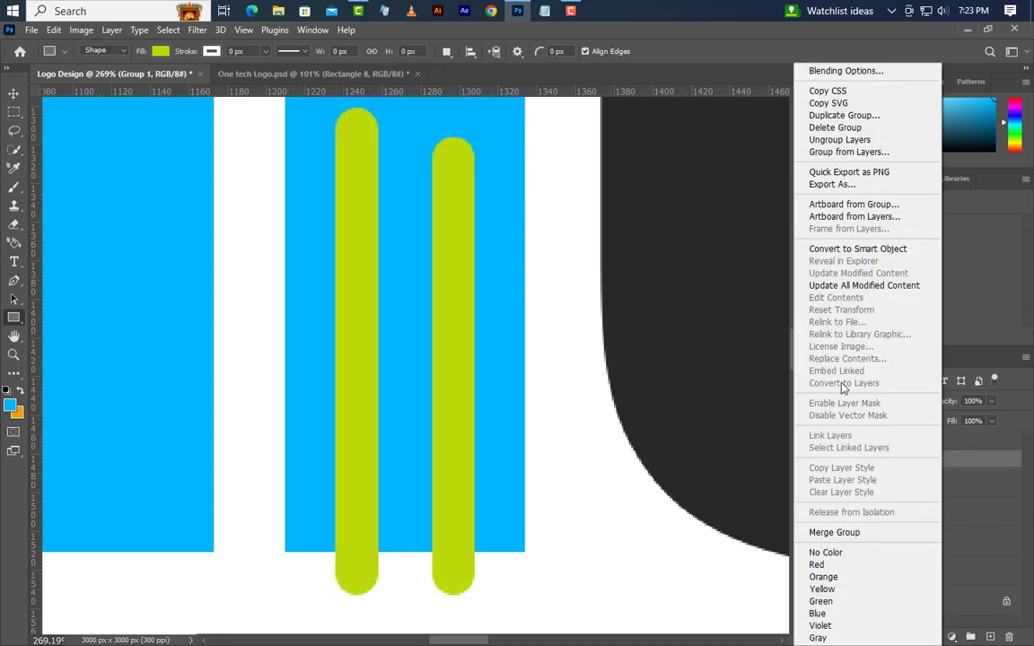
click(868, 249)
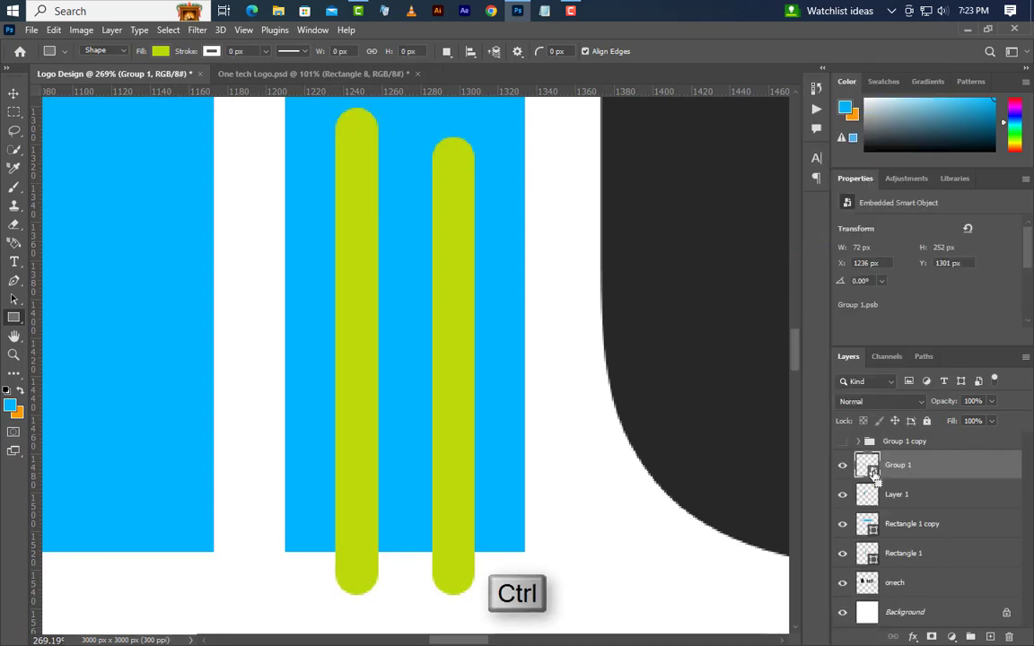
ctrl+click(872, 474)
key(Delete)
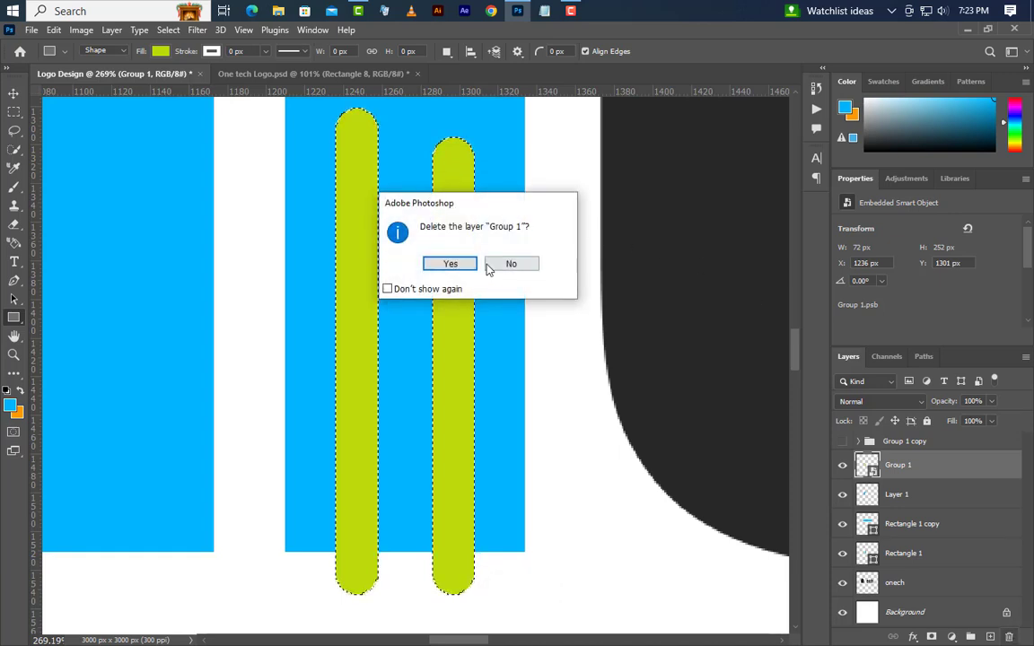
click(449, 264)
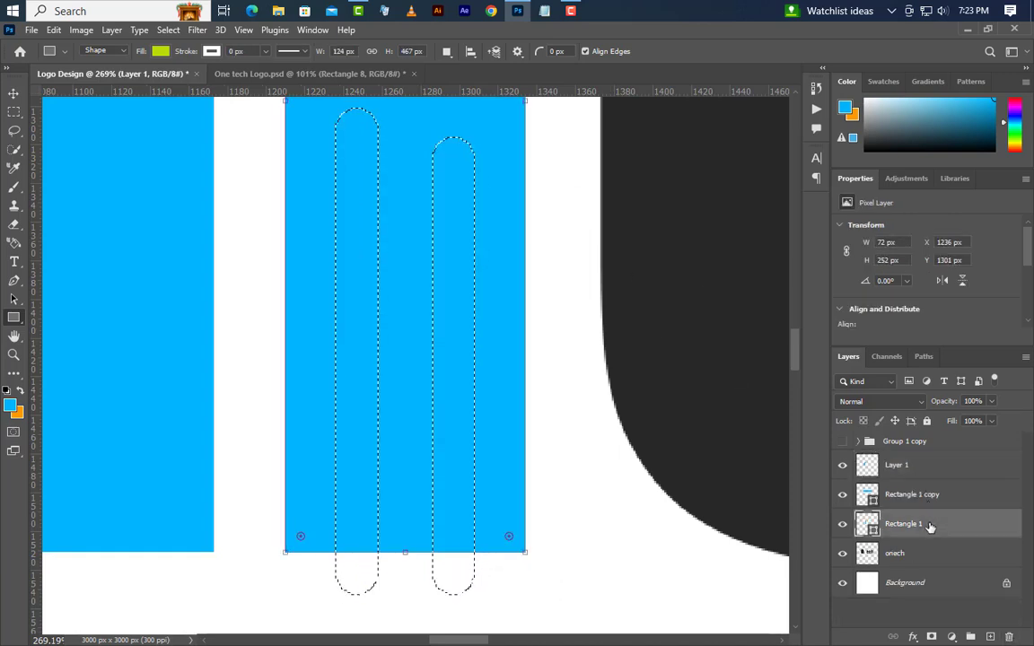
Step: Rasterize Rectangle 1, cut the two selected bar areas out of it, and deselect
click(930, 527)
right_click(930, 527)
click(934, 235)
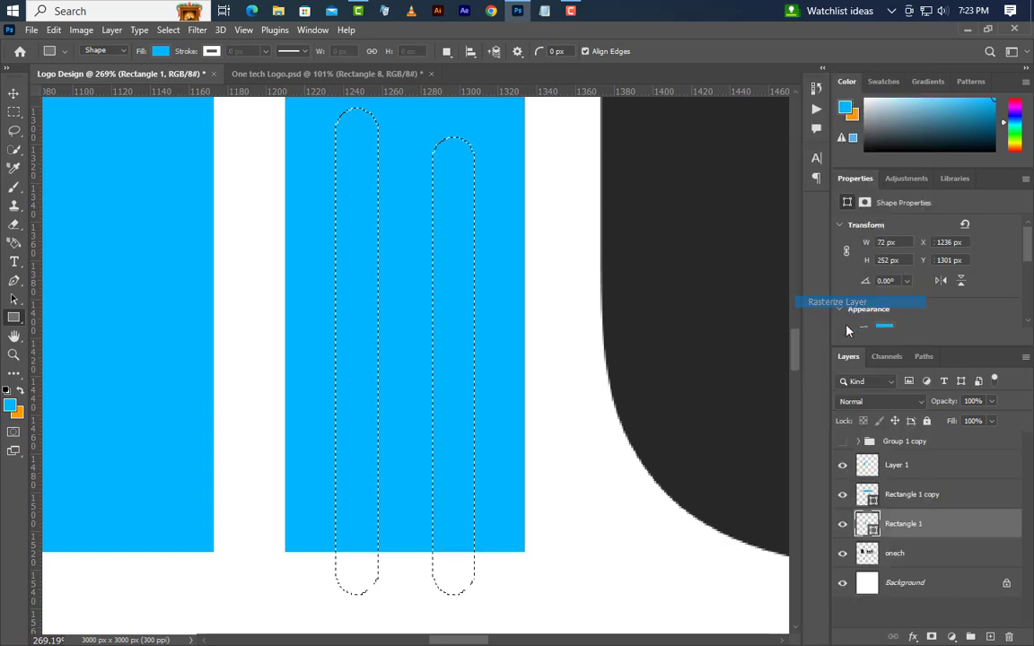
key(Delete)
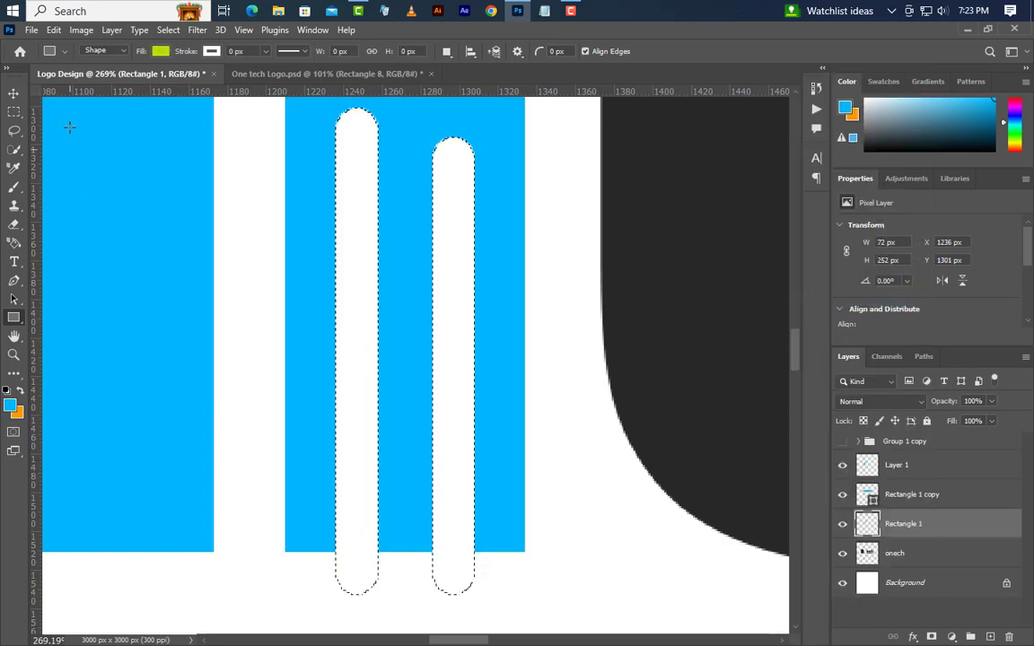
click(168, 30)
click(170, 59)
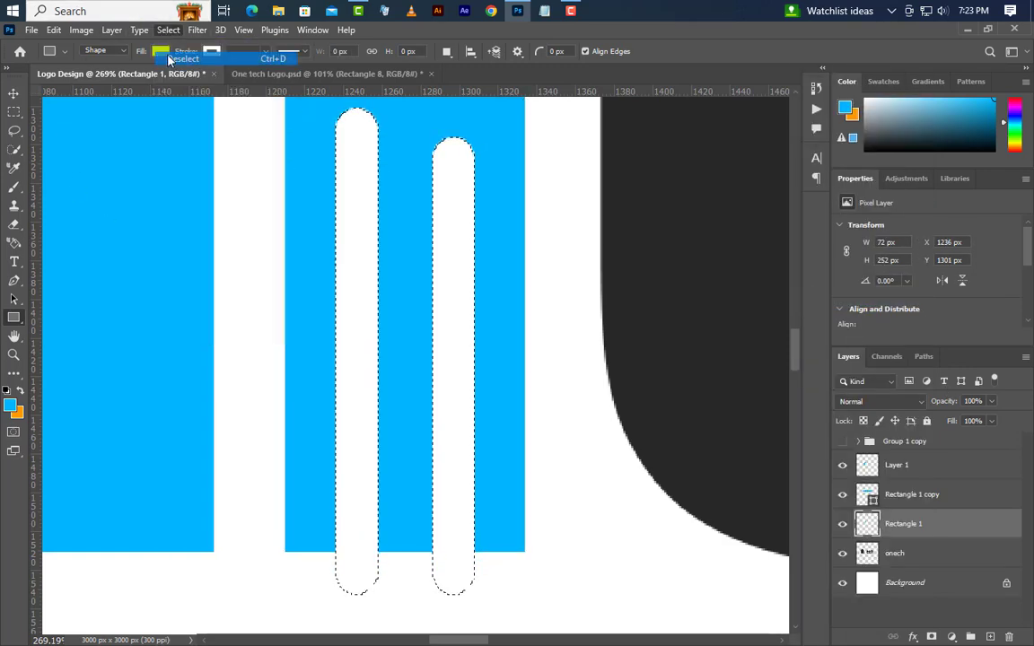
Step: Draw a circle about 31 px in diameter with the Ellipse tool over the lower end of the stem's middle strip
scroll(388, 604, up, 5)
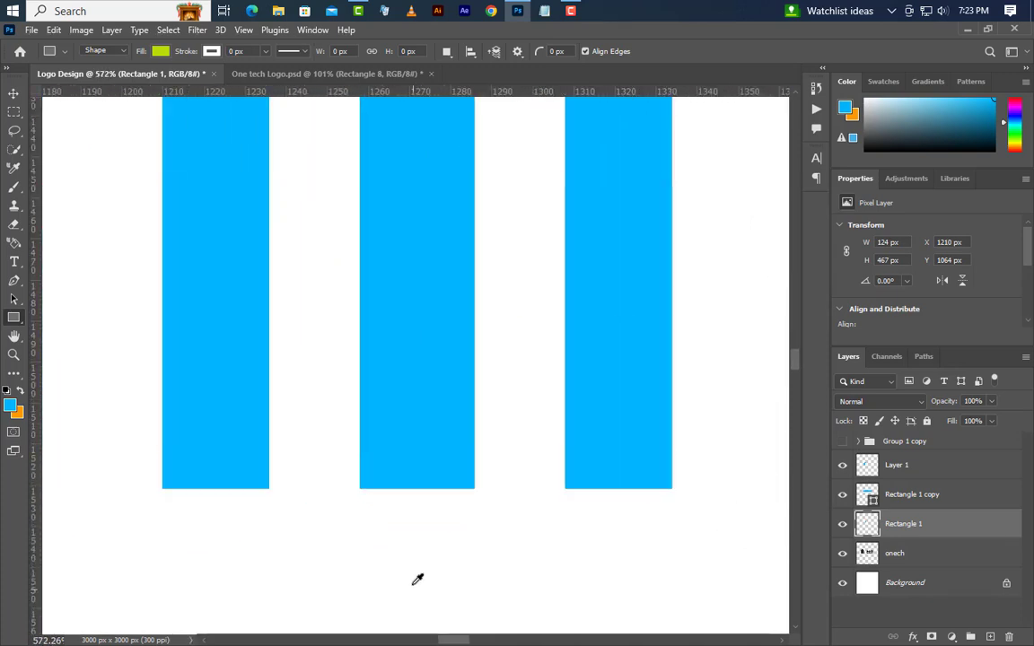
scroll(413, 571, up, 2)
right_click(14, 317)
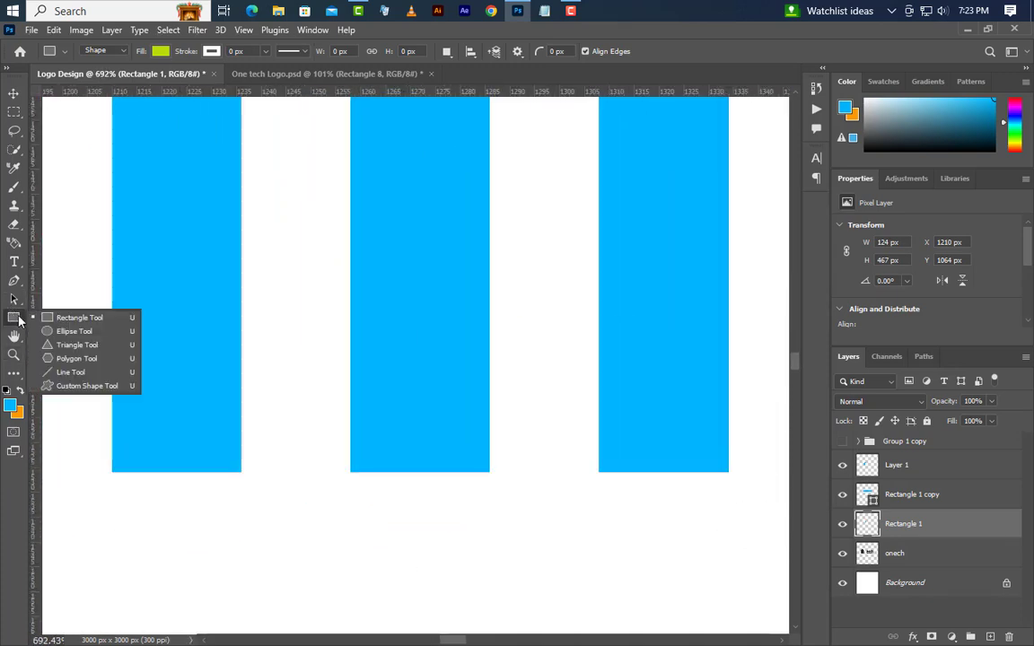
click(72, 329)
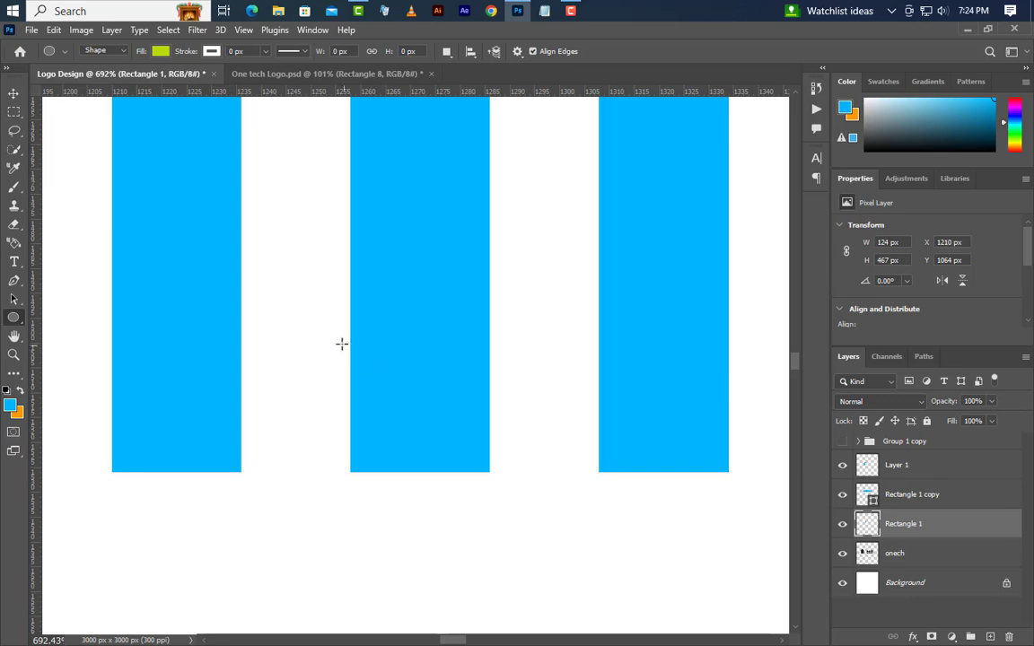
drag(342, 343, 498, 495)
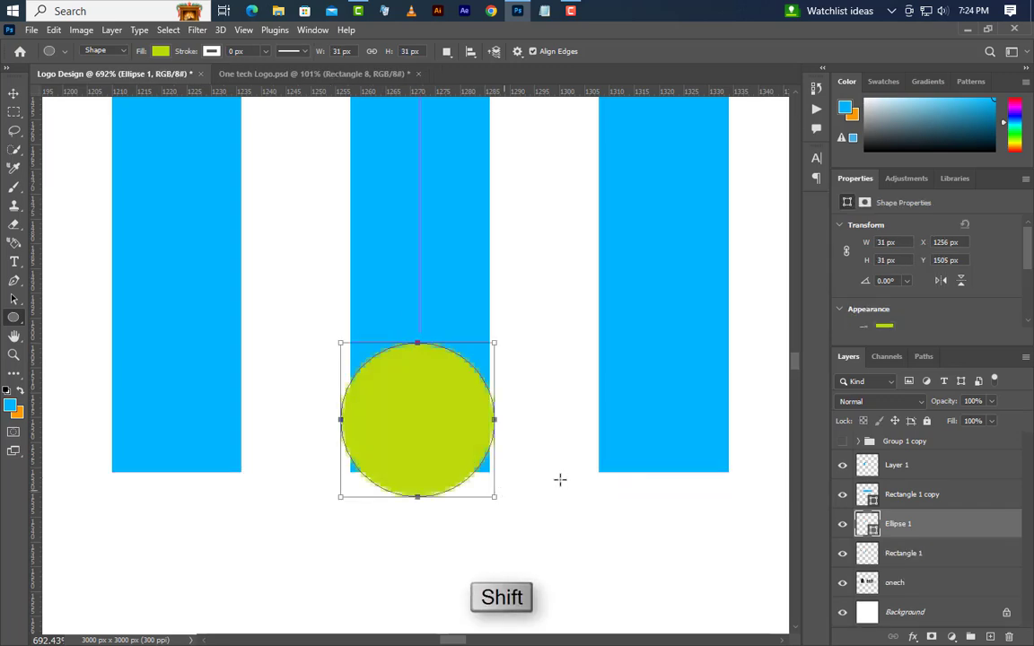
Step: Fill the circle with the stem's blue 00b5ff and set its width and height to 40 px
double_click(873, 529)
click(427, 252)
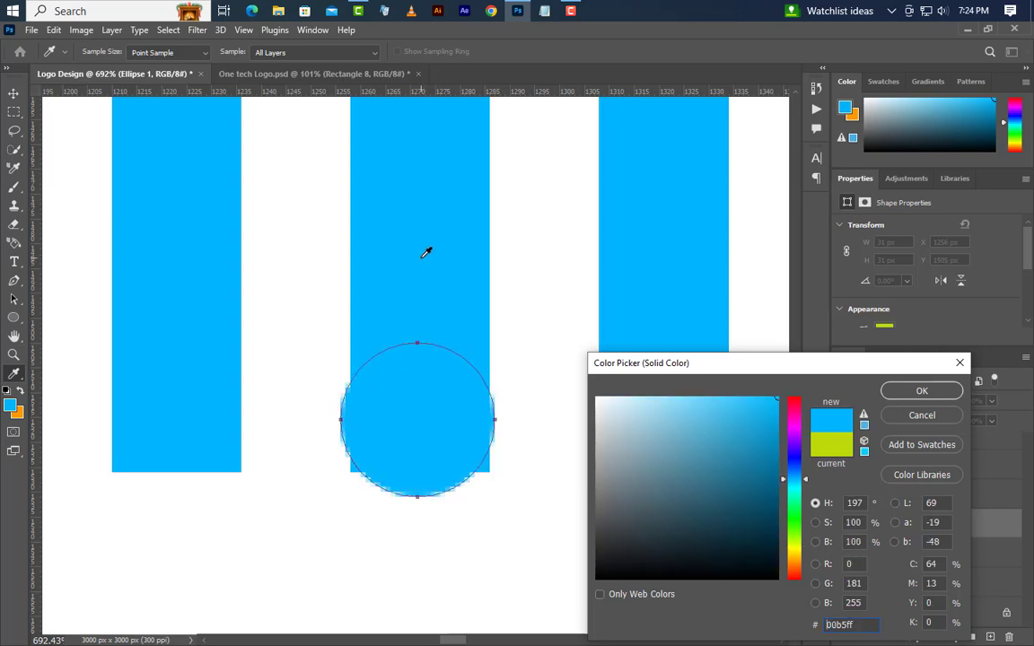
click(920, 392)
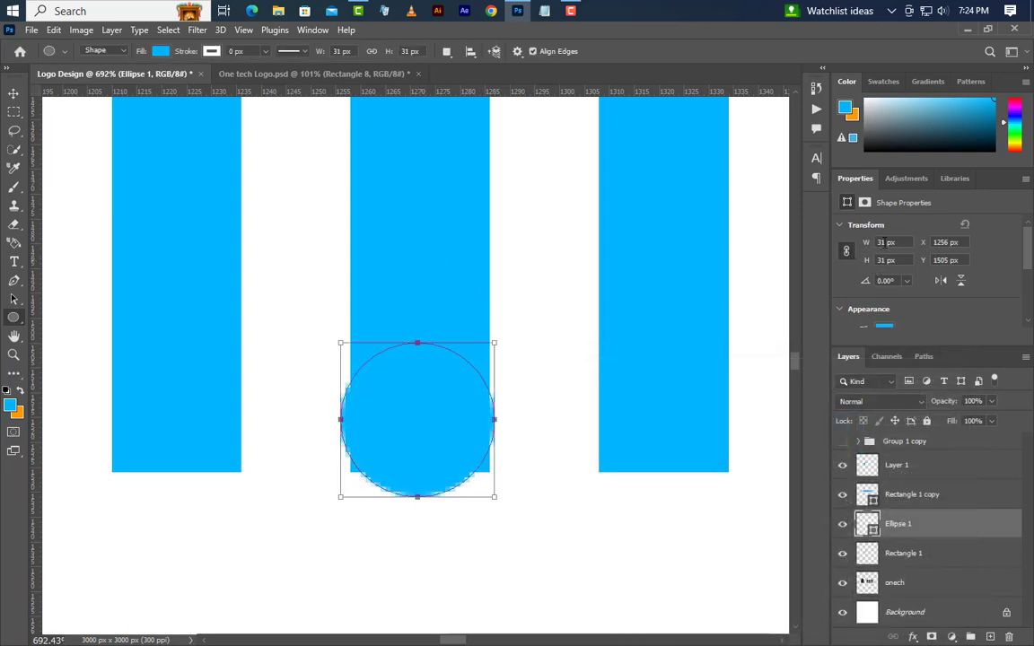
key(Return)
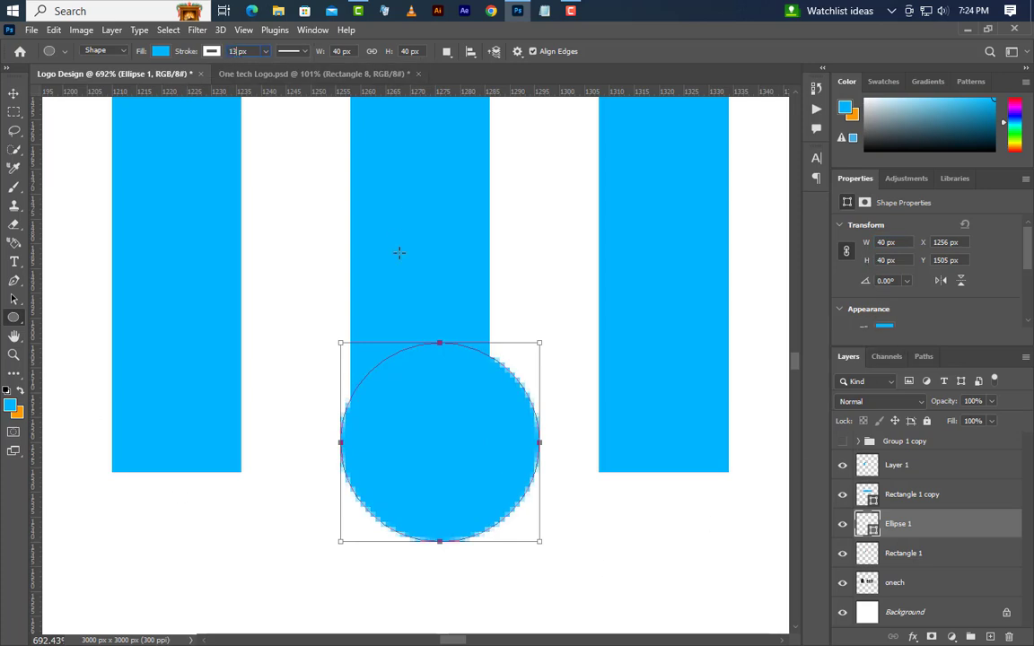
Step: Turn the circle into a ring with a 13 px stroke in the stem's blue 00b5ff and no fill
key(Return)
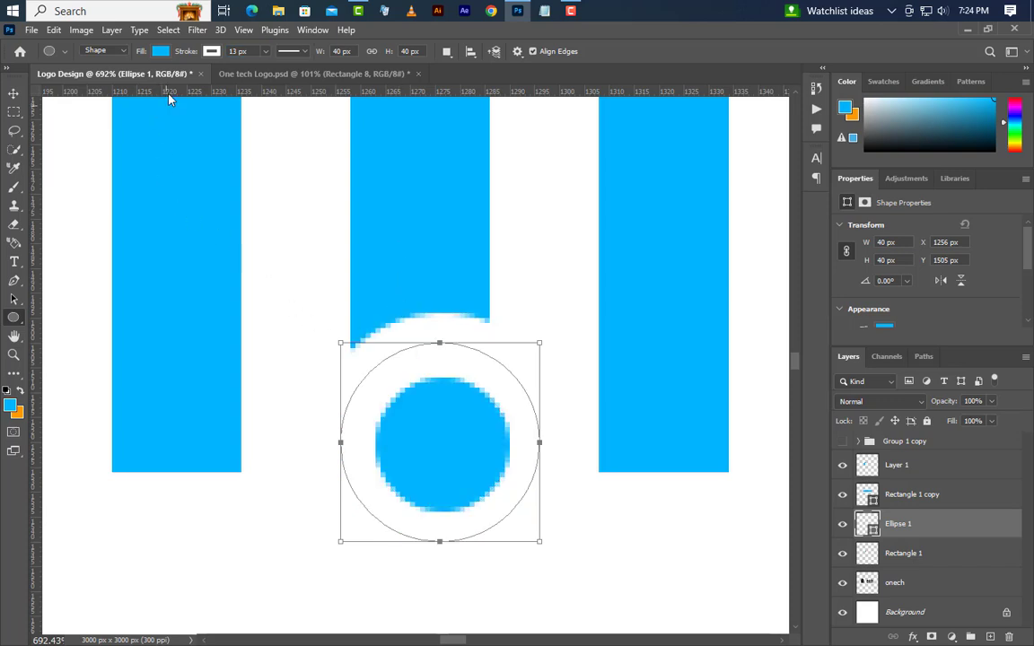
click(160, 51)
click(76, 80)
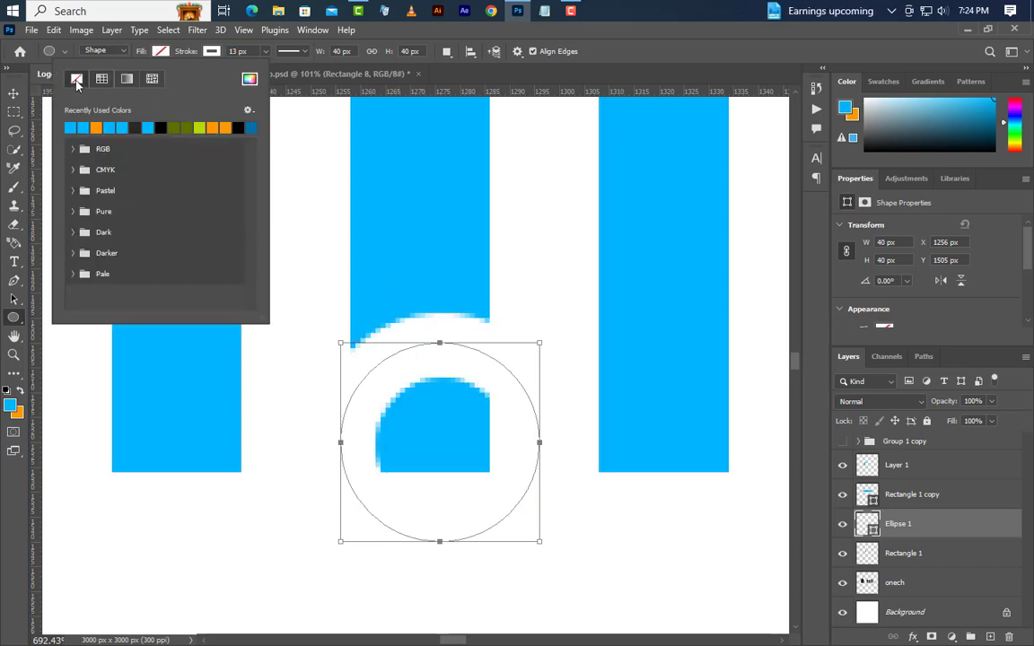
click(213, 53)
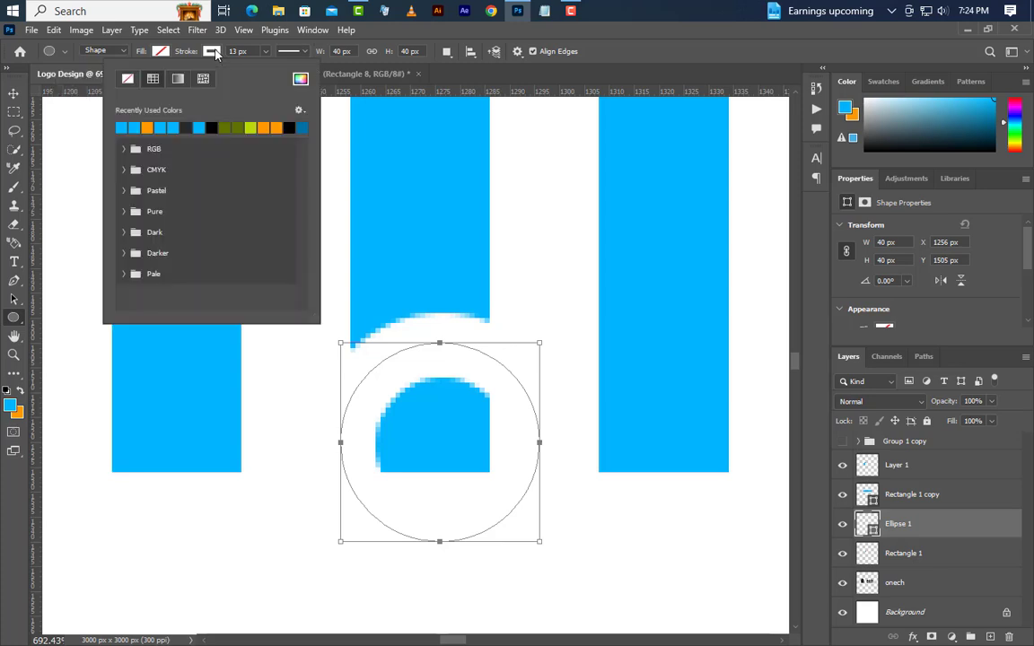
click(300, 81)
click(429, 185)
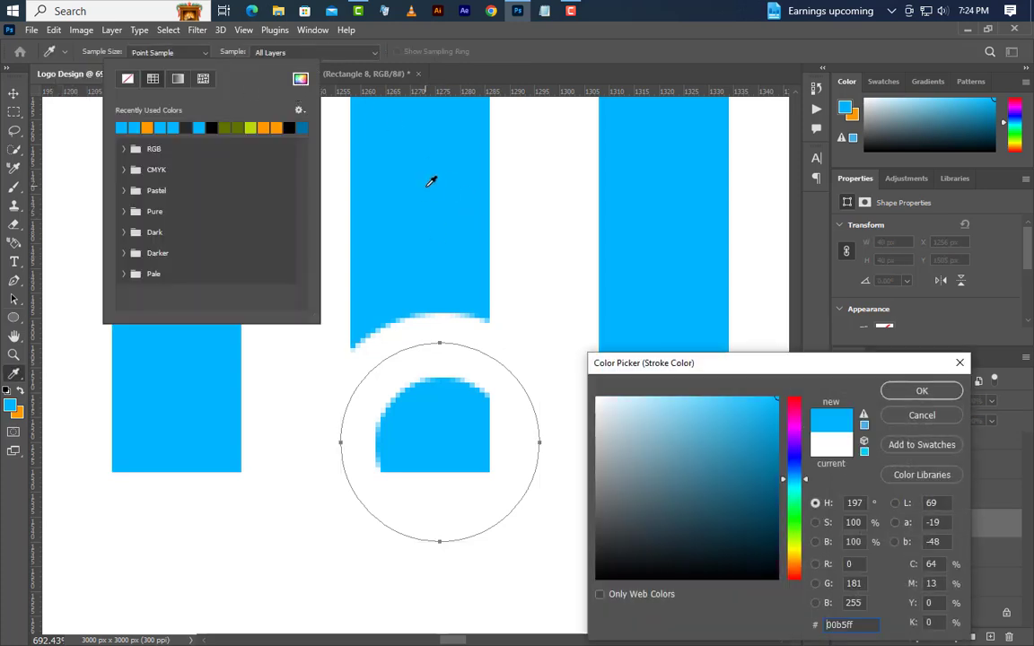
click(922, 393)
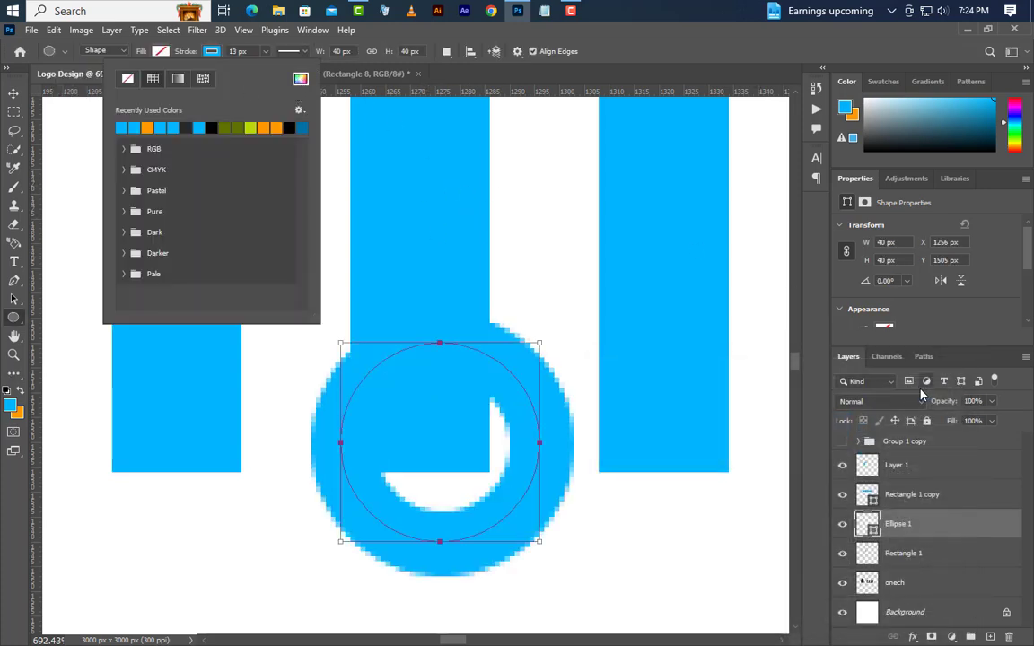
Step: Centre the ring over the middle strip just above its lower end and place copies over the right and left strips at the same height
click(13, 94)
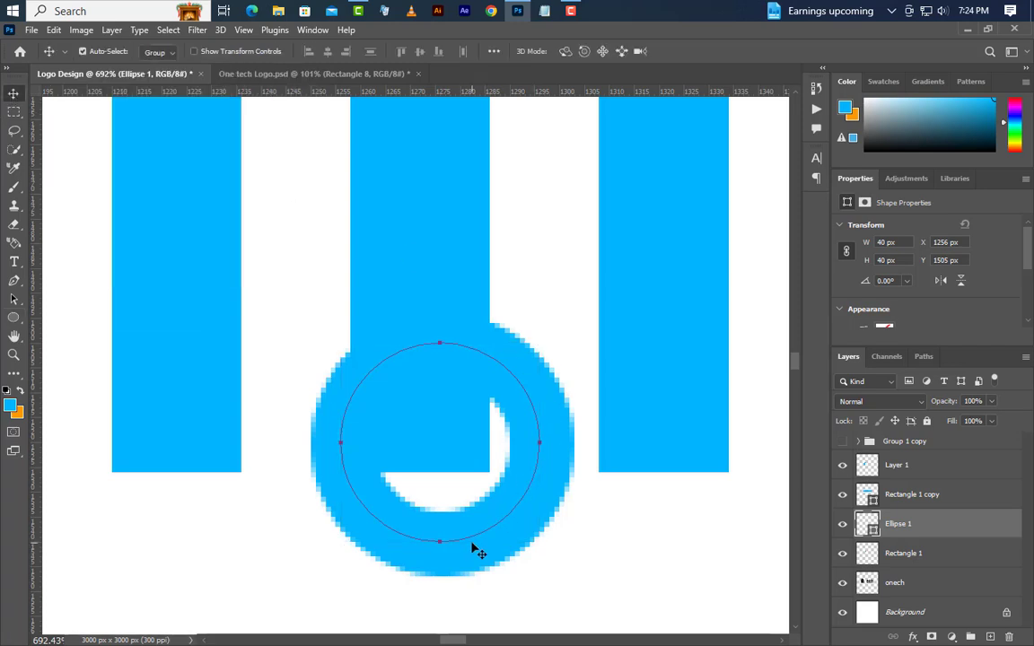
drag(471, 544, 457, 450)
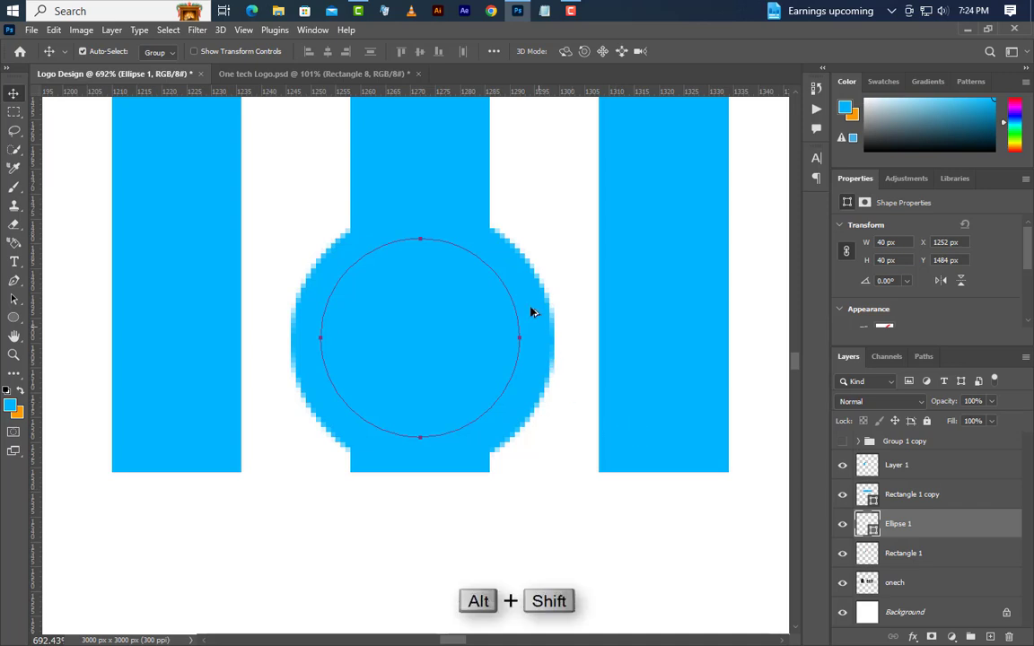
drag(531, 311, 760, 311)
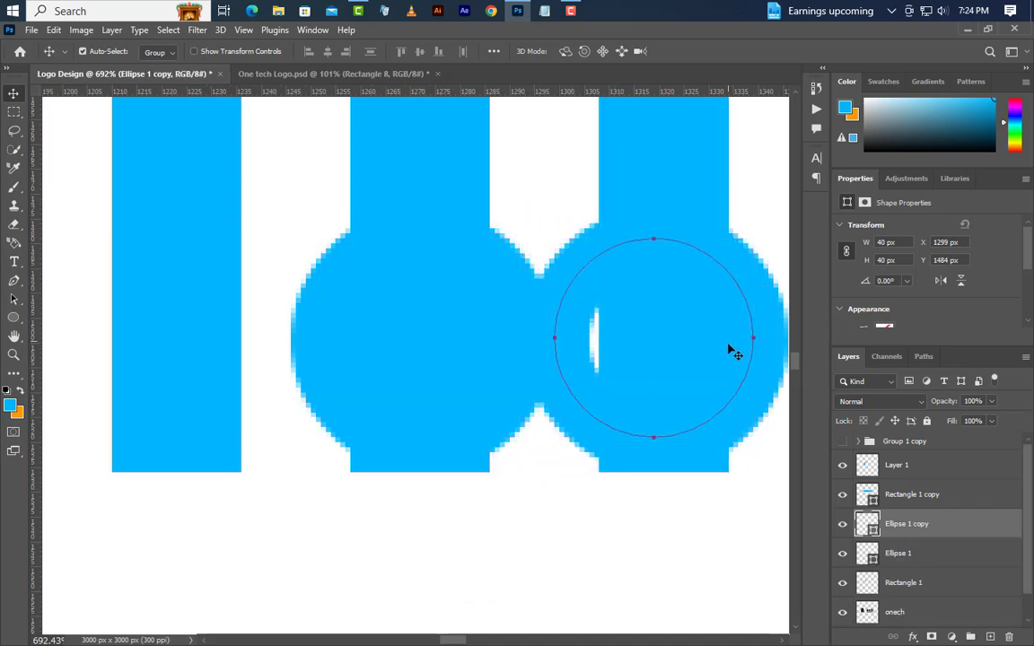
key(Right)
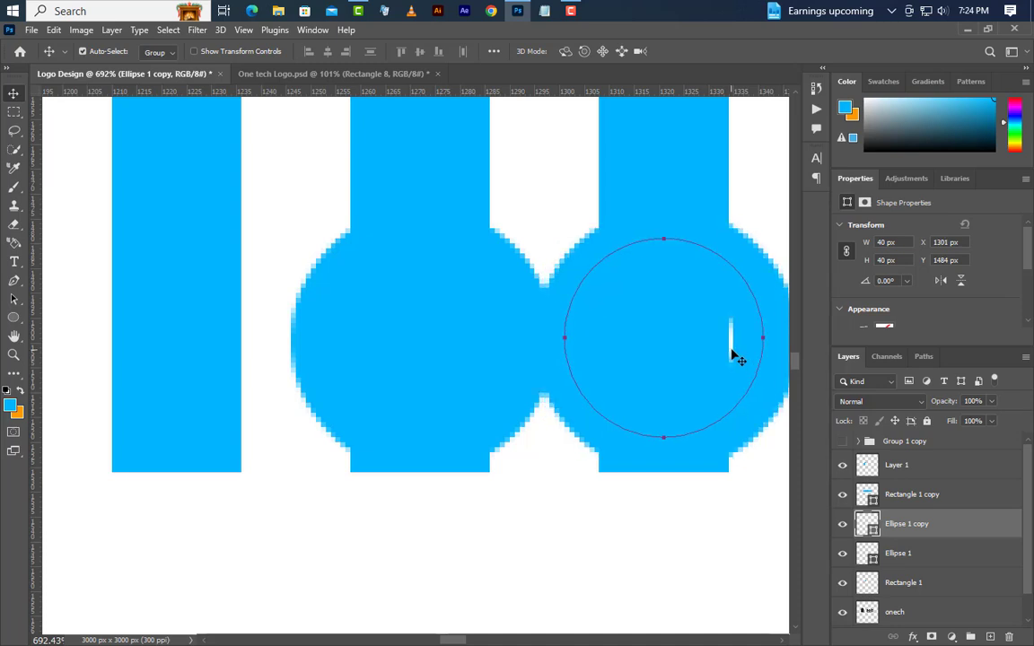
key(Left)
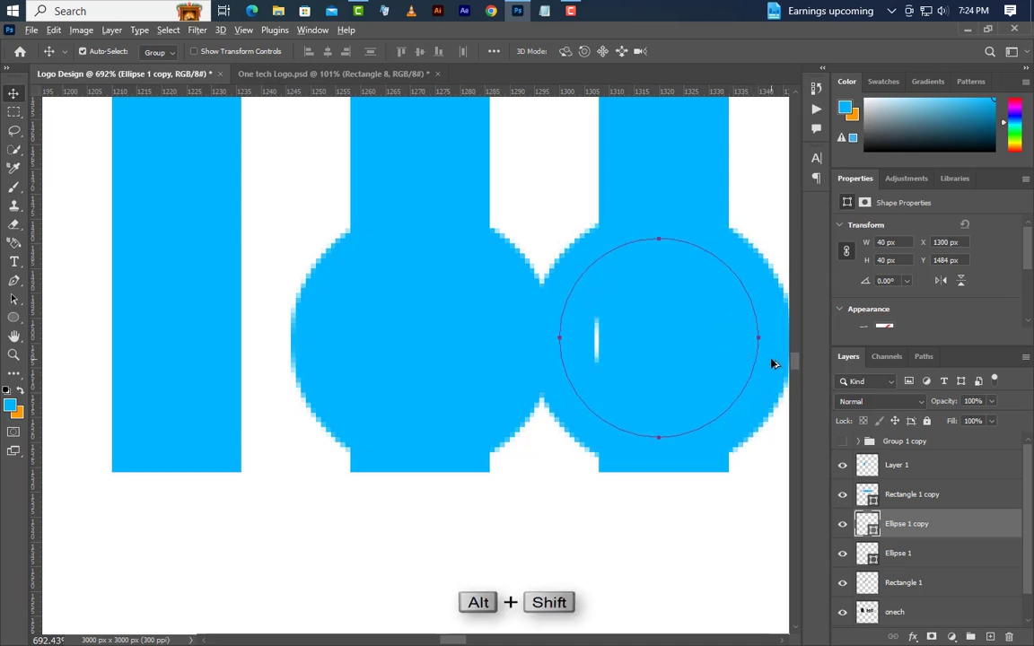
drag(773, 363, 288, 358)
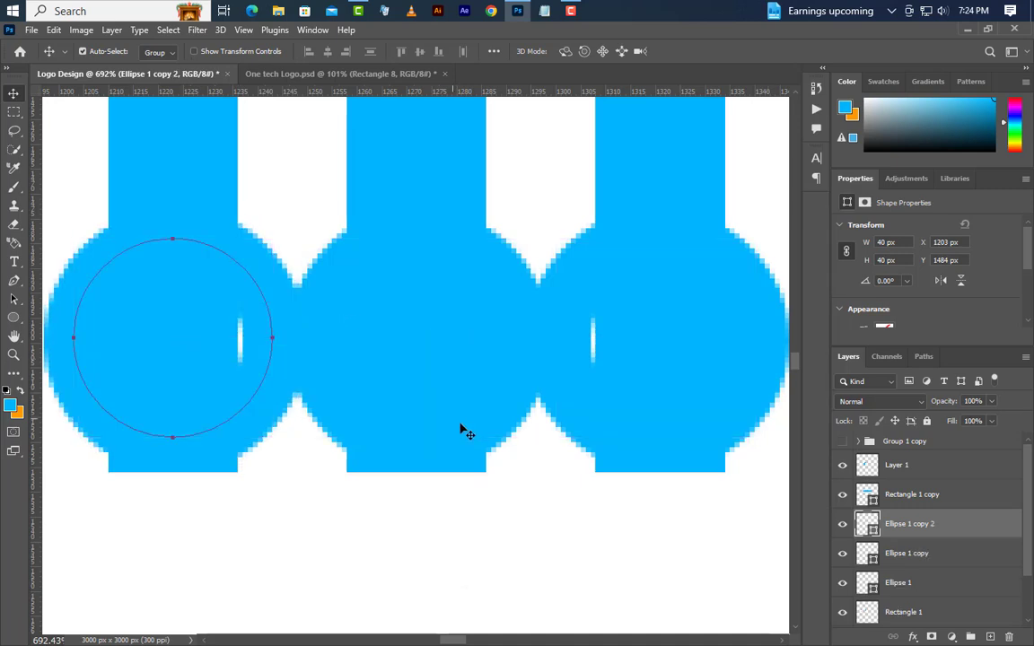
Step: Erase the part of the Rectangle 1 layer inside and below the middle ring with the 45 px Eraser
scroll(402, 492, down, 3)
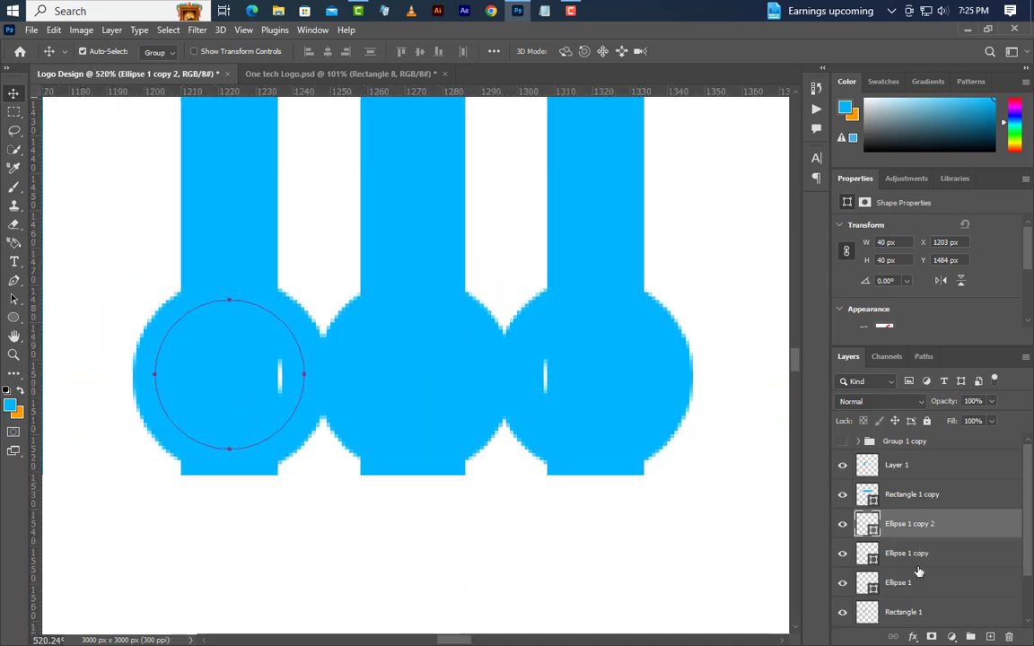
scroll(919, 571, down, 2)
click(922, 560)
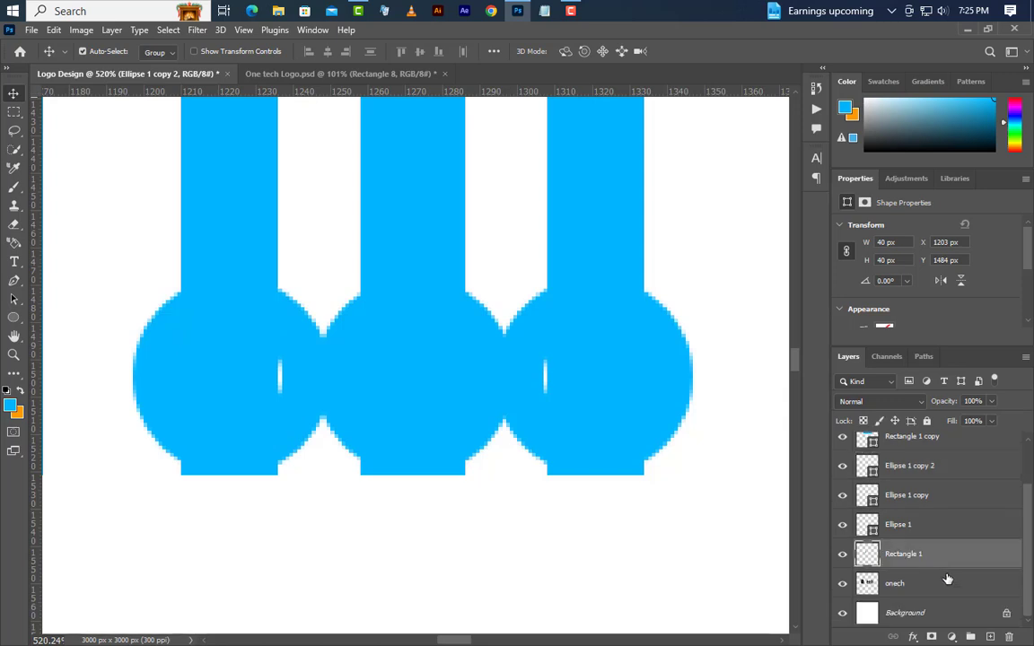
click(14, 224)
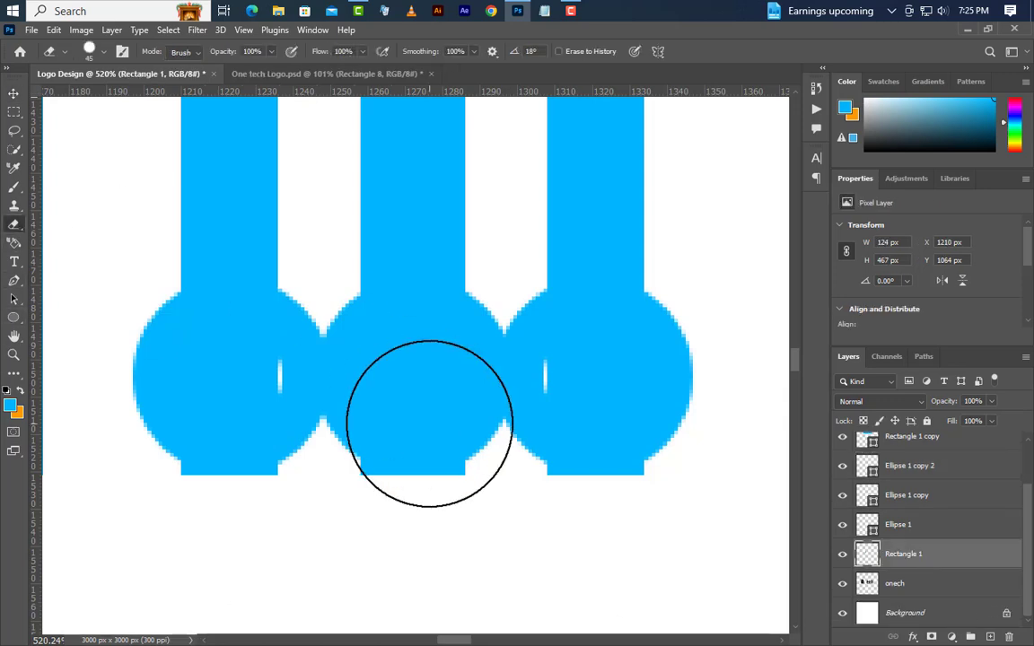
click(412, 377)
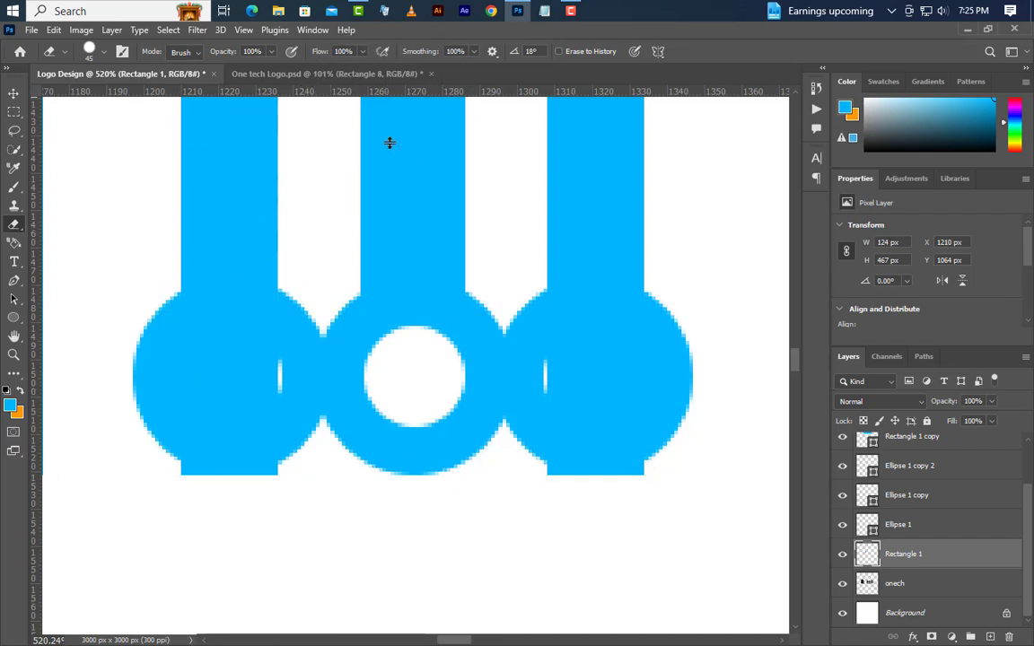
Step: Place a horizontal guide just above the middle ring's hole and check which rings the two ellipse copy layers hold
drag(390, 143, 397, 320)
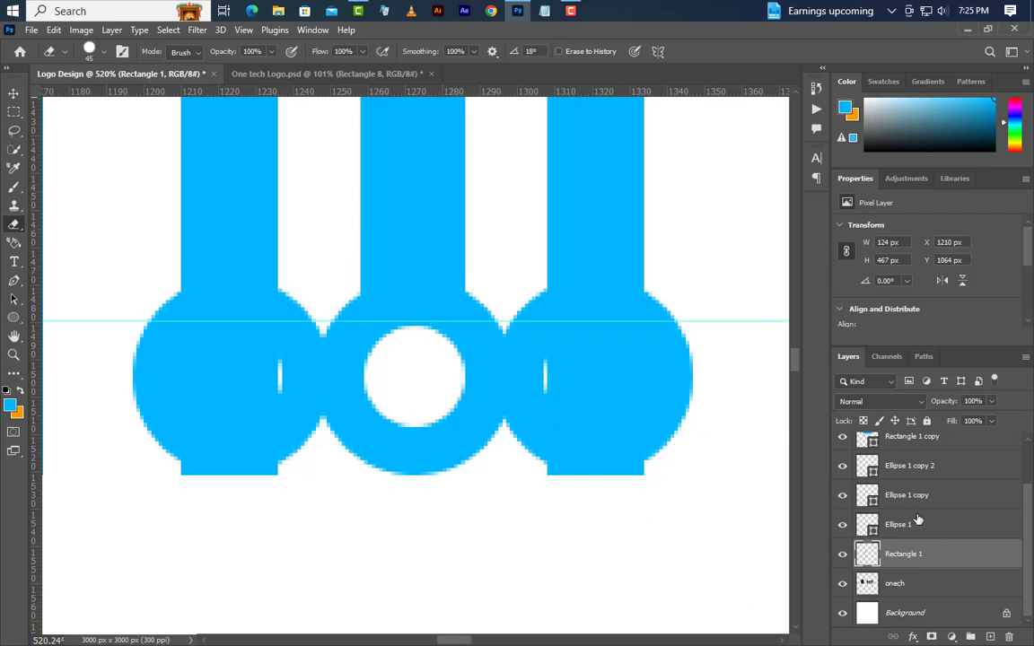
scroll(918, 520, up, 1)
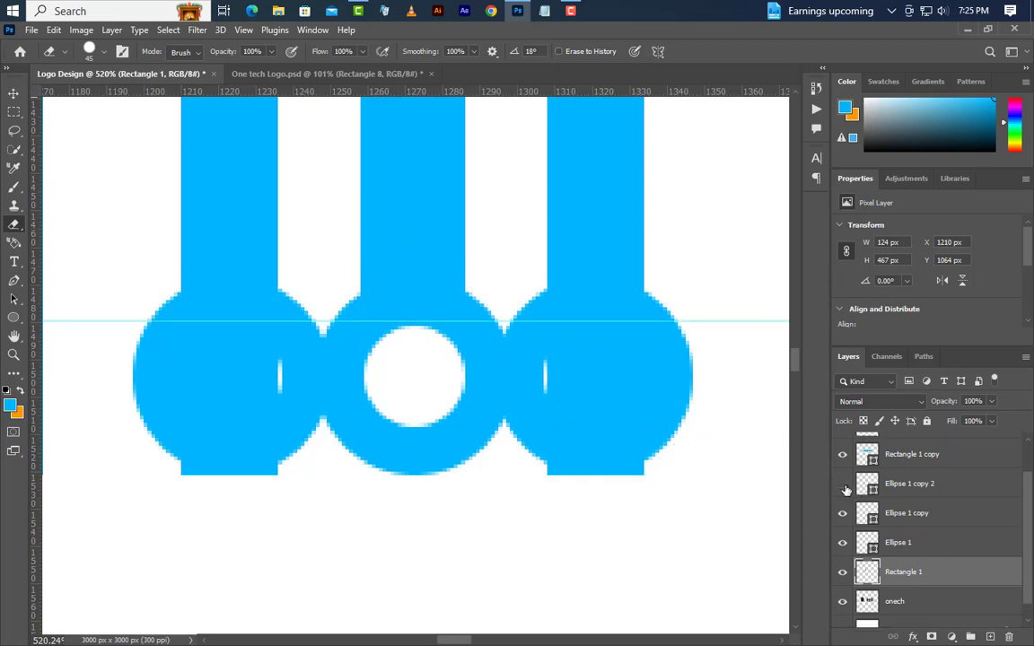
click(844, 486)
click(844, 486)
click(842, 514)
click(842, 513)
Step: Move both outer rings, Ellipse 1 copy and Ellipse 1 copy 2, up 41 px so their lower edges sit on the guide
click(930, 516)
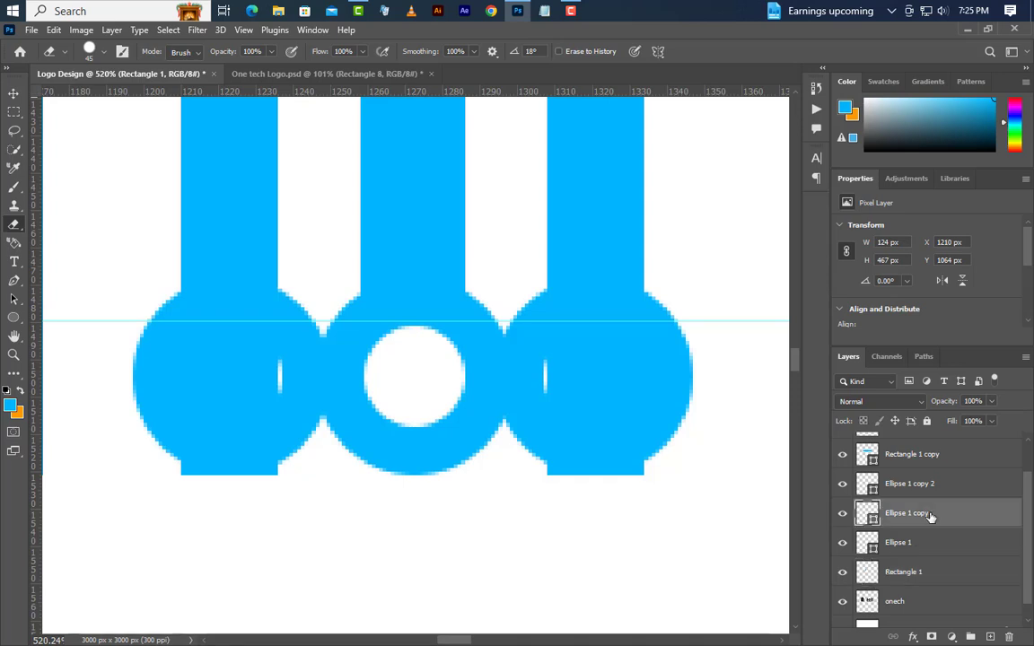
shift+click(938, 485)
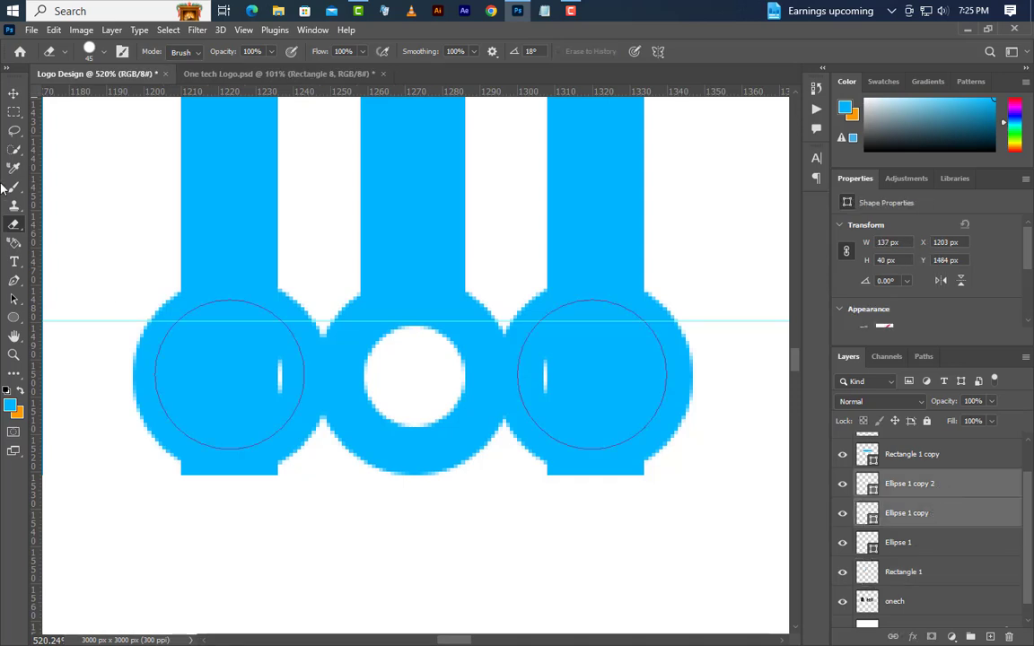
click(13, 92)
key(shift+Up)
key(shift+Up)
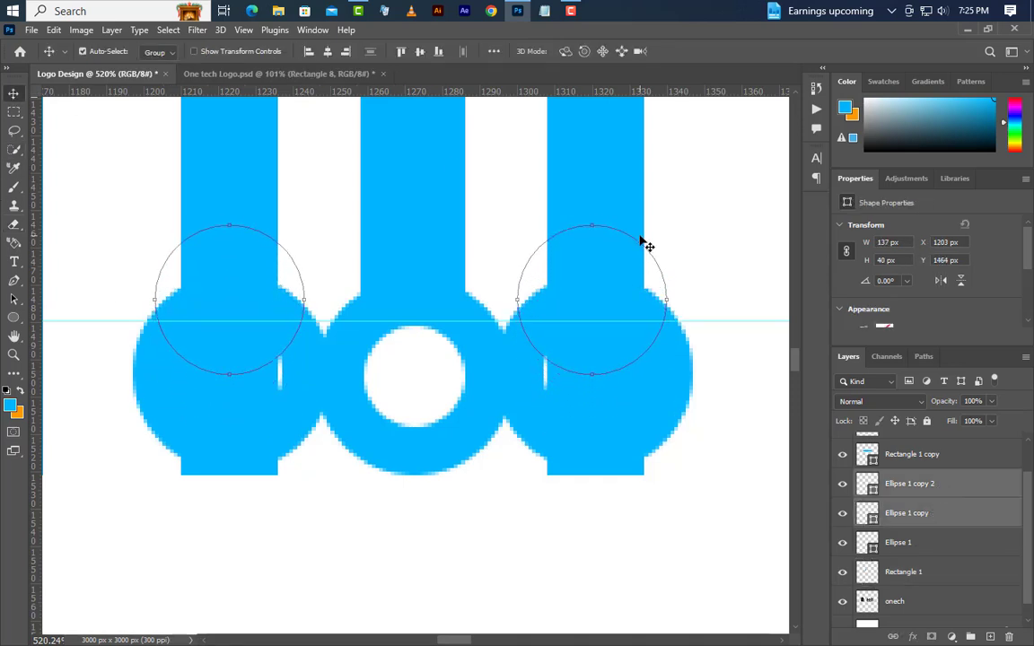
key(shift+Up)
key(shift+Up)
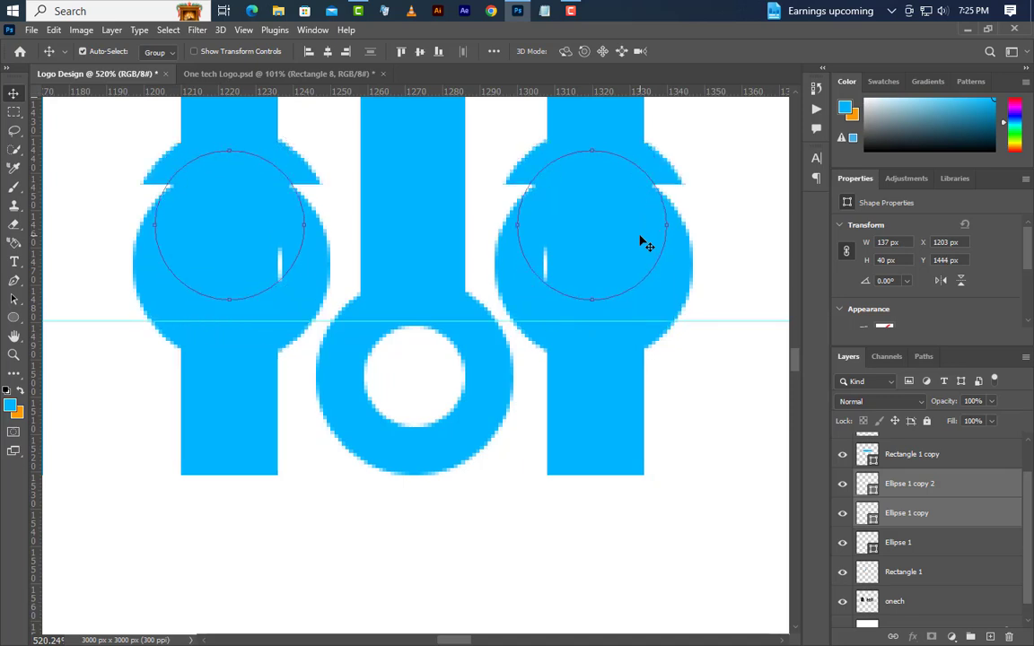
key(Up)
Step: Erase the strip parts of Rectangle 1 inside and below the right and left rings
scroll(921, 605, down, 1)
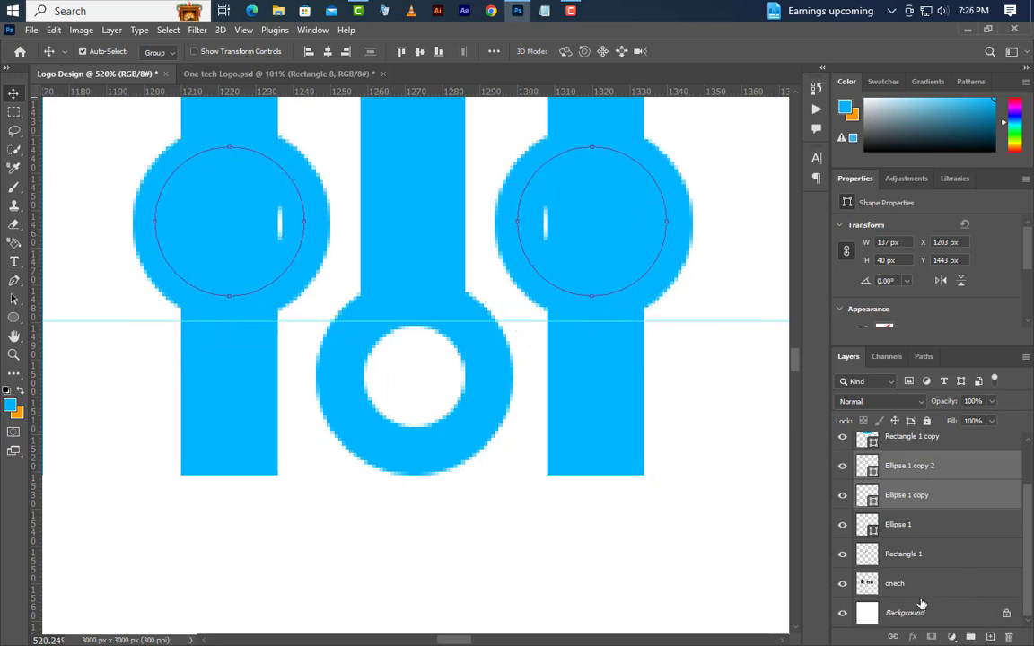
click(932, 558)
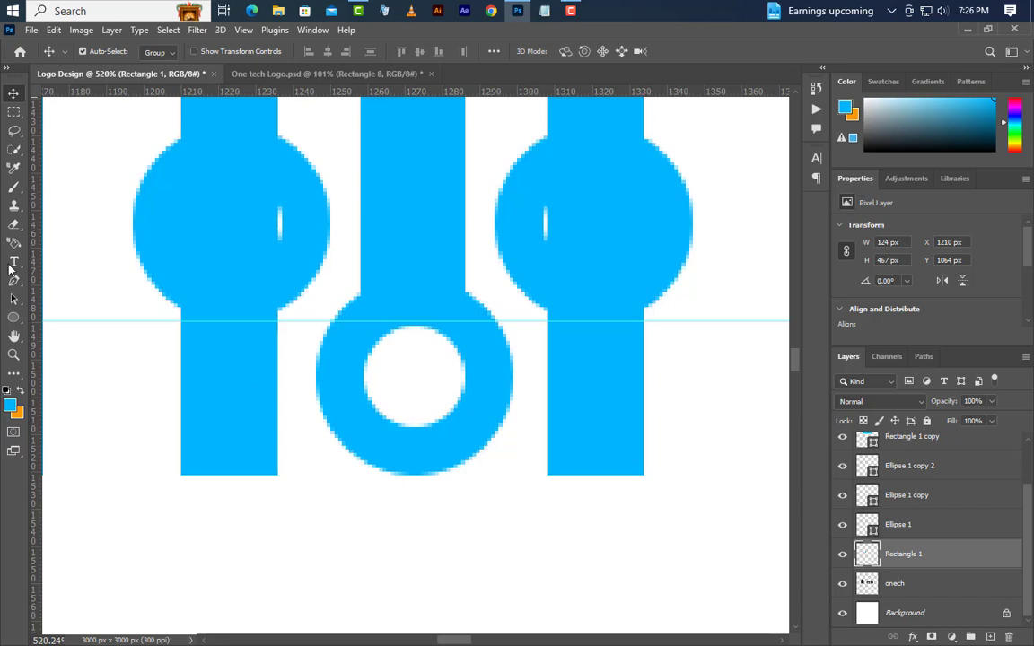
click(14, 224)
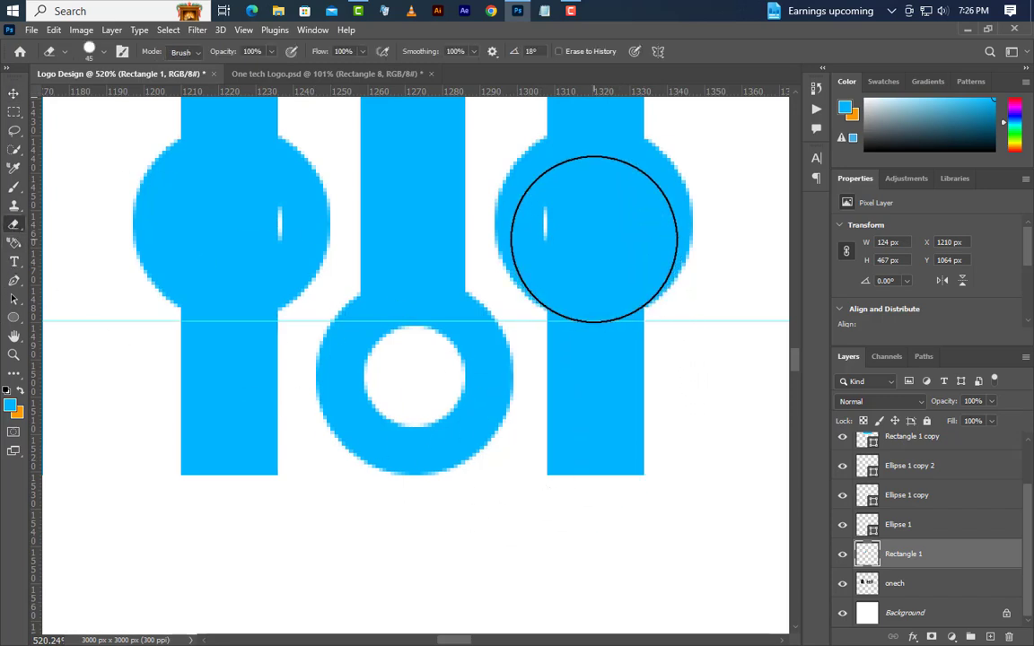
click(593, 226)
drag(593, 236, 605, 595)
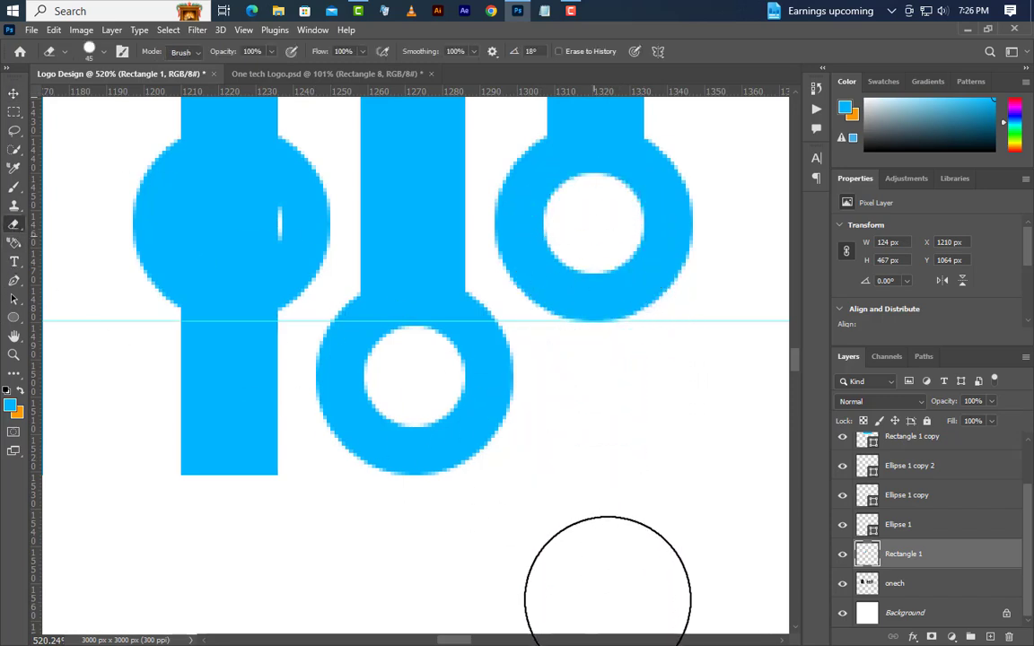
click(229, 224)
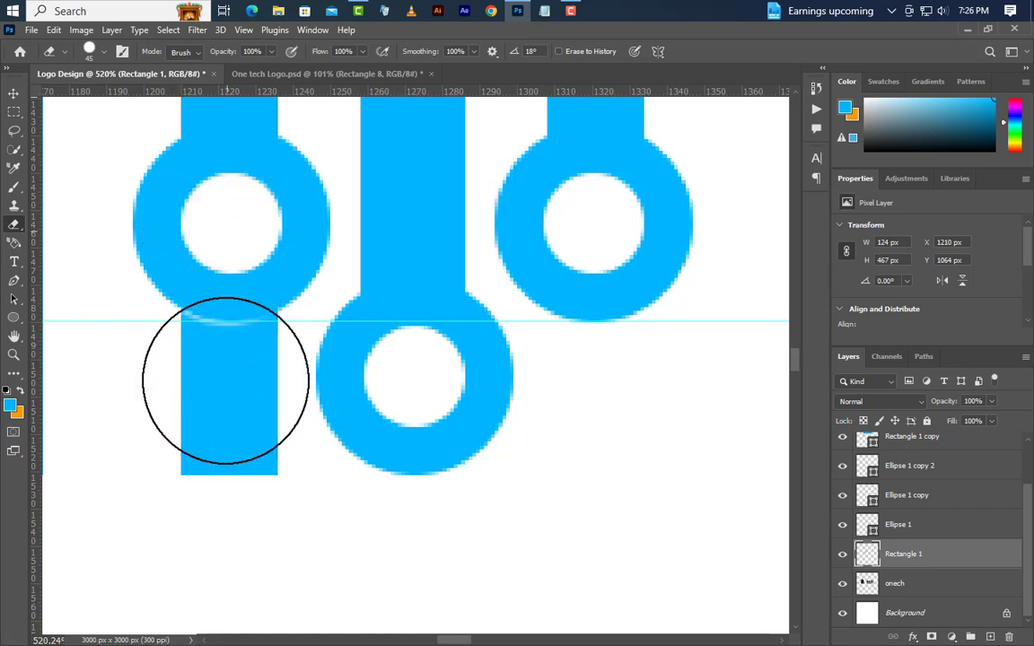
drag(223, 385, 228, 413)
Step: Group the three ring layers and duplicate the group as Group 1 copy 2
scroll(406, 554, down, 4)
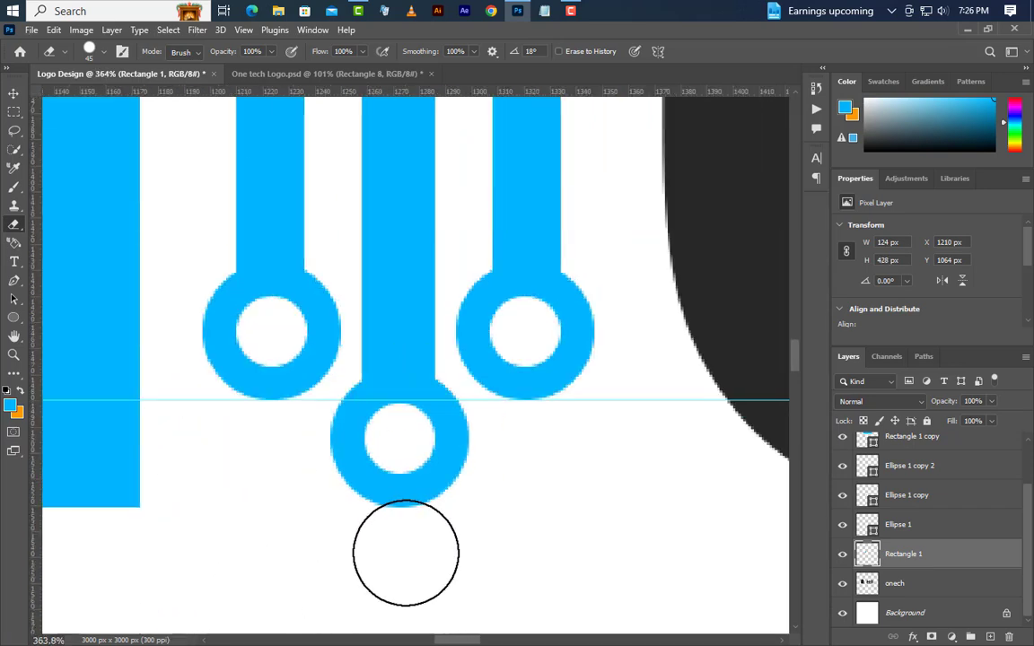
scroll(406, 554, down, 1)
click(938, 527)
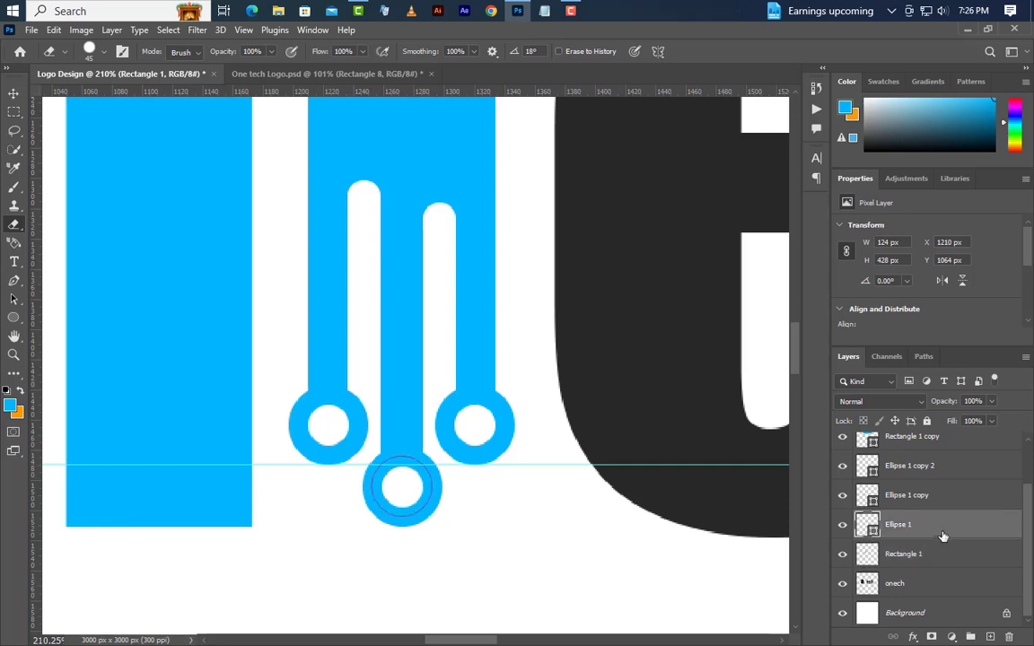
shift+click(941, 475)
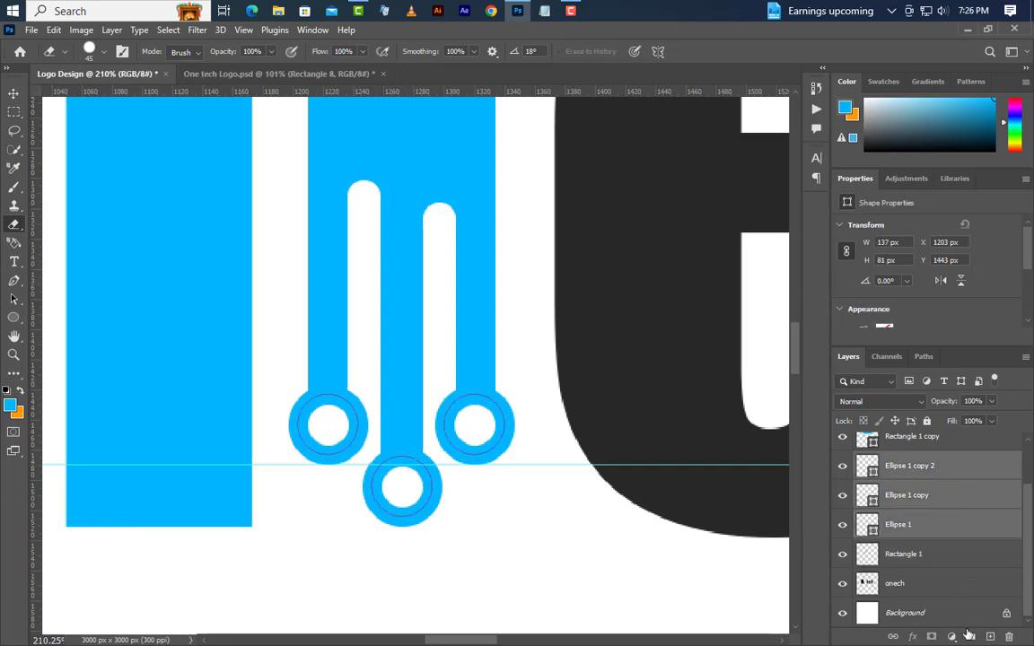
click(970, 638)
right_click(963, 520)
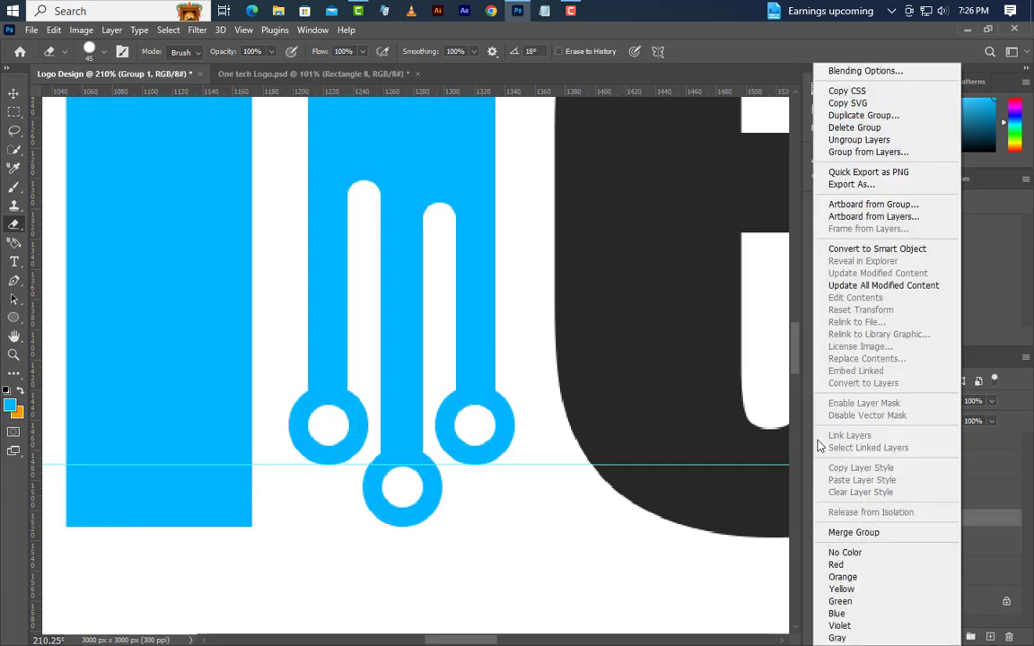
click(813, 107)
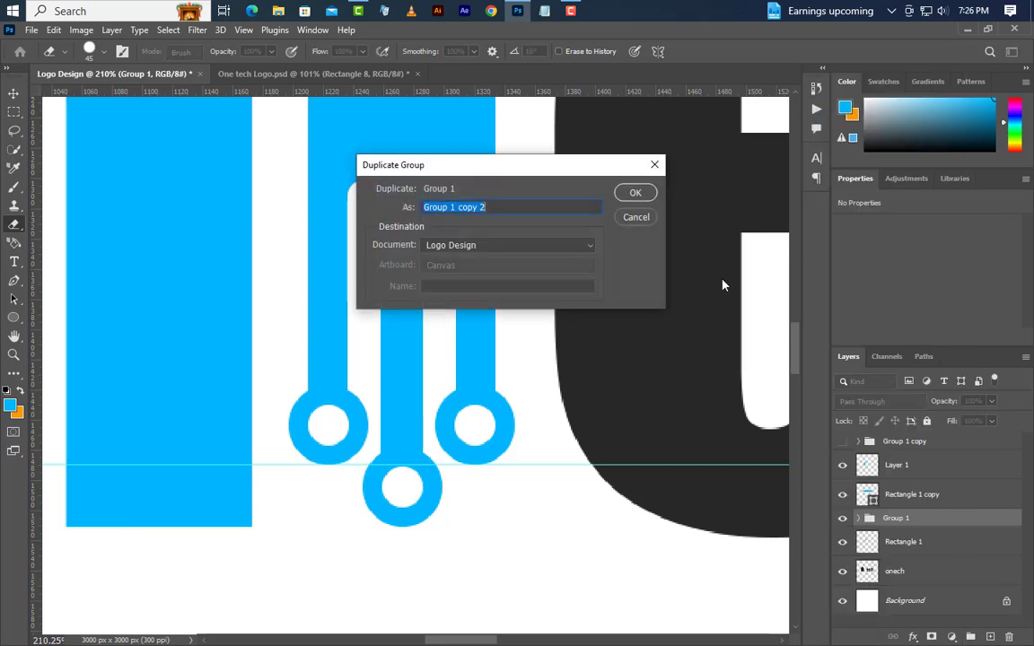
click(634, 193)
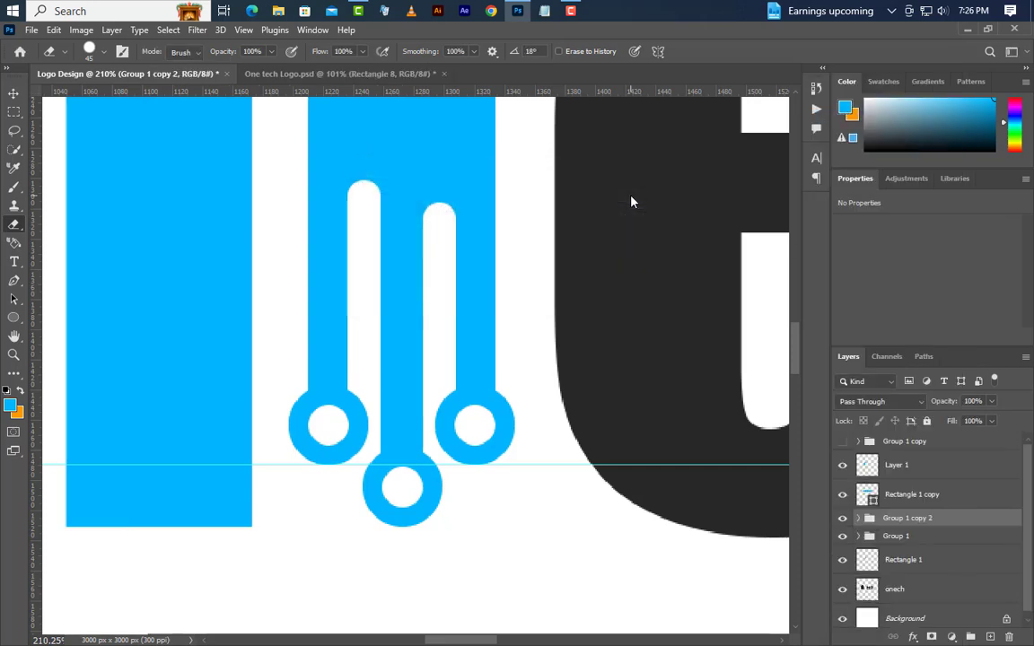
Step: Hide Group 1 copy 2, show the green strips of Group 1 copy and rotate them 90° counter-clockwise
click(929, 442)
click(842, 518)
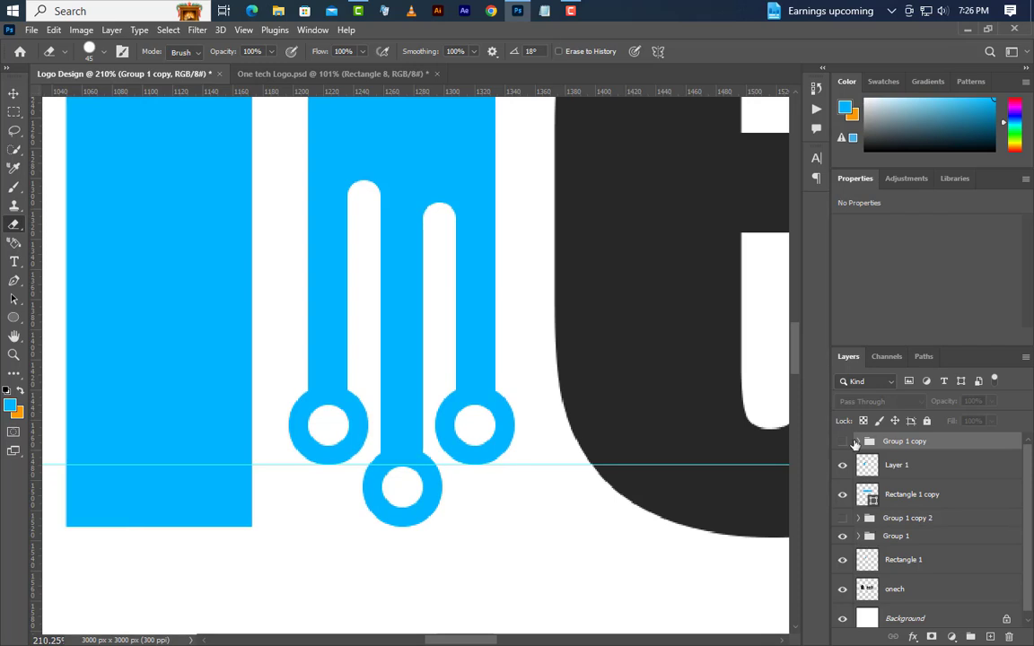
click(843, 442)
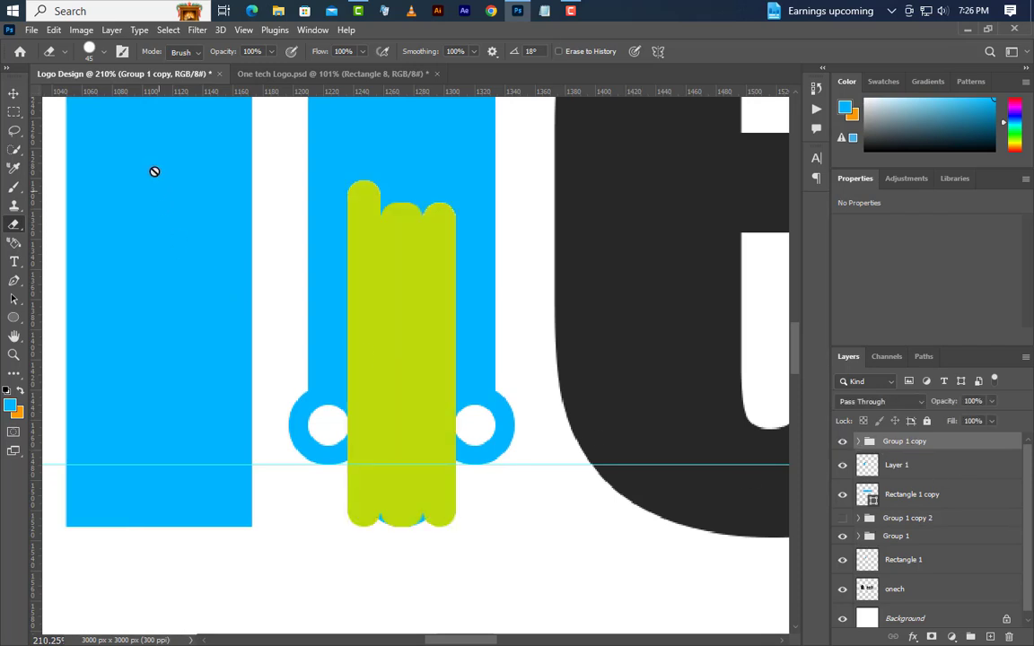
click(54, 30)
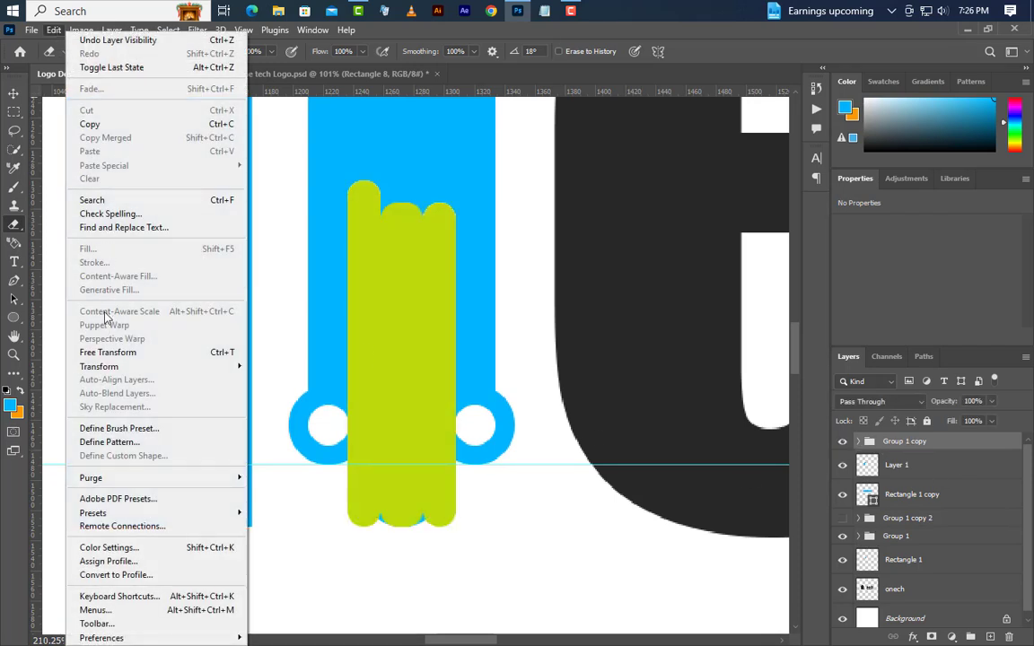
click(100, 352)
scroll(396, 538, down, 5)
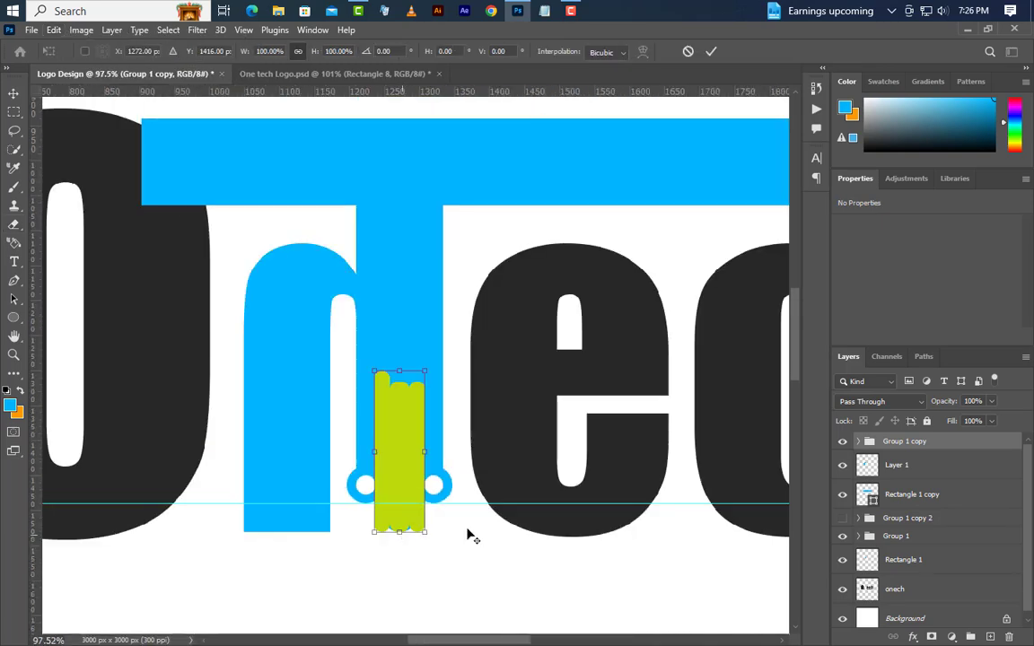
right_click(399, 482)
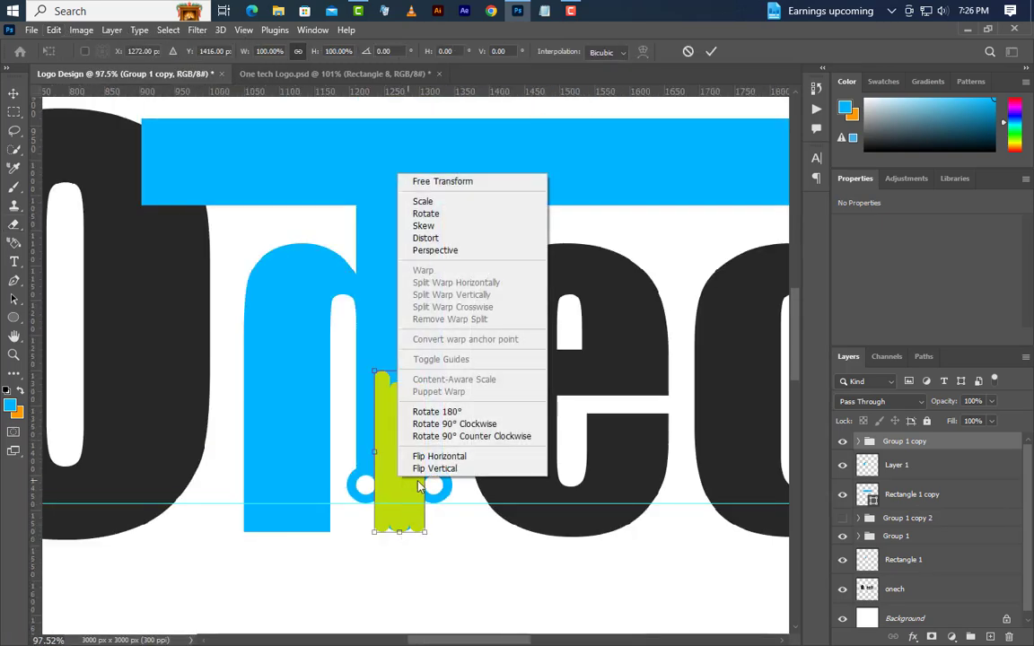
click(466, 436)
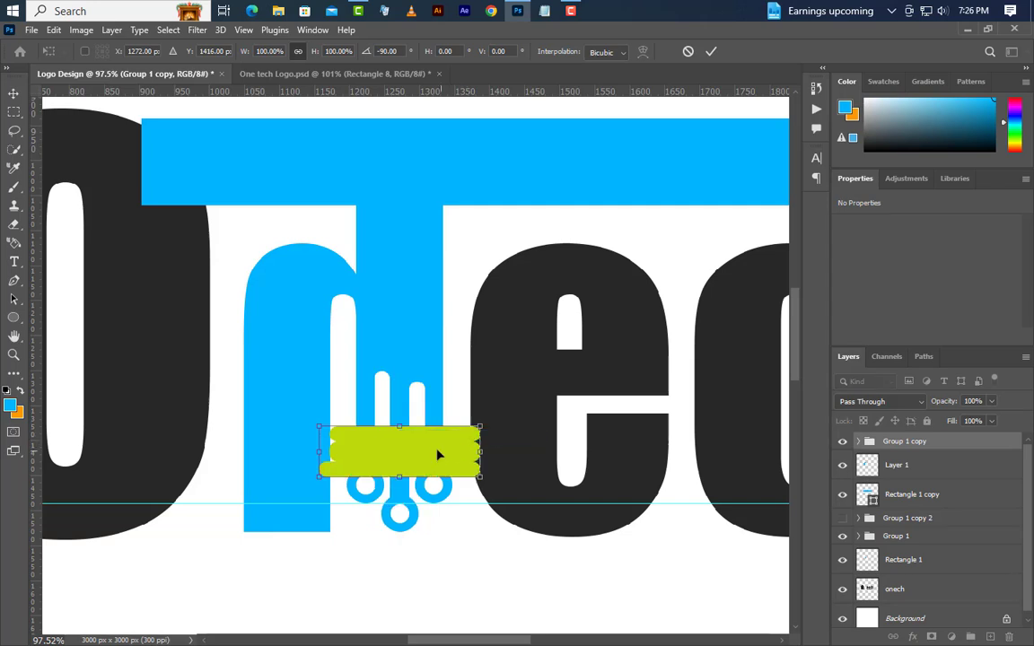
Step: Move Group 1 copy onto the blue top bar, vertically centred and flush with the bar's right end above the h
drag(431, 459, 697, 169)
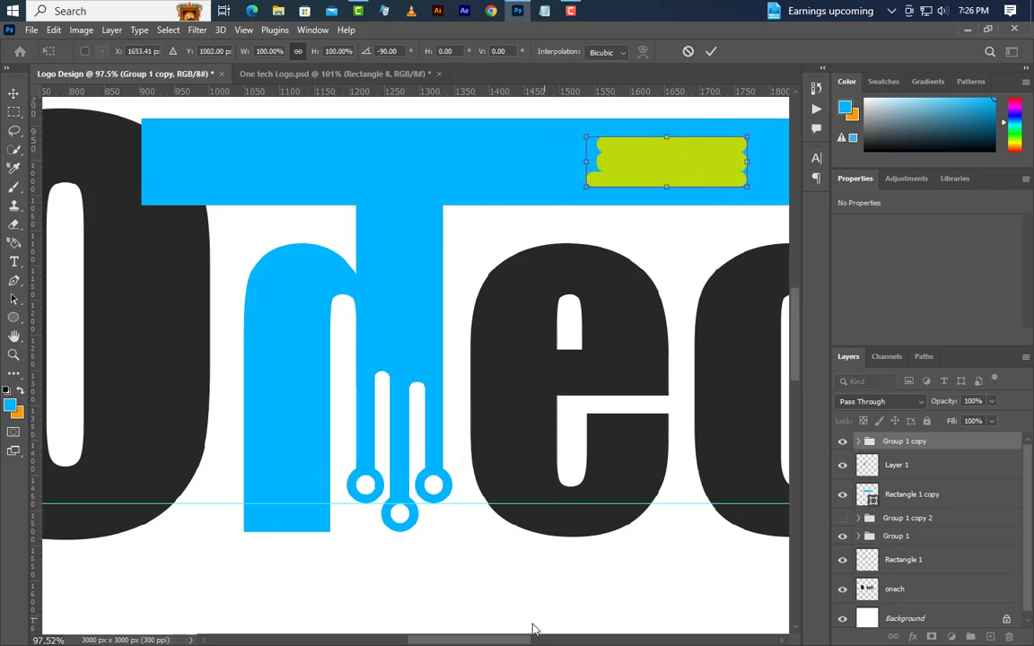
drag(504, 641, 580, 640)
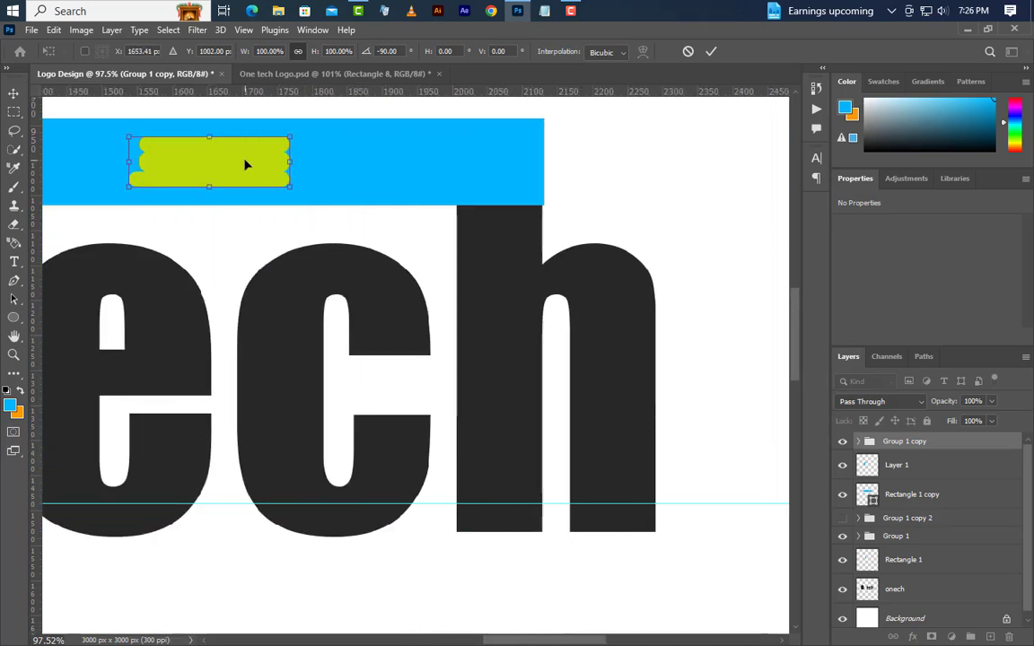
drag(247, 164, 499, 164)
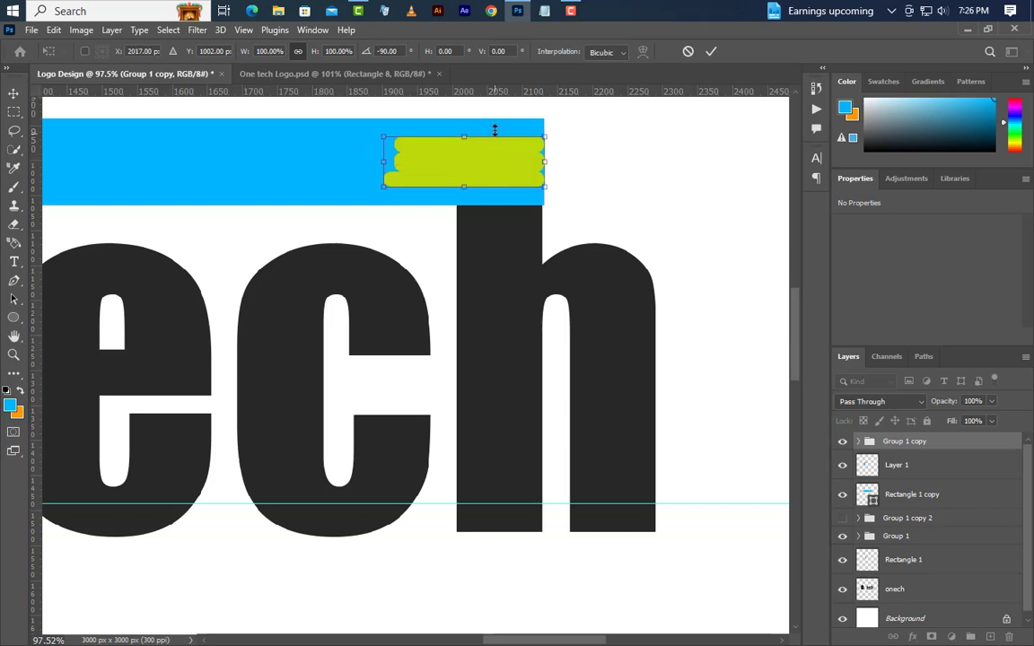
scroll(494, 130, up, 6)
click(712, 52)
key(e)
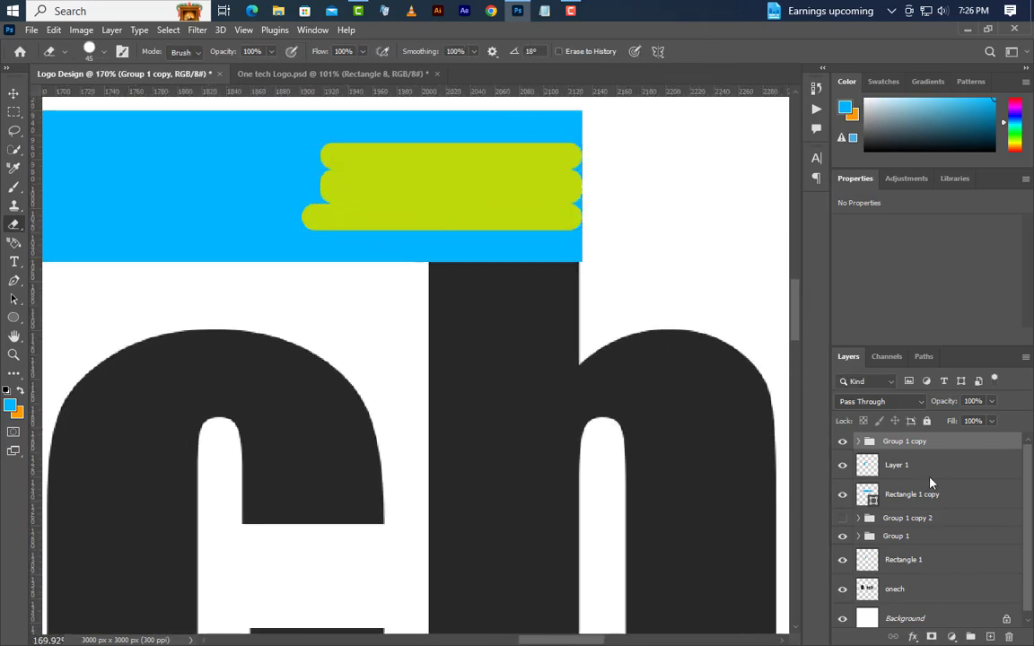
ctrl+click(869, 499)
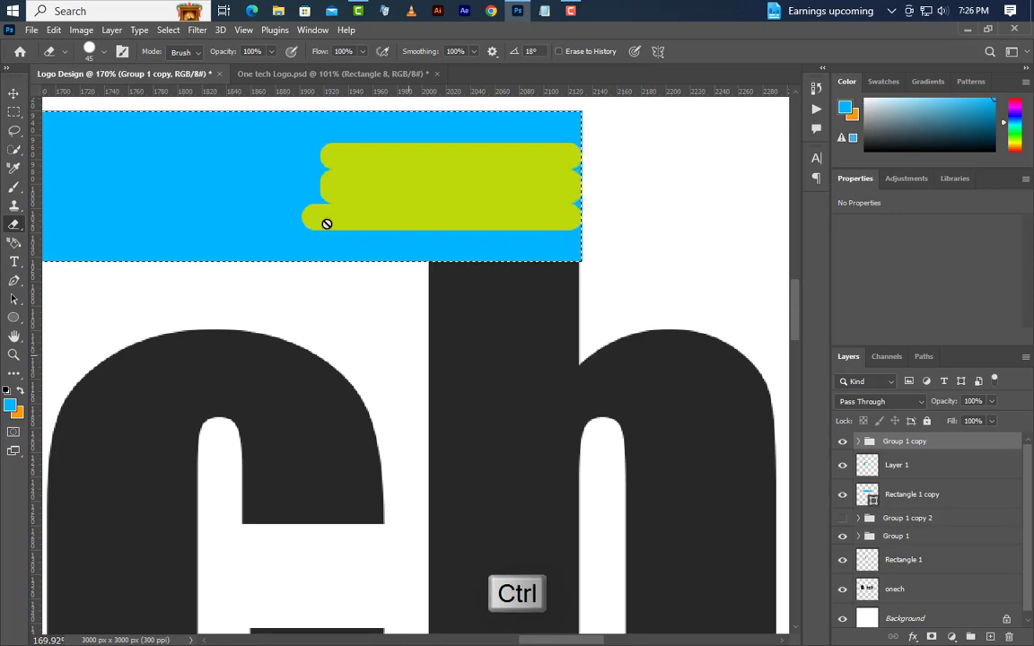
key(v)
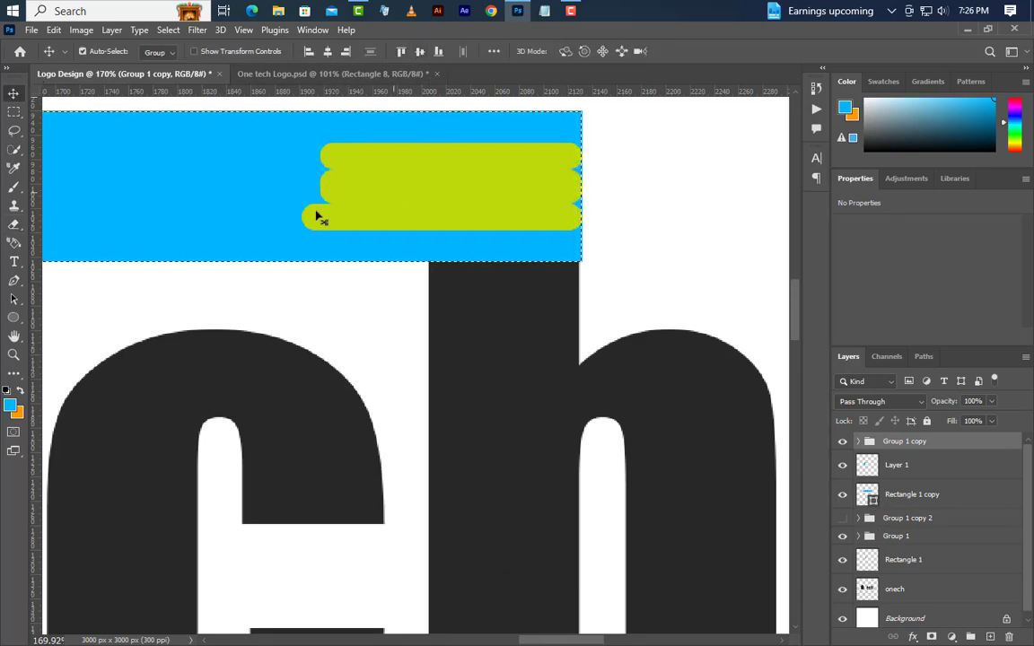
click(168, 29)
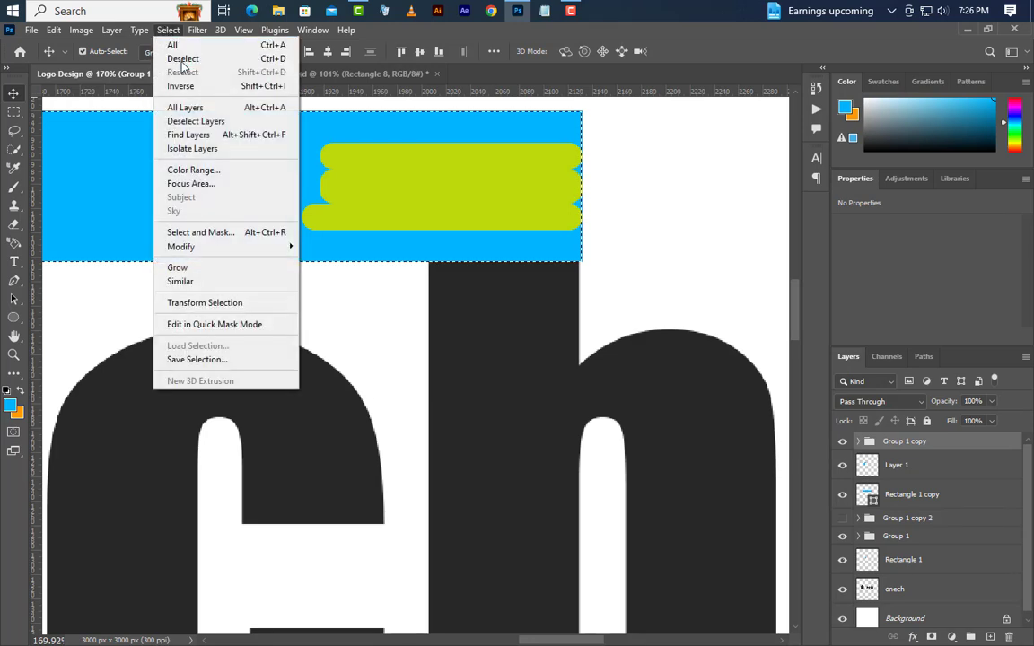
click(171, 57)
Step: Identify the strip layers inside Group 1 copy and set the height of Rectangle 2, the lowest strip, to 330 px
click(858, 442)
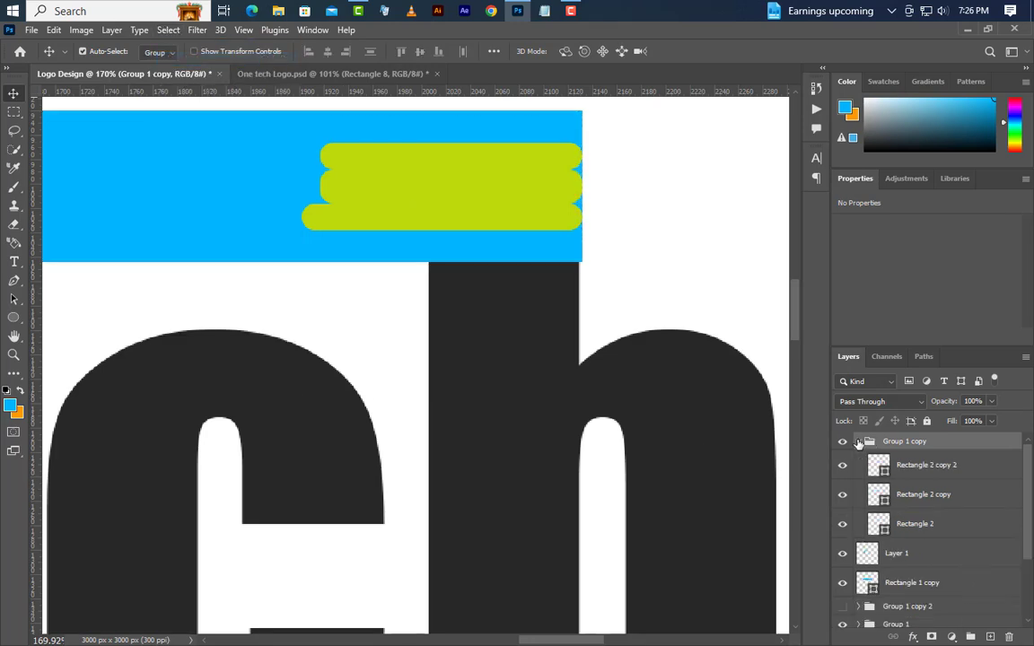
click(917, 470)
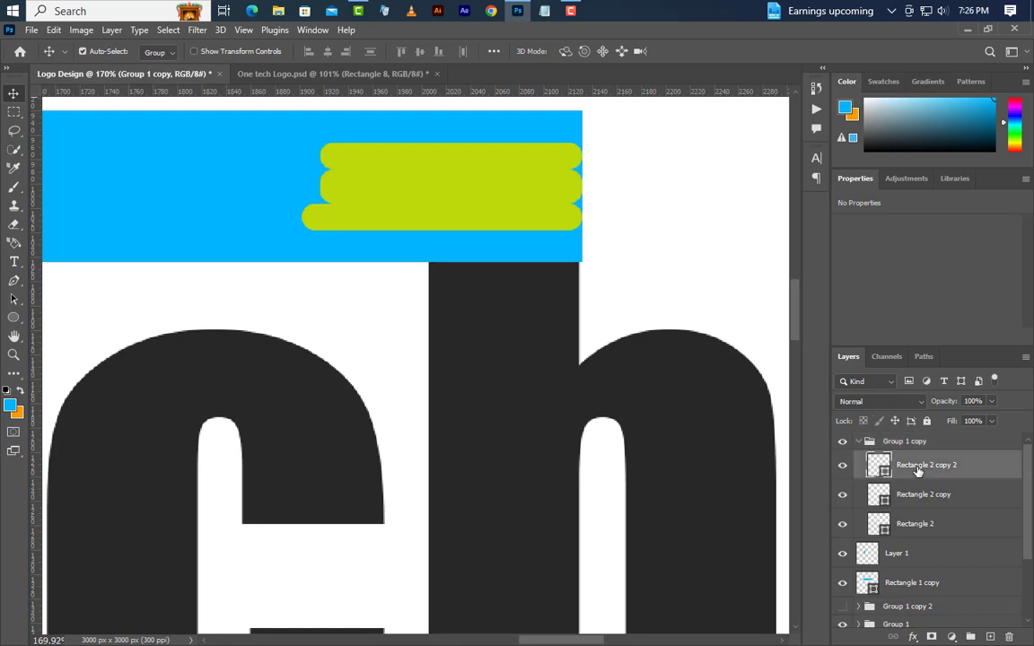
click(843, 466)
click(844, 466)
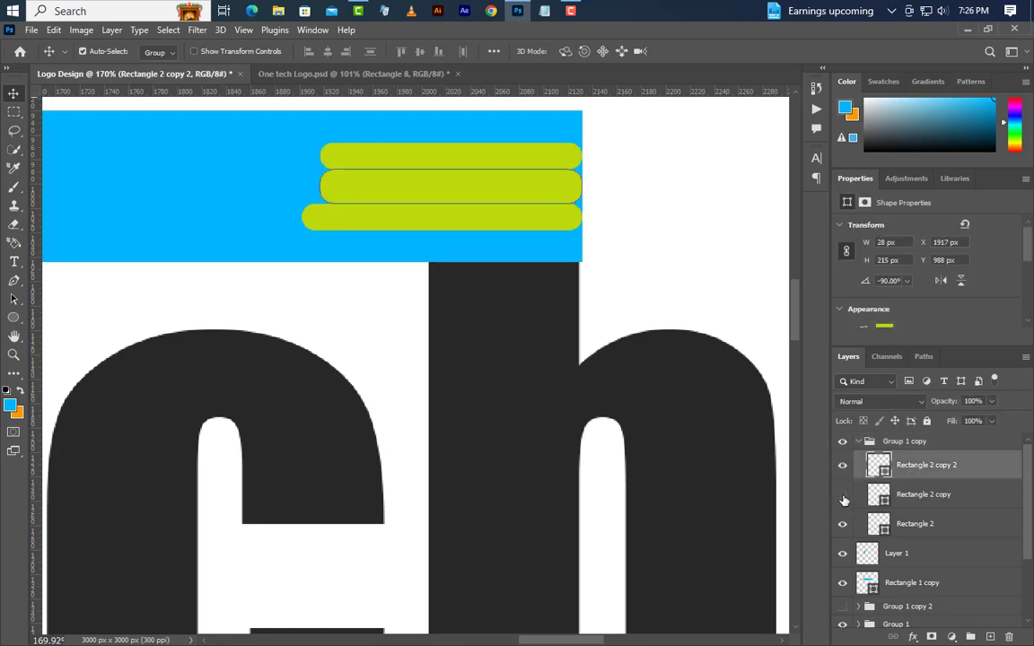
click(842, 494)
click(842, 494)
click(900, 526)
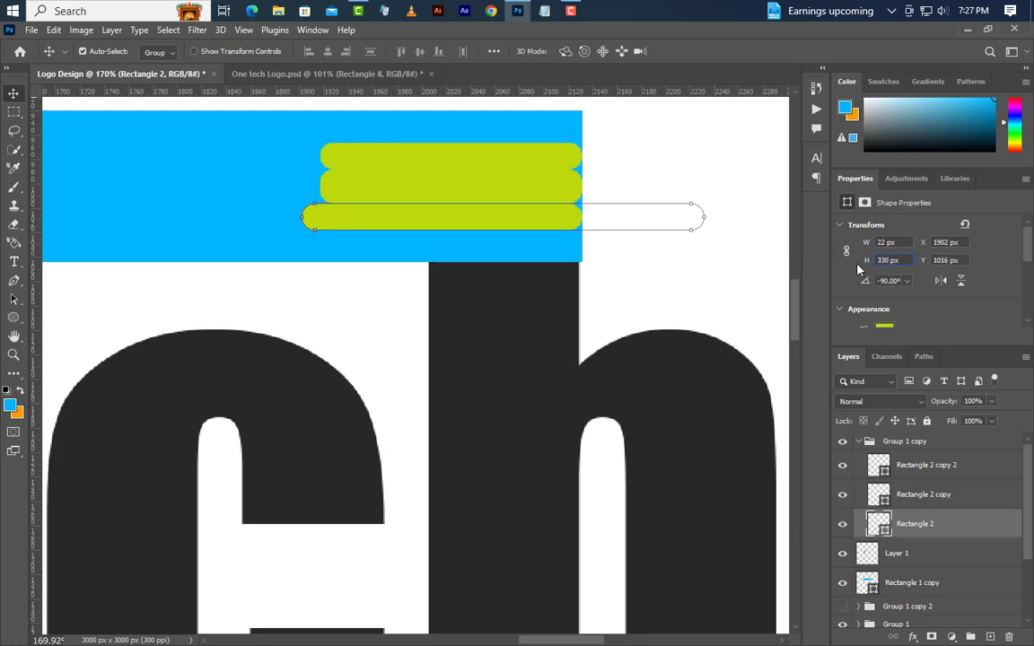
key(Return)
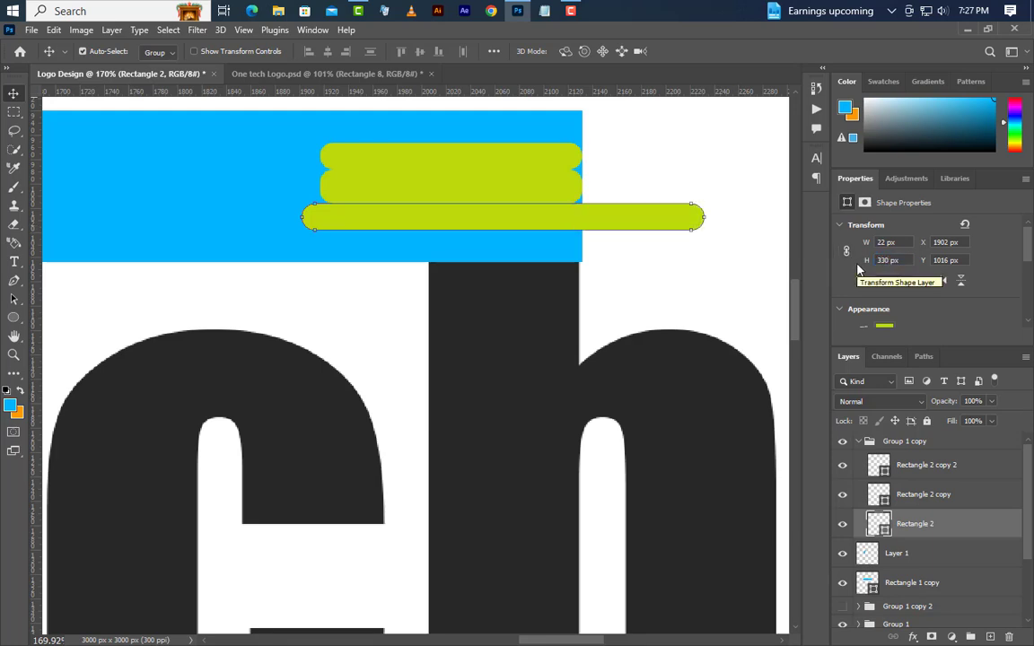
Step: Align Rectangle 2's right edge with the right end of the bar, Rectangle 1 copy, and clear the selection
ctrl+click(868, 584)
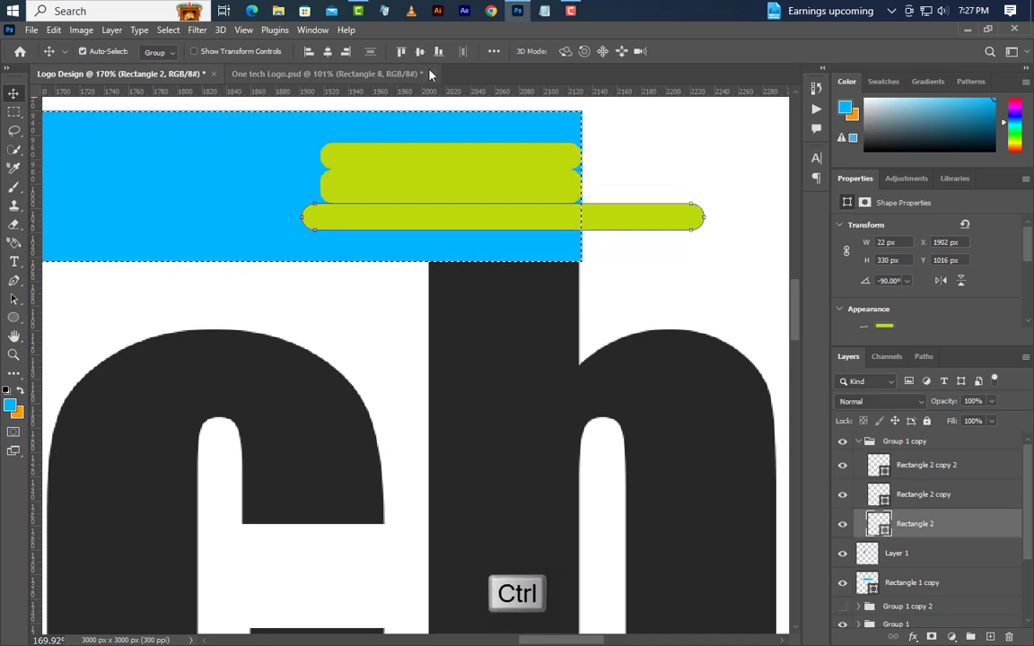
click(345, 51)
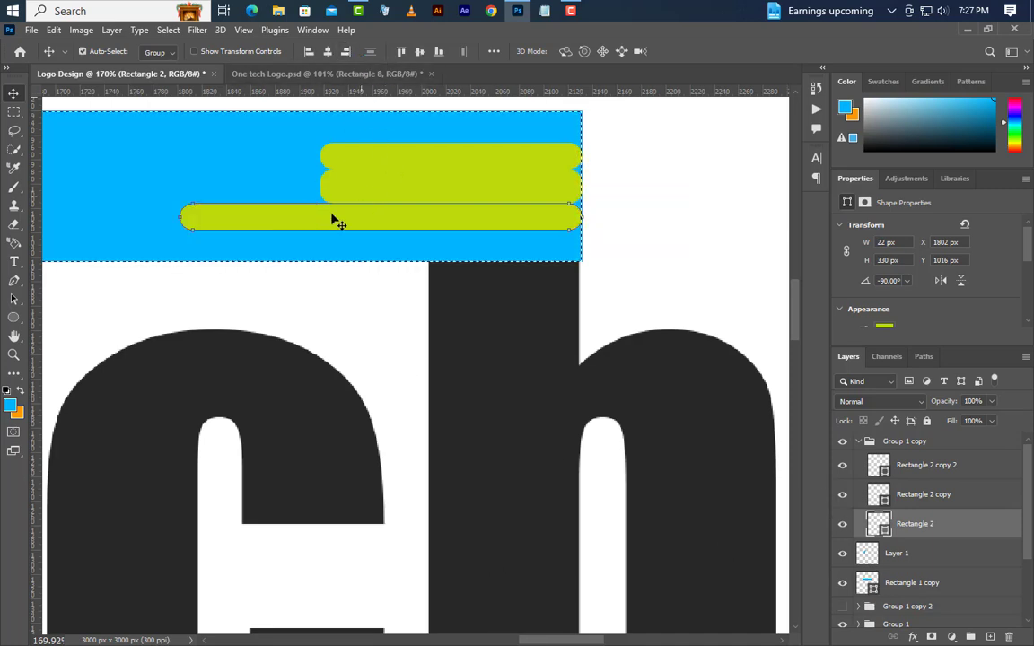
click(168, 30)
click(182, 60)
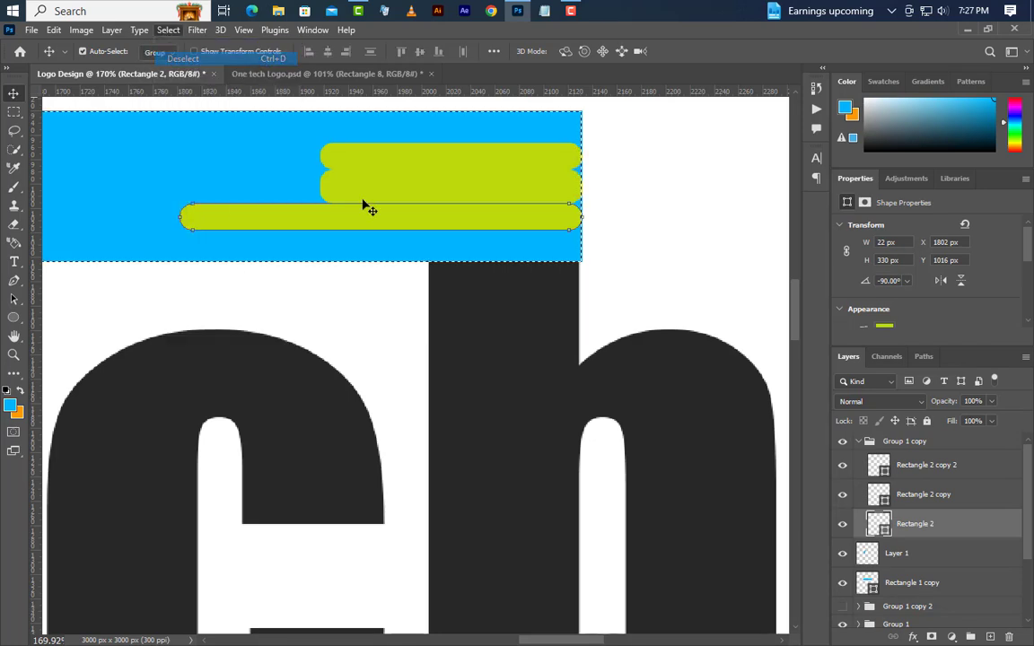
Step: Delete the middle green strip, Rectangle 2 copy 2
click(888, 466)
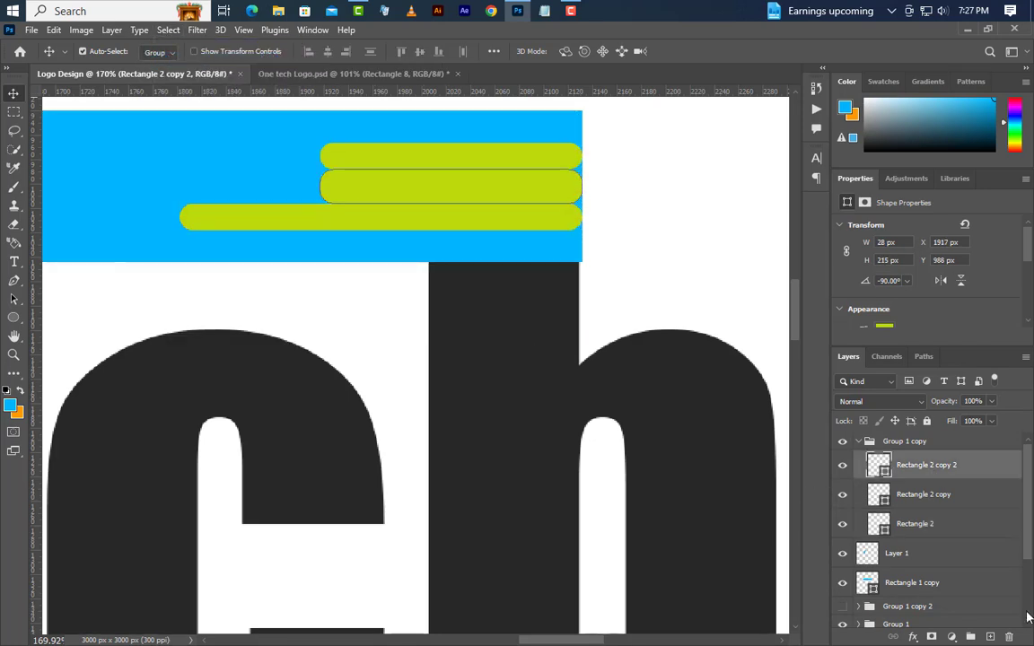
click(1009, 637)
click(450, 264)
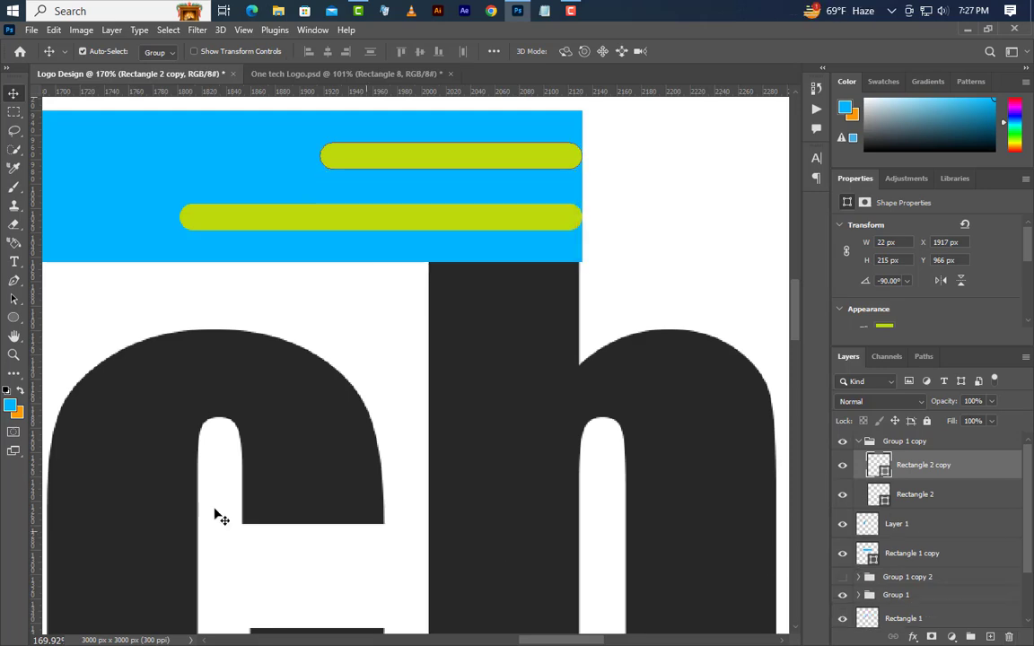
Step: Stretch both remaining strips past the bar's right end, making the lower one, Rectangle 2, about 398 px long
click(13, 318)
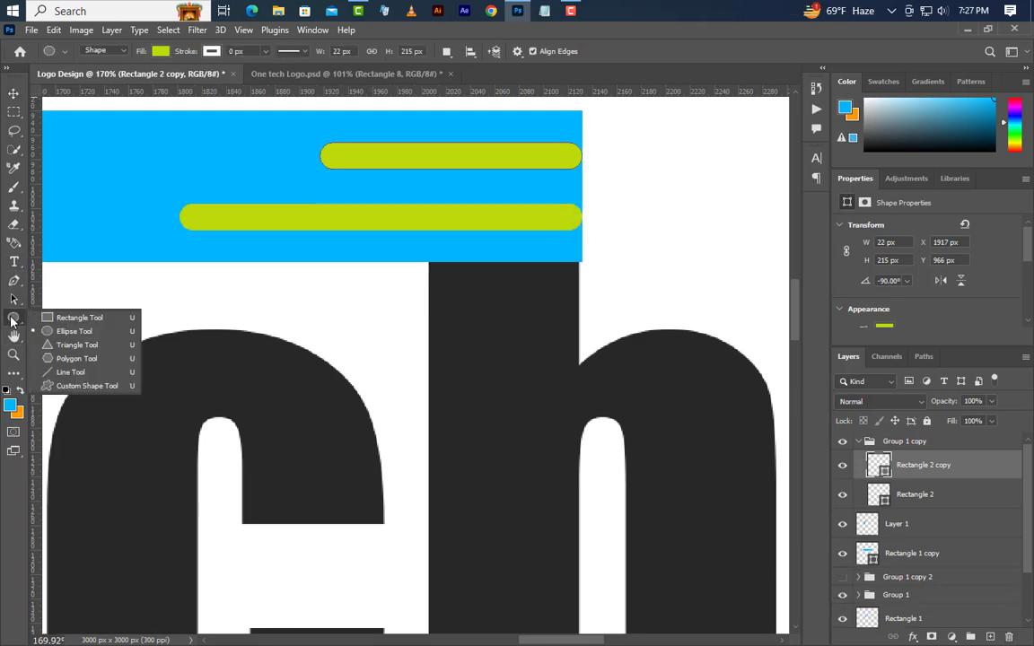
click(79, 318)
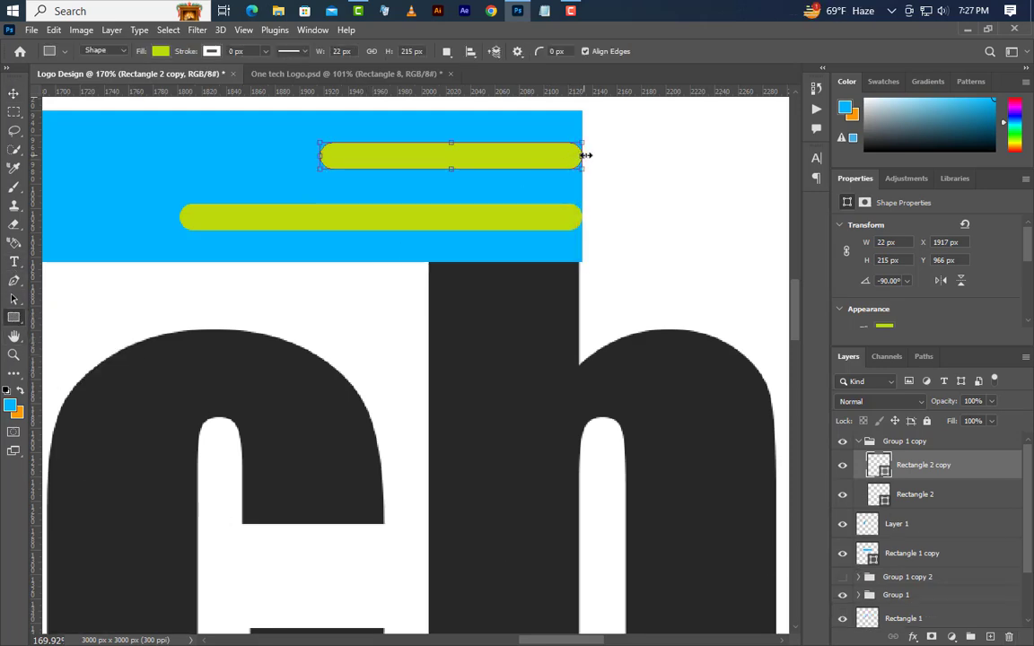
drag(585, 155, 634, 155)
click(967, 505)
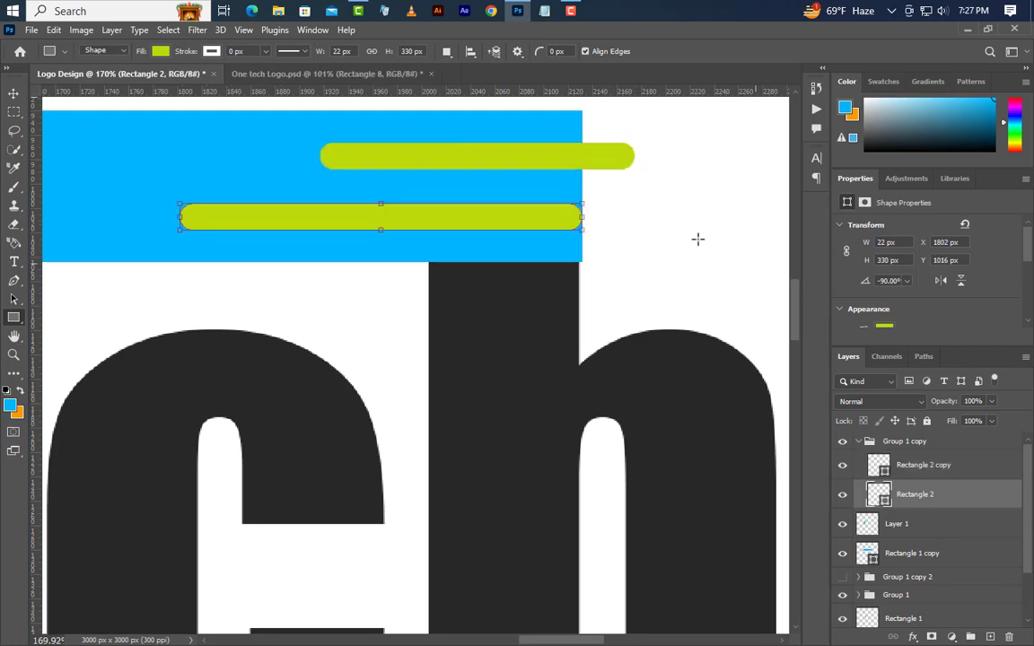
drag(639, 222, 666, 219)
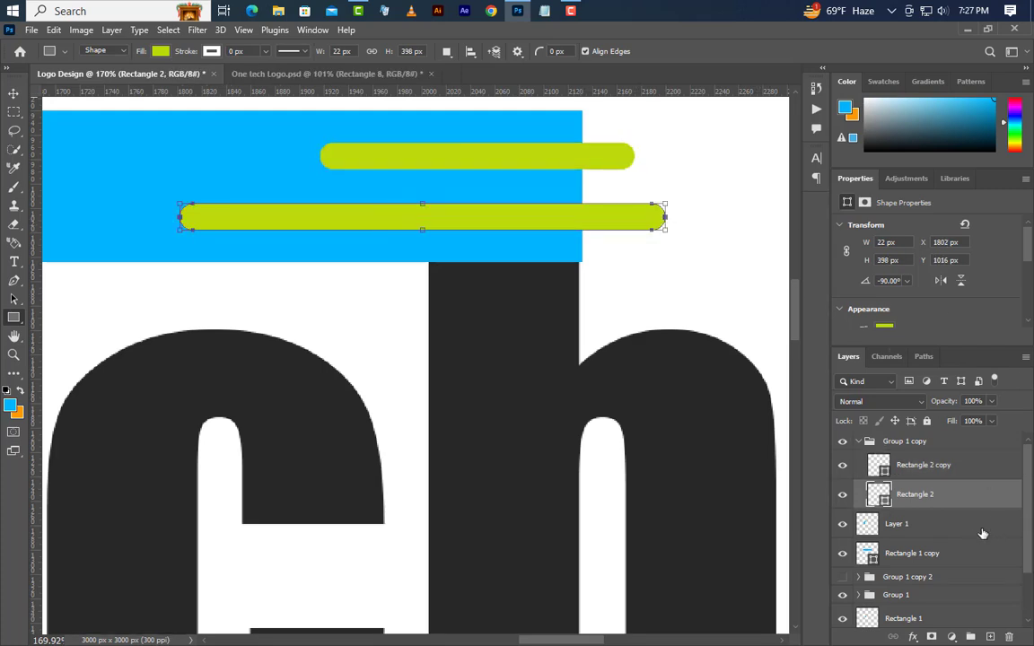
Step: Convert Group 1 copy to a smart object
click(920, 441)
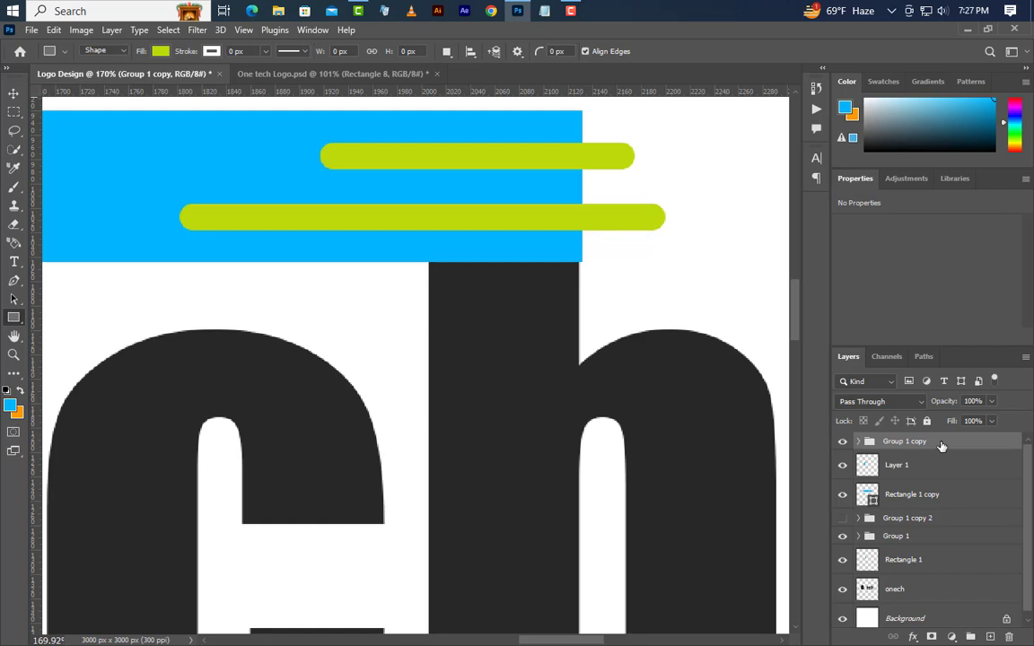
right_click(942, 446)
click(777, 231)
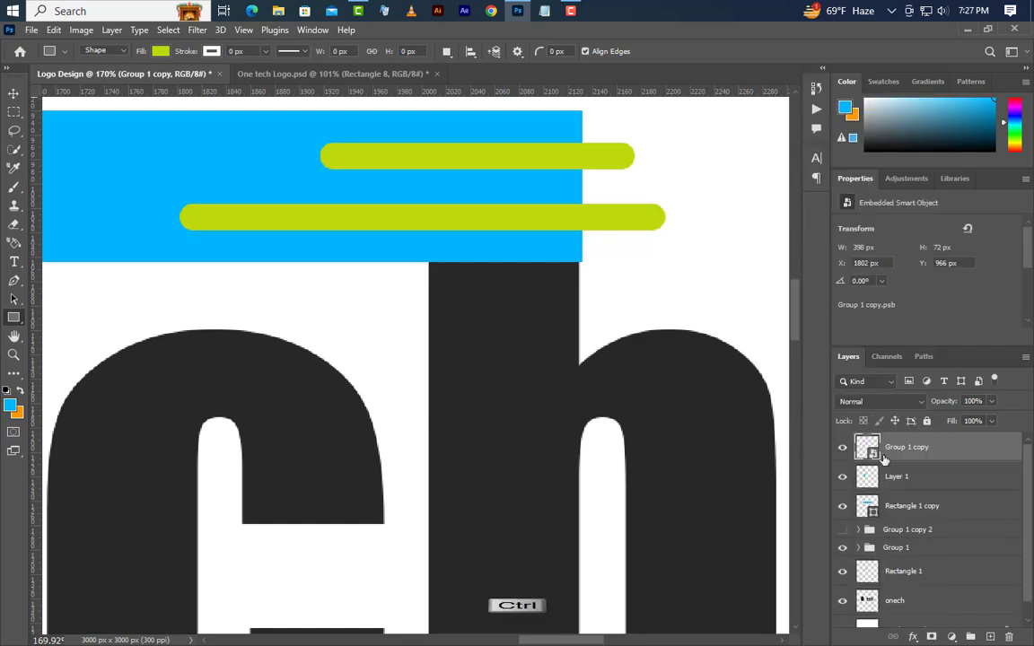
Step: Load the outlines of the two strips as a selection and delete the Group 1 copy layer
ctrl+click(869, 448)
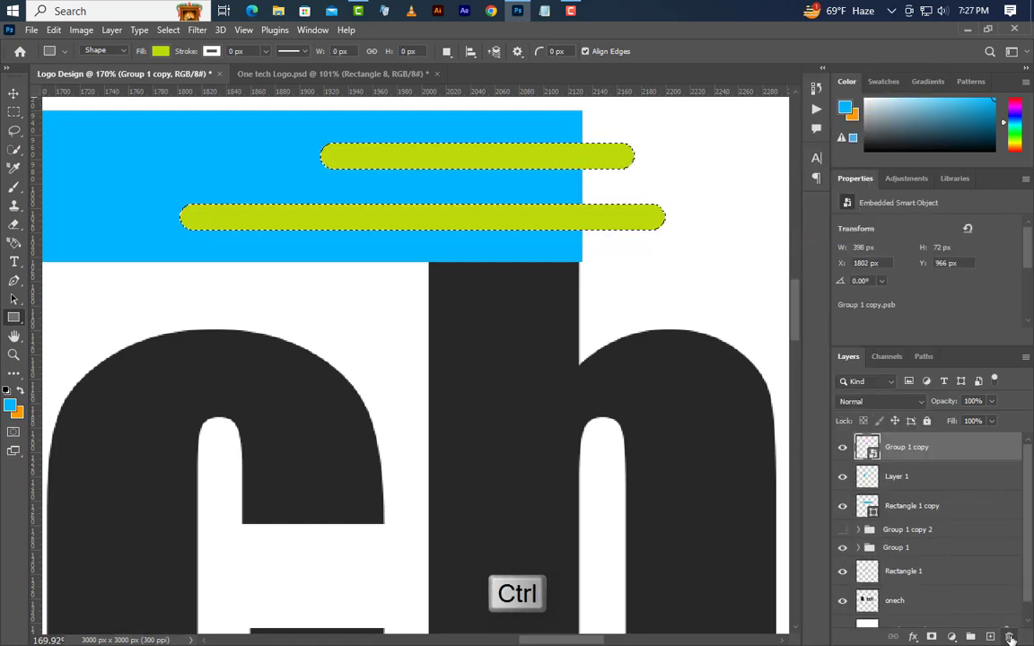
click(1009, 637)
click(459, 262)
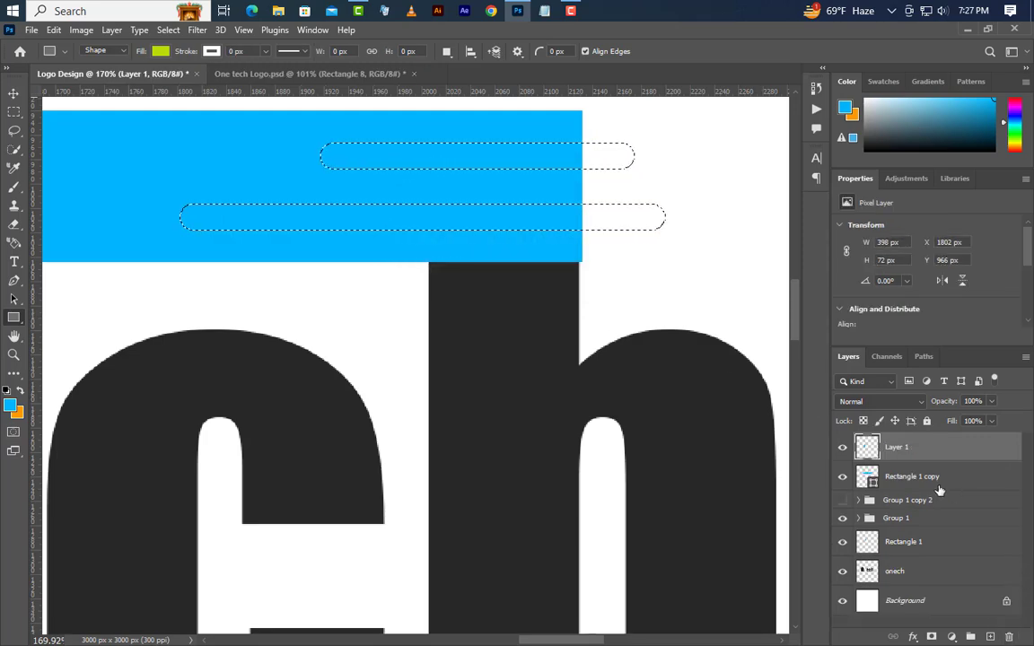
Step: Rasterize the bar layer Rectangle 1 copy, cut the selected strip shapes out of it and clear the selection
click(940, 490)
right_click(974, 482)
click(862, 303)
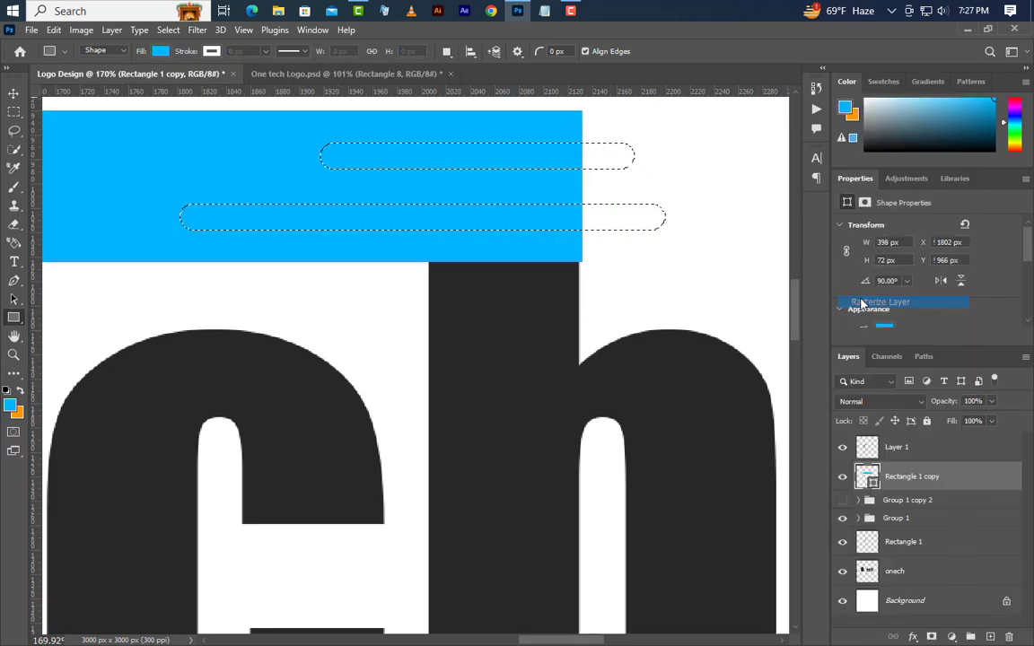
key(Delete)
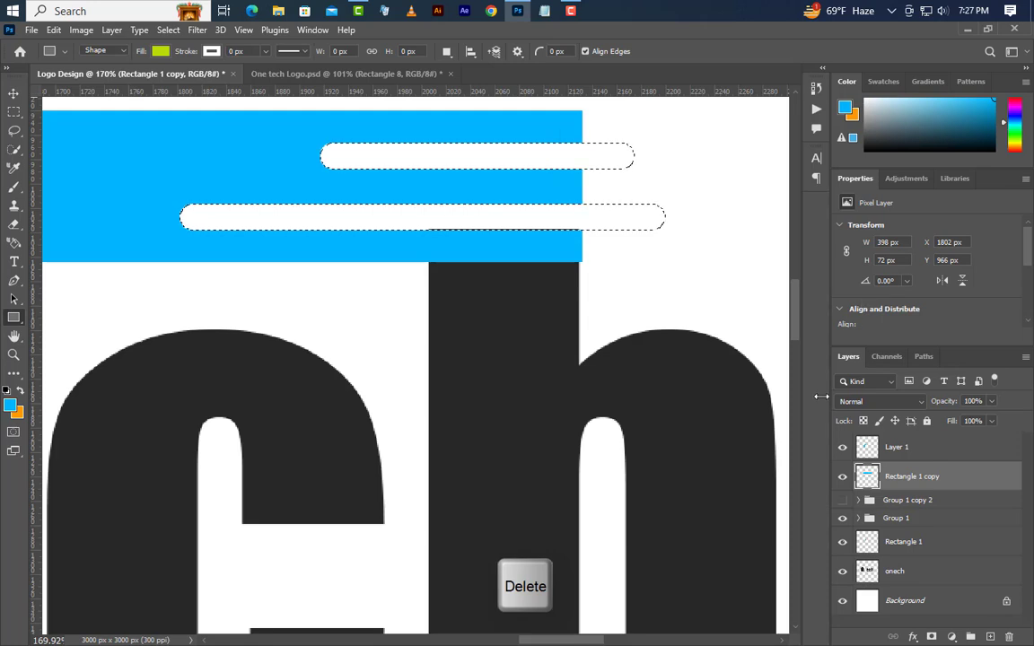
click(168, 29)
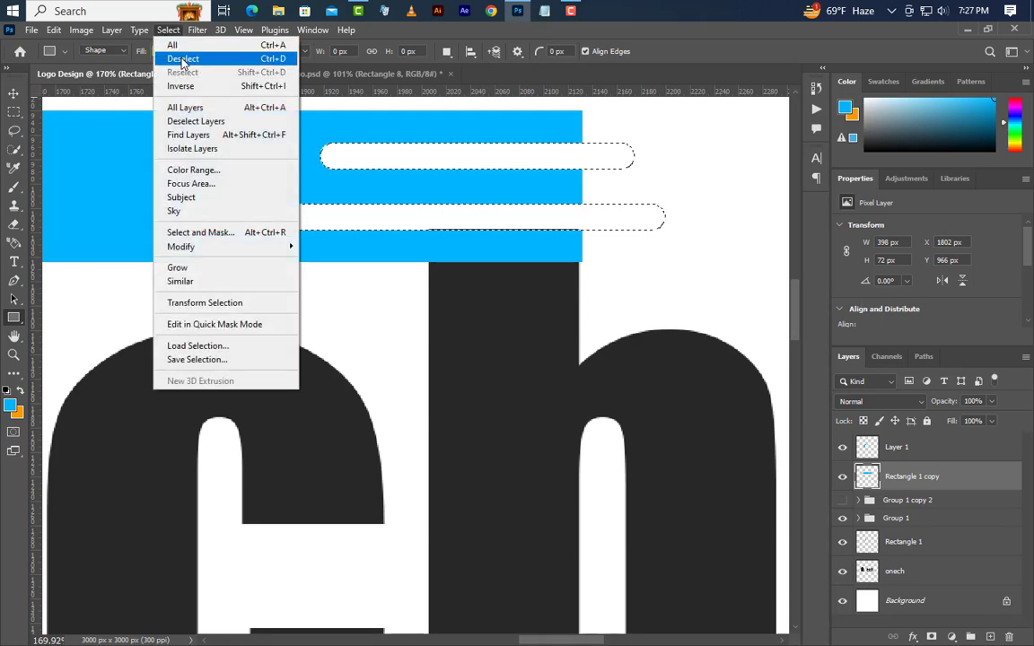
click(182, 60)
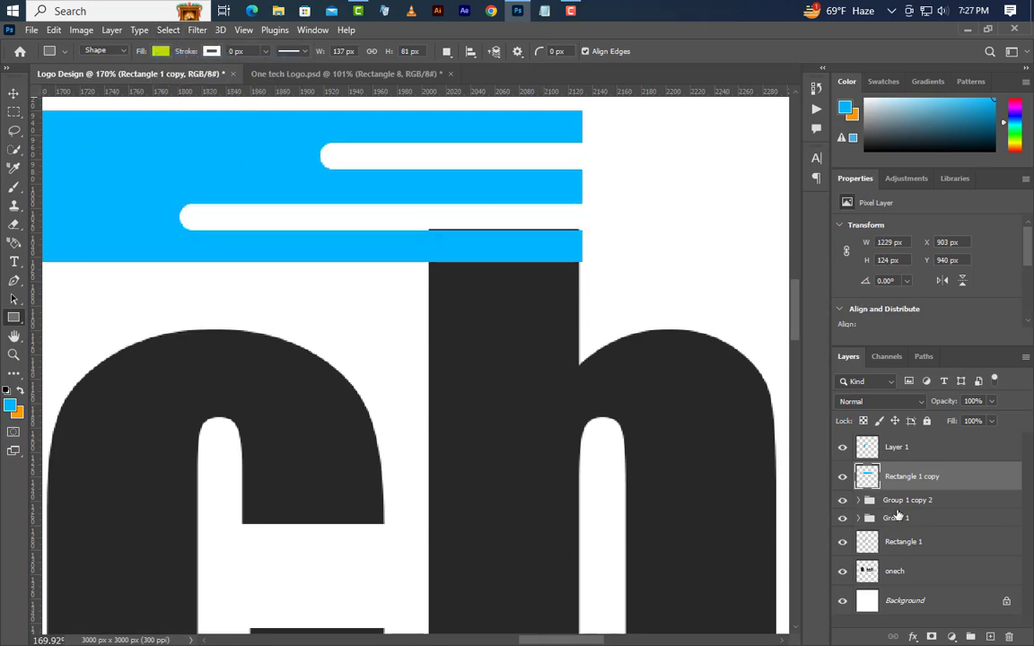
Step: Rotate the ring group Group 1 copy 2 90° counter-clockwise and place it over the strips at the bar's right end
click(901, 503)
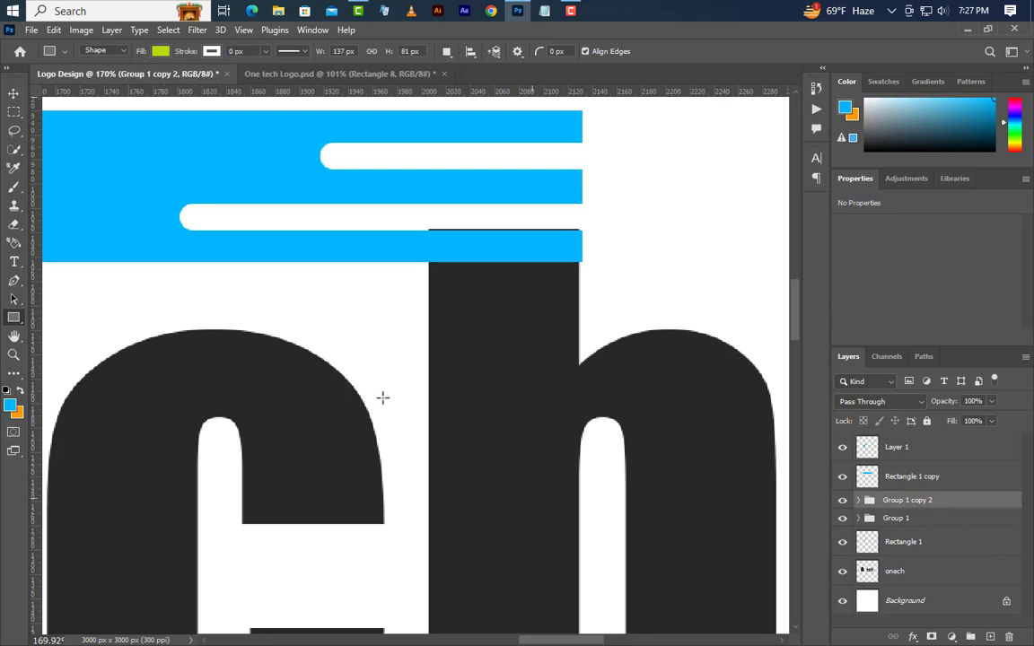
click(54, 30)
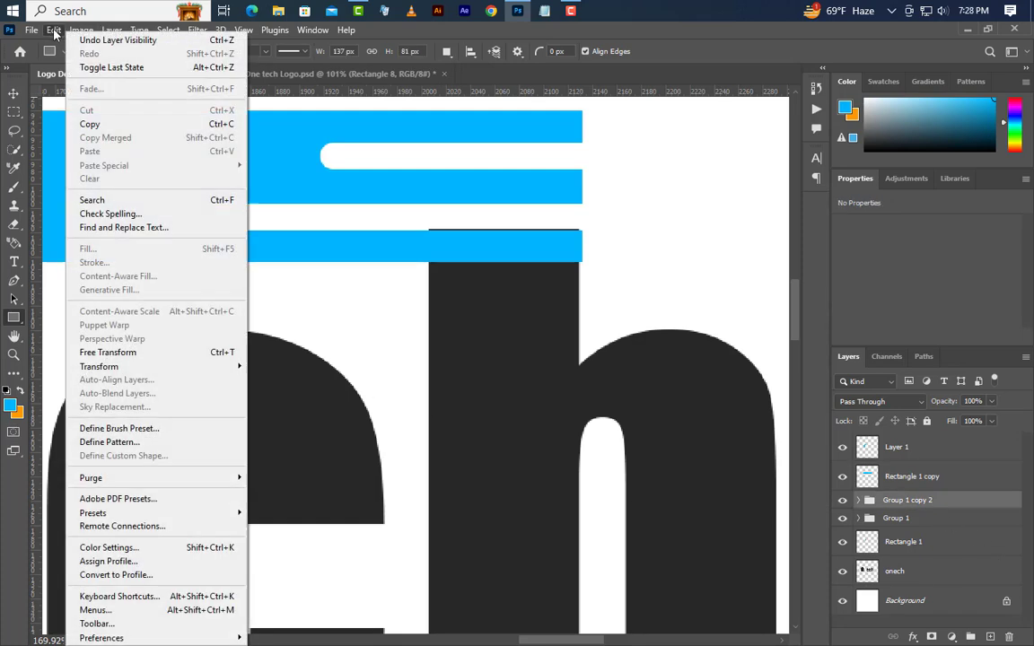
click(101, 352)
scroll(529, 401, down, 3)
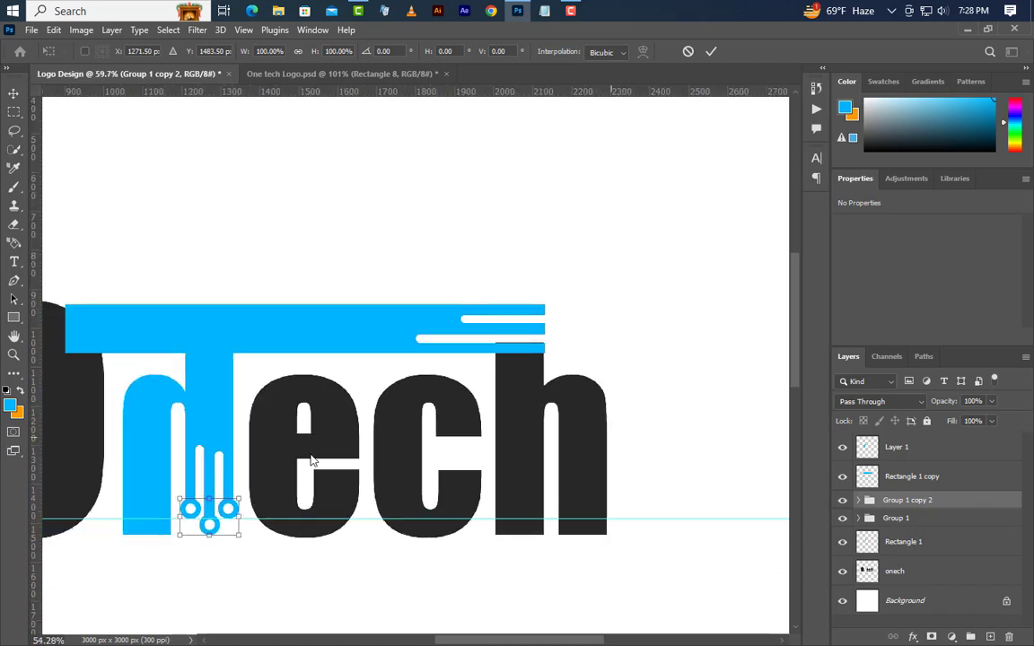
right_click(215, 514)
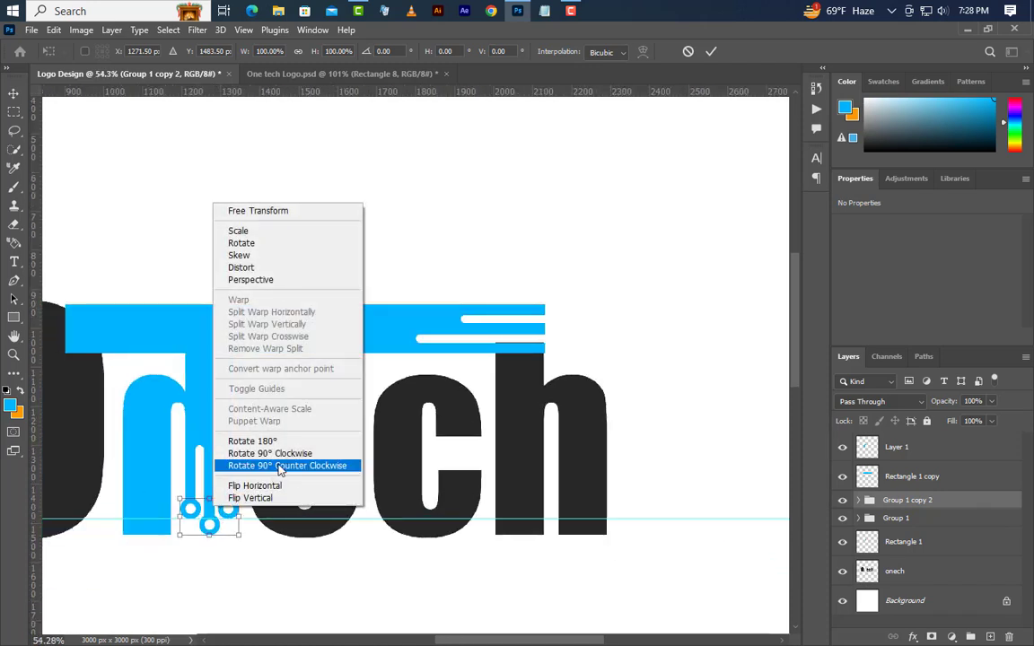
click(269, 466)
drag(216, 514, 536, 328)
scroll(535, 334, up, 5)
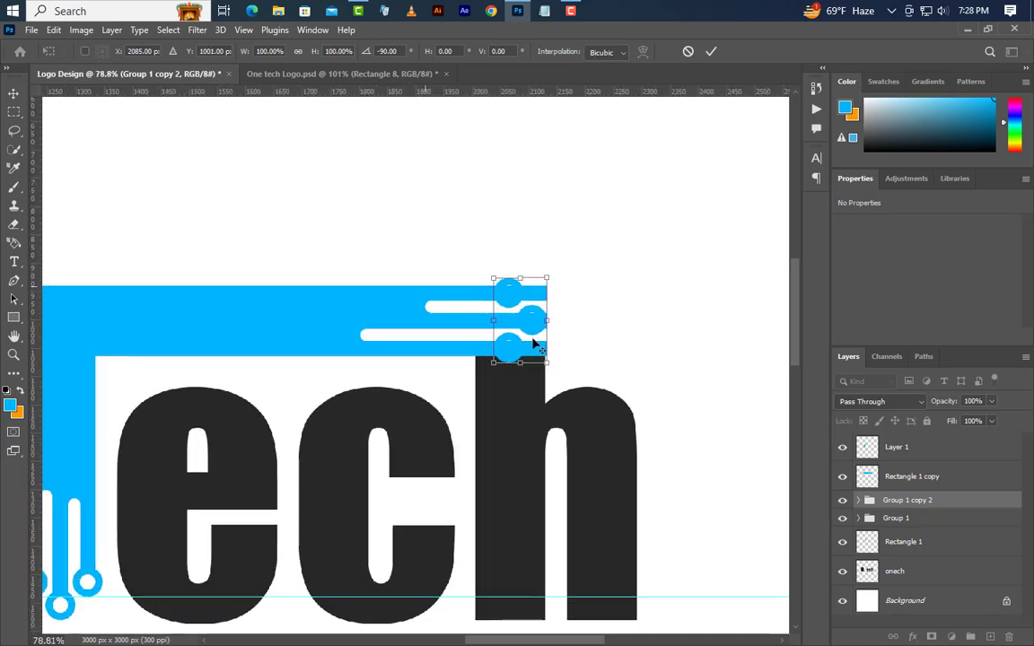
scroll(545, 308, up, 1)
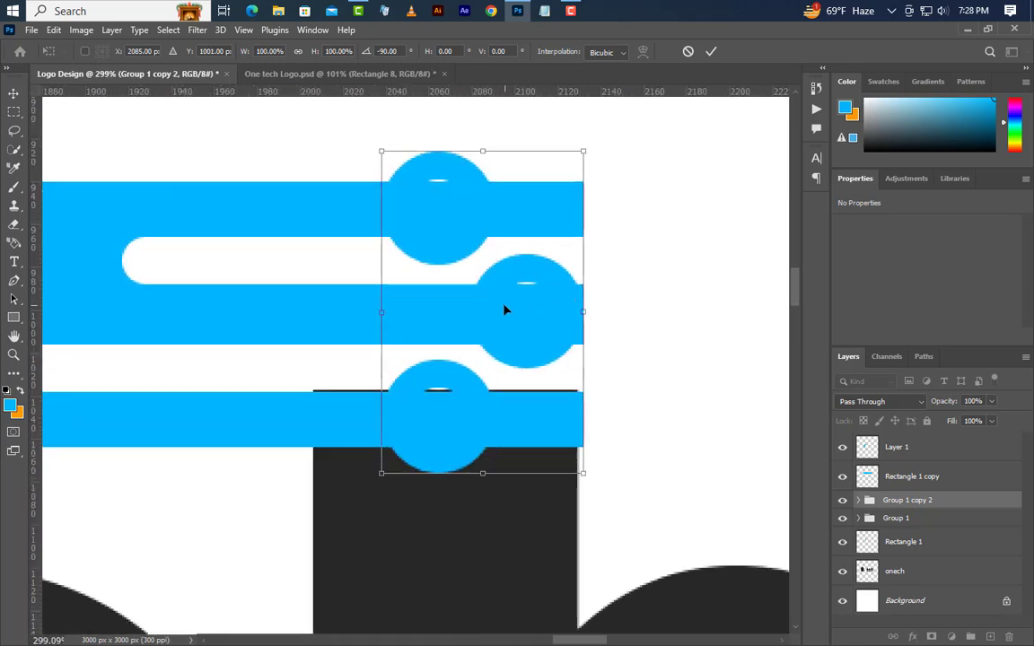
key(Down)
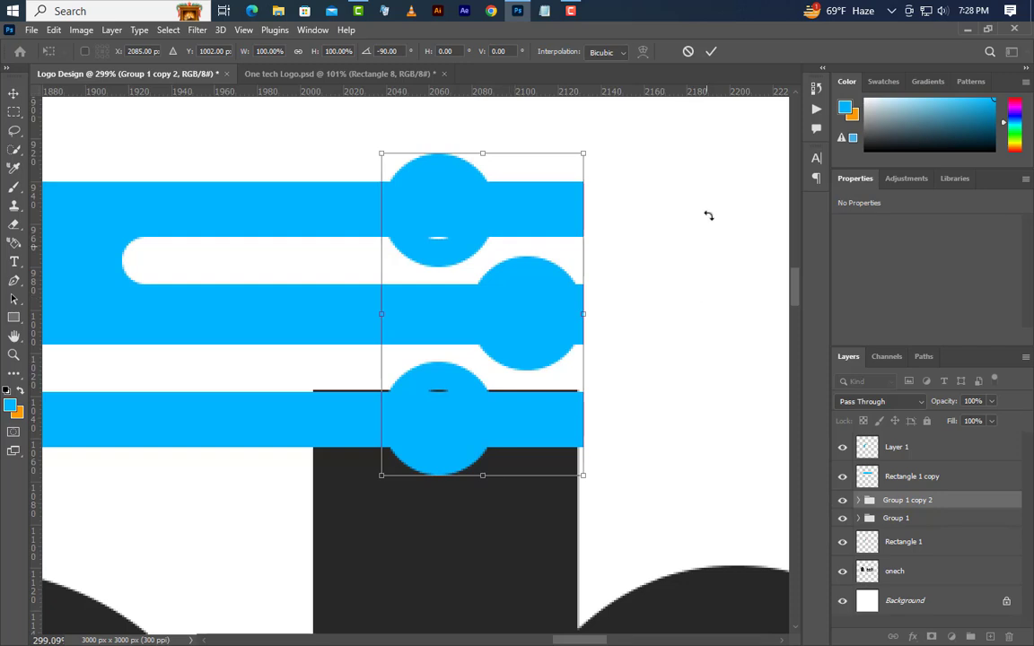
click(713, 52)
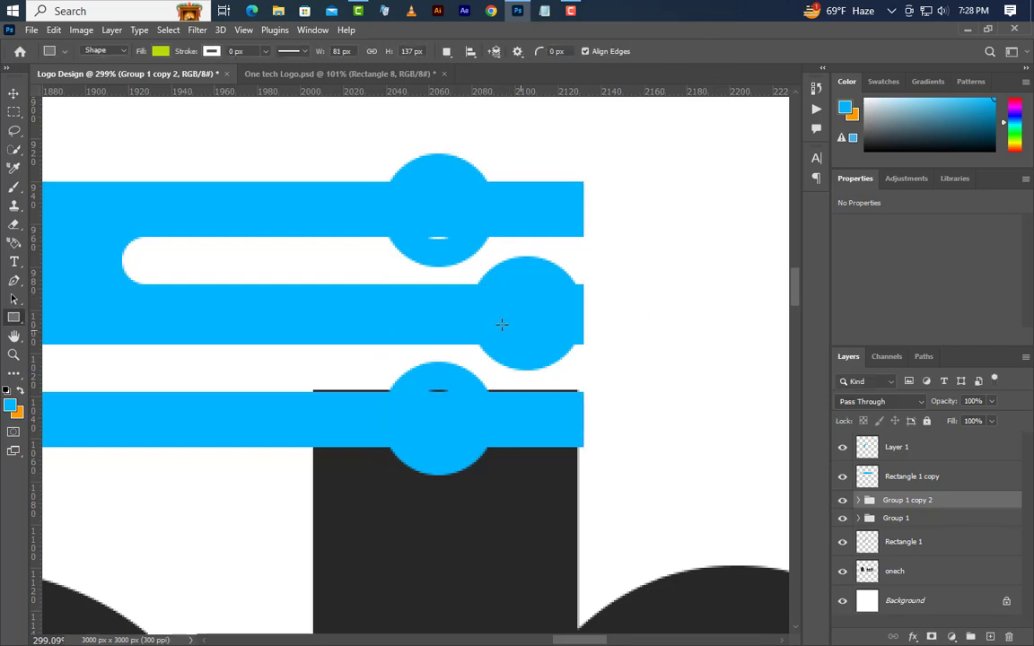
Step: Add a vertical guide at the middle ring's left edge and move the lower and upper rings left to X 1946.5 and 2034.5 px
drag(476, 346, 476, 358)
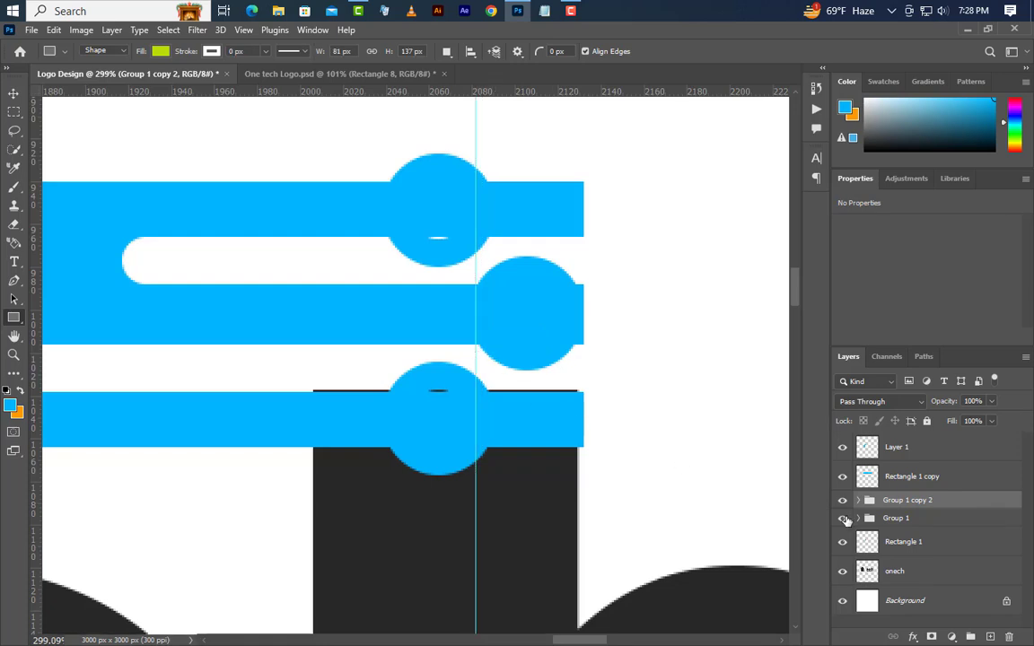
click(858, 501)
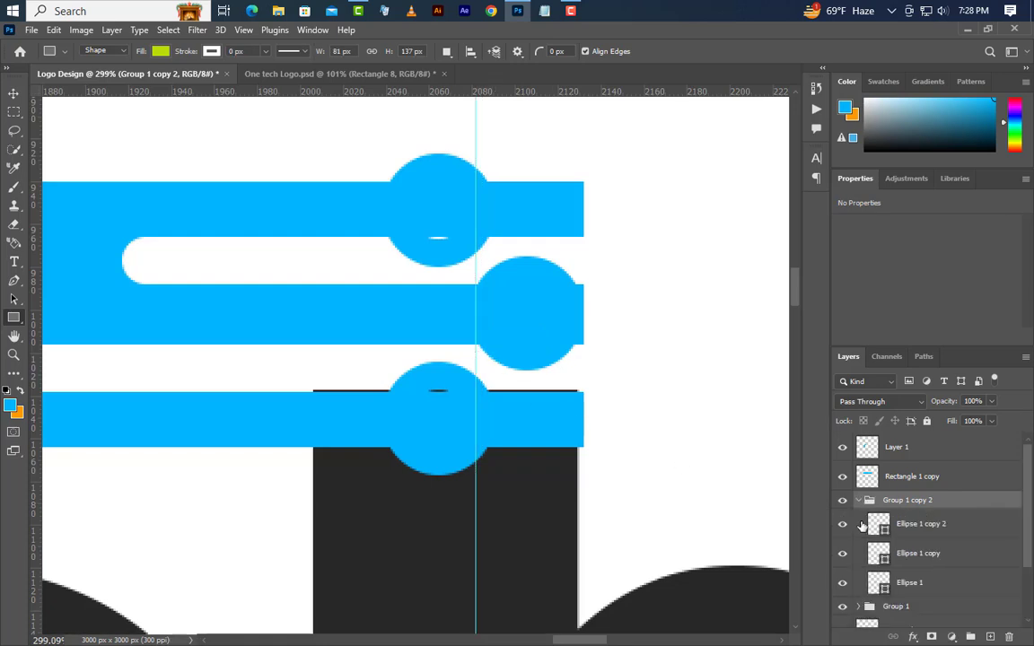
click(842, 526)
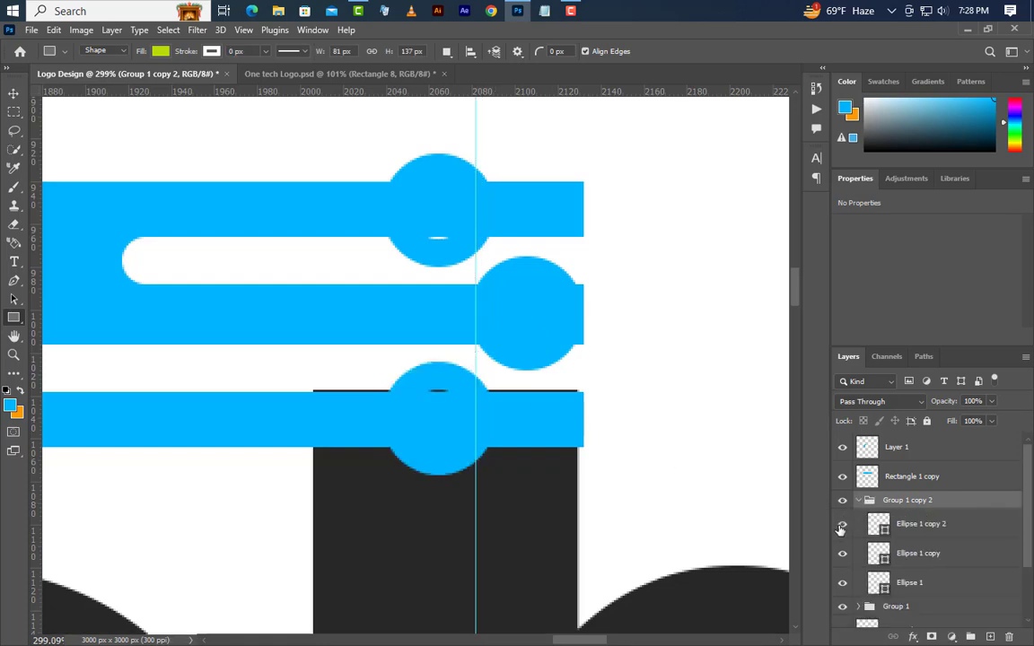
click(924, 533)
click(13, 94)
key(Left)
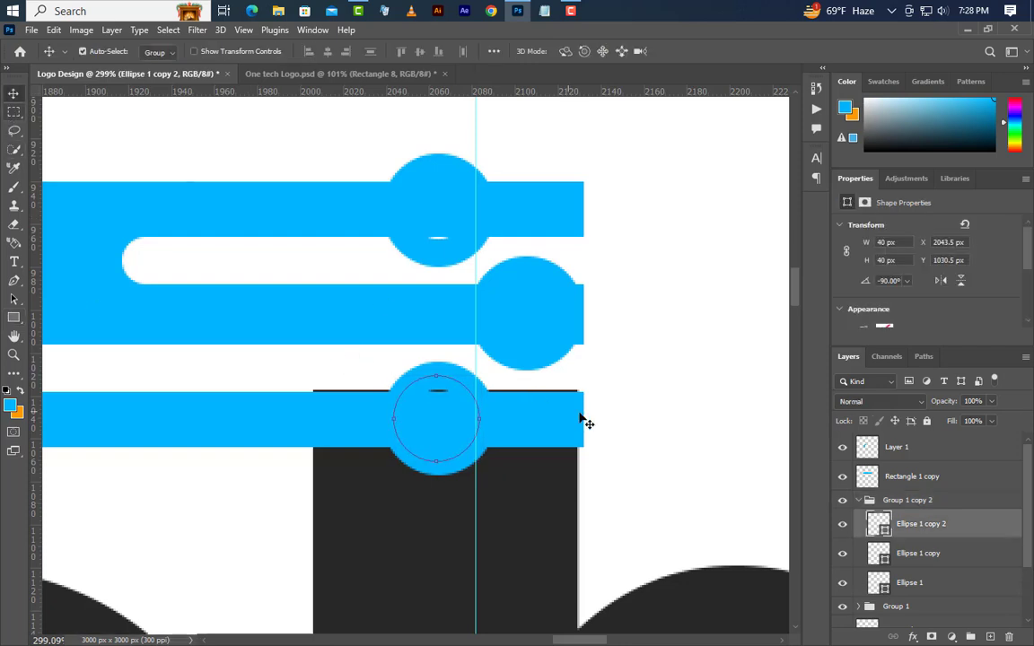
key(shift+Left)
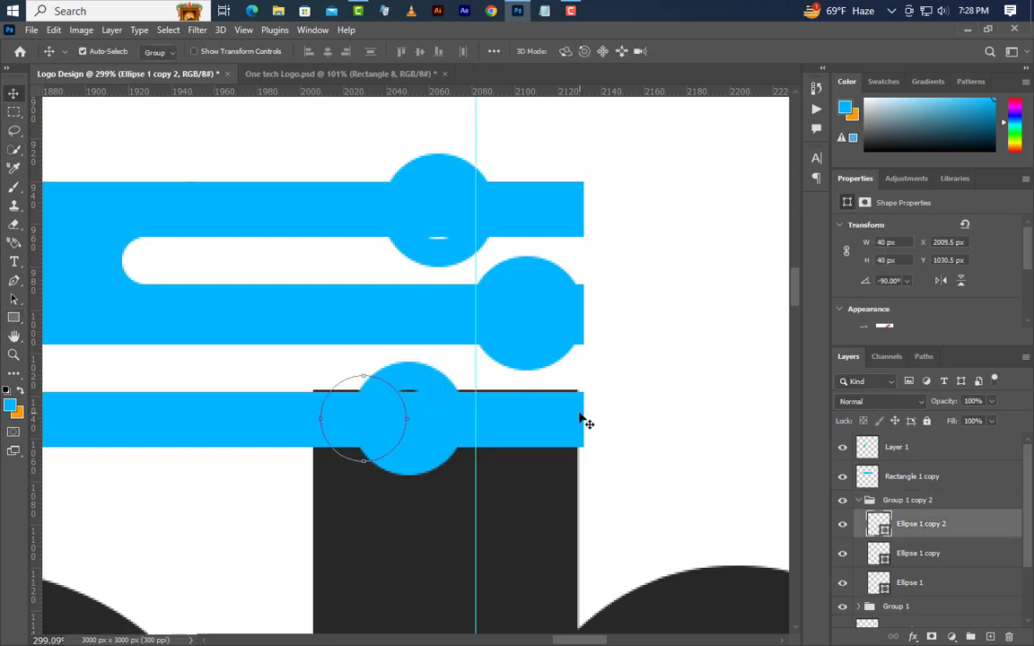
key(shift+Left)
key(shift+Left)
key(shift+Left)
key(shift+Left)
key(shift+Left)
key(shift+Left)
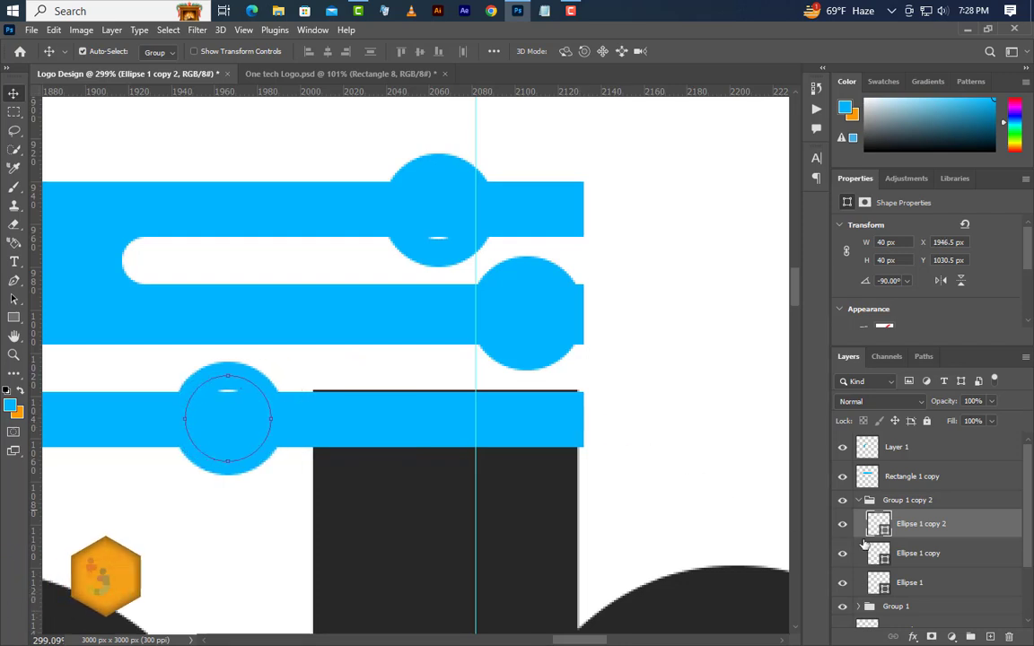
click(908, 555)
key(shift+Left)
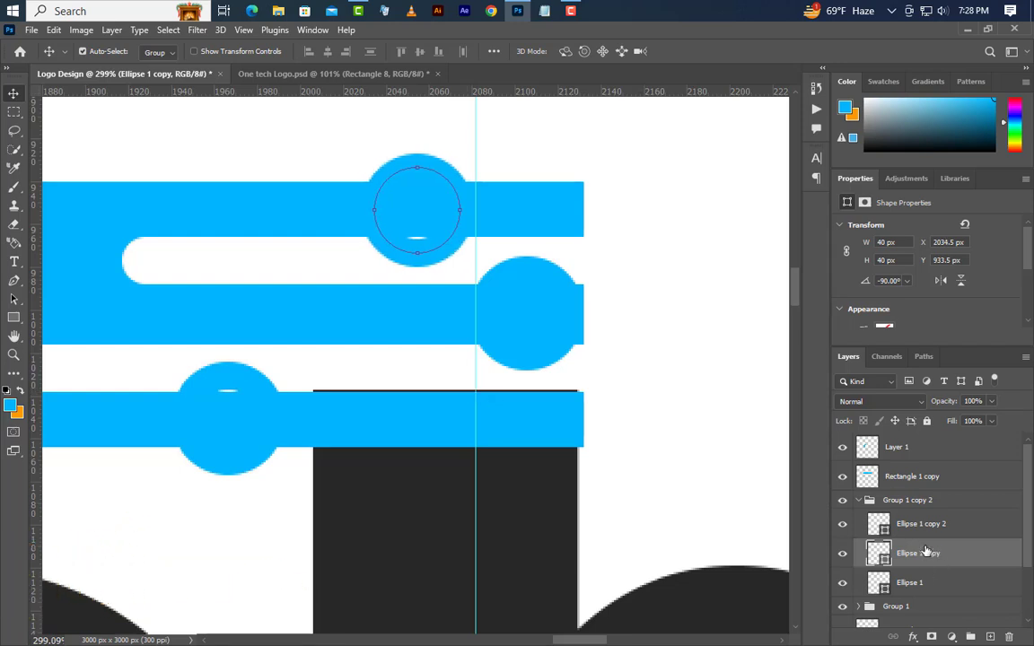
Step: Erase the bar layer Rectangle 1 copy inside the three rings and beyond them to the right
click(931, 489)
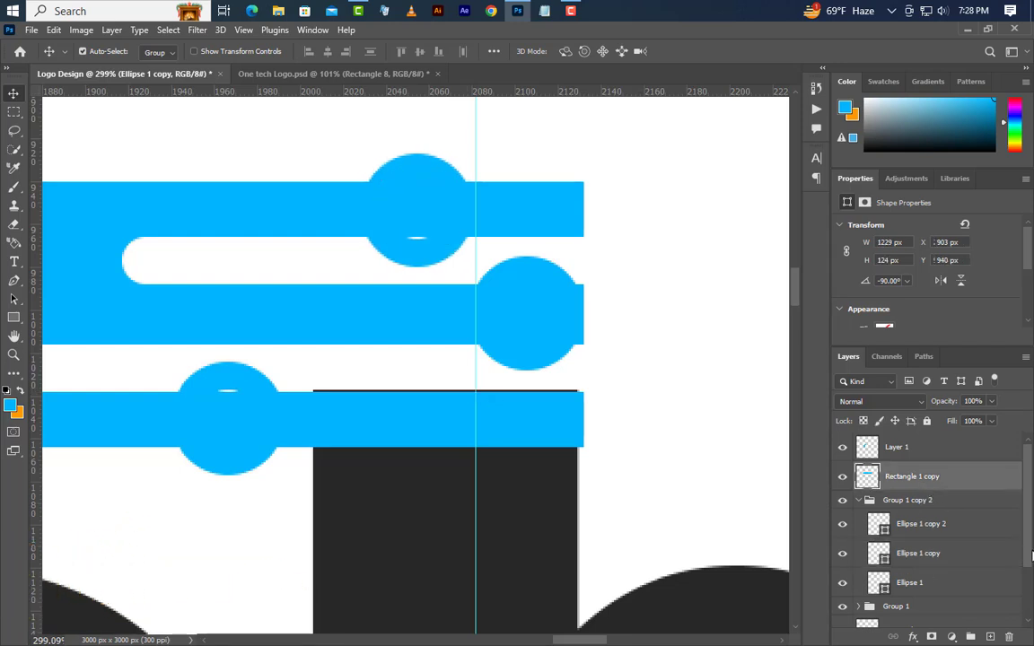
click(14, 226)
click(420, 209)
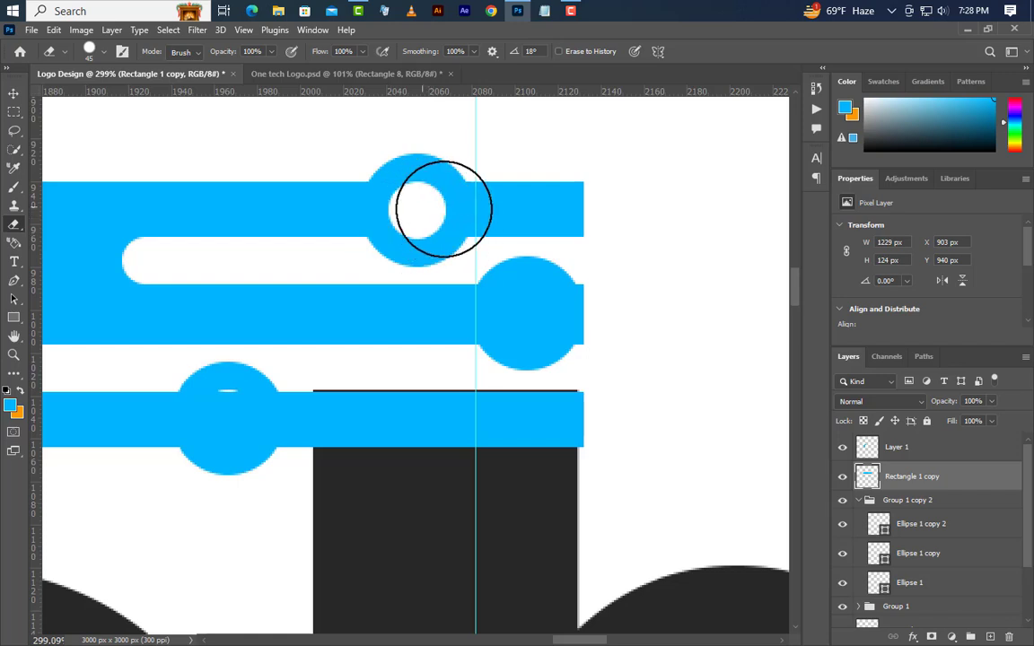
click(527, 313)
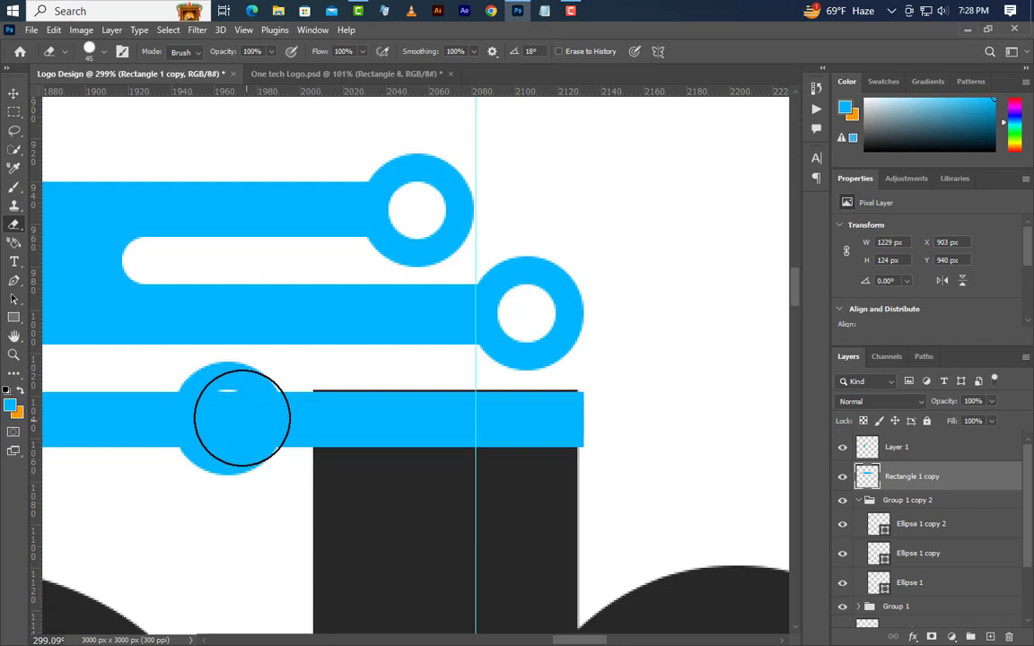
drag(229, 418, 664, 420)
scroll(526, 293, down, 2)
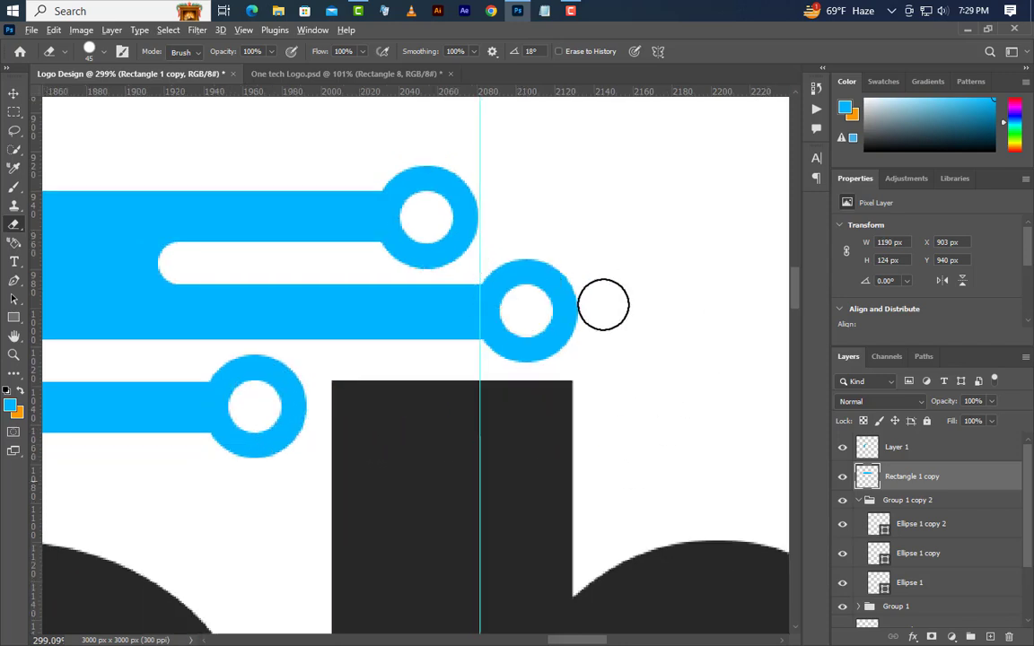
Step: Duplicate the black lettering layer onech
scroll(603, 306, down, 5)
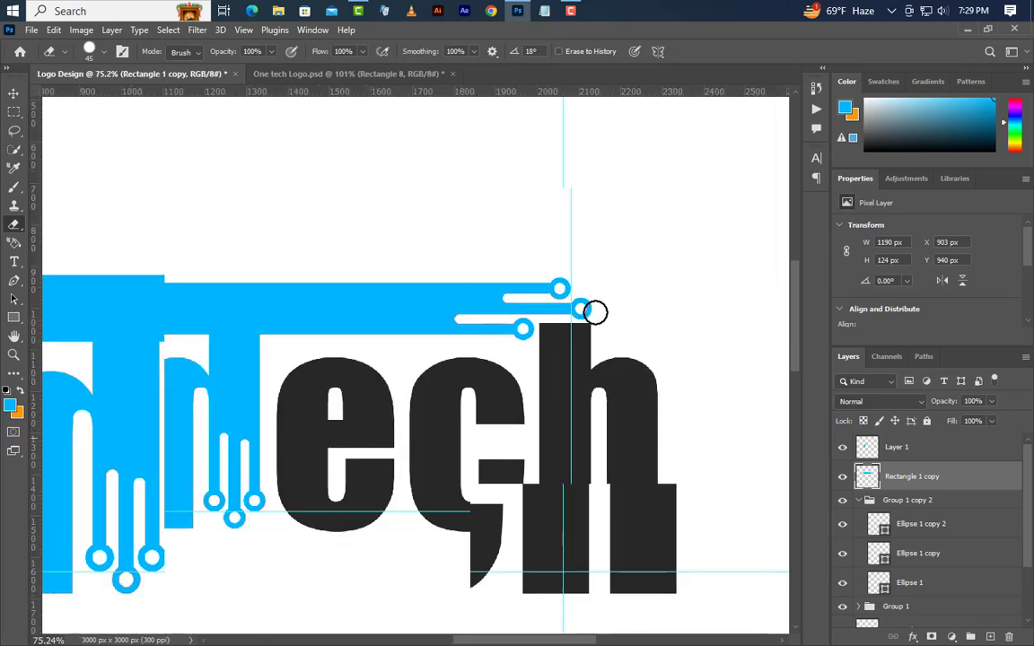
scroll(595, 311, down, 3)
scroll(369, 406, up, 3)
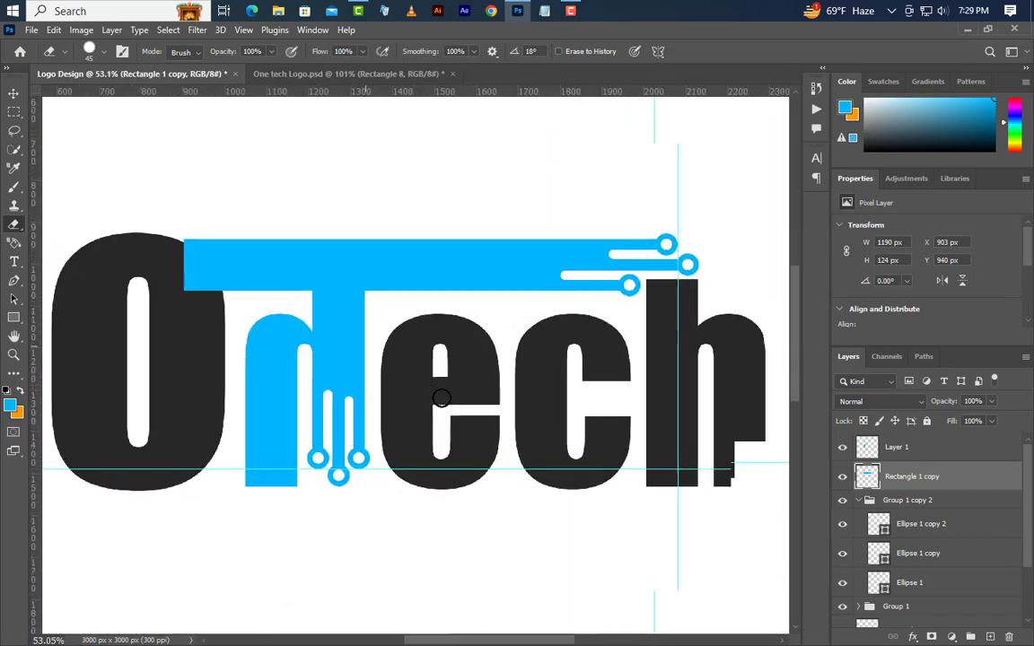
click(13, 93)
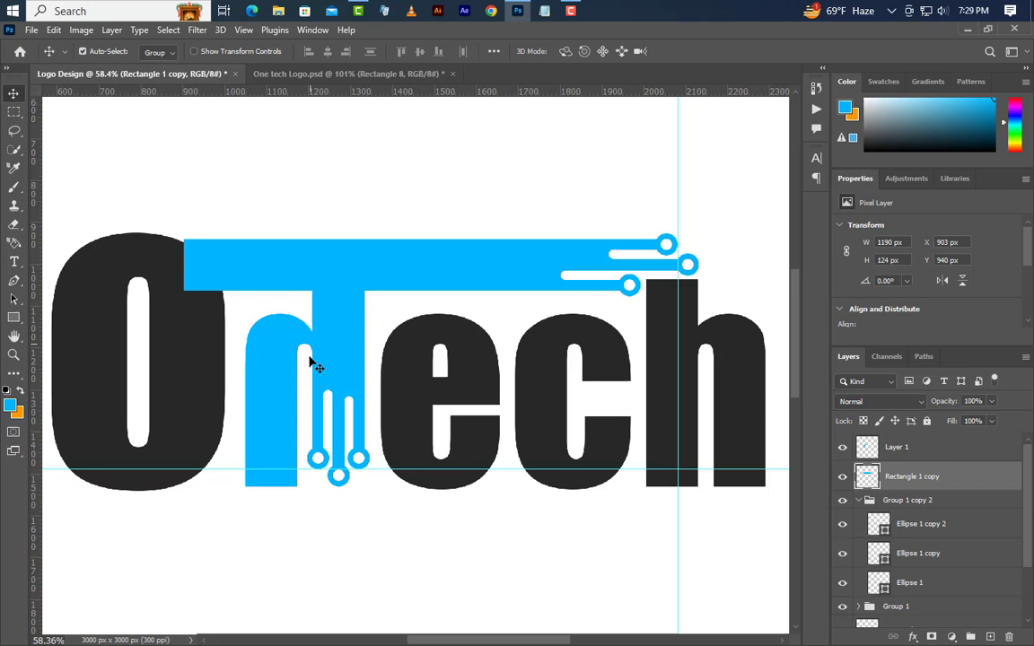
click(202, 393)
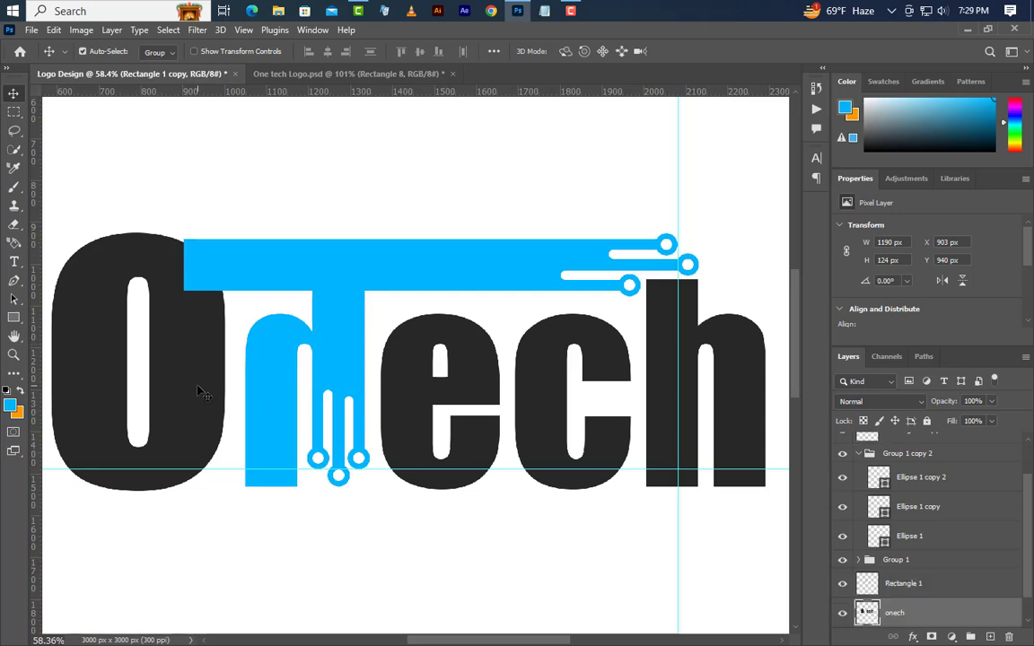
right_click(965, 618)
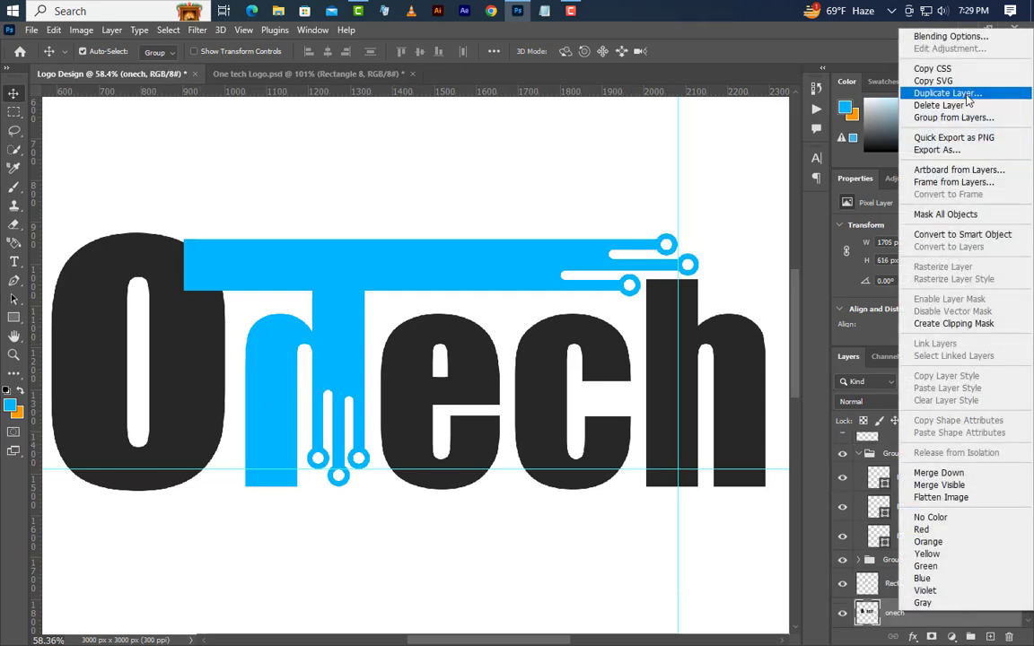
click(968, 94)
click(636, 194)
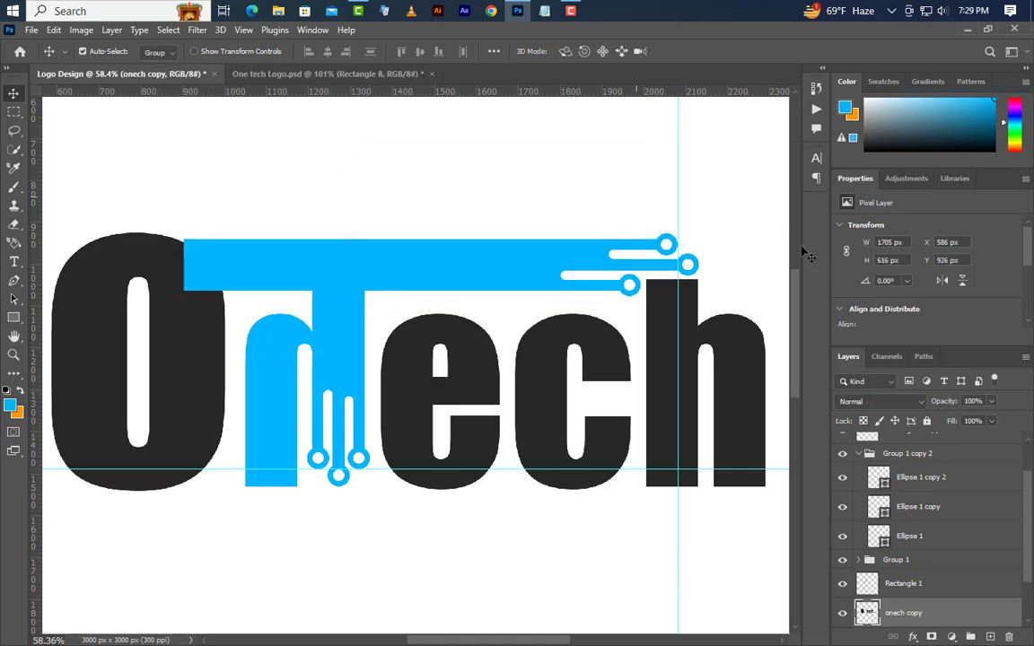
Step: Give the onech copy layer a 47 px yellow-orange outside stroke
right_click(904, 626)
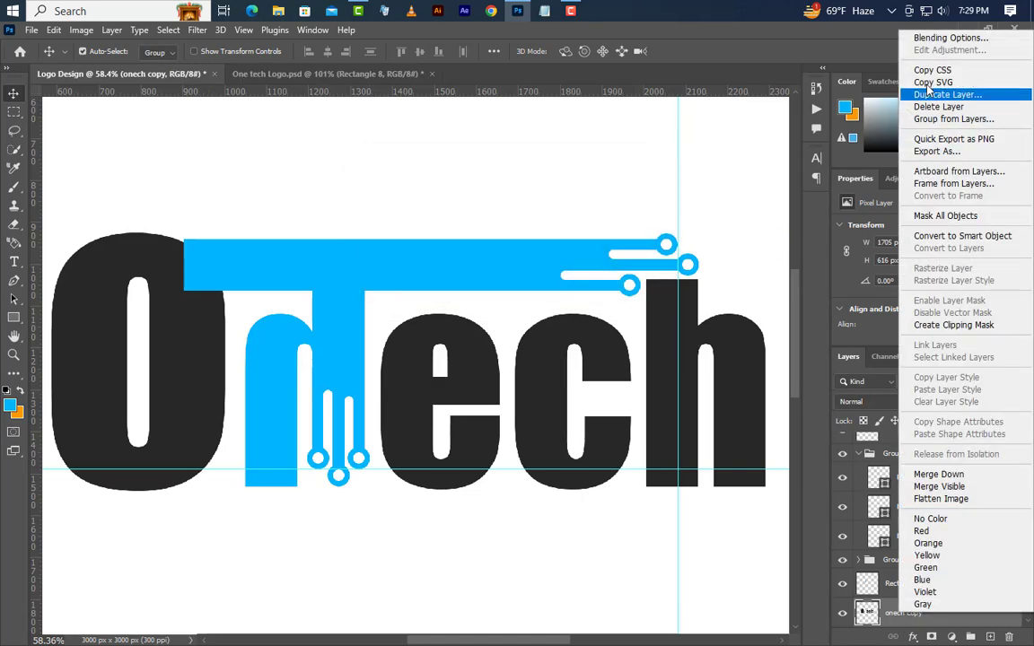
click(949, 38)
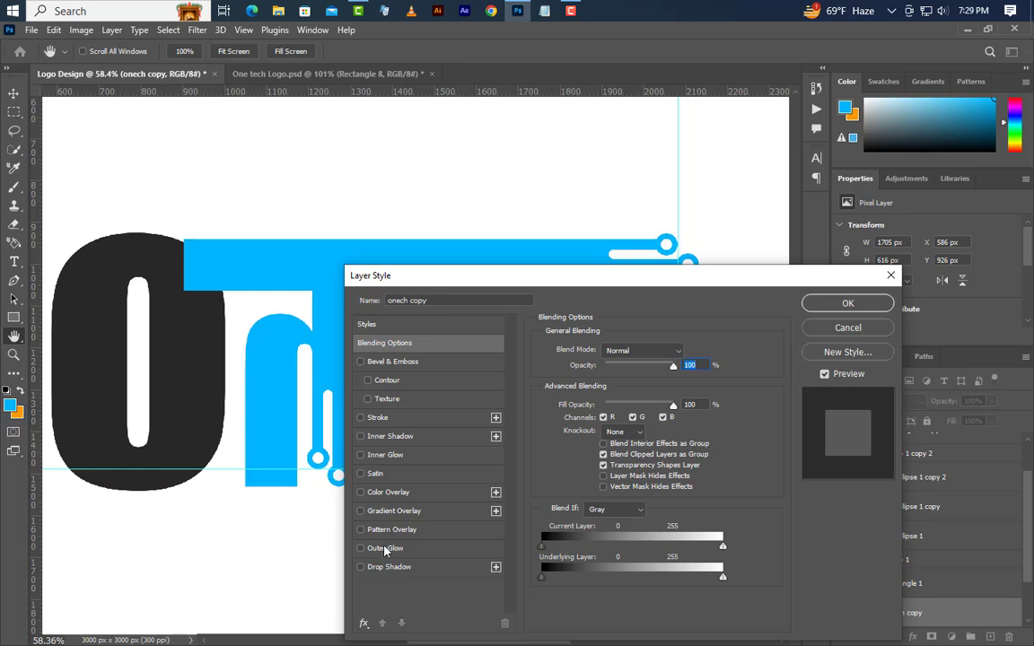
click(402, 418)
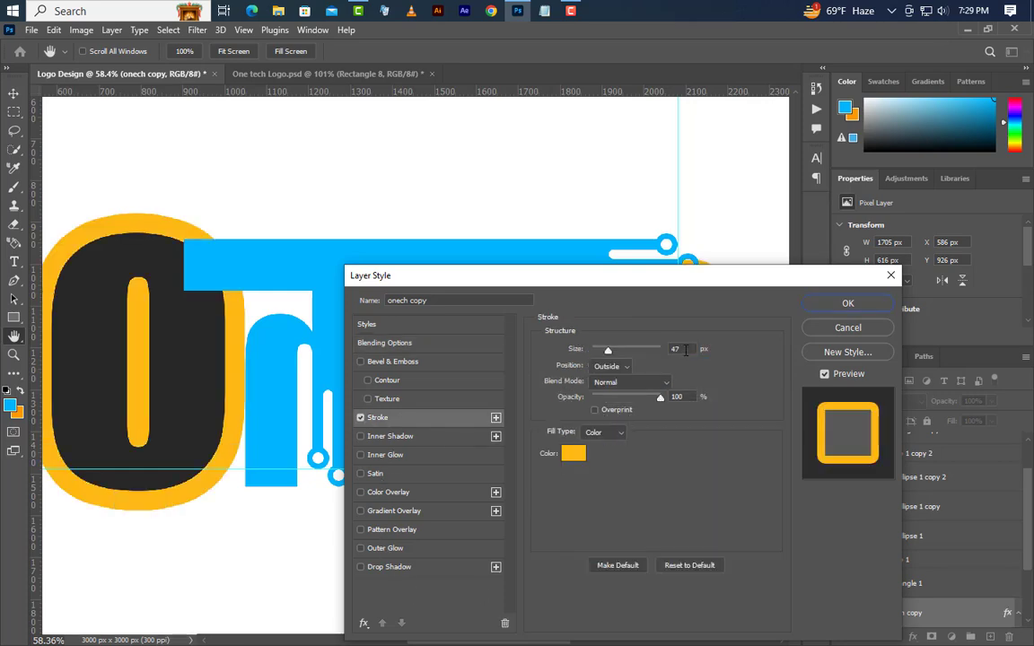
click(849, 306)
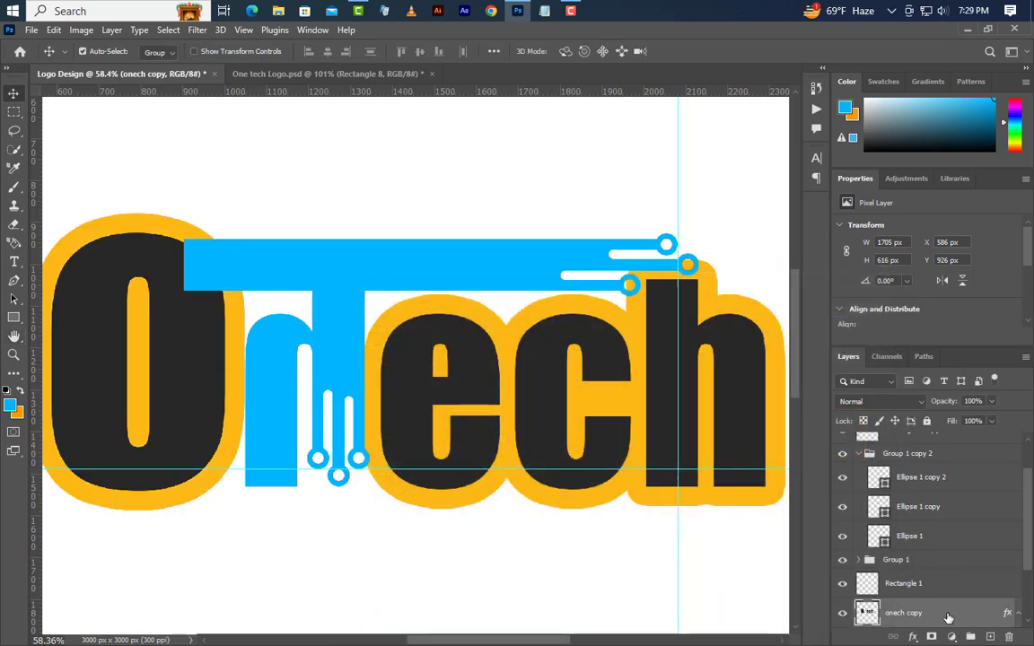
Step: Convert onech copy to a smart object, load its stroked outline as a selection and delete the layer
right_click(946, 617)
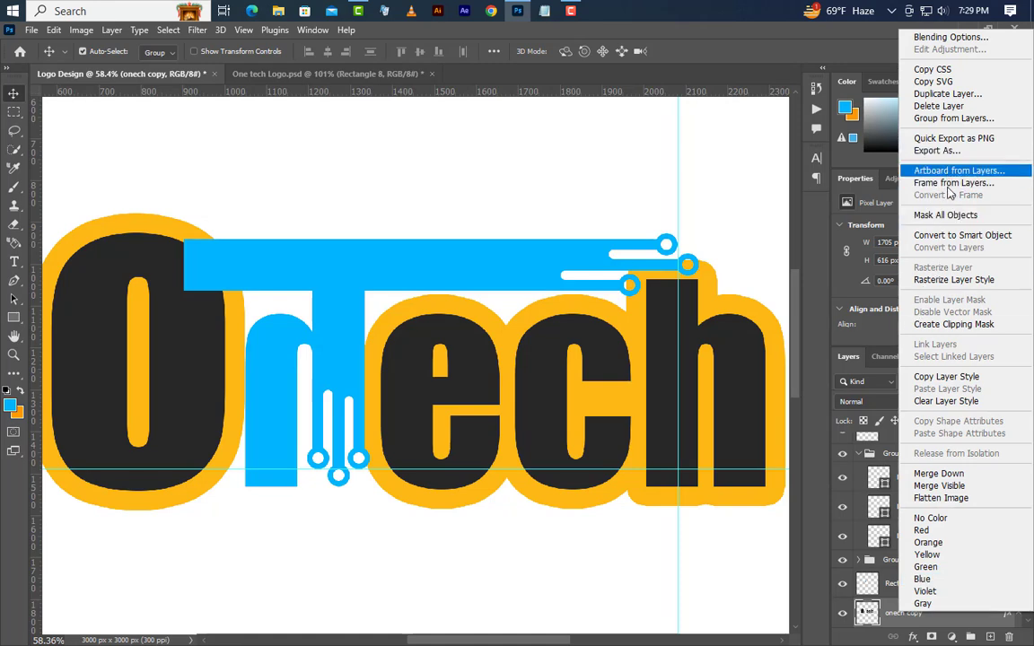
click(948, 237)
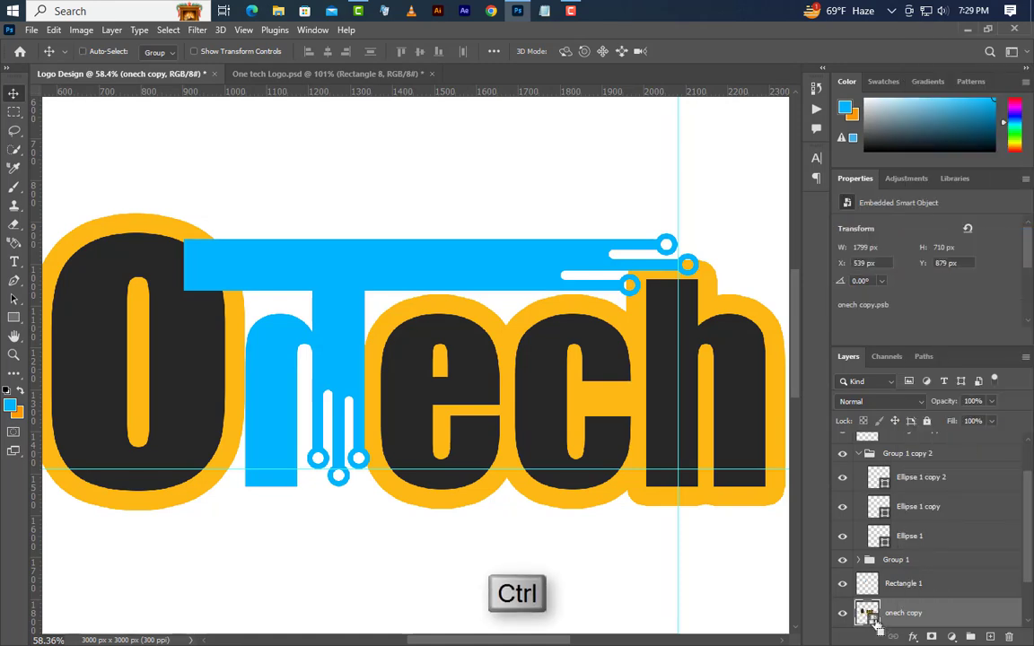
ctrl+click(867, 613)
click(1009, 637)
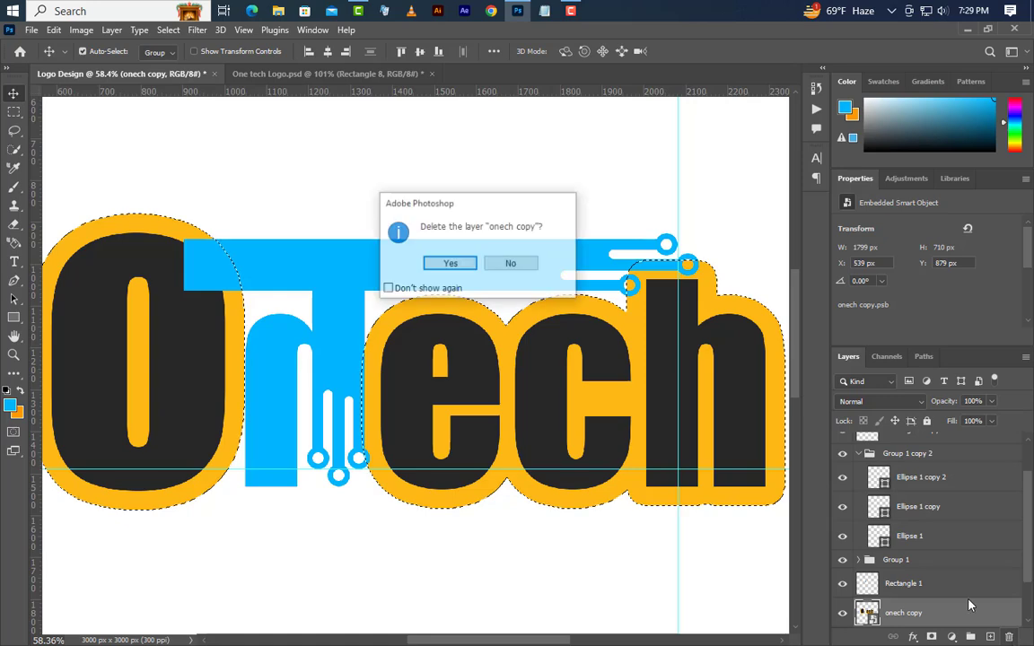
click(466, 266)
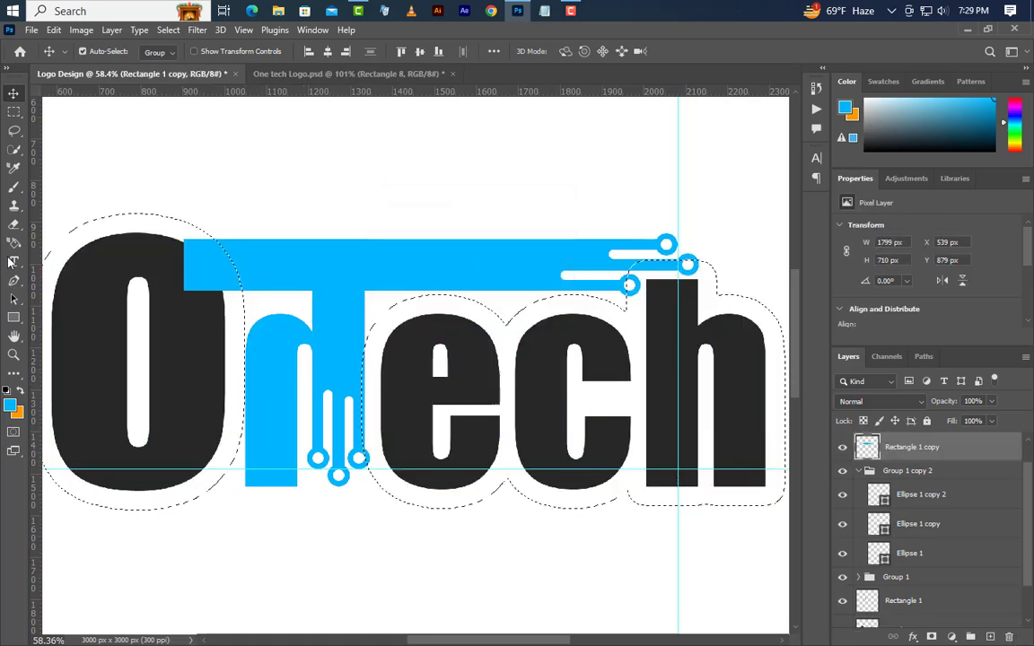
Step: Erase the blue bar's end inside the outline selection around the O with a 300 px eraser, and clear the selection
click(13, 224)
key(bracketright)
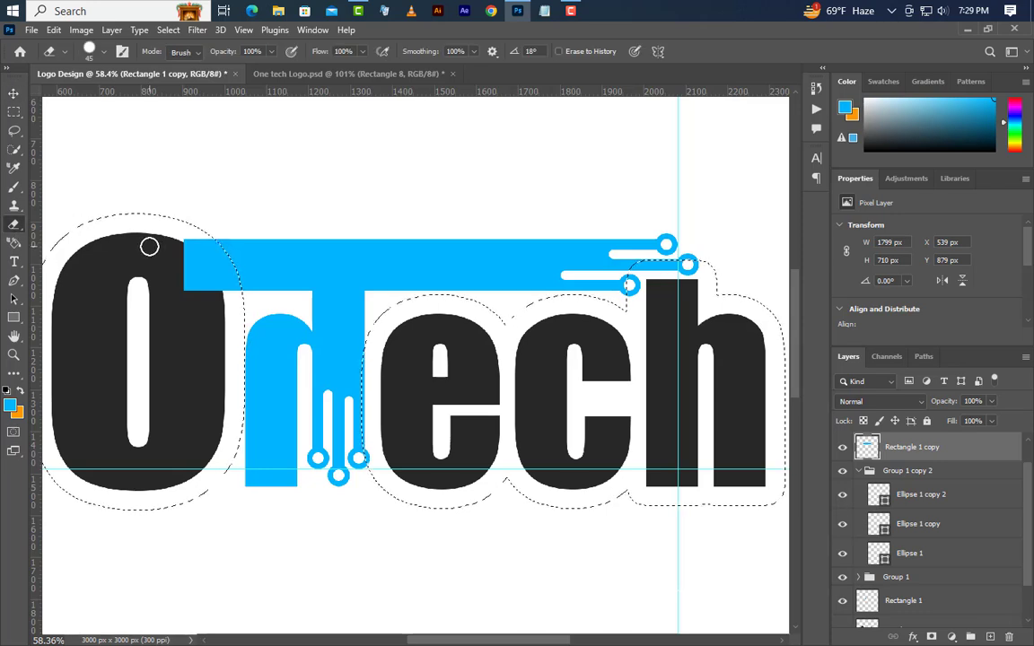
key(bracketright)
key(bracketright)
key(bracketright)
key(bracketright)
key(bracketright)
key(bracketright)
key(bracketright)
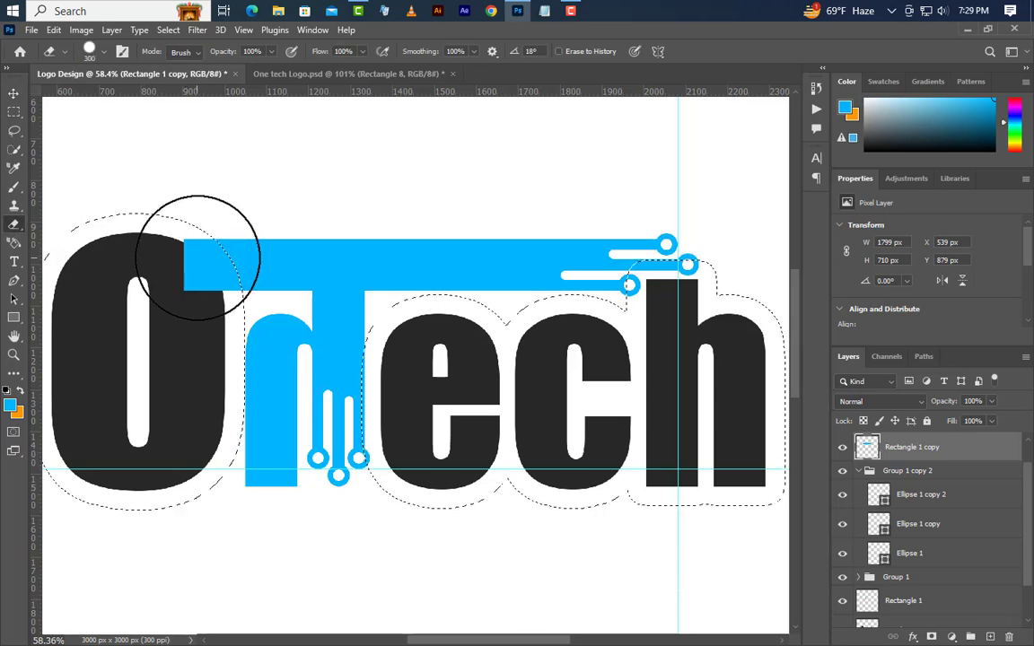
click(199, 257)
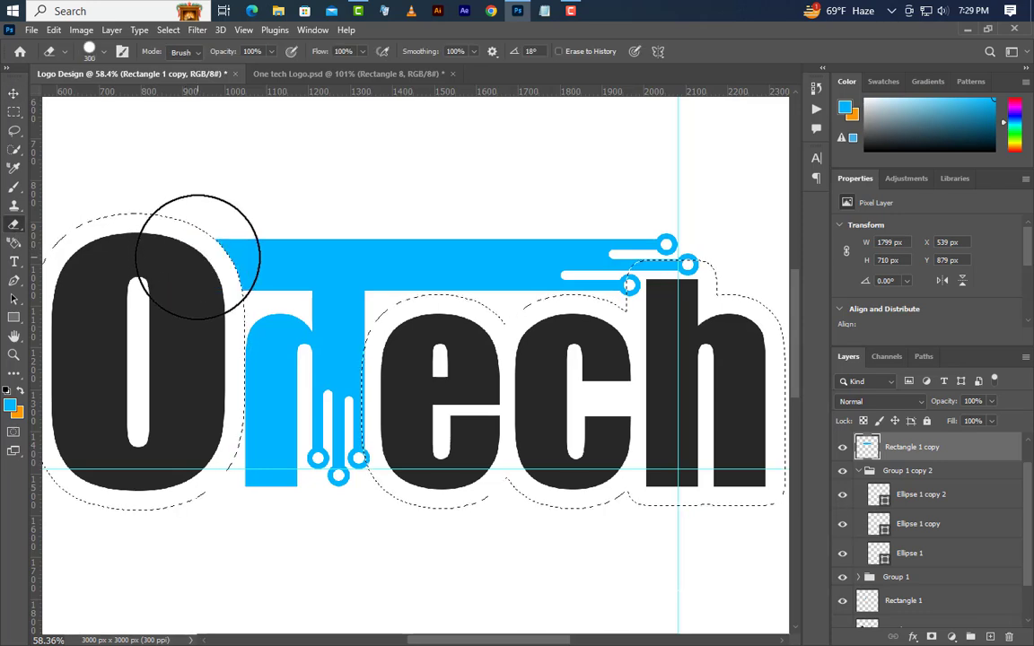
click(168, 30)
click(184, 59)
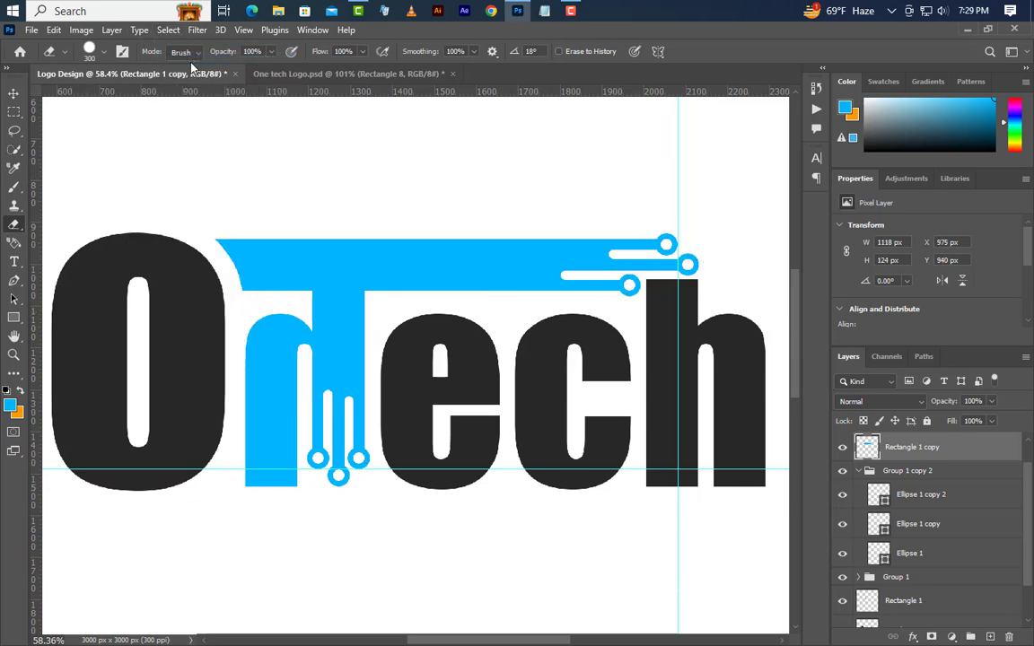
Step: Draw a rectangle about 323 by 462 px over the letter e and clip it to the onech layer
click(14, 317)
right_click(13, 317)
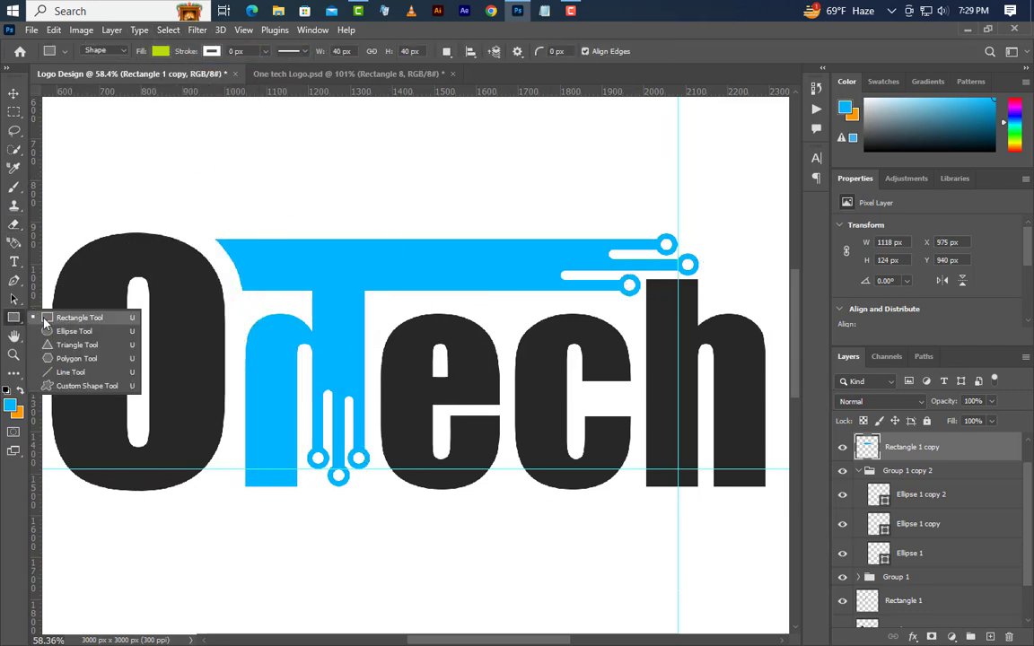
click(85, 316)
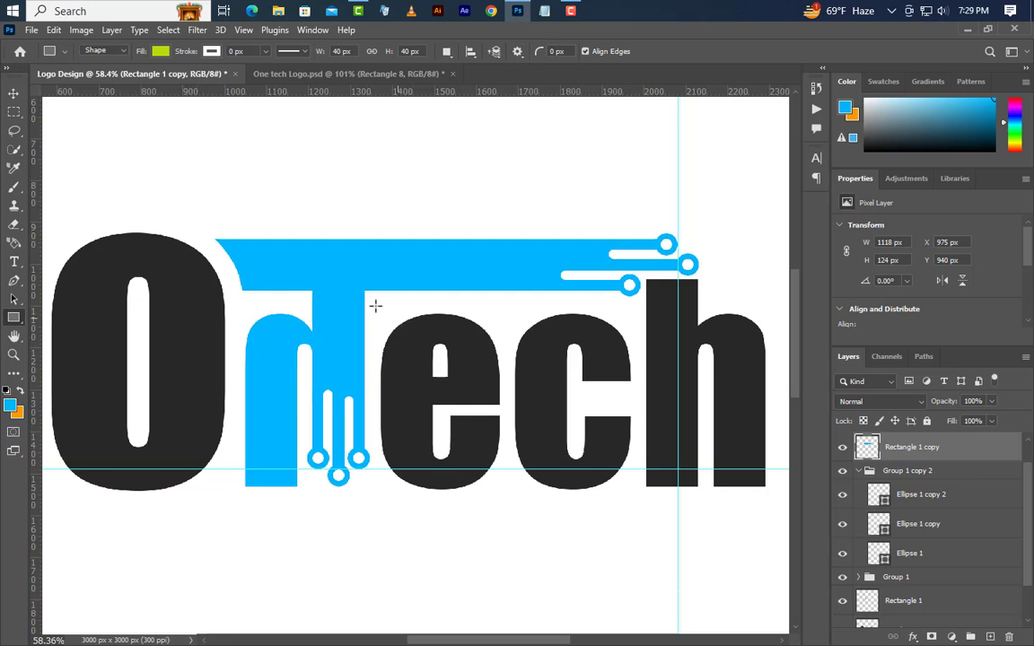
drag(372, 306, 508, 498)
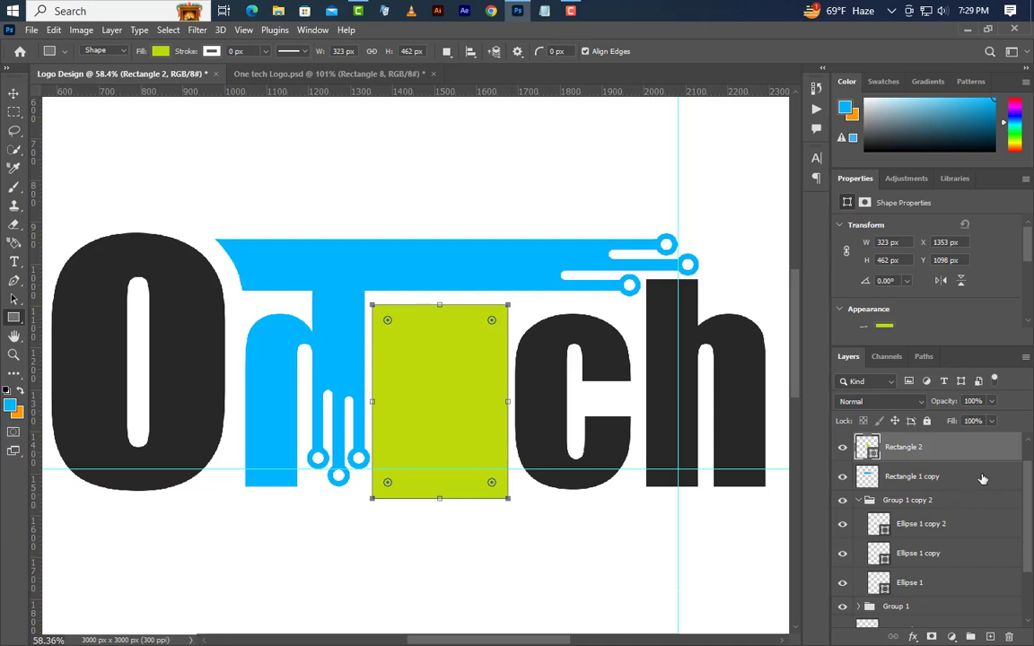
drag(970, 451, 973, 572)
right_click(974, 559)
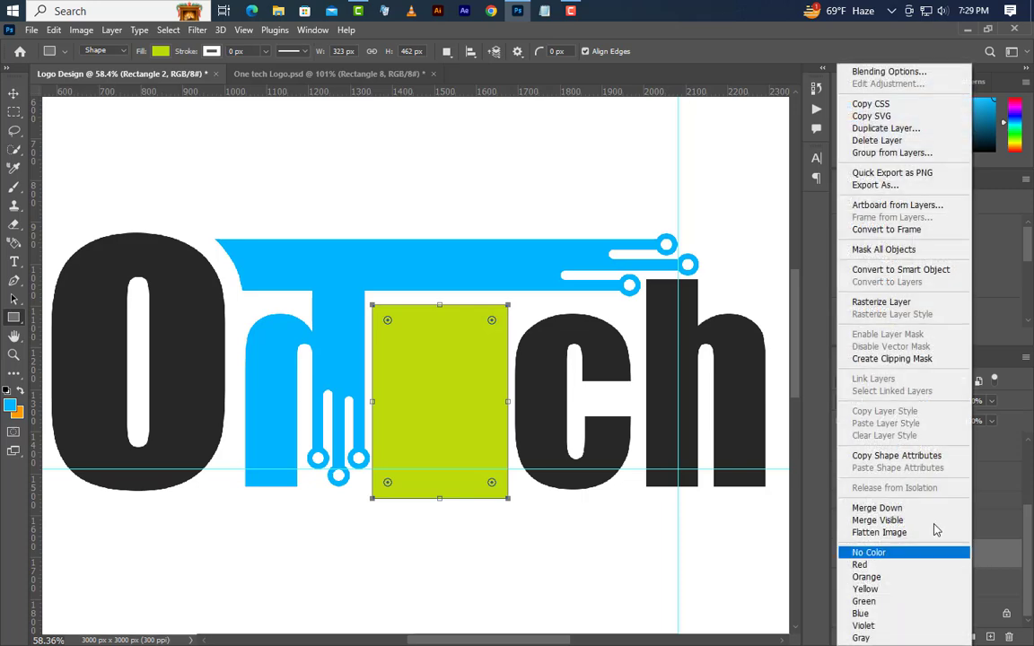
click(907, 361)
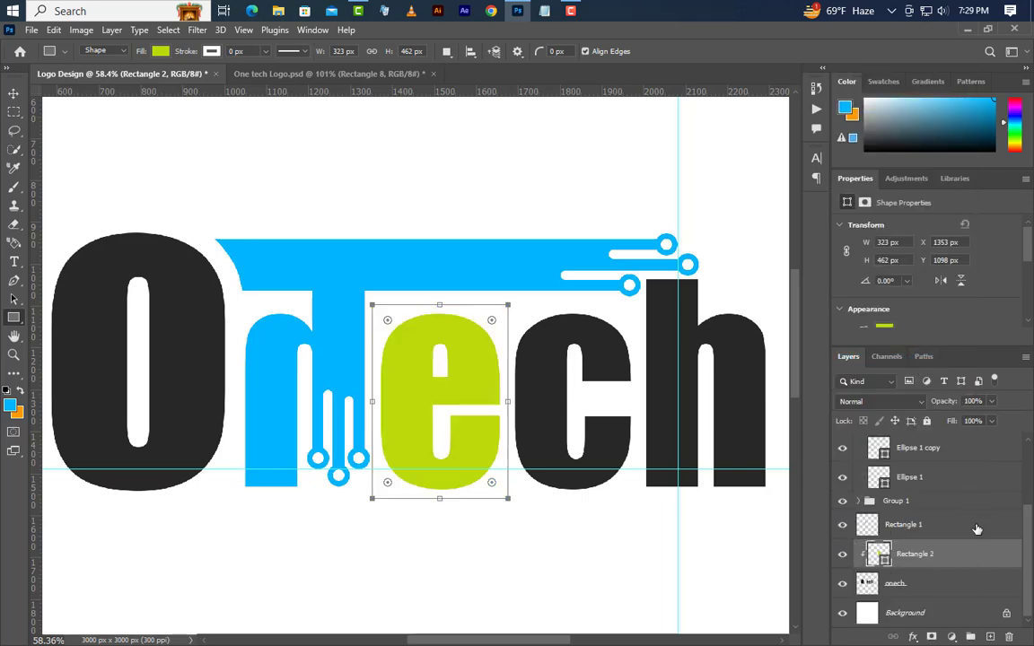
Step: Recolour the clipped Rectangle 2 with the blue sampled from the long top bar
double_click(879, 554)
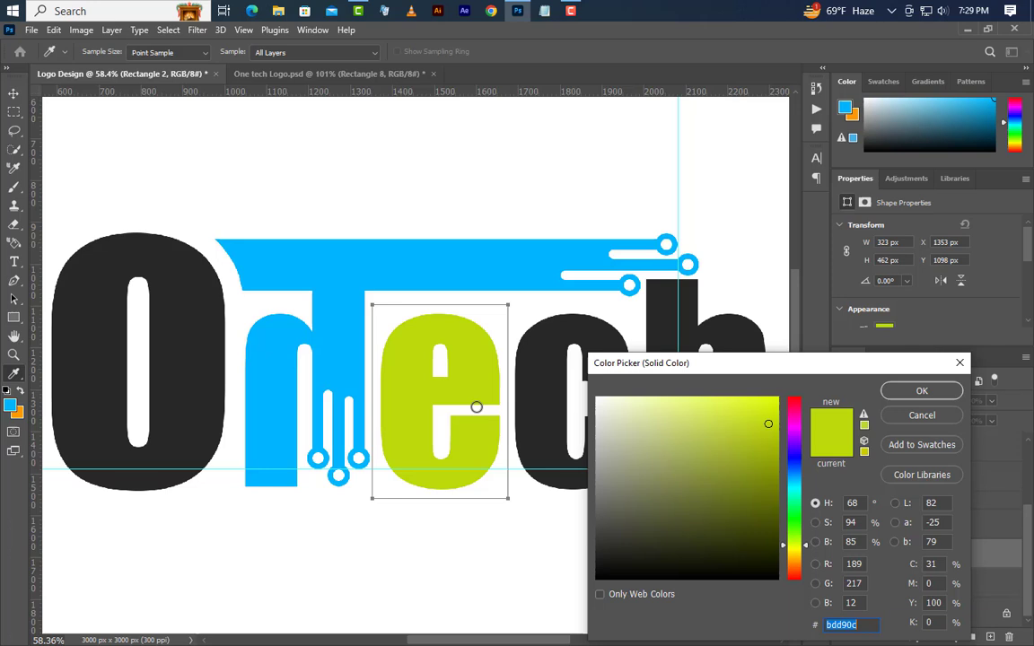
click(476, 258)
click(922, 390)
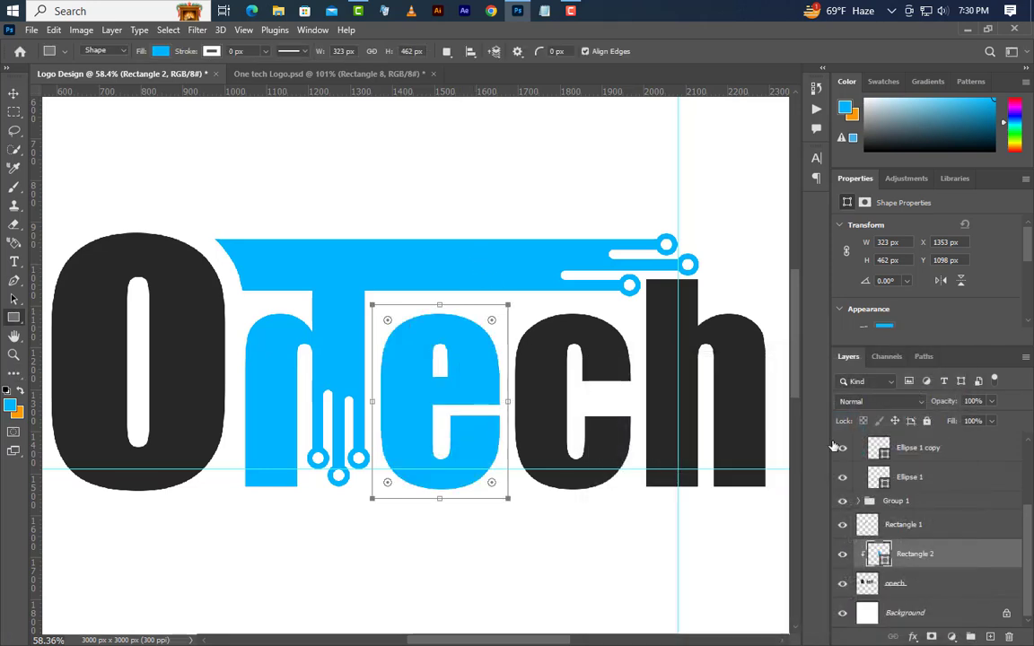
click(13, 96)
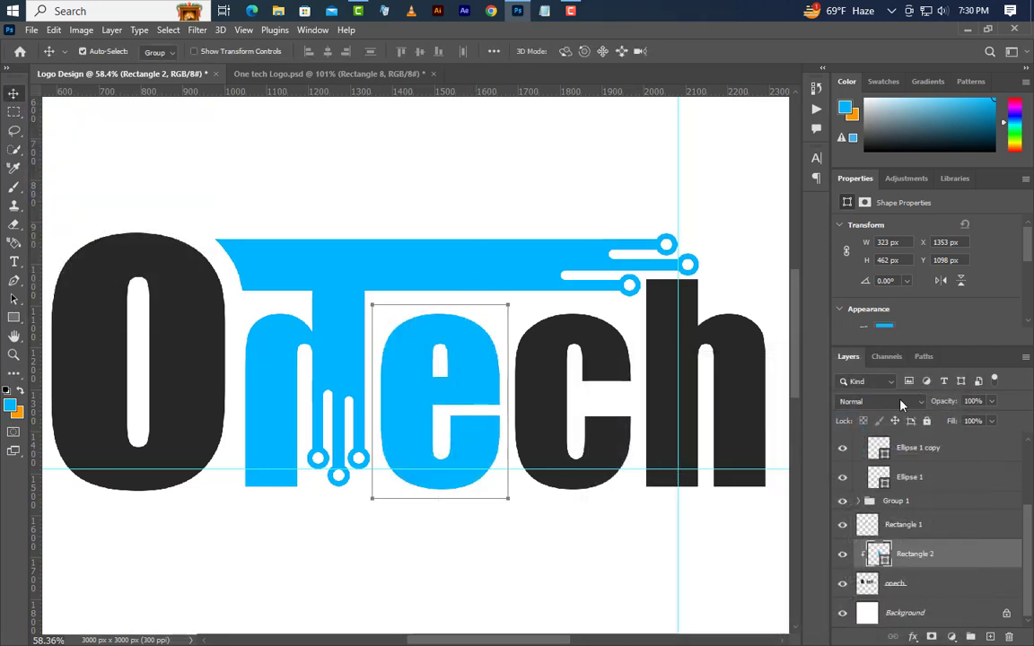
Step: Square off the upper-left corner of the O's inner opening by deleting a 27 by 54 px rectangular selection from the onech layer
click(917, 593)
scroll(921, 589, up, 1)
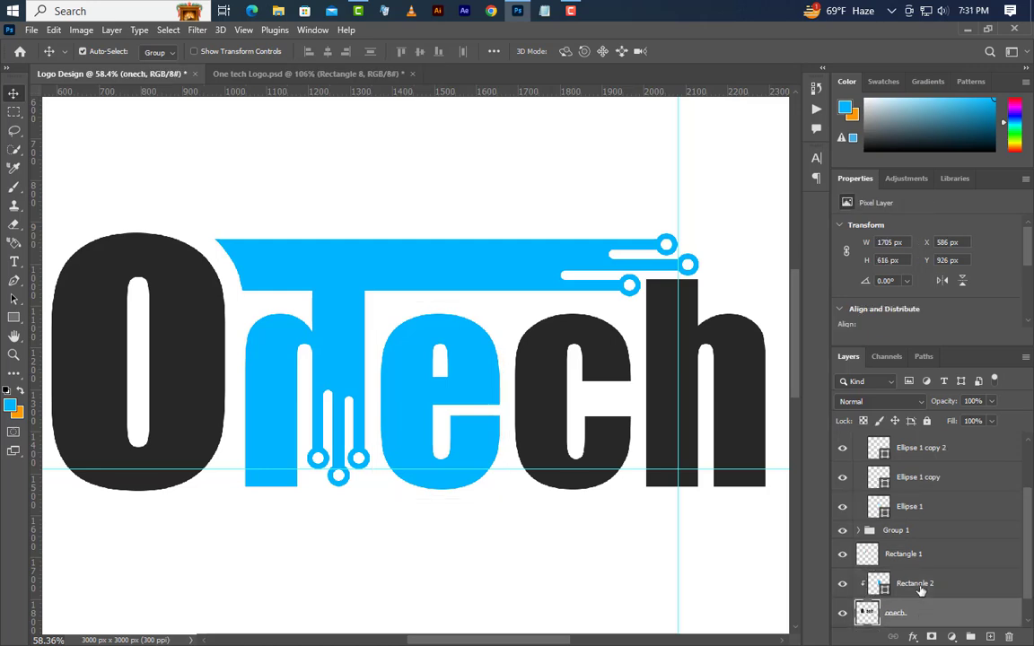
scroll(108, 289, up, 10)
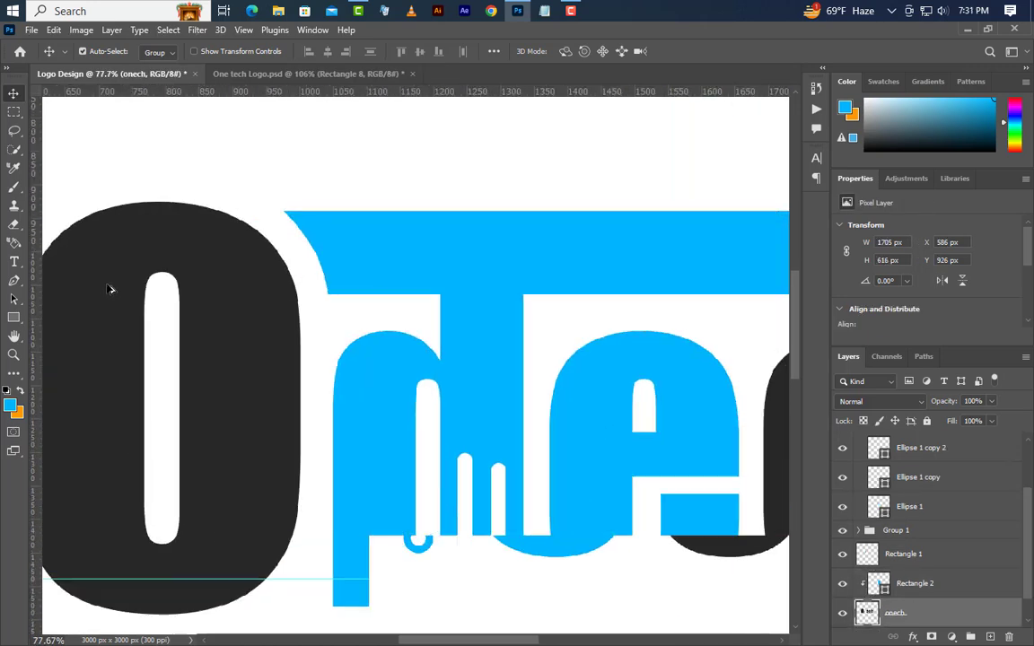
scroll(269, 303, up, 4)
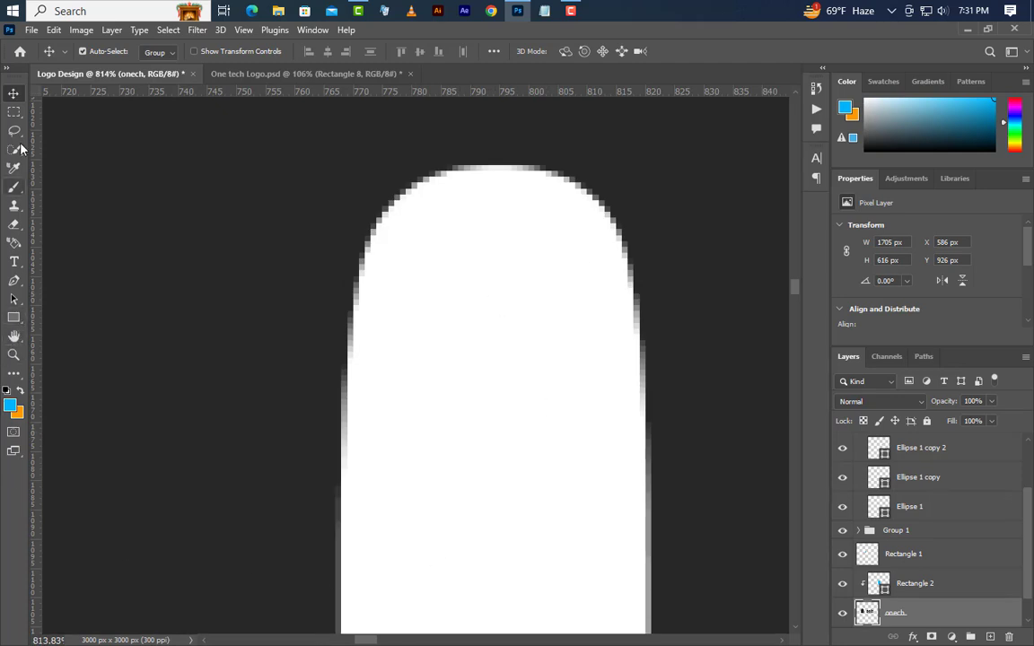
click(13, 112)
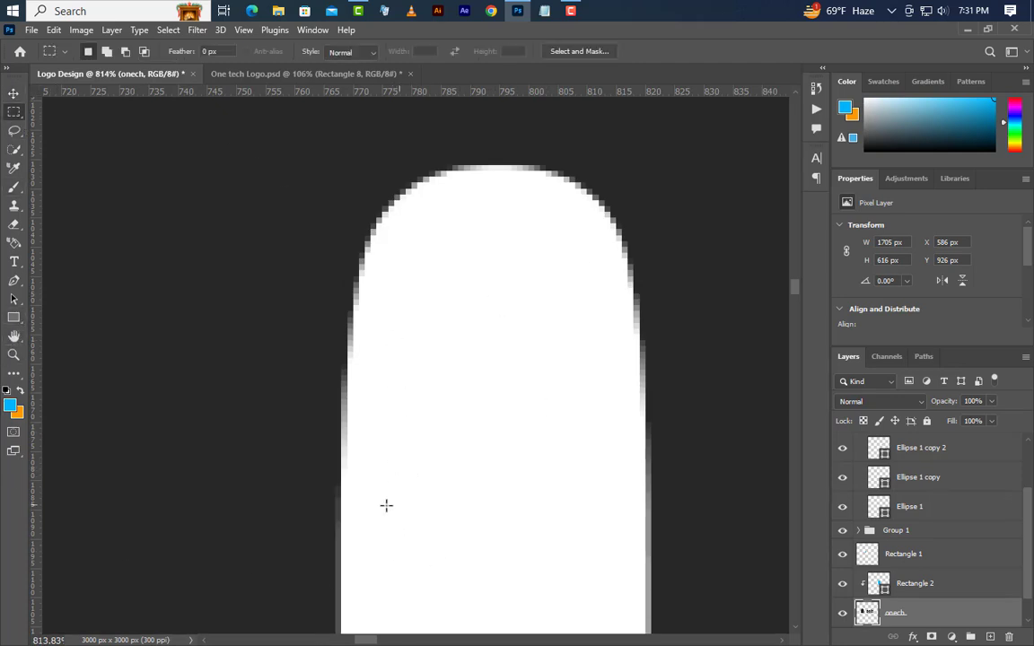
drag(349, 469, 494, 168)
key(Delete)
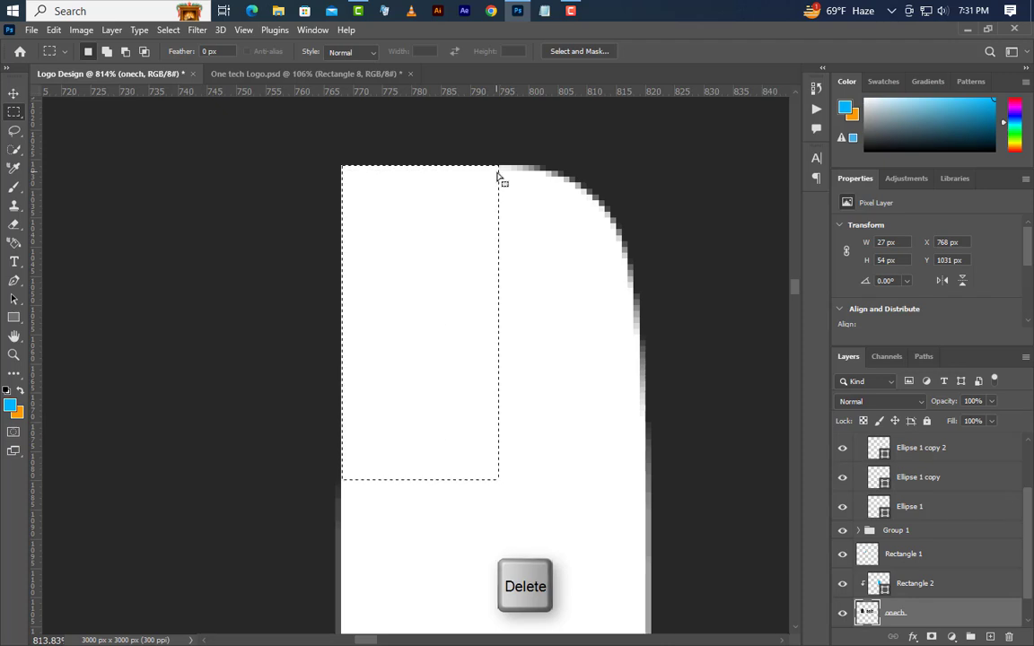
Step: Place a horizontal guide at the top of the O's inner opening and a vertical guide along the O's outer left edge
scroll(468, 352, down, 3)
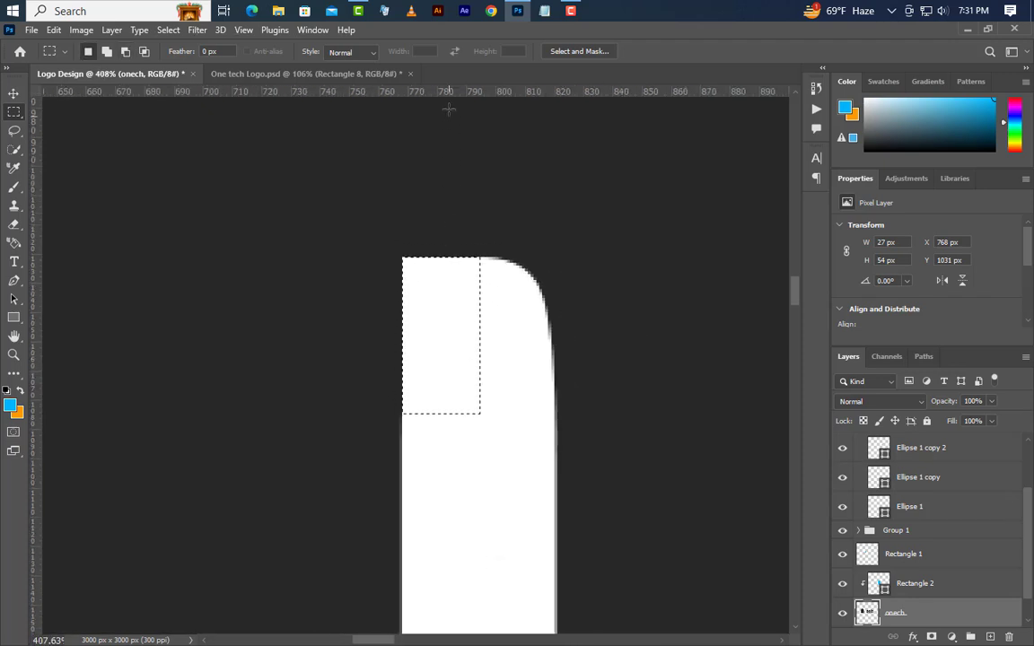
drag(450, 96, 446, 258)
scroll(439, 351, down, 4)
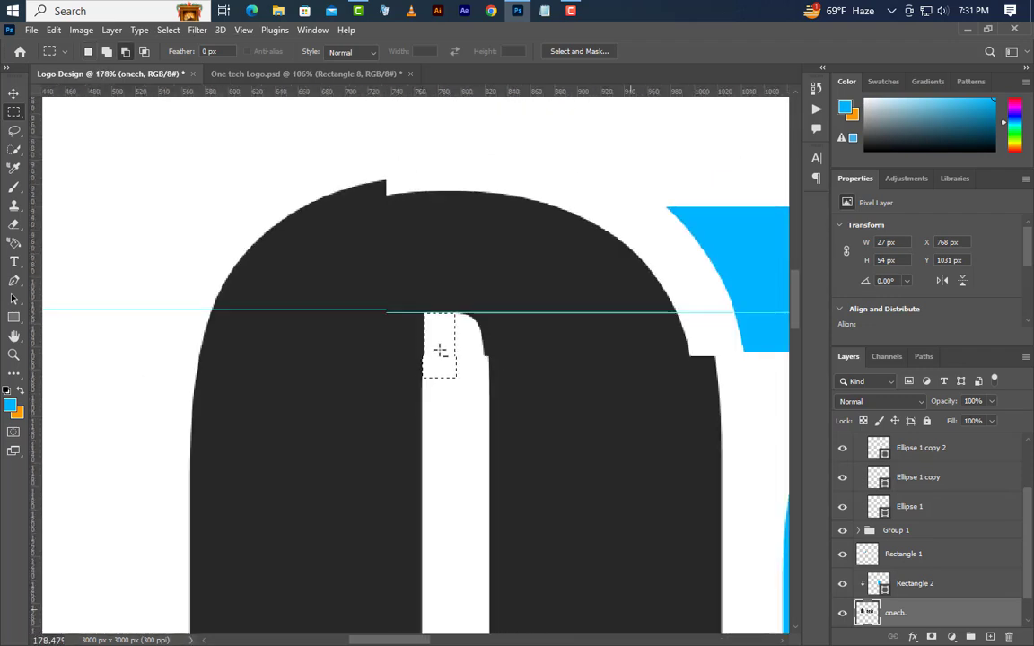
scroll(208, 501, up, 5)
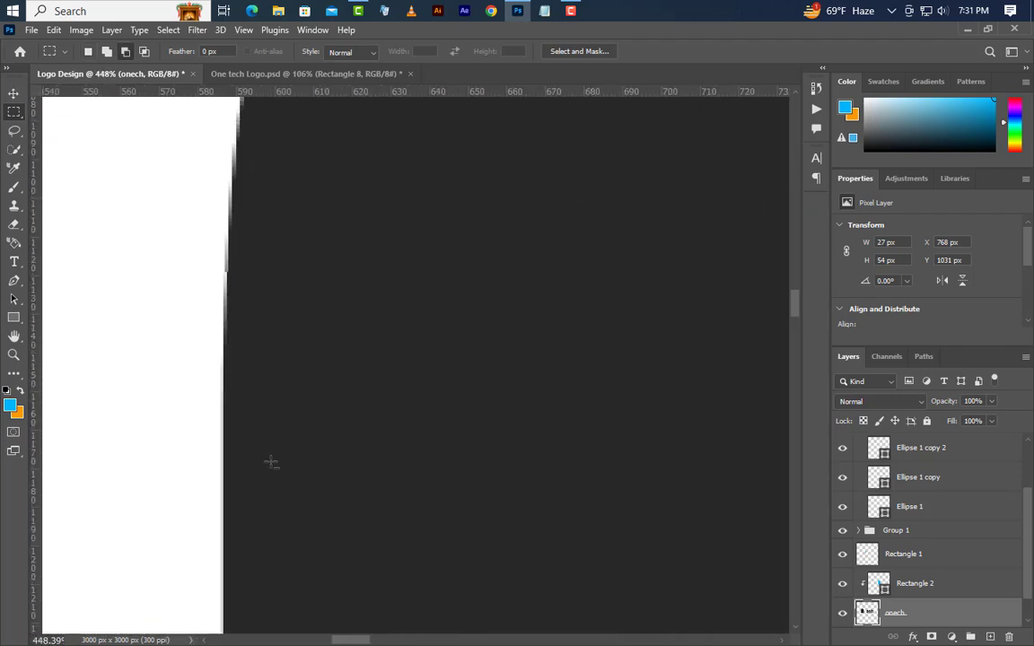
scroll(88, 425, up, 1)
drag(236, 443, 224, 446)
scroll(254, 420, down, 5)
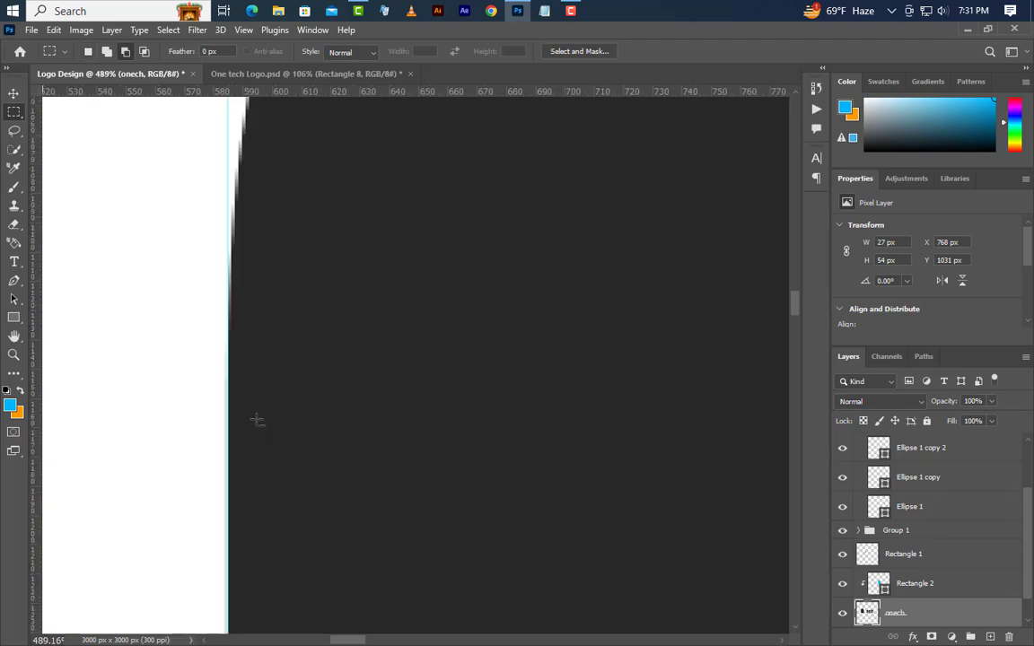
Step: Draw a rectangle about 72 by 142 px at the O's left shoulder from the guide intersection and place its layer beneath onech
click(13, 318)
click(56, 322)
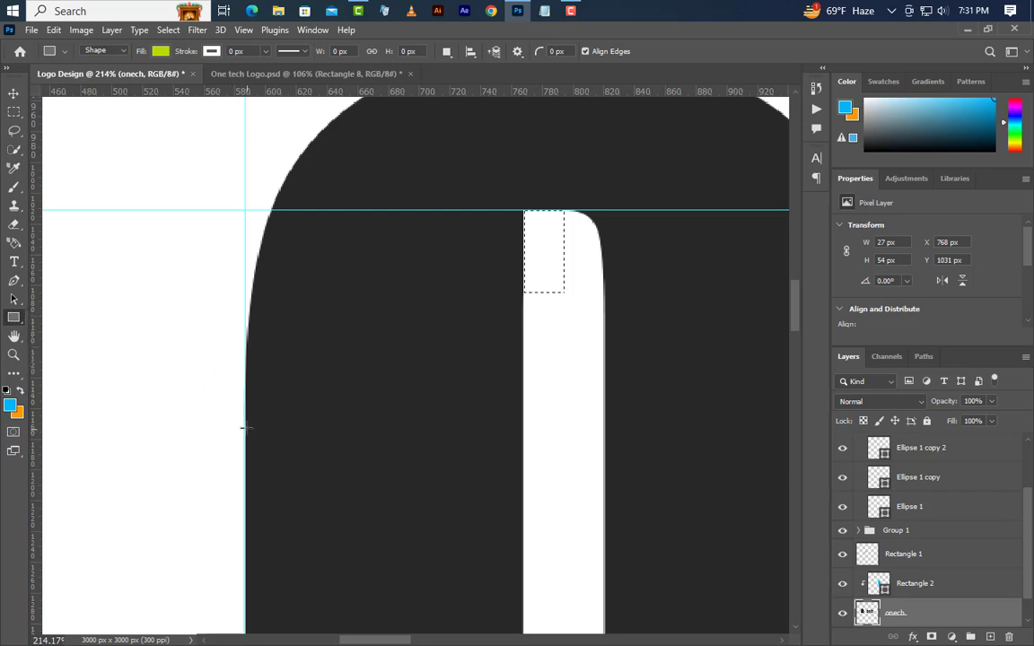
drag(244, 428, 355, 212)
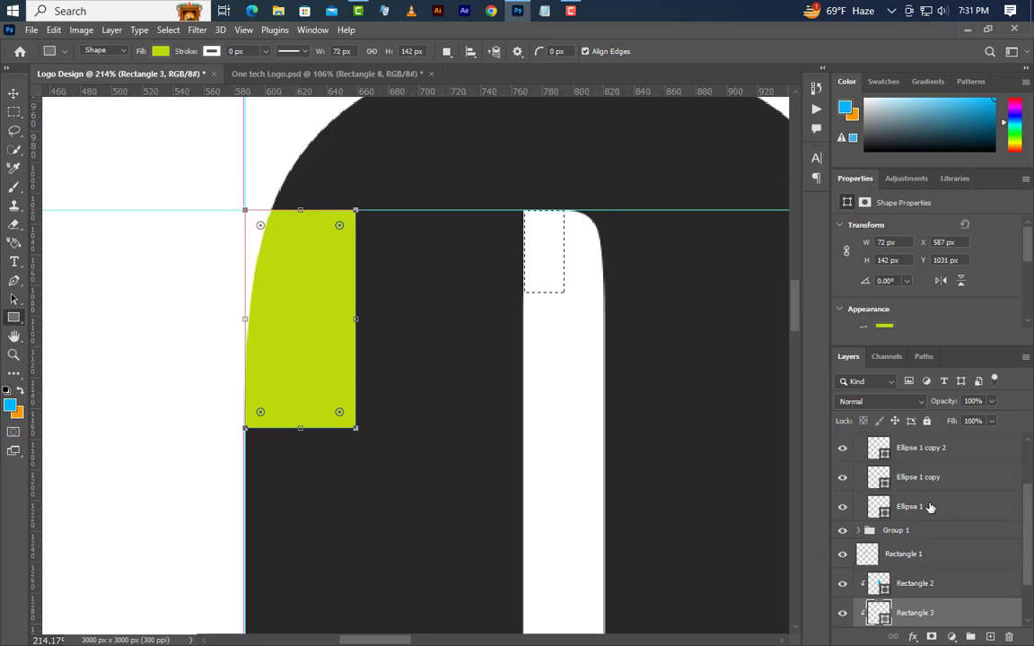
drag(958, 614, 955, 573)
scroll(958, 579, down, 2)
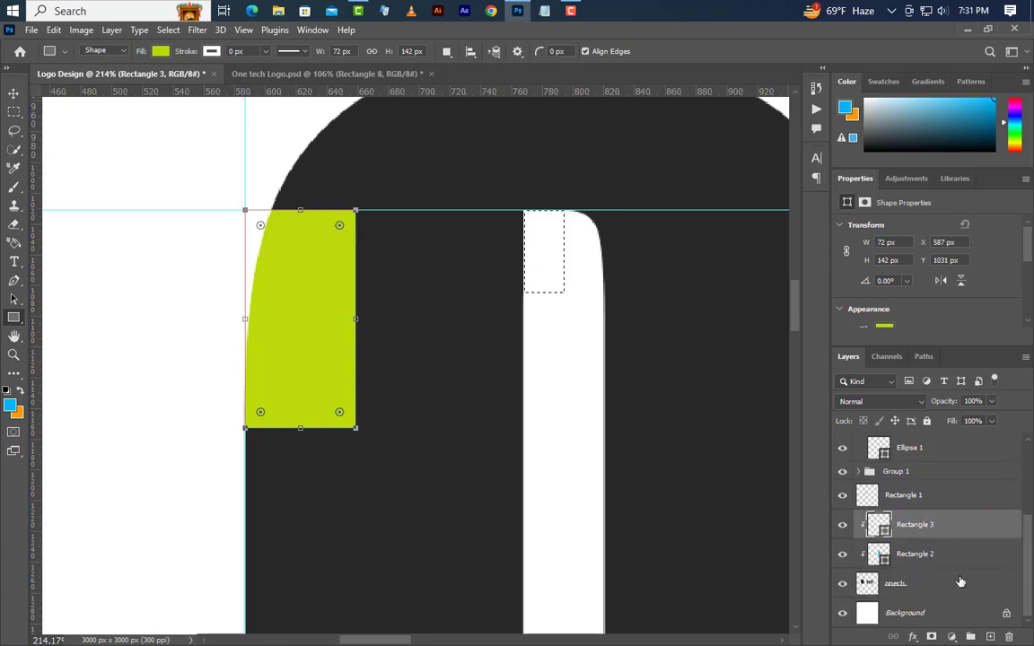
drag(968, 534, 965, 605)
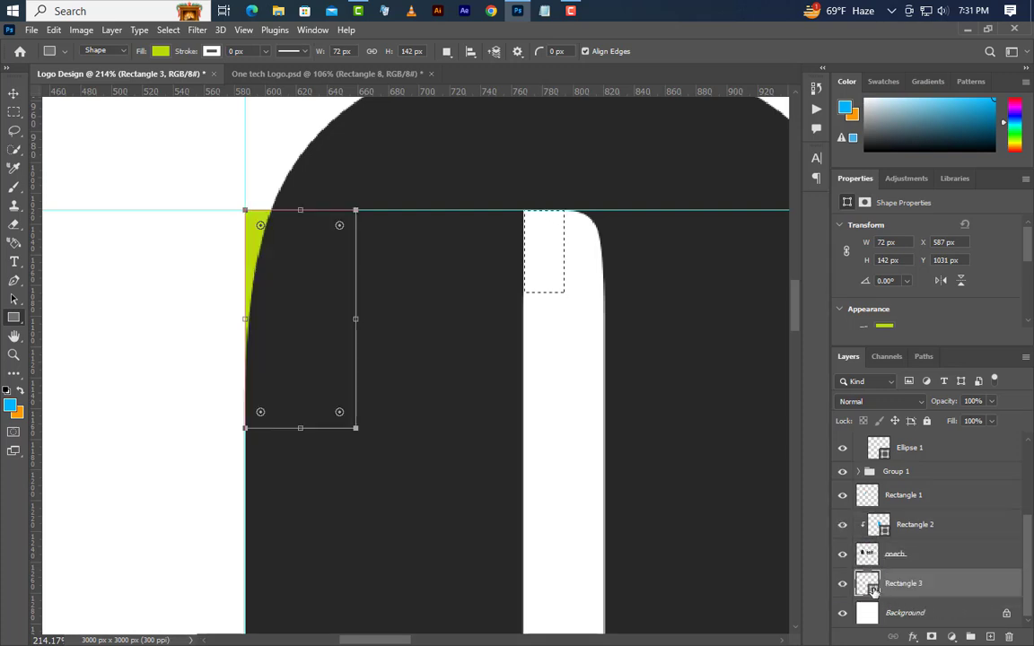
Step: Recolour Rectangle 3 with the dark grey 282828 sampled from the O
double_click(872, 590)
click(438, 336)
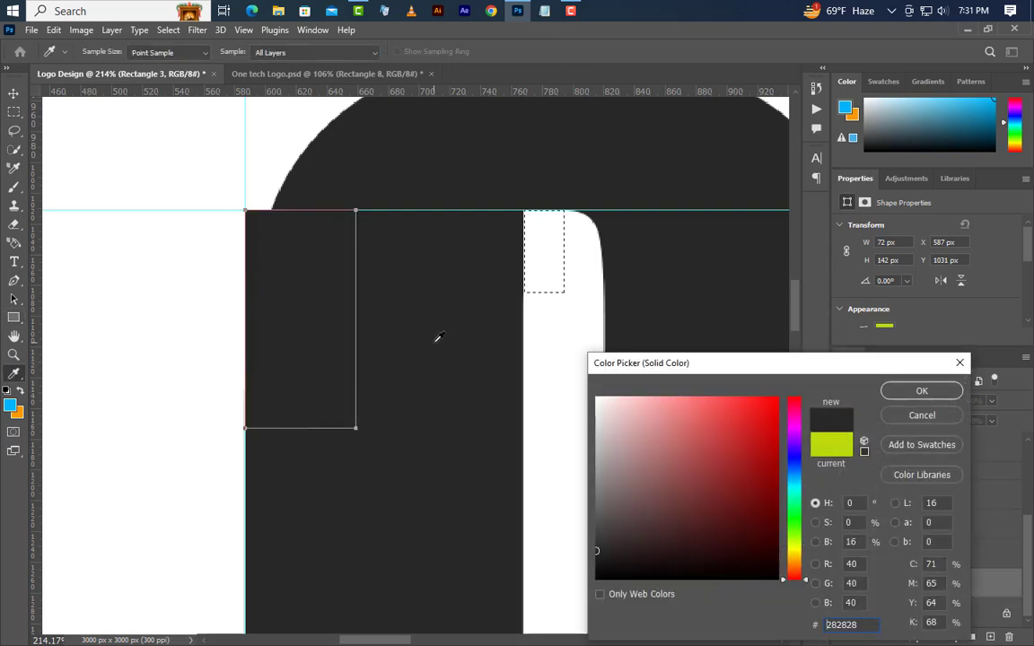
click(917, 393)
Step: Place a vertical guide along the left edge of the O's inner opening
scroll(351, 279, down, 2)
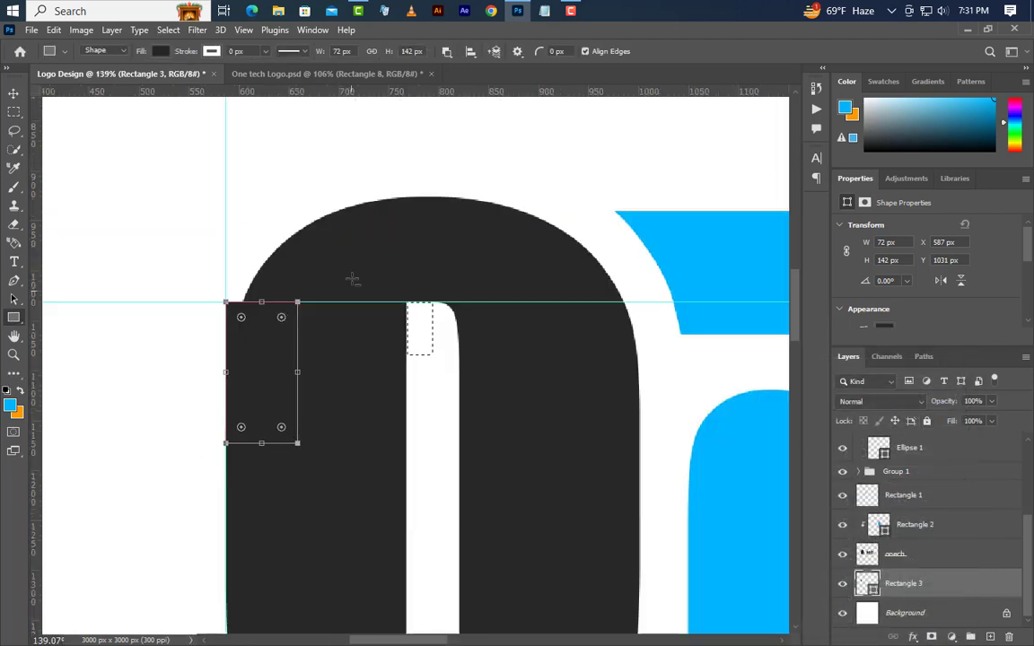
scroll(352, 255, up, 2)
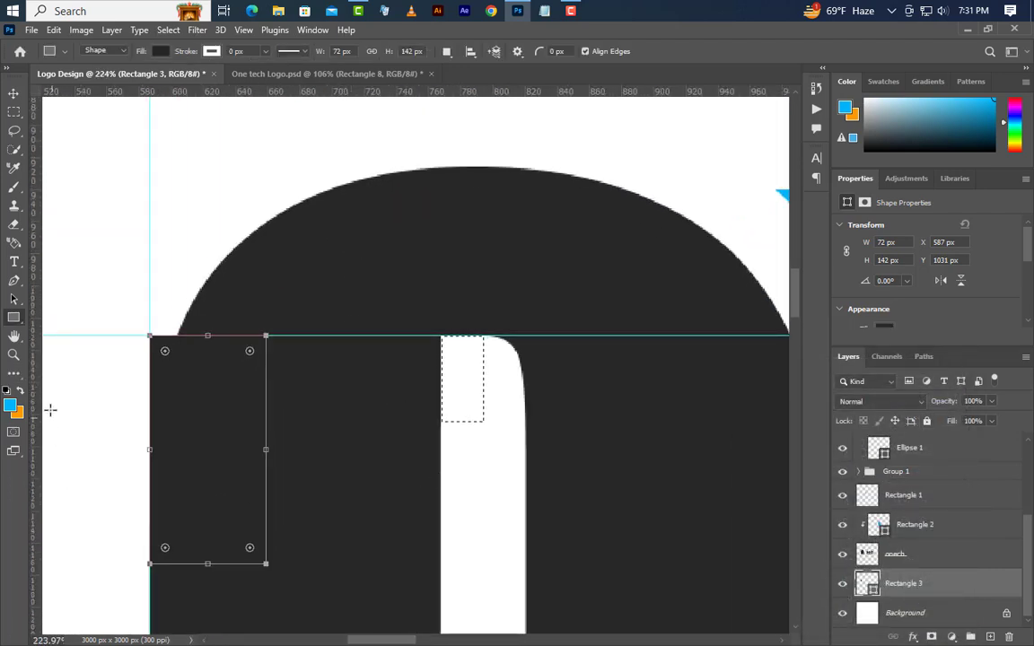
drag(39, 399, 445, 480)
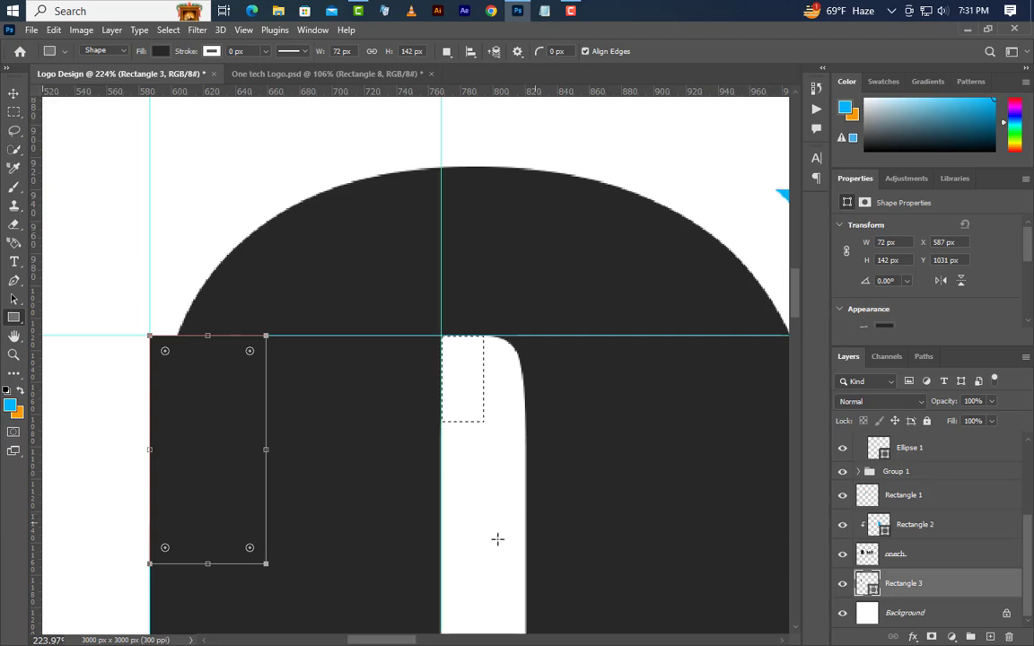
Step: Delete the O's upper-left portion from the onech layer, above the horizontal guide and left of the opening's guide, and clear the selection
click(11, 114)
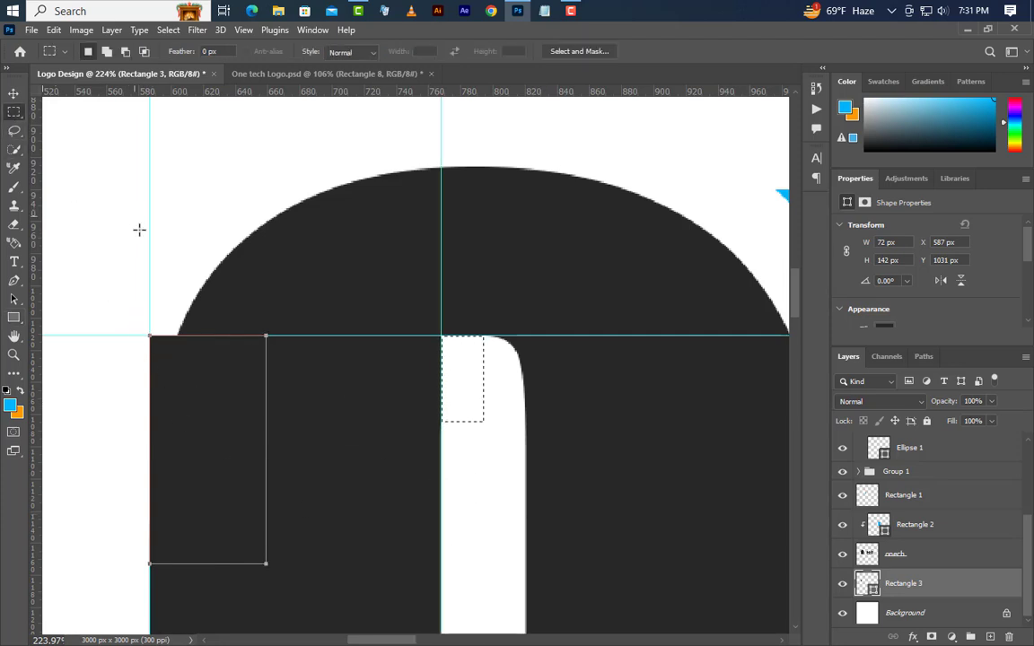
drag(121, 108, 461, 345)
key(Delete)
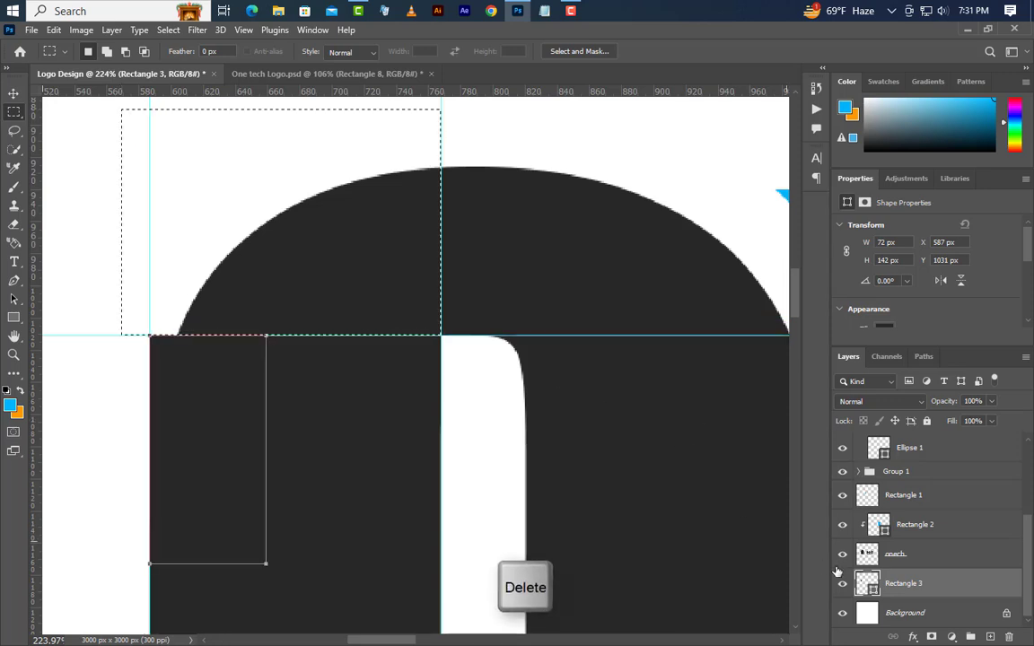
click(929, 565)
key(Delete)
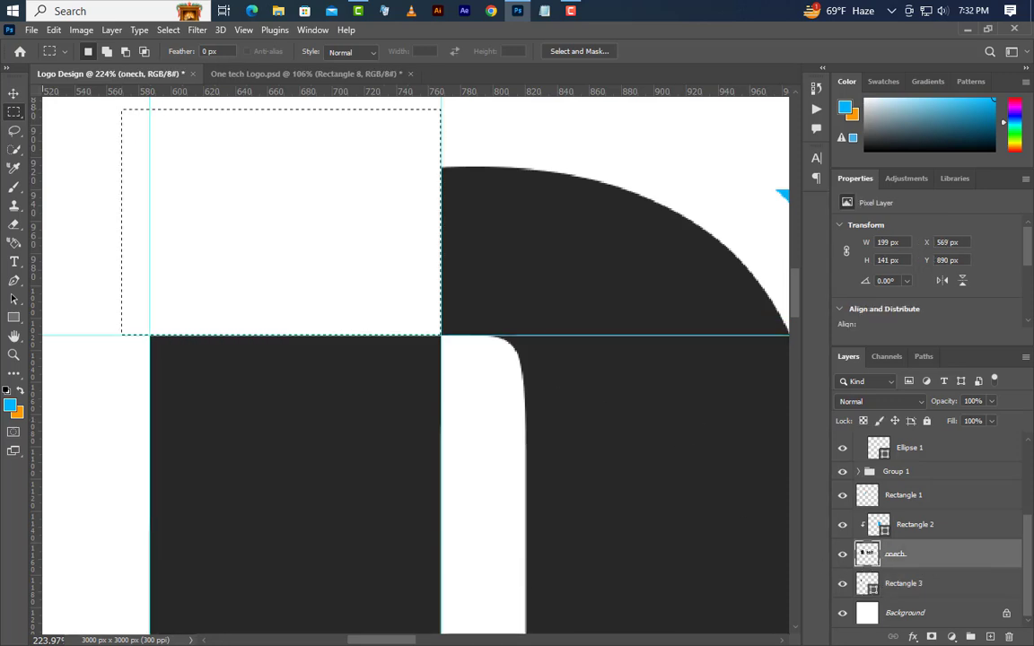
click(165, 30)
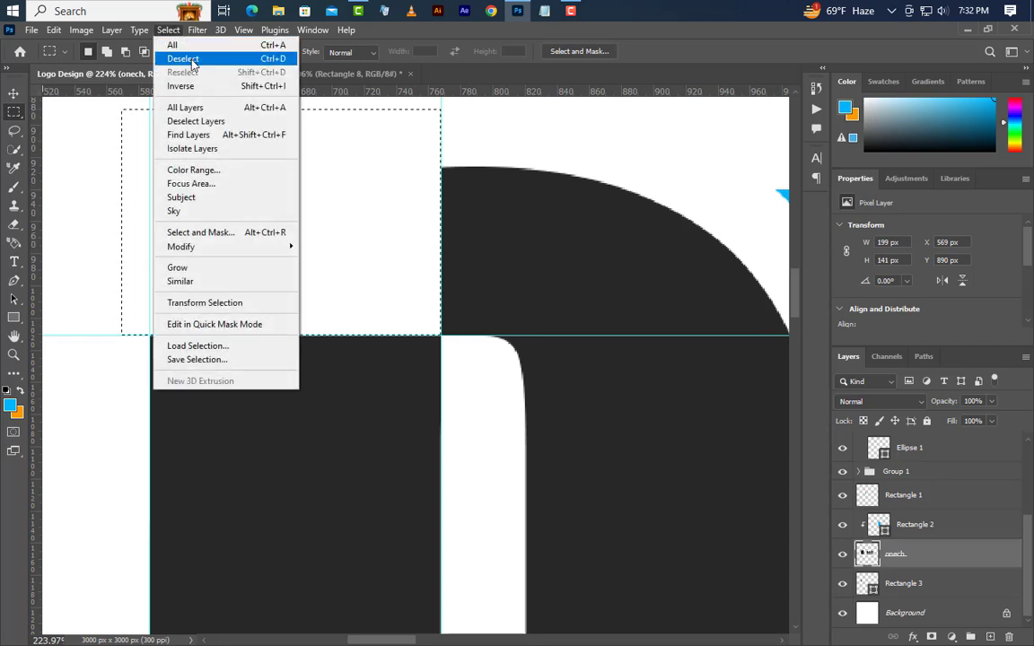
click(182, 57)
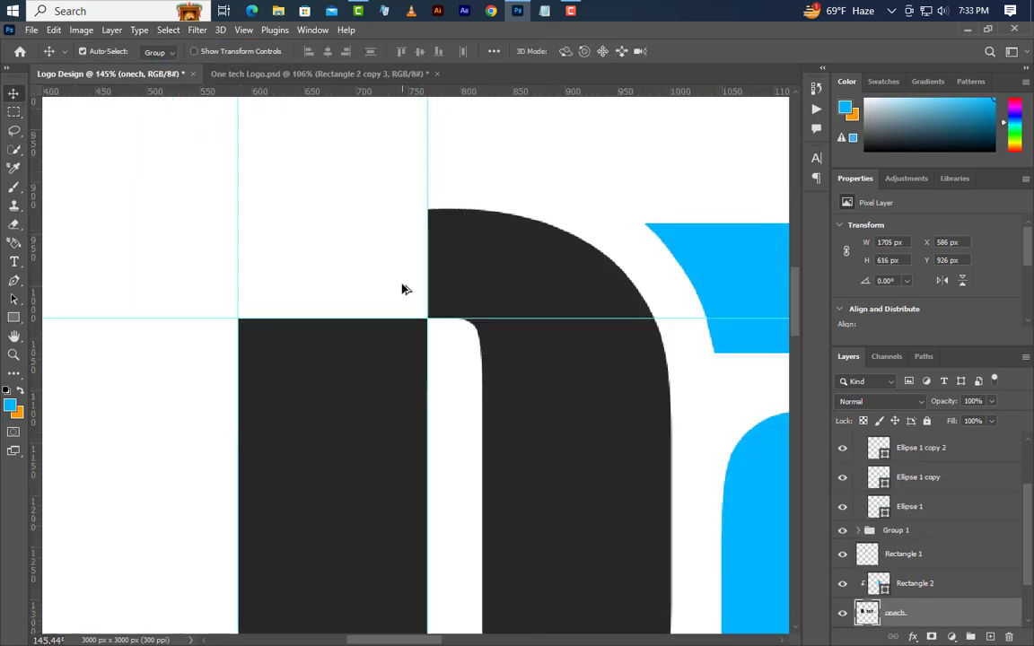
scroll(582, 380, down, 3)
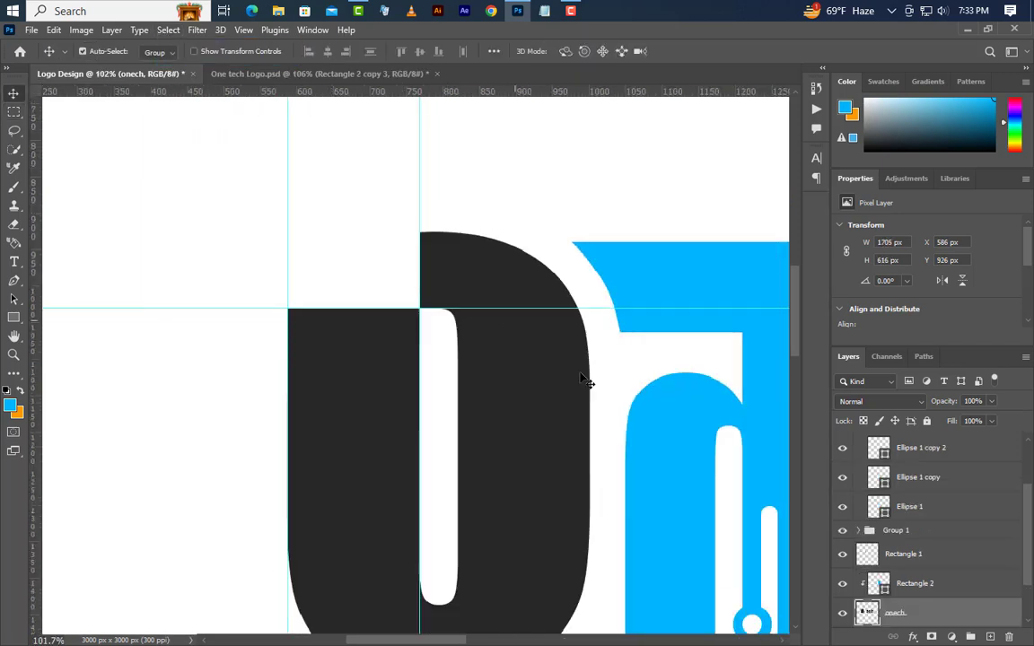
Step: Combine the onech layer and Rectangle 3 into a single smart object
scroll(878, 571, down, 1)
ctrl+click(924, 585)
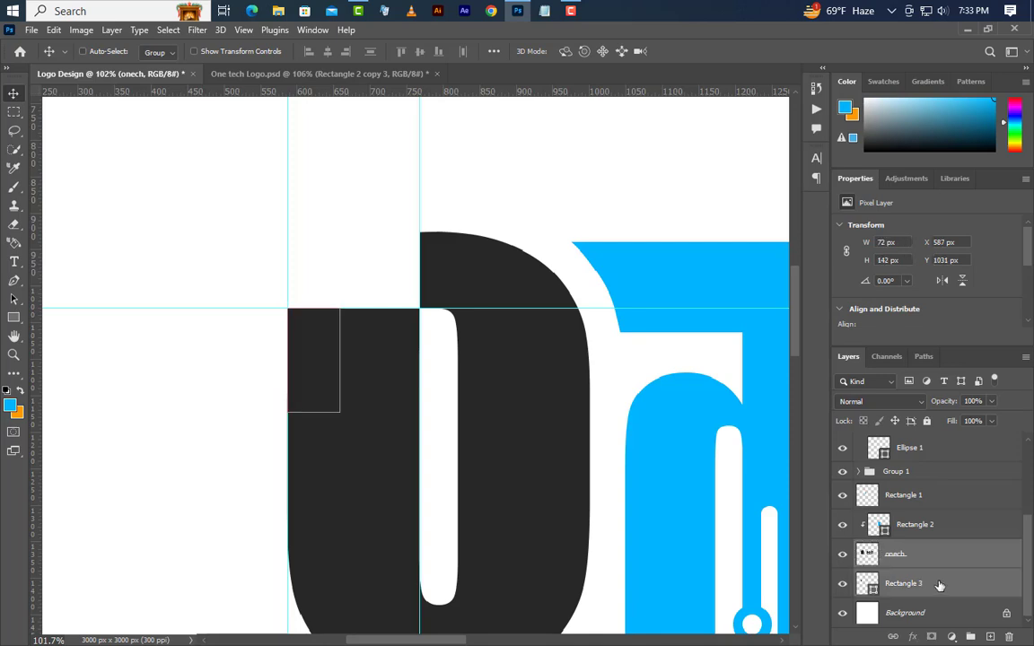
right_click(934, 556)
click(902, 271)
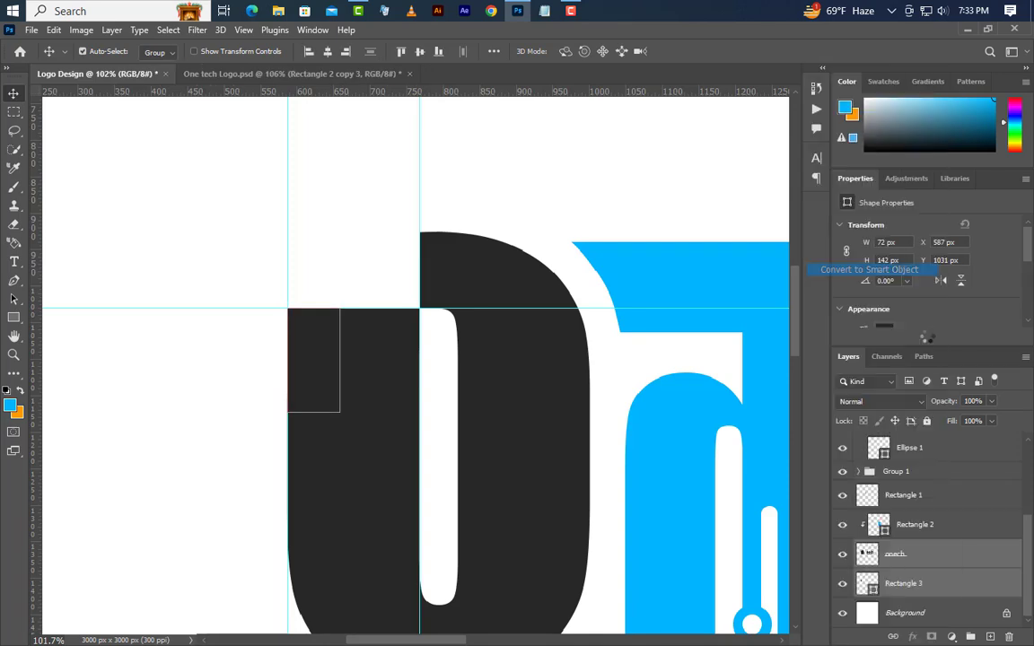
Step: Add a layer clipped to onech and draw a rectangle about 475 by 659 px on it, covering the whole O
click(991, 636)
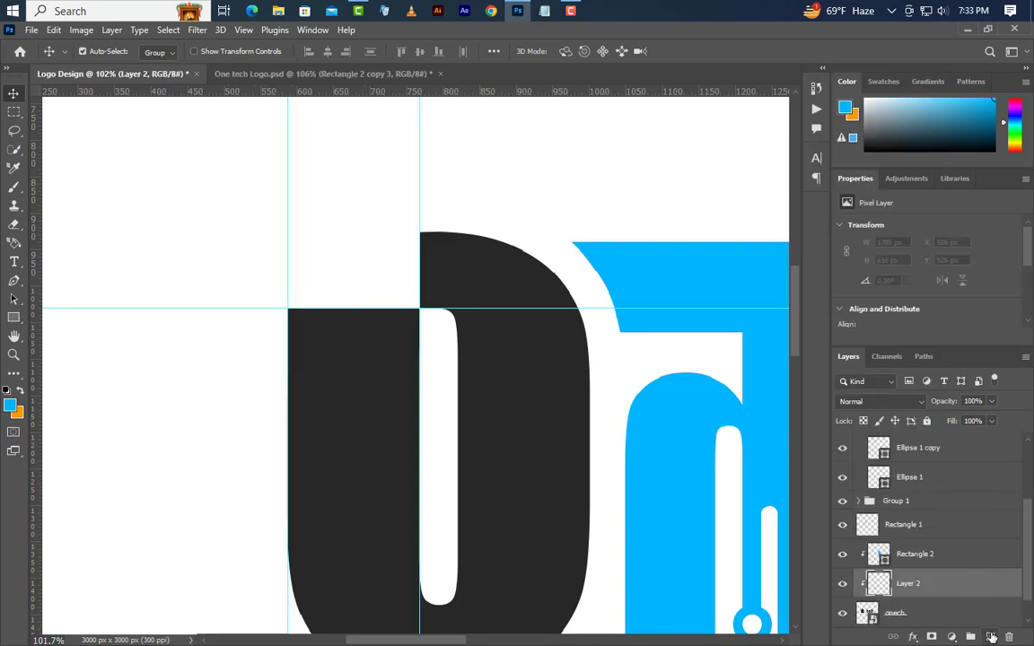
scroll(206, 298, down, 2)
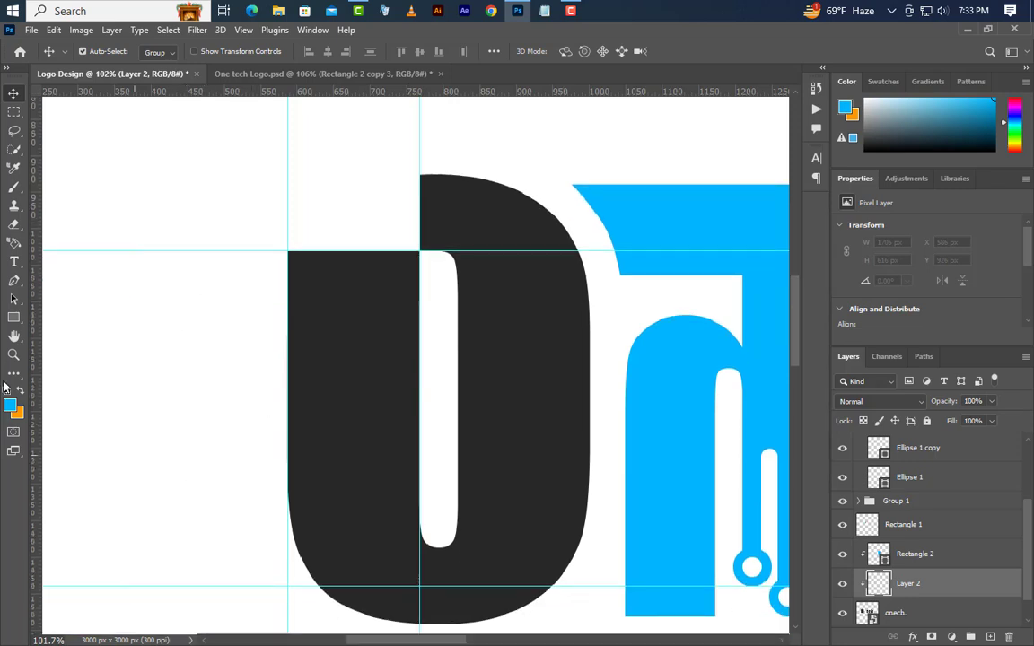
click(14, 317)
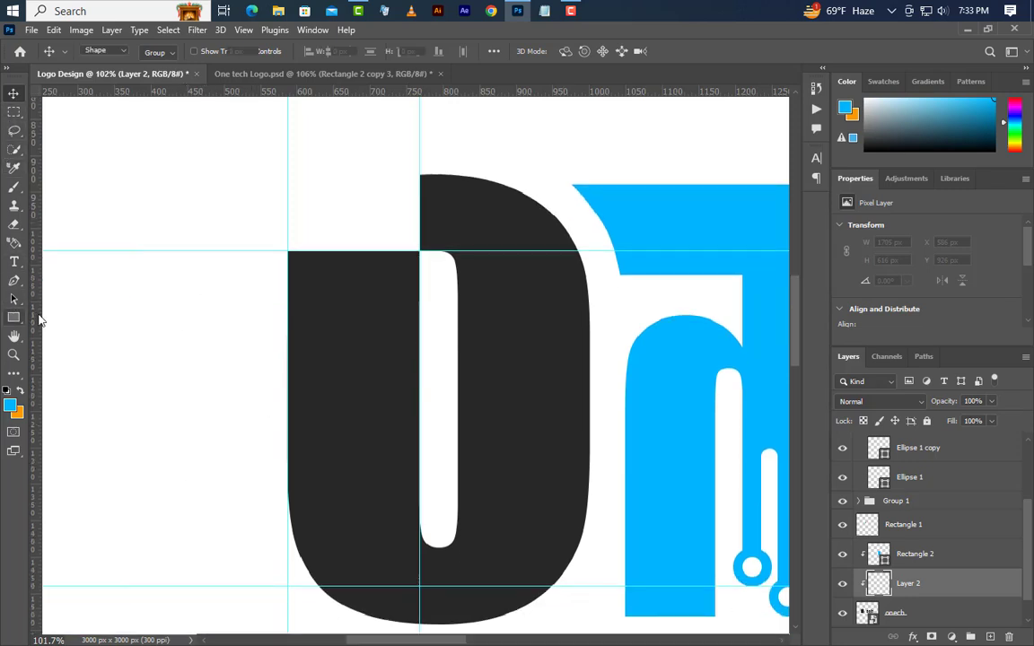
drag(258, 151, 605, 631)
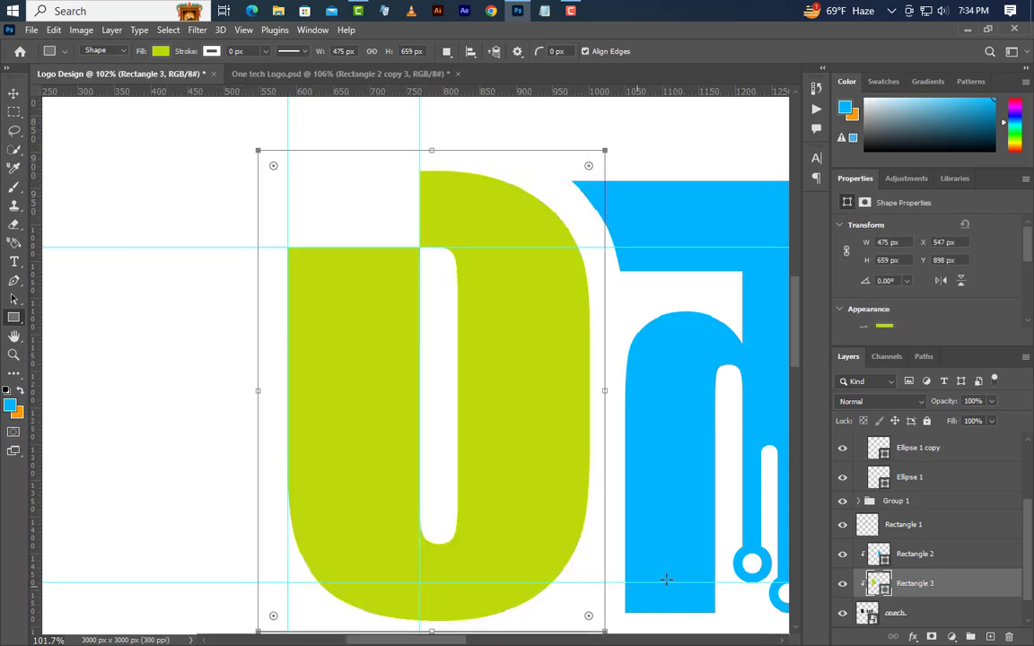
Step: Recolour the clipped rectangle over the O with the orange background colour ff9c00
double_click(885, 592)
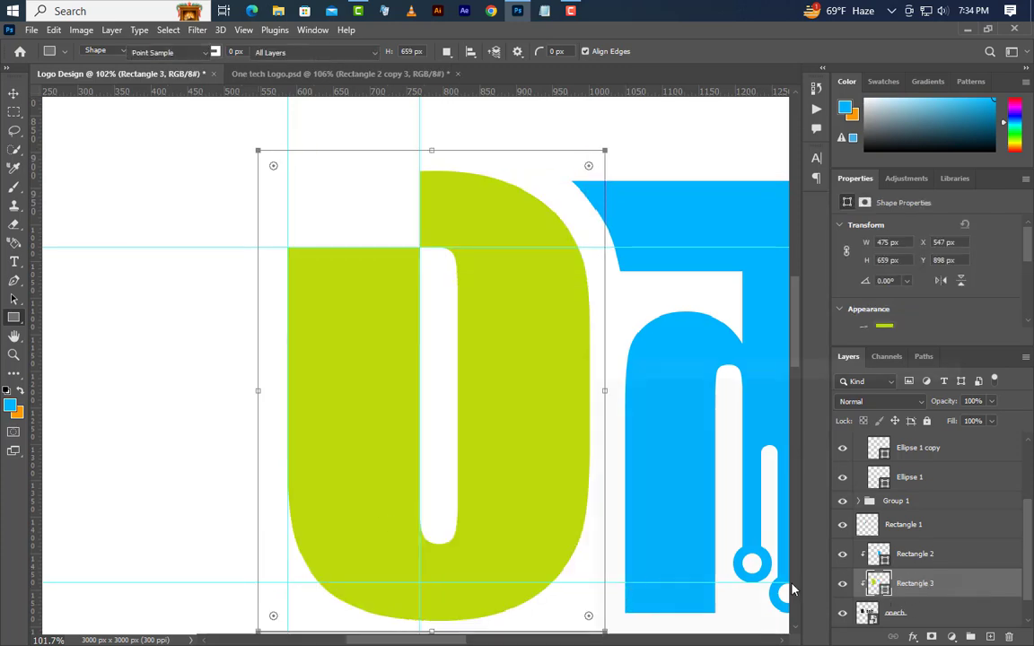
click(19, 415)
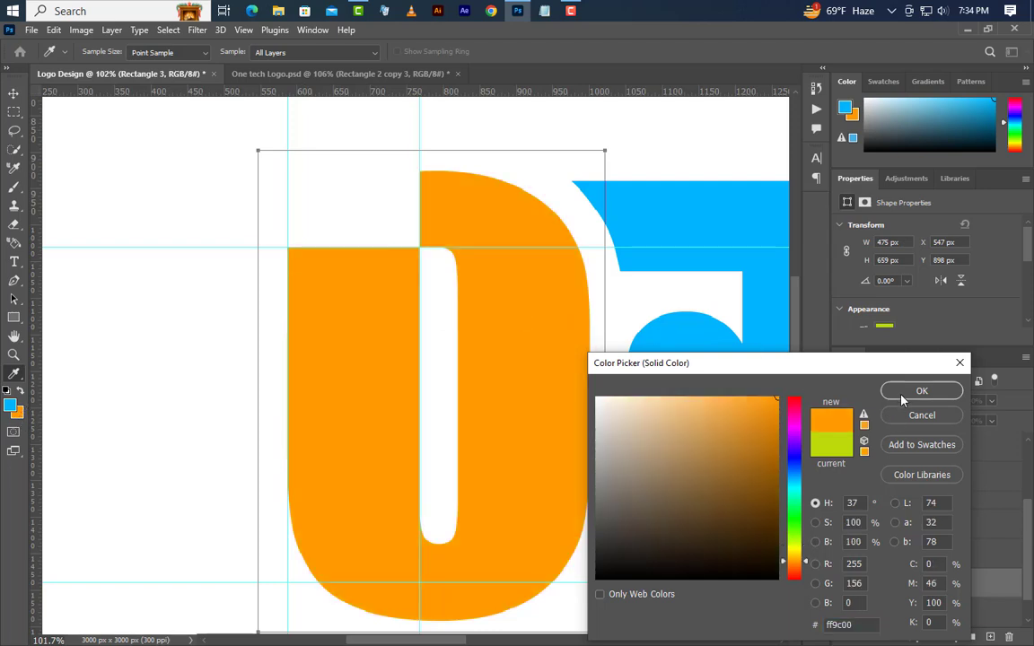
click(902, 399)
Step: On a new layer above Rectangle 2, draw a square from the O's left guide above the cut-away corner and size it to 154 px
scroll(392, 150, up, 5)
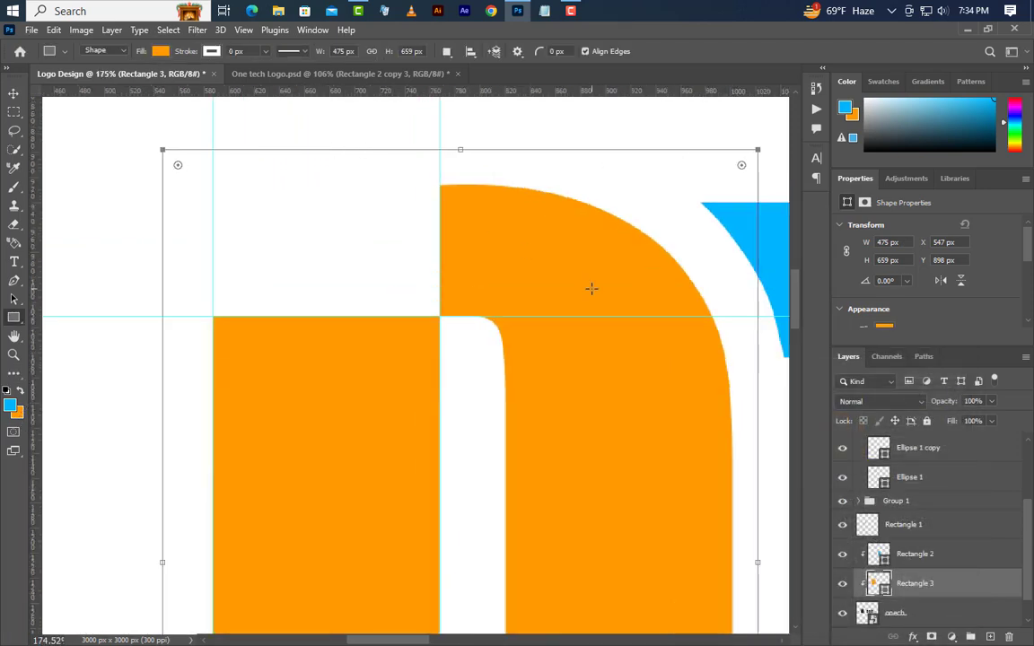
click(968, 558)
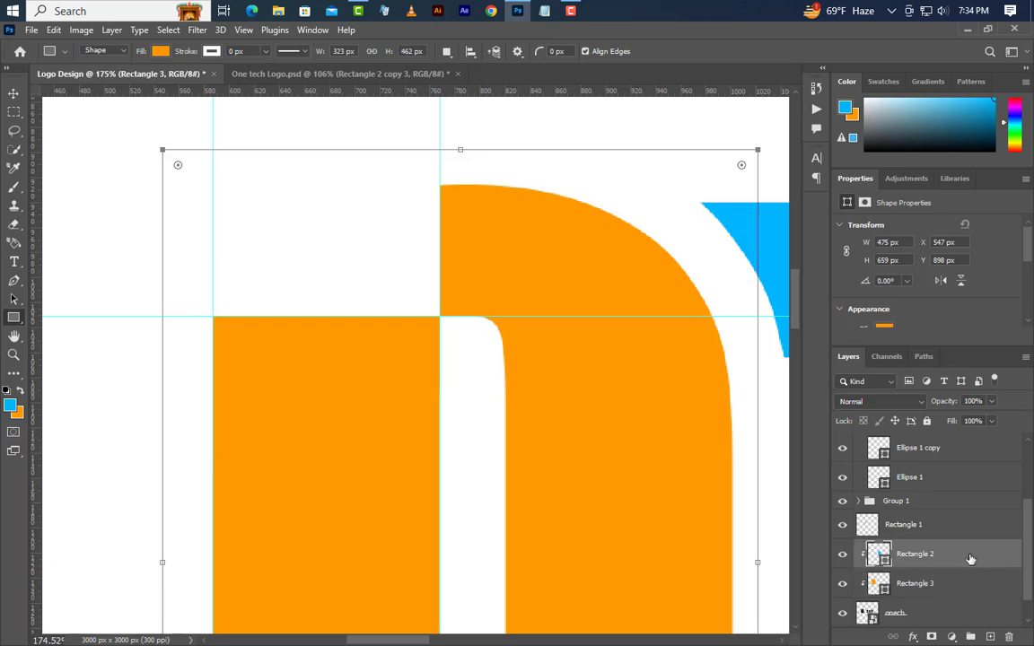
click(992, 637)
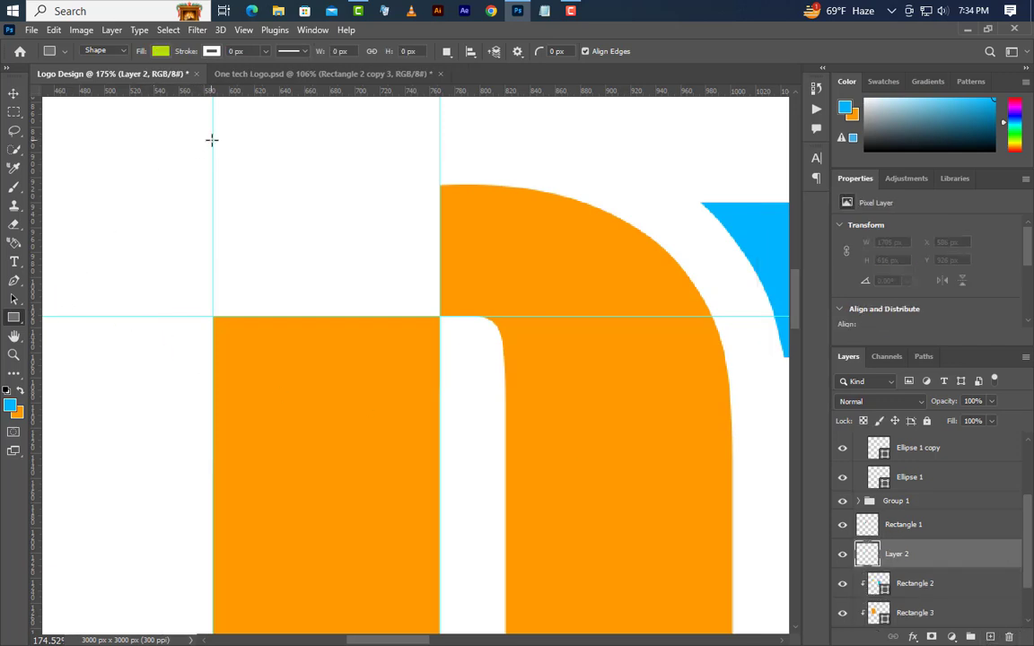
mouse_move(212, 139)
mouse_down()
mouse_move(395, 294)
mouse_move(501, 319)
mouse_up()
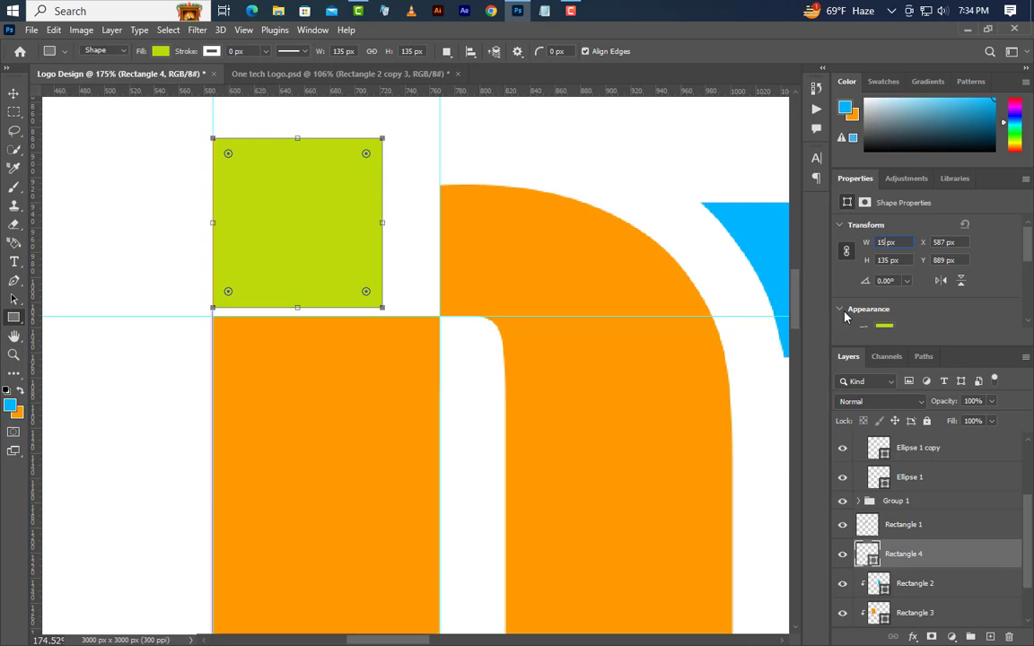
text(4)
key(Return)
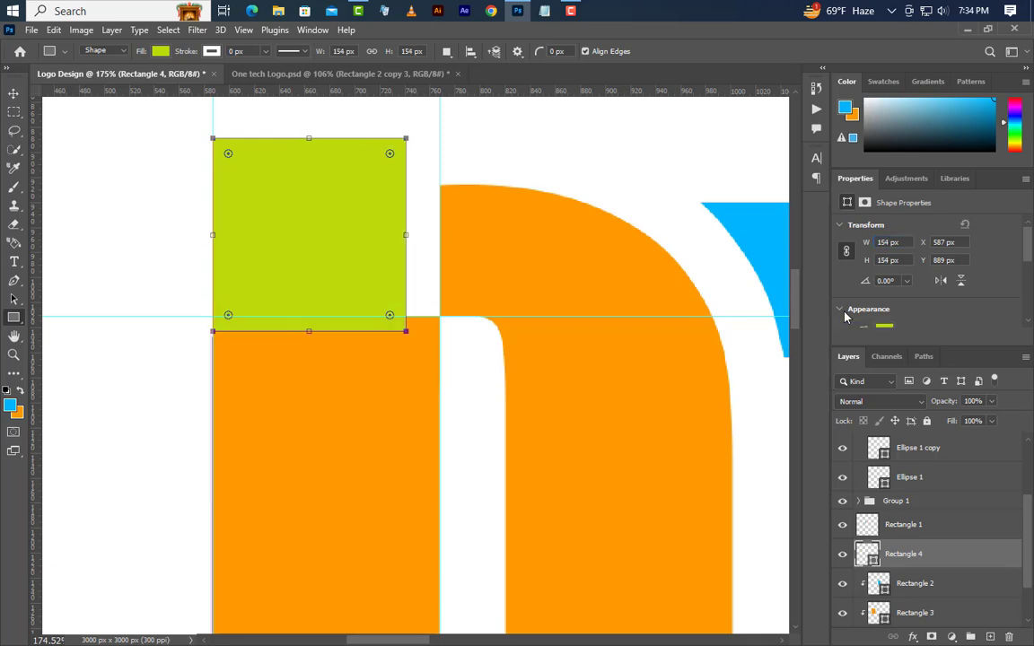
Step: Add a stroke layer style to the green square as a spacing gauge
right_click(962, 553)
click(905, 77)
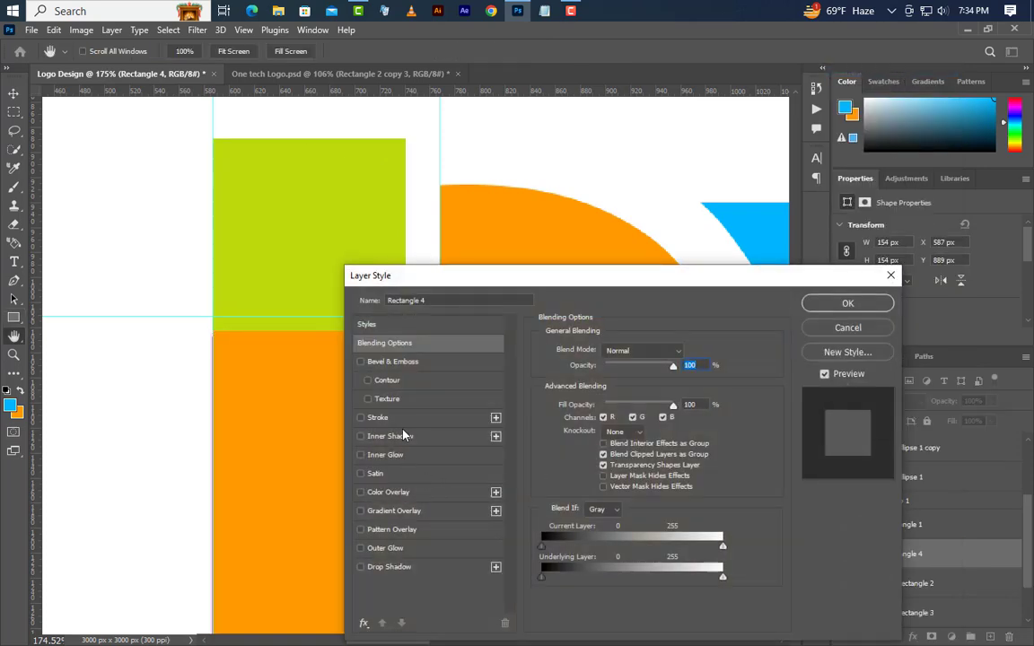
click(377, 418)
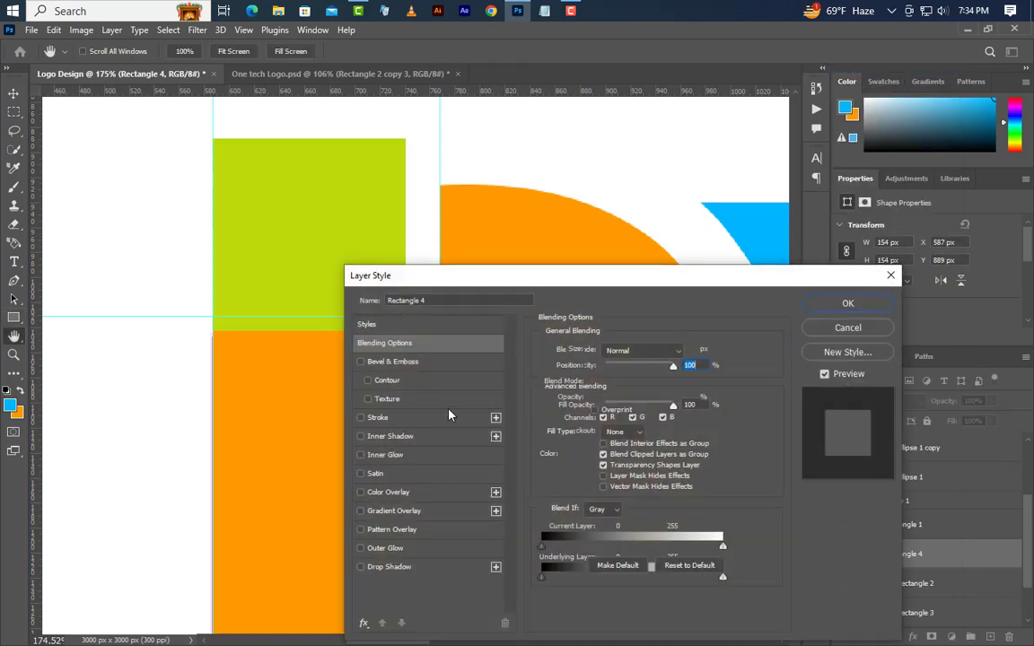
click(846, 306)
Step: Nudge the green square up and slightly right until its stroke touches the horizontal guide and the inner-opening guide, at X 589, Y 852 px
click(14, 92)
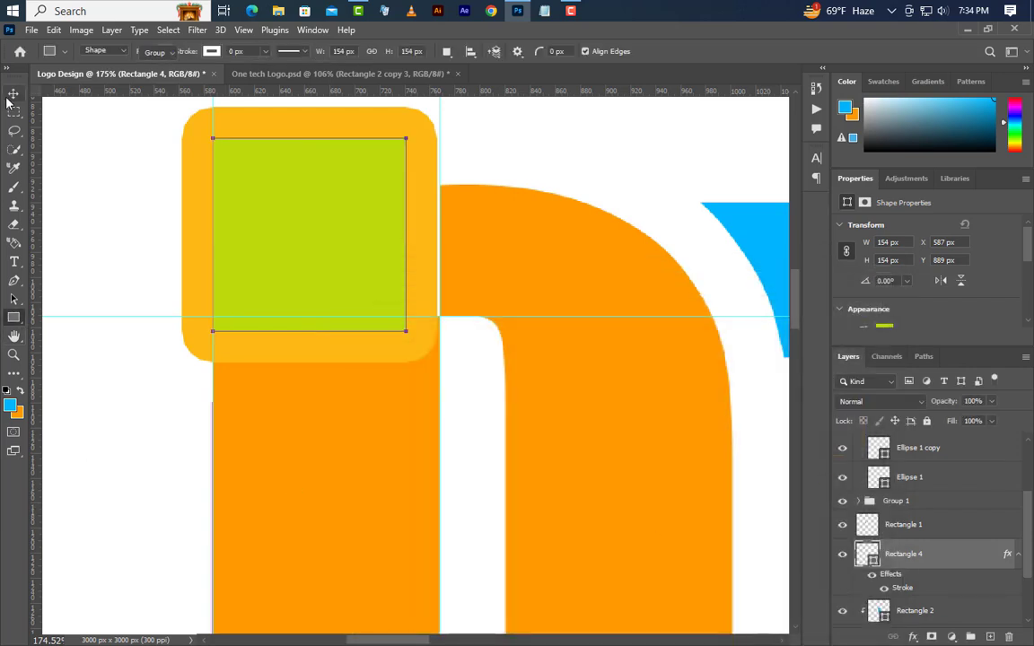
key(Up)
key(Up)
key(Up)
key(Up)
key(Up)
key(Up)
key(Up)
key(Up)
key(Up)
key(Up)
key(Up)
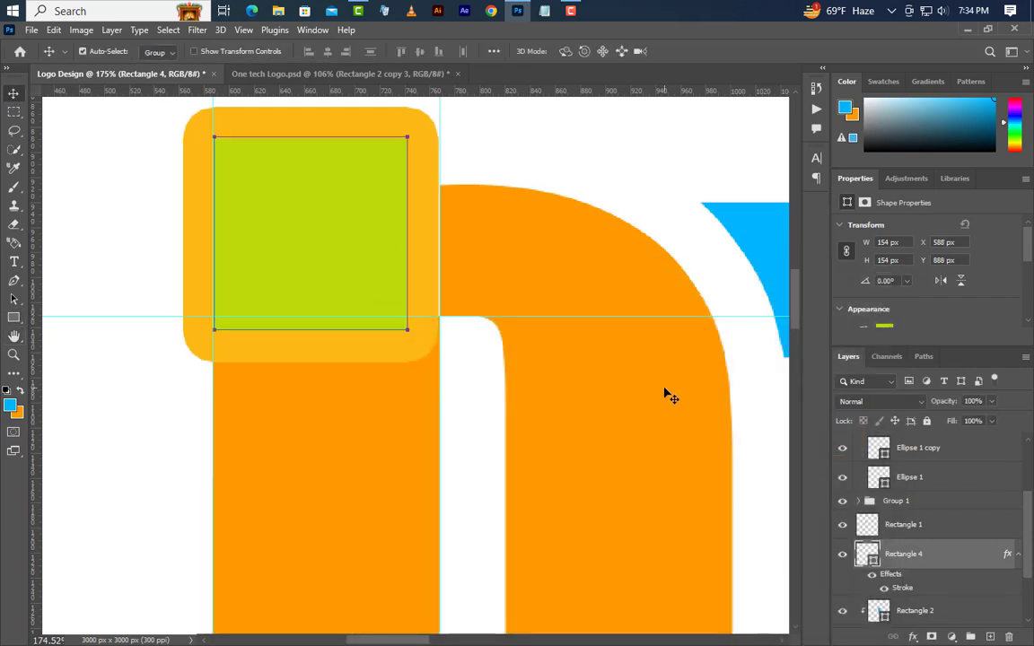
key(Right)
key(Up)
key(Up)
key(Up)
key(Up)
key(Up)
key(Up)
key(Up)
key(Up)
key(Up)
key(Up)
key(Up)
key(Up)
key(Up)
key(Up)
key(Up)
key(Up)
key(Up)
key(Up)
key(Up)
key(Up)
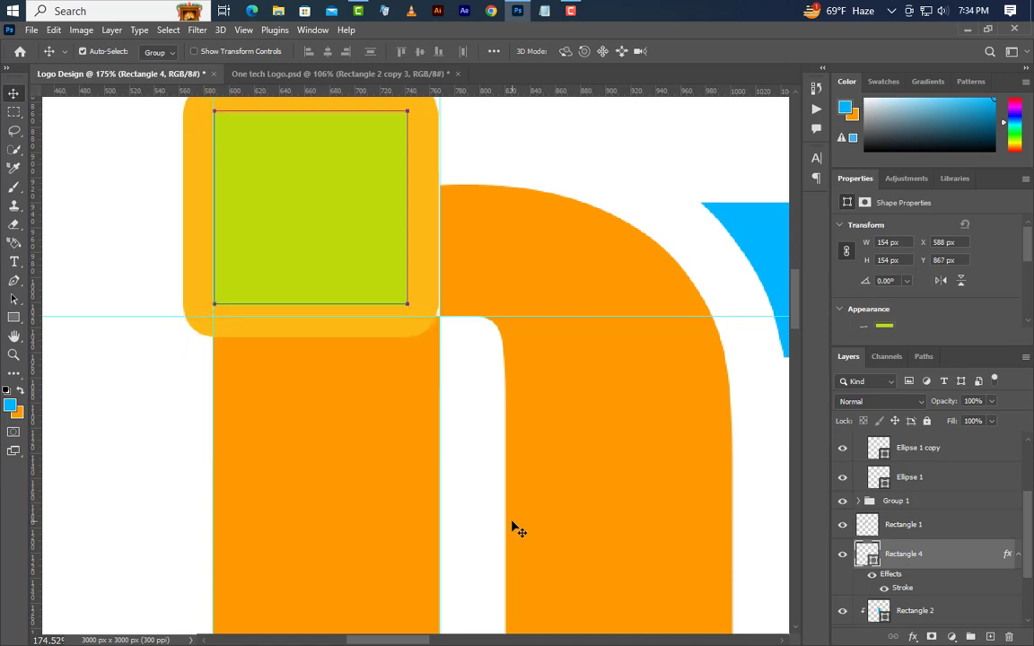
key(Up)
key(Up)
key(Up)
key(Right)
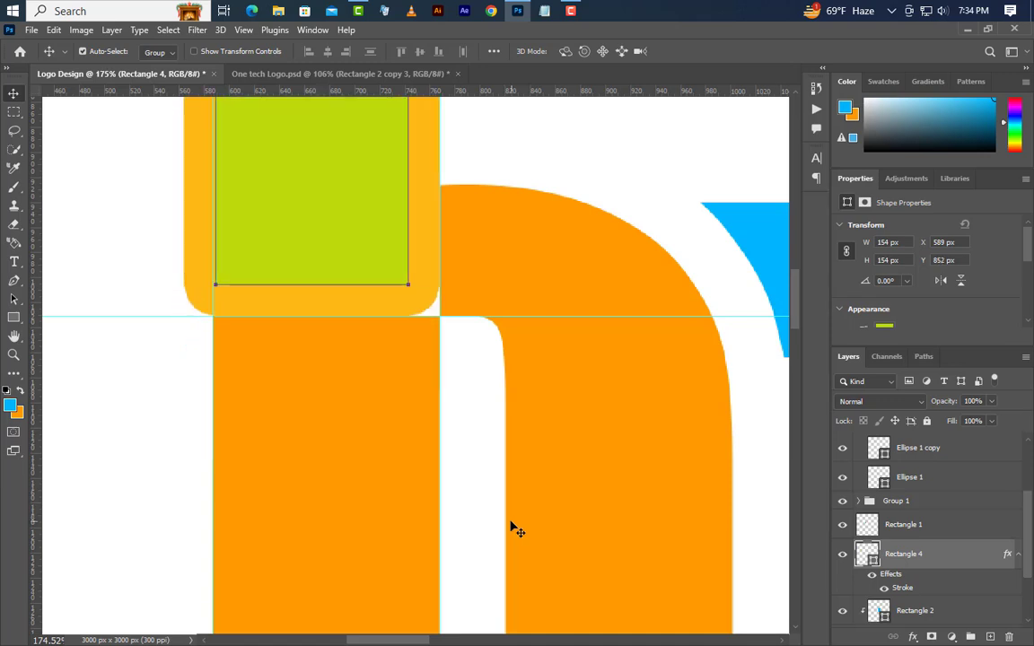
Step: Remove the square's stroke effect and enlarge the square to about 156 px so its left edge meets the O's left guide
scroll(447, 494, down, 3)
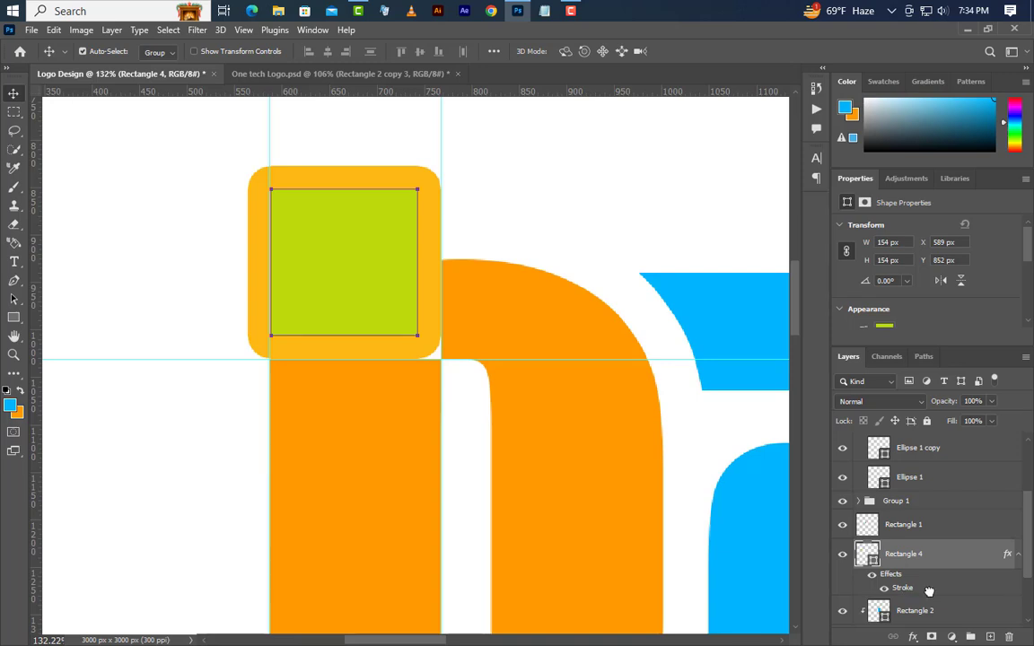
mouse_move(929, 592)
mouse_down()
mouse_move(906, 574)
mouse_move(1008, 638)
mouse_up()
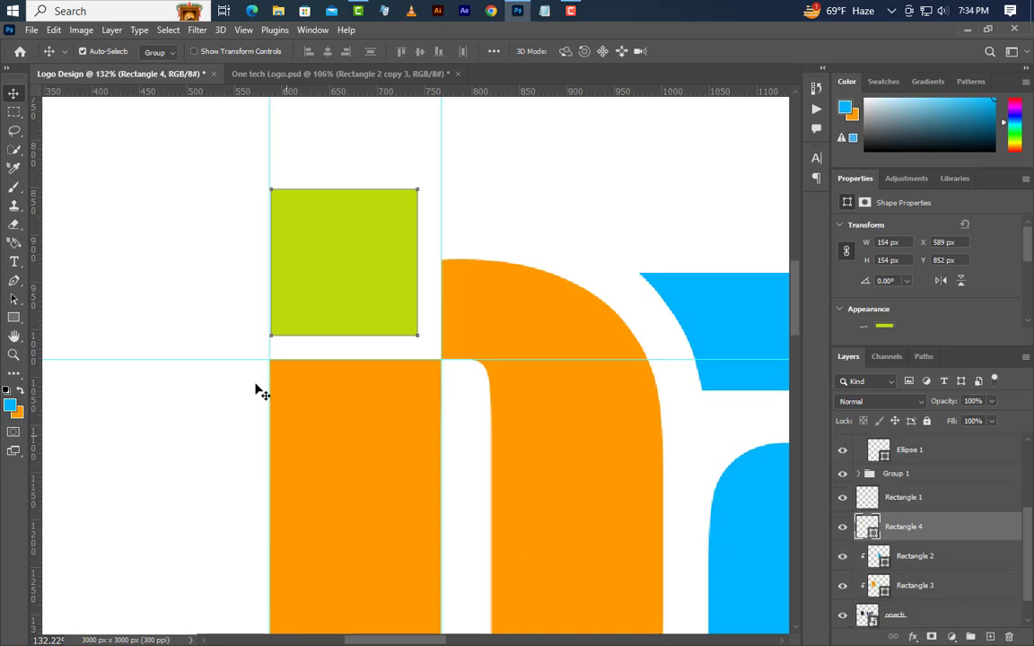
scroll(327, 242, up, 4)
key(u)
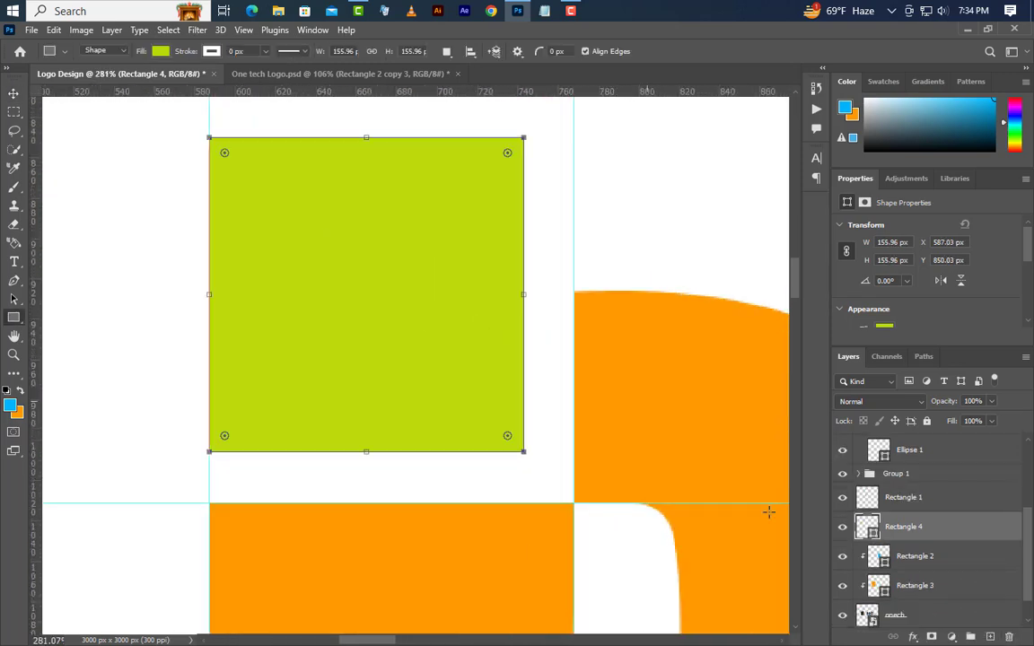
Step: Duplicate the green square and recolour the copy with the O's orange ff9c00
right_click(994, 531)
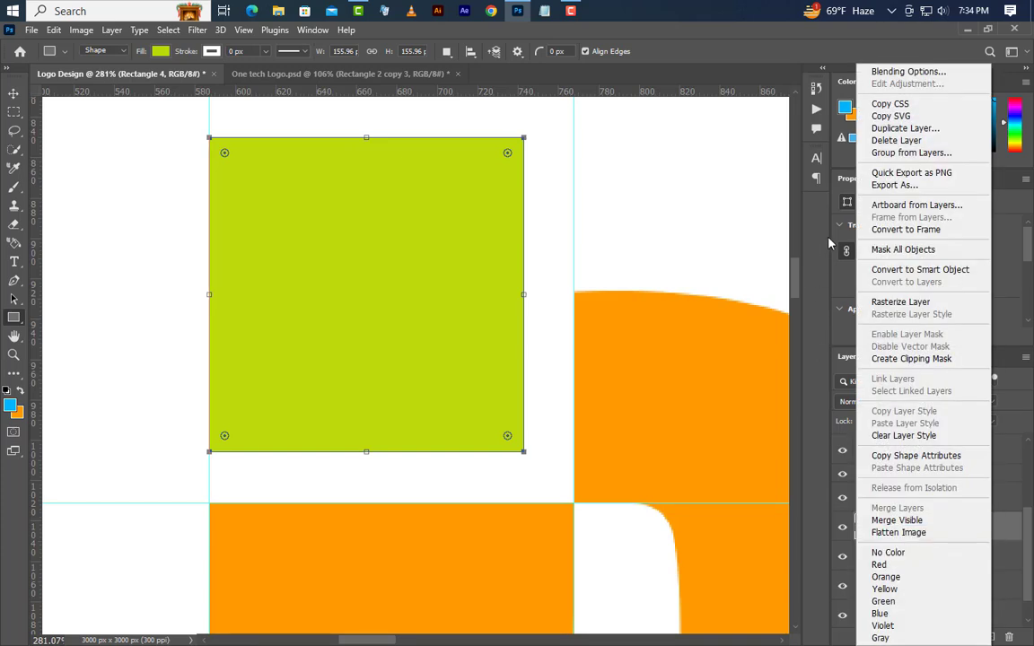
click(905, 128)
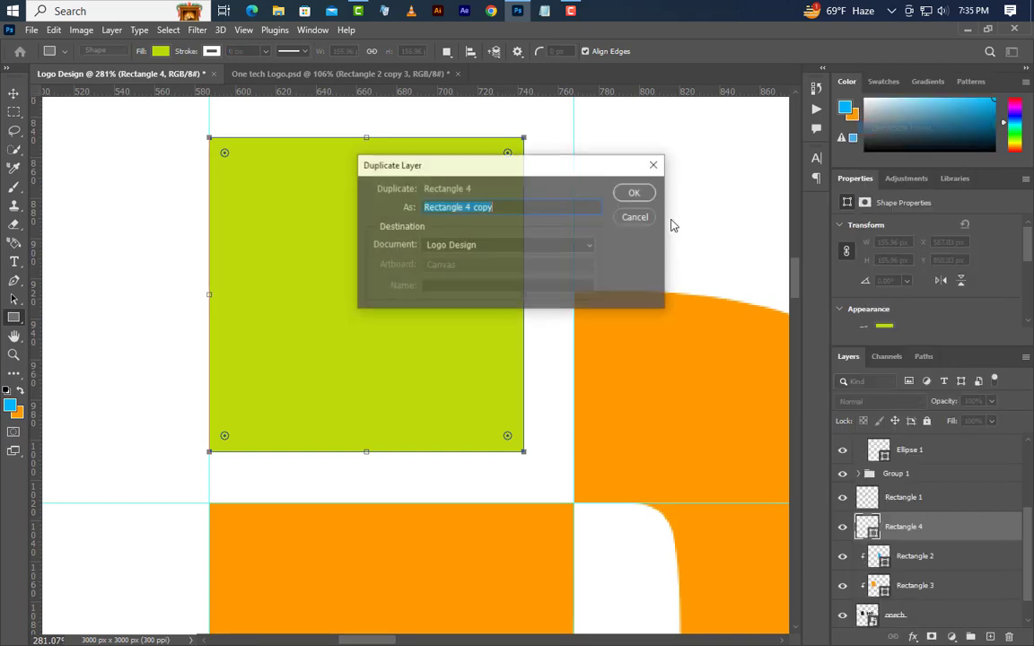
click(635, 194)
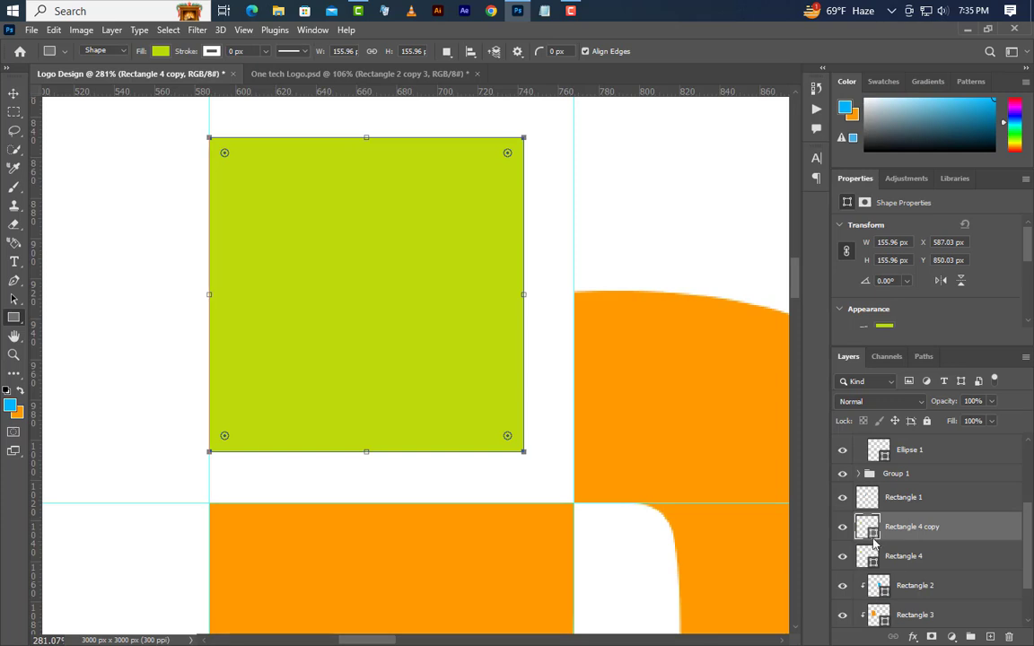
double_click(873, 542)
click(505, 516)
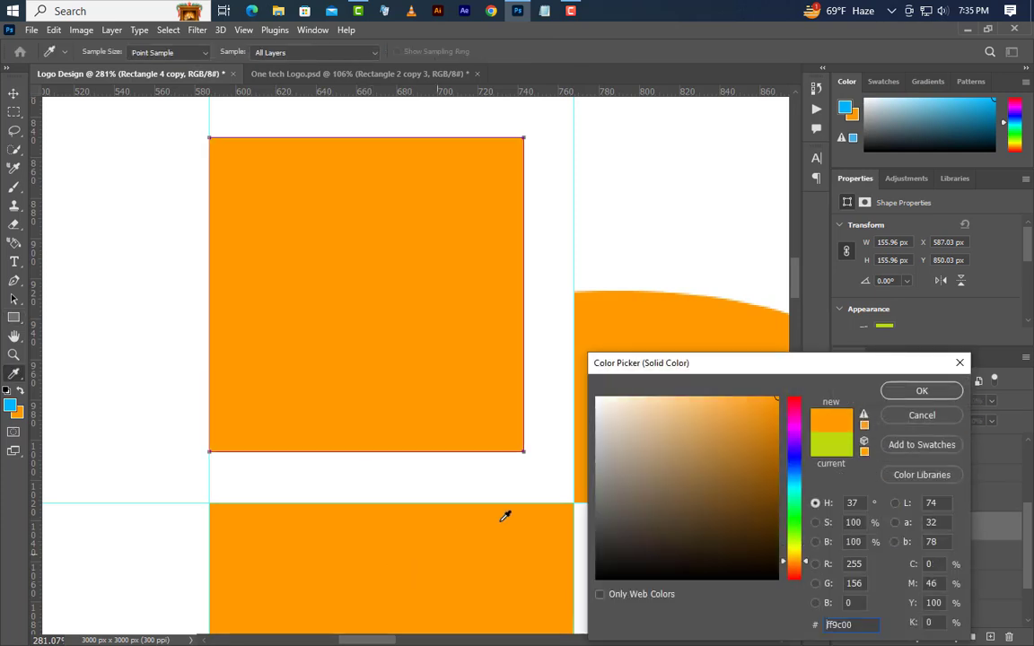
click(921, 392)
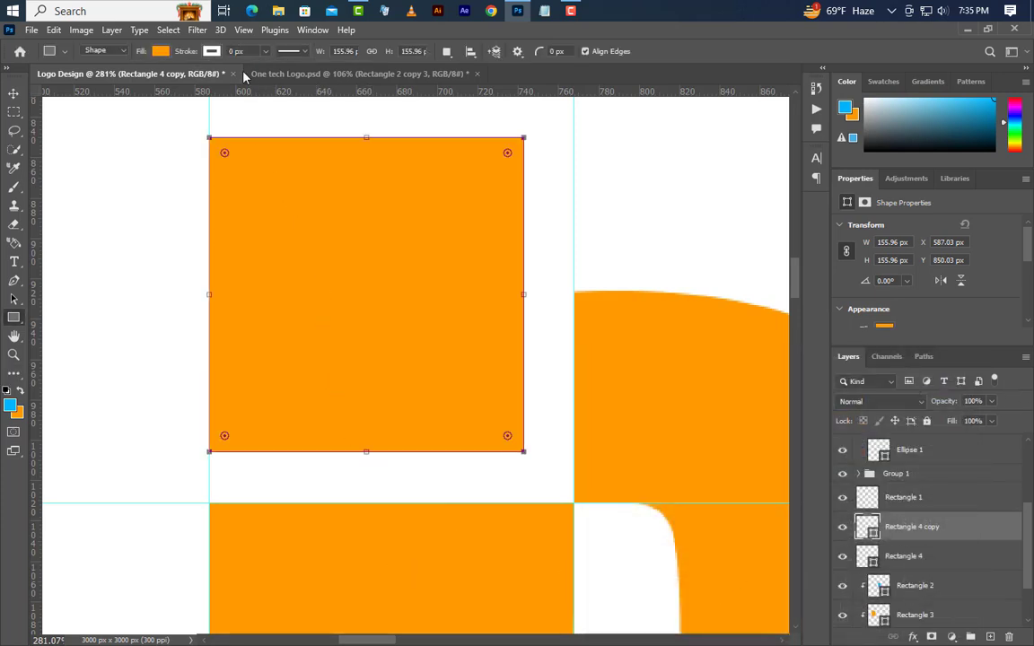
Step: Scale the orange copy down to about 34 px, keeping it centred against the green square's left edge
click(55, 30)
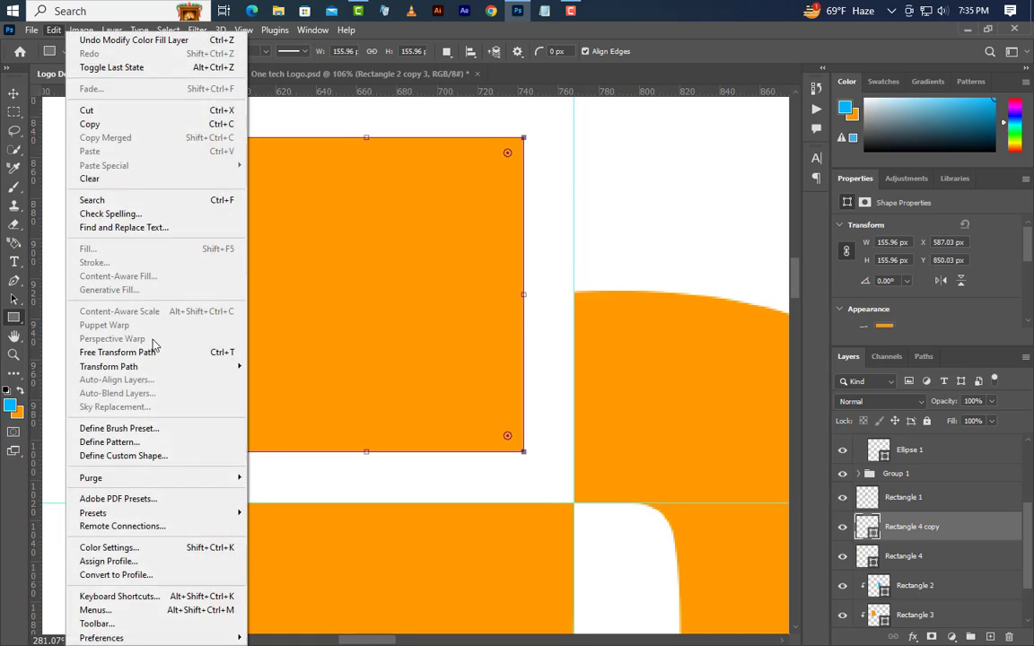
click(184, 353)
drag(527, 294, 279, 294)
click(701, 52)
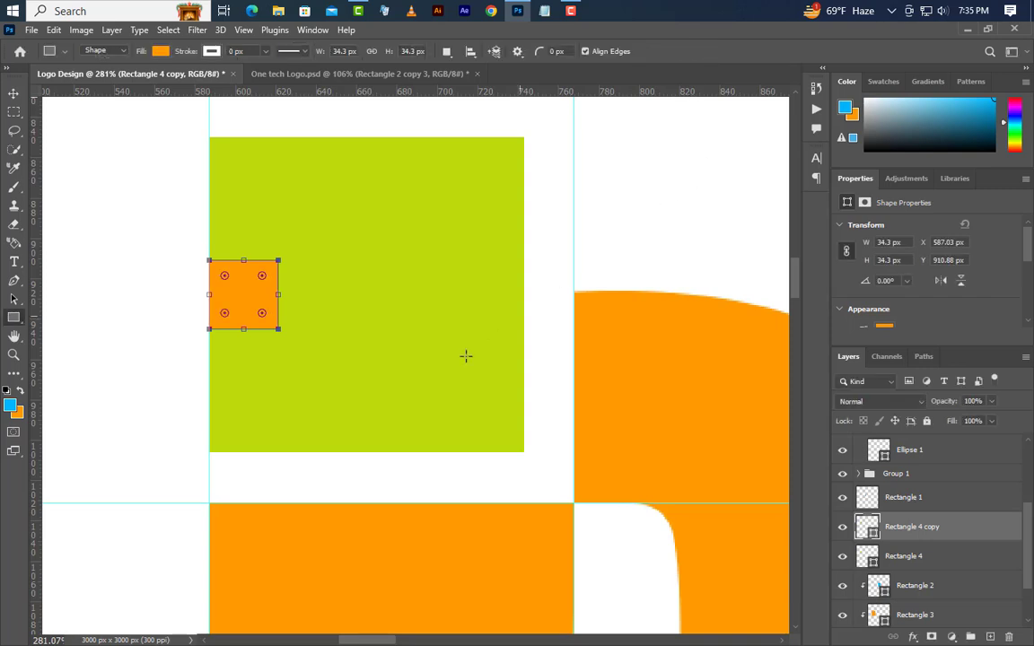
Step: Duplicate the small orange square twice to the right, edge to edge, forming a row of three
click(13, 94)
drag(259, 302, 329, 302)
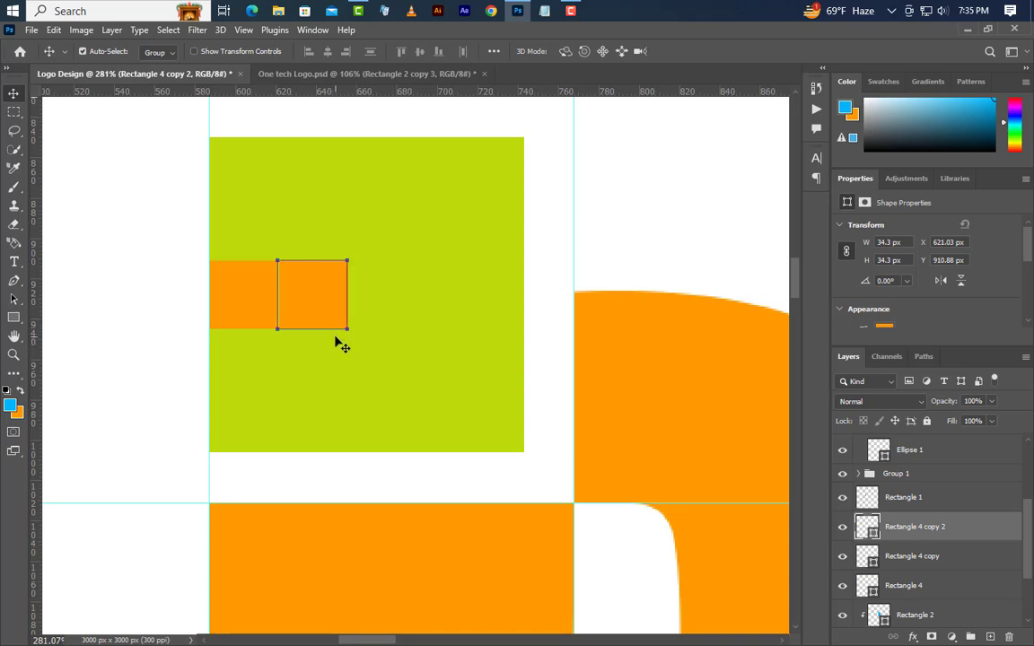
drag(328, 312, 384, 309)
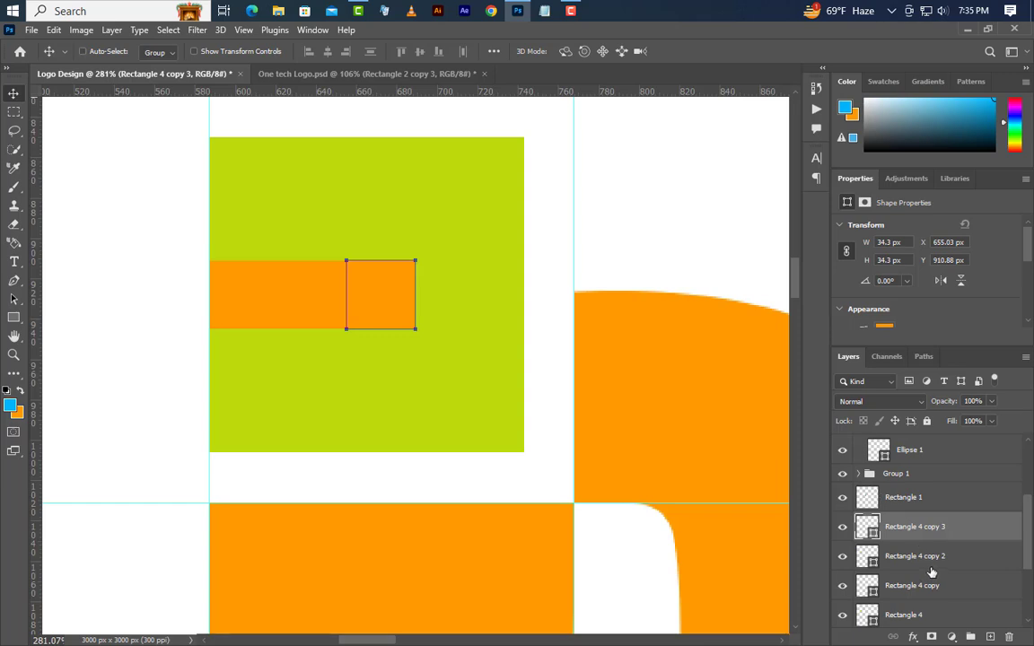
Step: Group the three small orange squares and scale the group to about 152% so the row spans the green square's full width
ctrl+click(930, 568)
ctrl+click(967, 598)
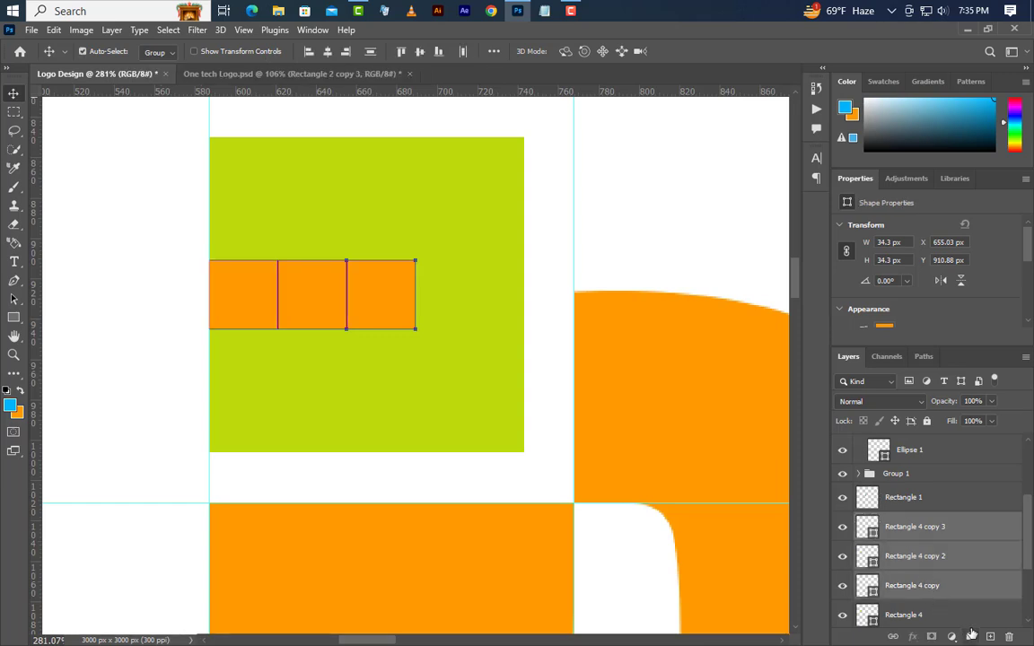
click(971, 636)
click(53, 29)
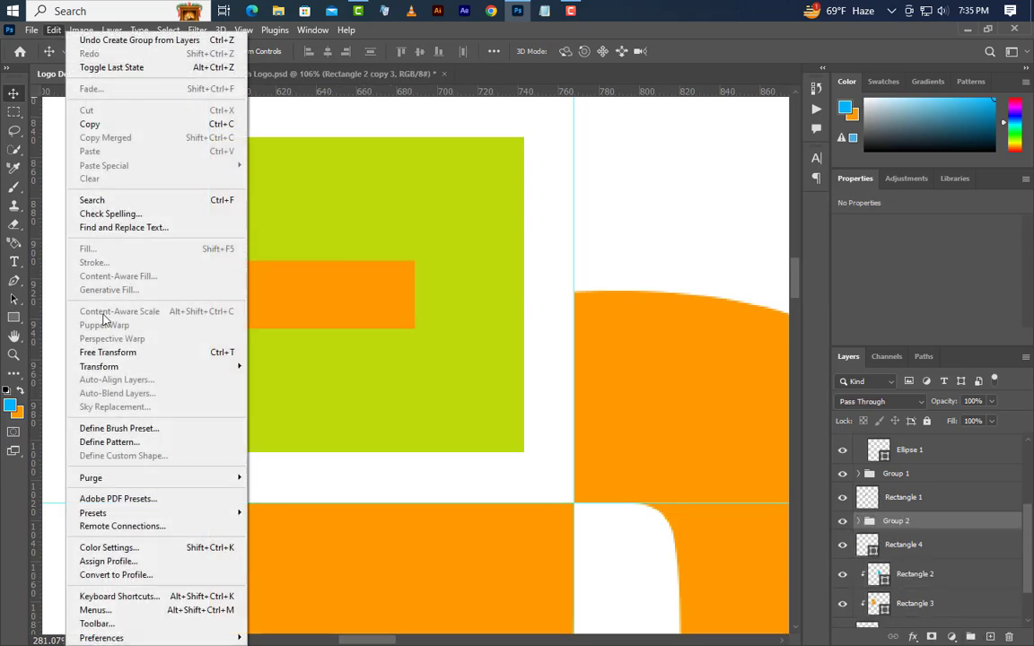
click(148, 351)
drag(419, 298, 526, 304)
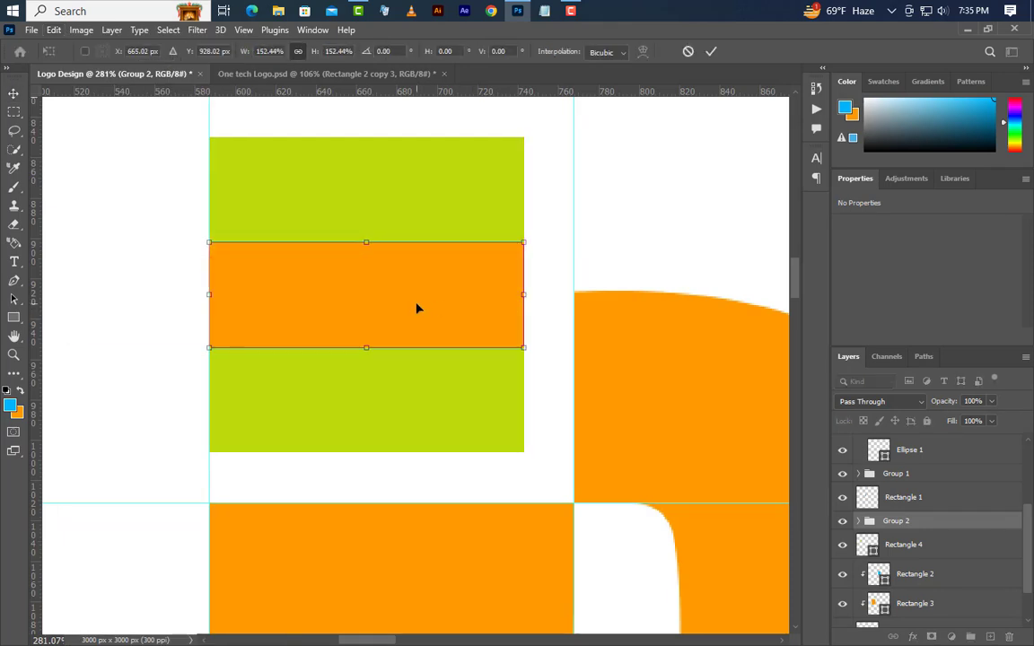
click(710, 52)
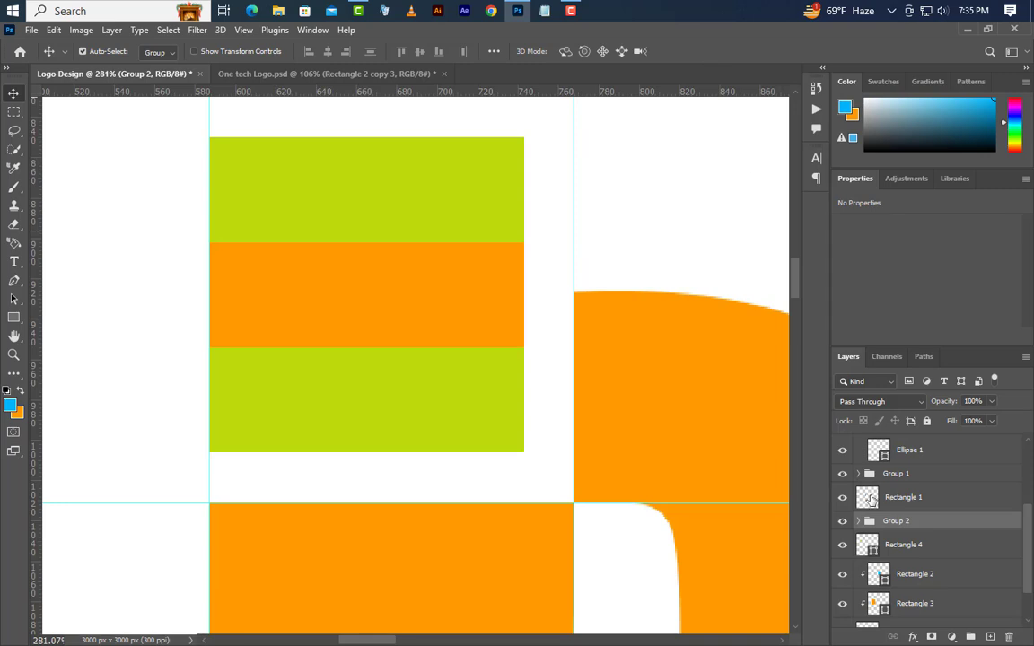
Step: Duplicate the group of three orange squares twice
right_click(957, 526)
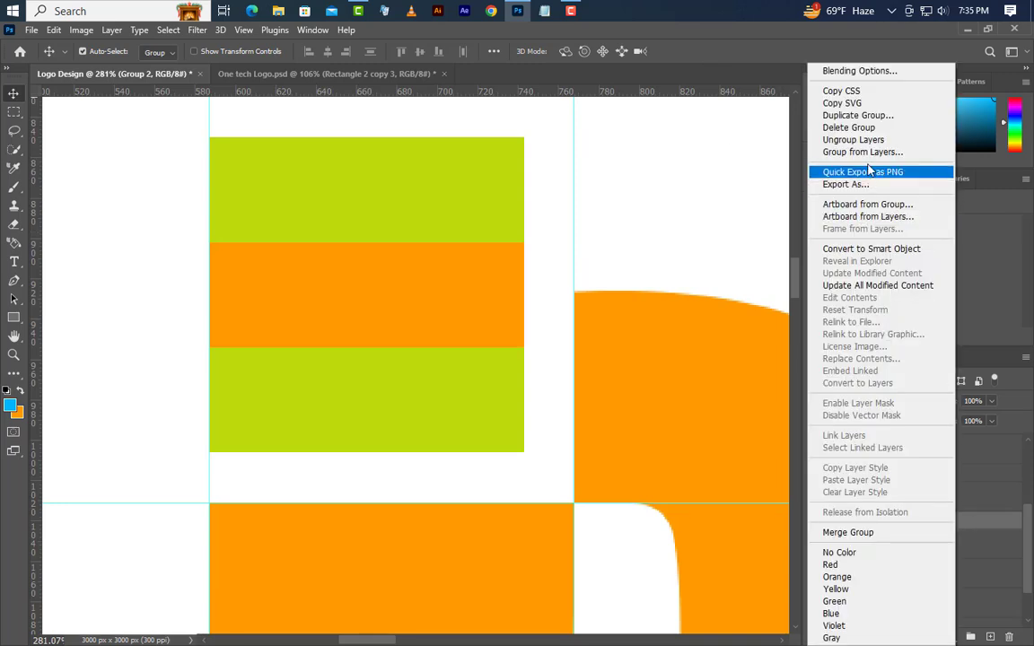
click(857, 115)
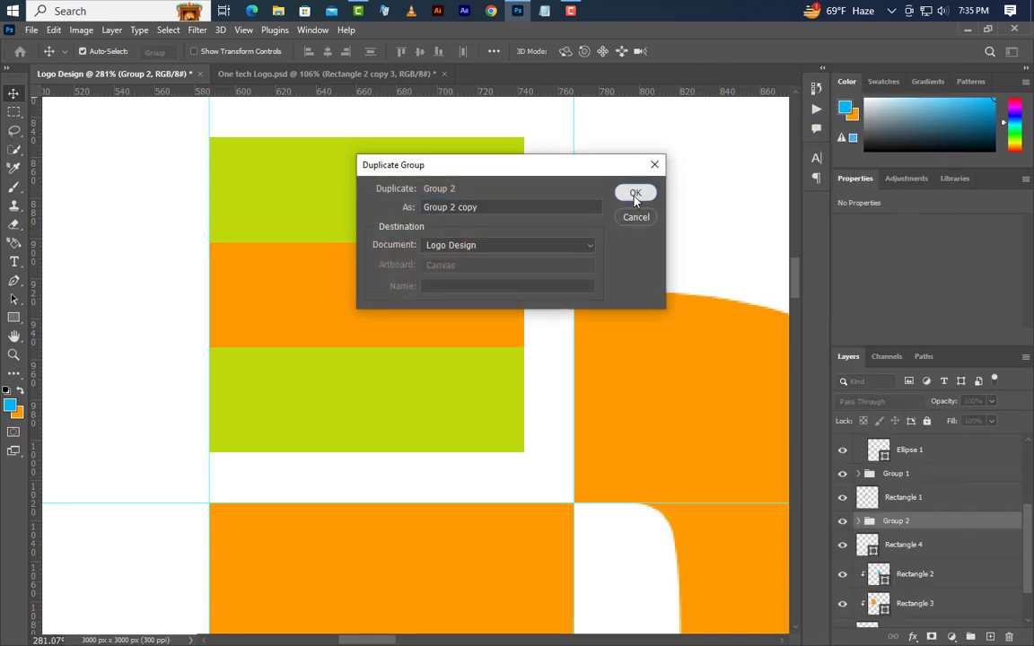
click(630, 191)
right_click(969, 522)
click(859, 111)
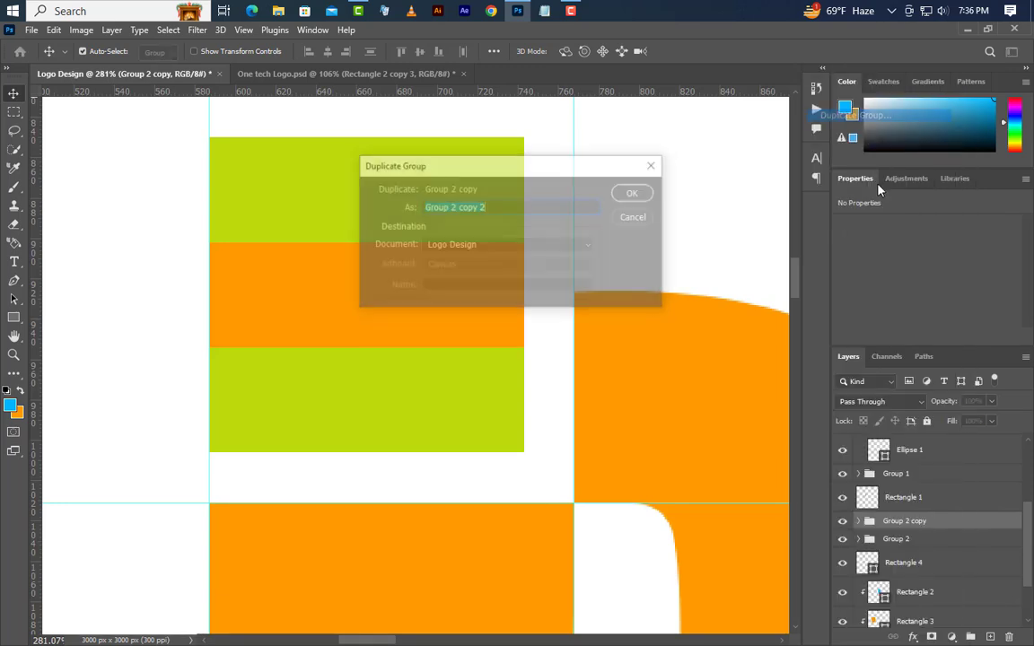
click(636, 193)
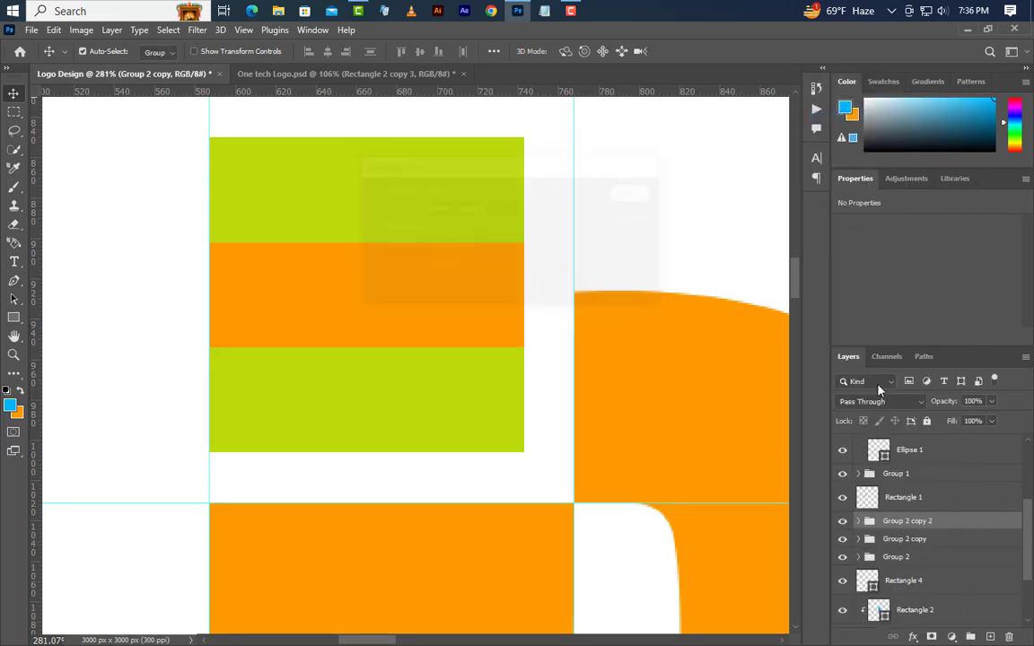
Step: Align one copied row to the green square's top edge and the other to its bottom edge, using the green square as the selection bounds
ctrl+click(873, 585)
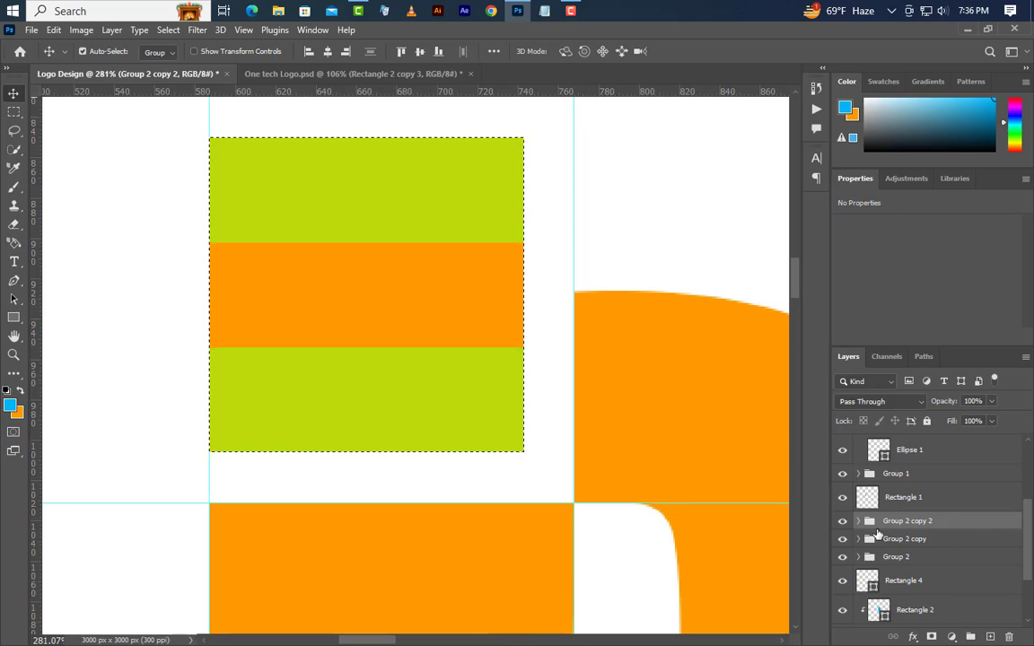
click(400, 51)
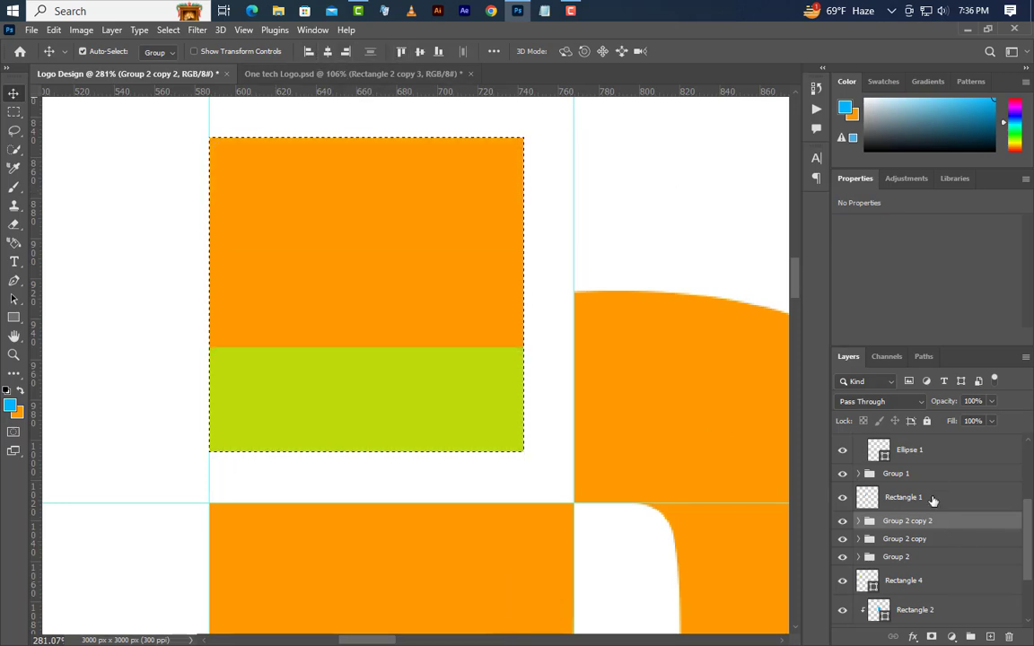
click(928, 543)
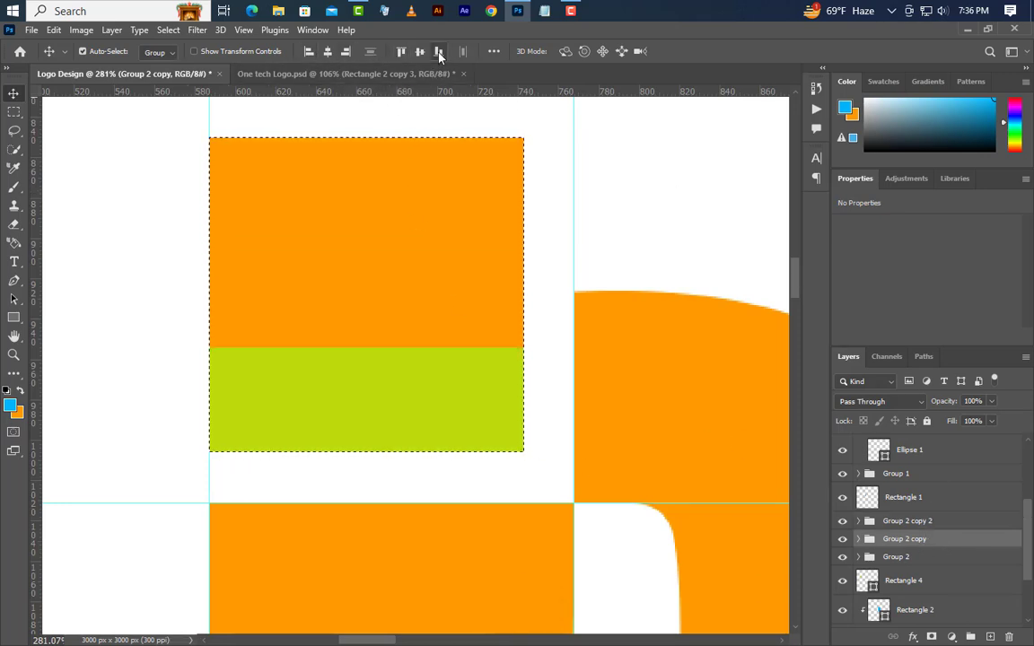
click(438, 51)
click(917, 557)
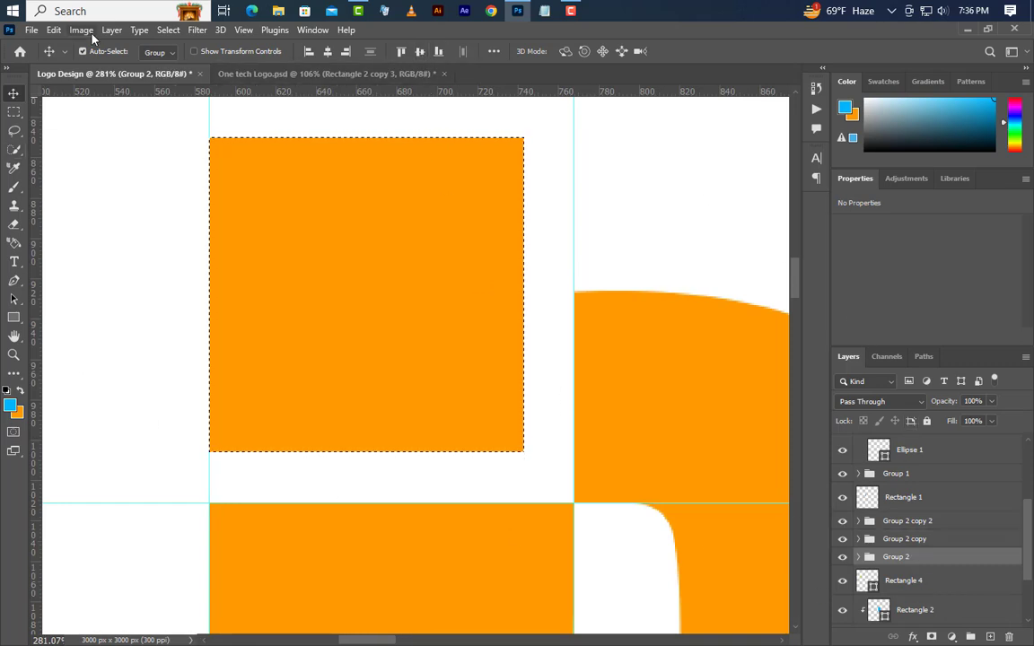
click(168, 29)
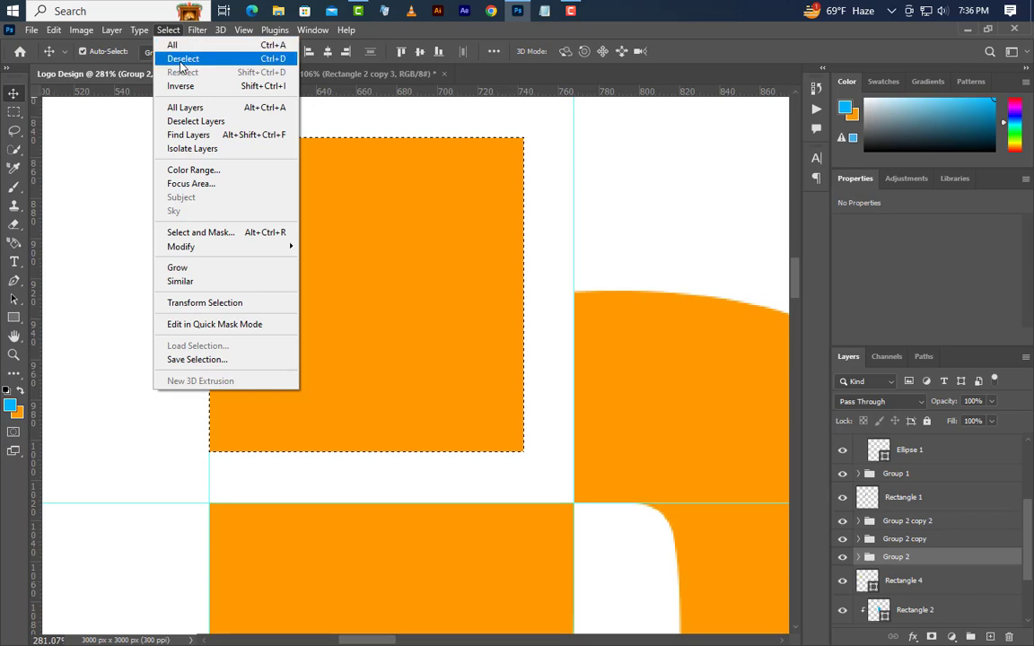
click(170, 56)
Step: Dissolve the three row groups while keeping their orange squares
click(1009, 636)
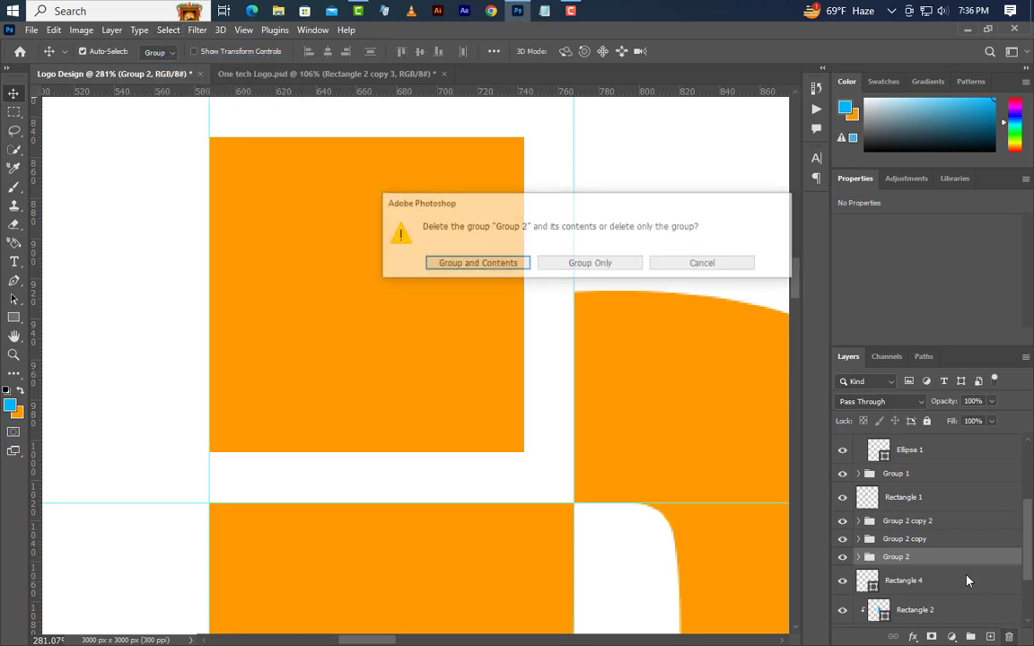
click(588, 265)
click(933, 541)
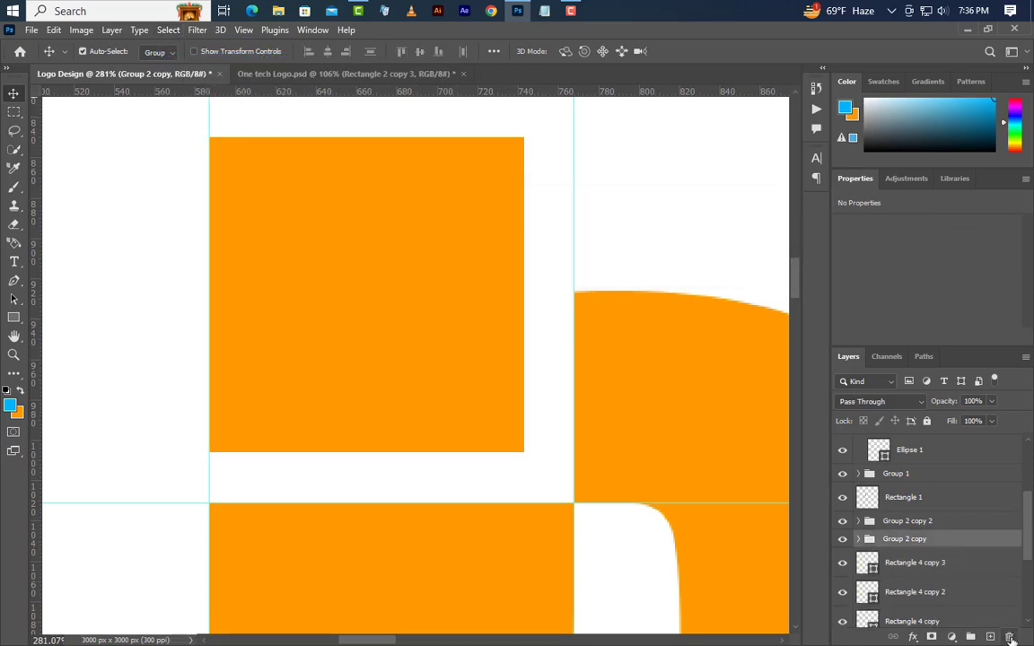
click(1010, 637)
click(588, 264)
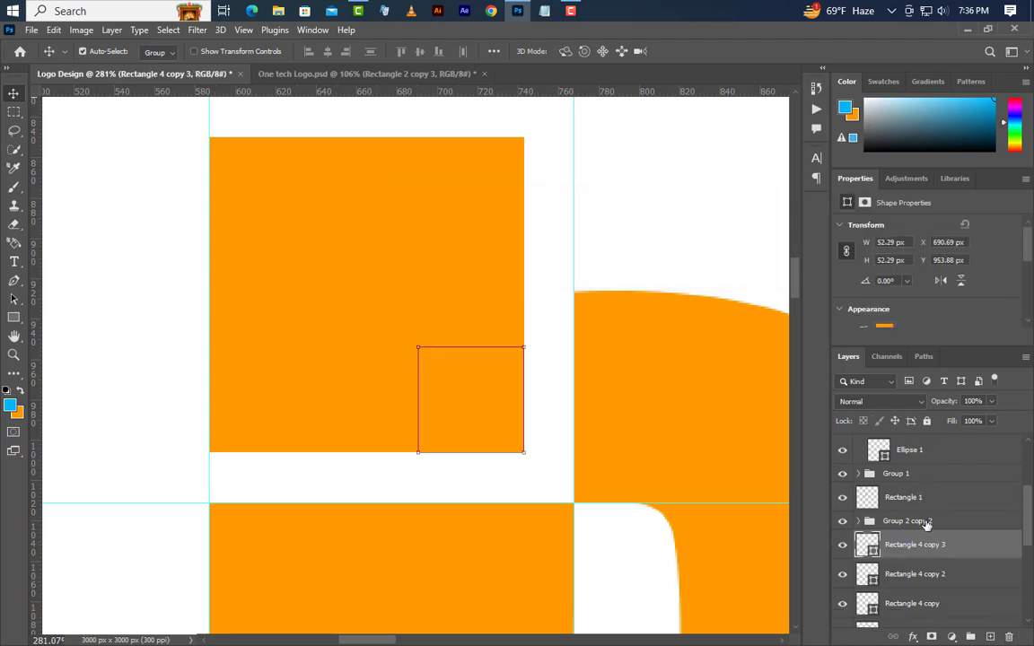
click(926, 526)
click(1009, 637)
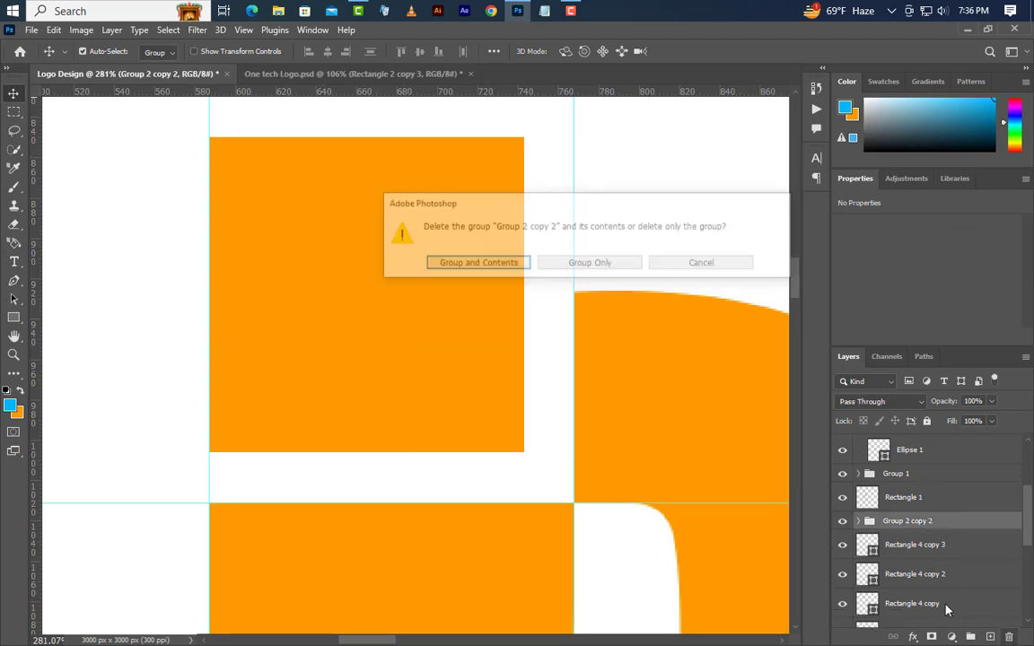
click(571, 266)
Step: Delete the top-middle, bottom-middle, right-middle and left-middle orange squares to leave a checker pattern
click(369, 183)
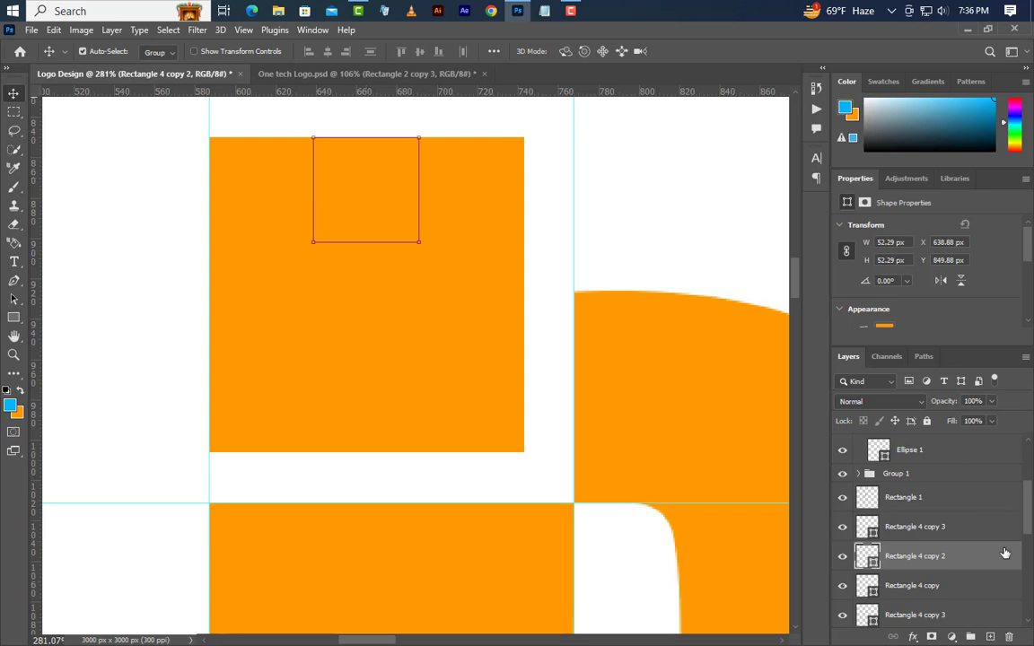
click(1008, 636)
click(429, 263)
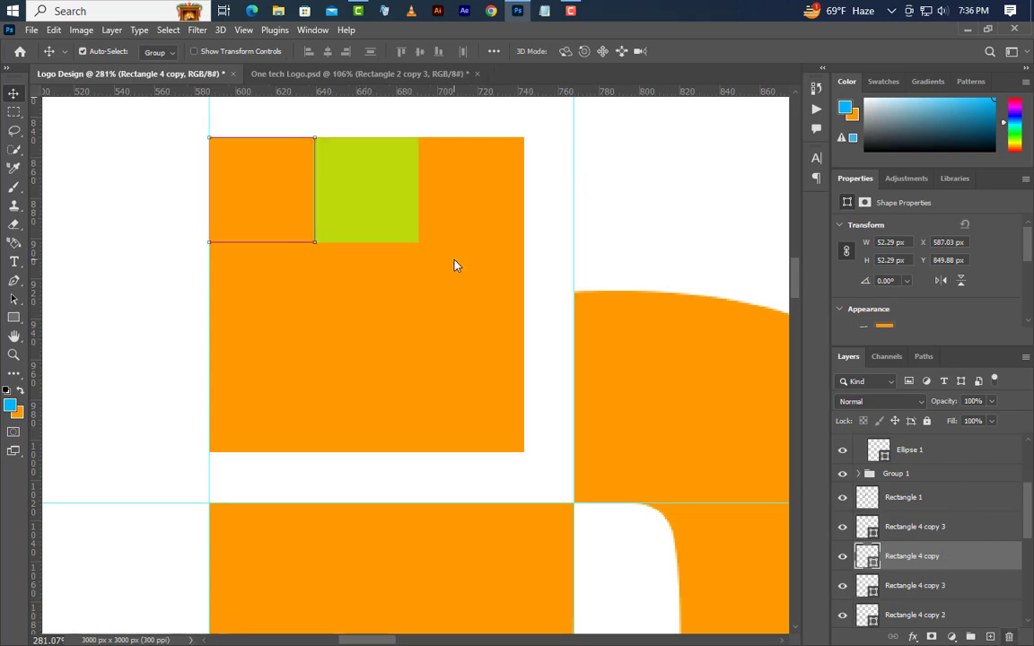
click(390, 432)
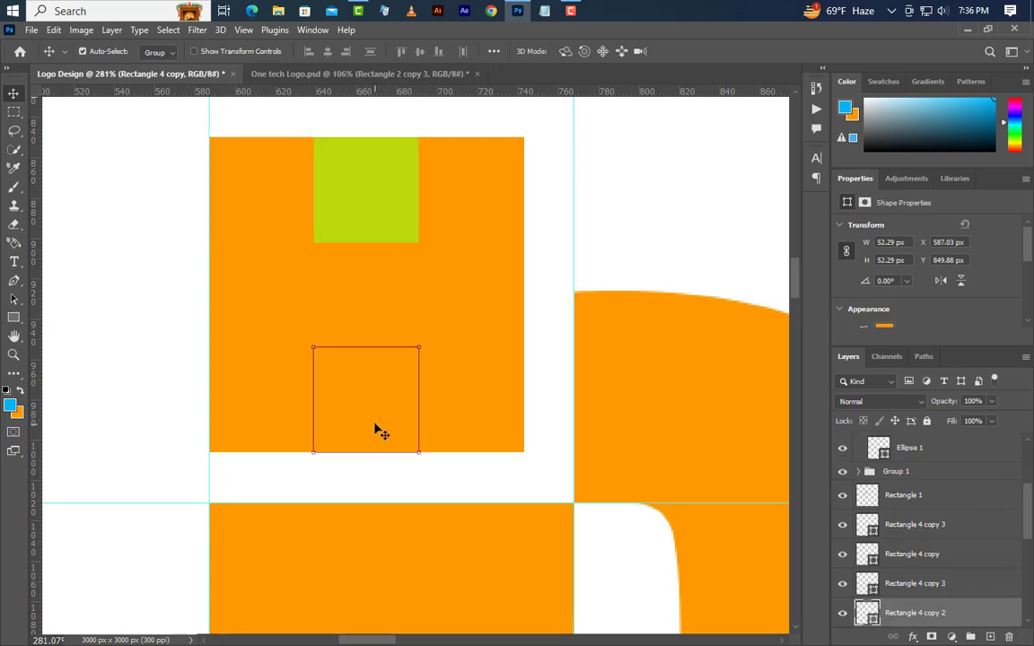
click(1009, 637)
click(450, 263)
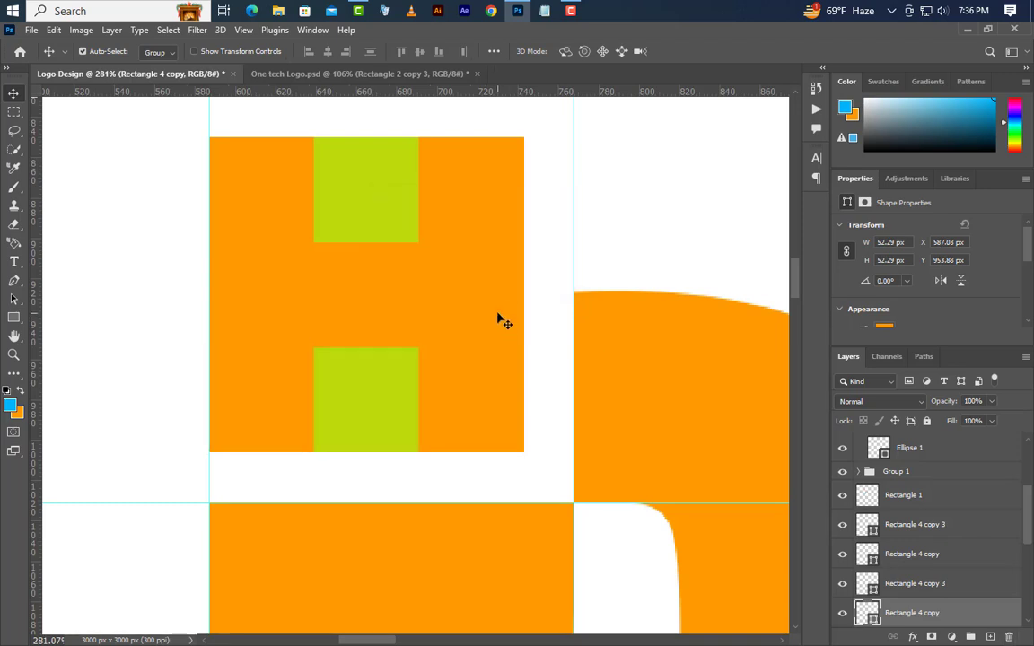
click(500, 321)
click(1009, 637)
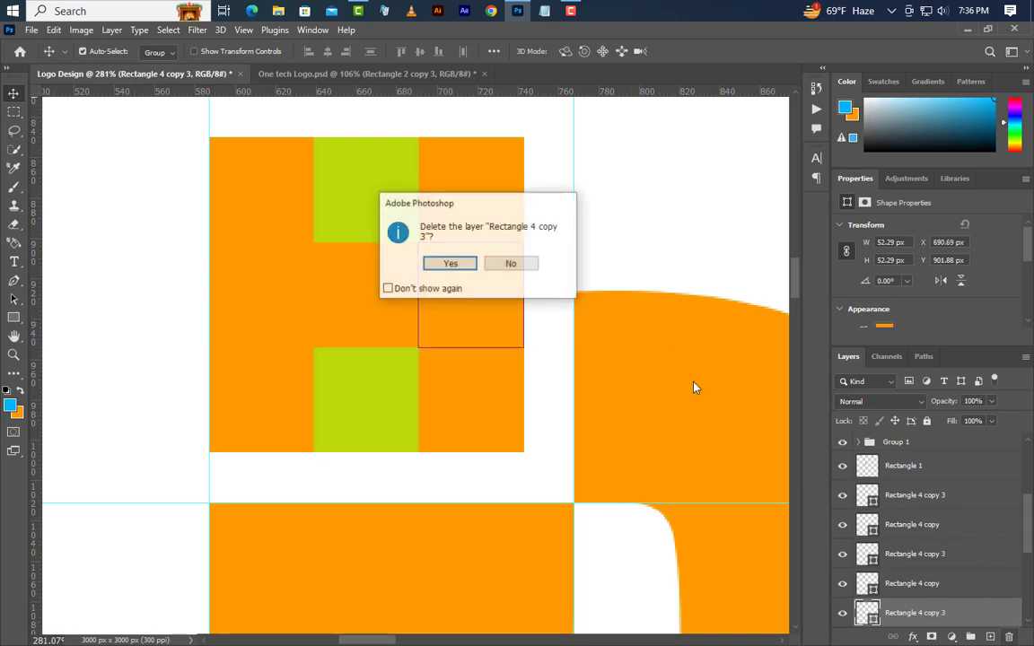
click(459, 267)
click(269, 314)
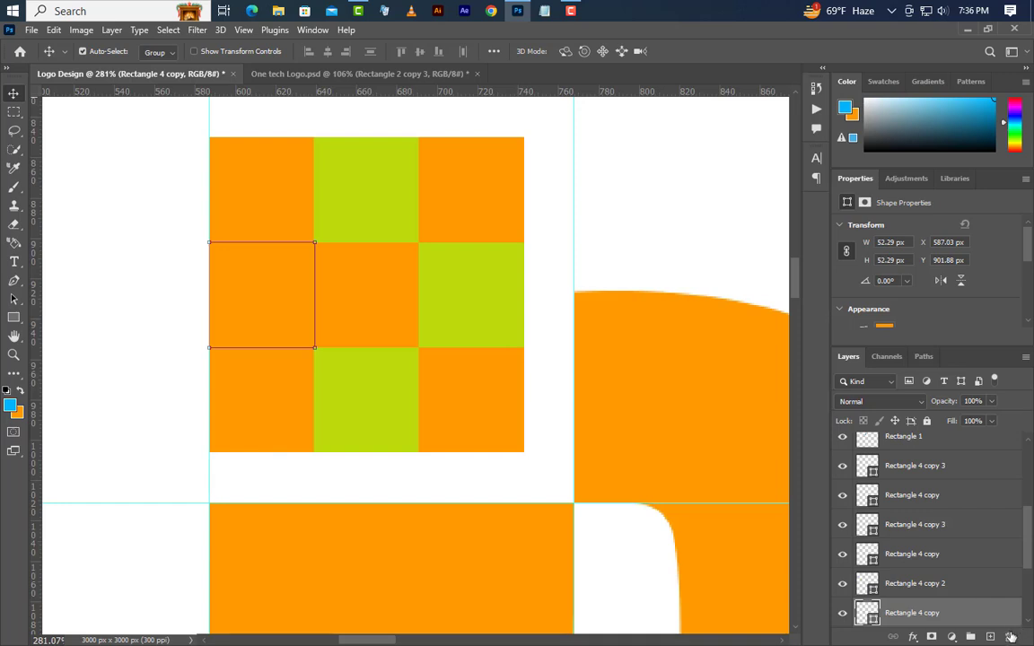
click(1011, 636)
click(453, 261)
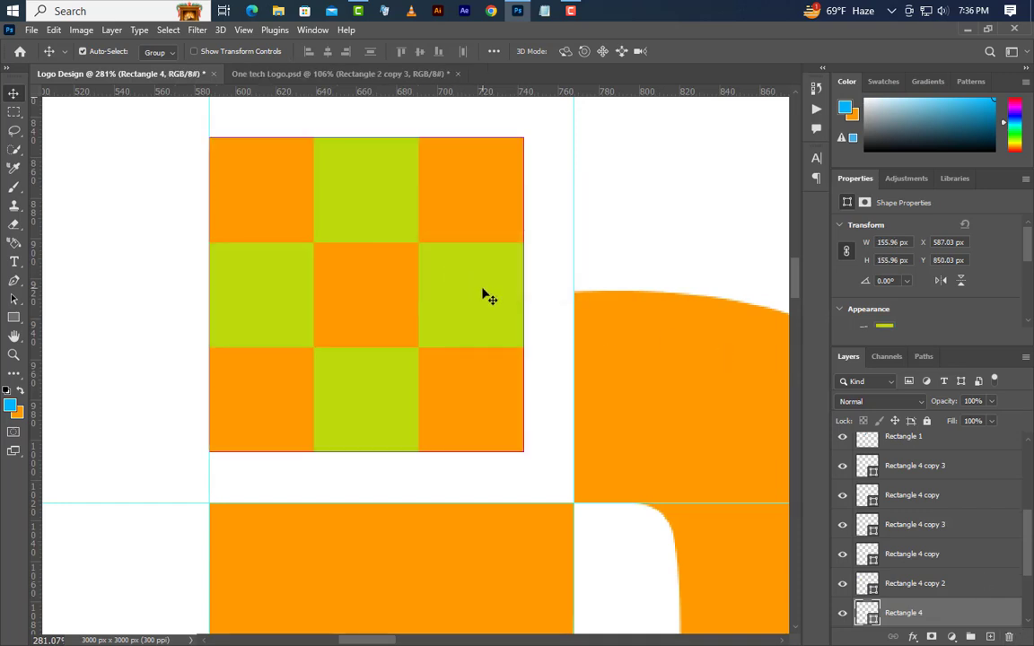
Step: Delete the large green square behind the orange squares
click(1009, 638)
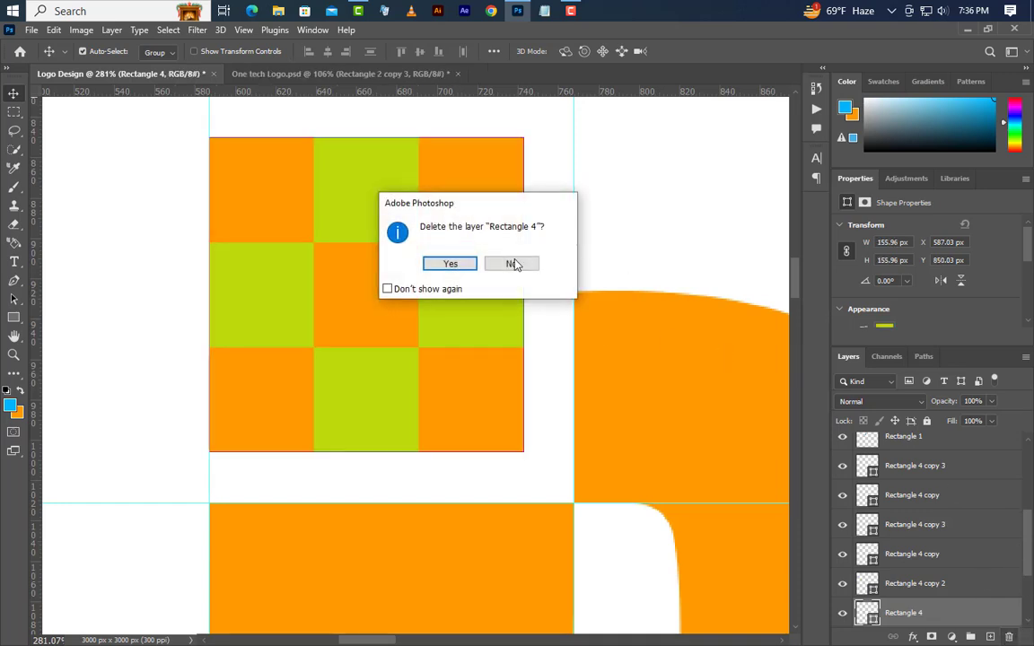
click(462, 264)
scroll(629, 342, down, 5)
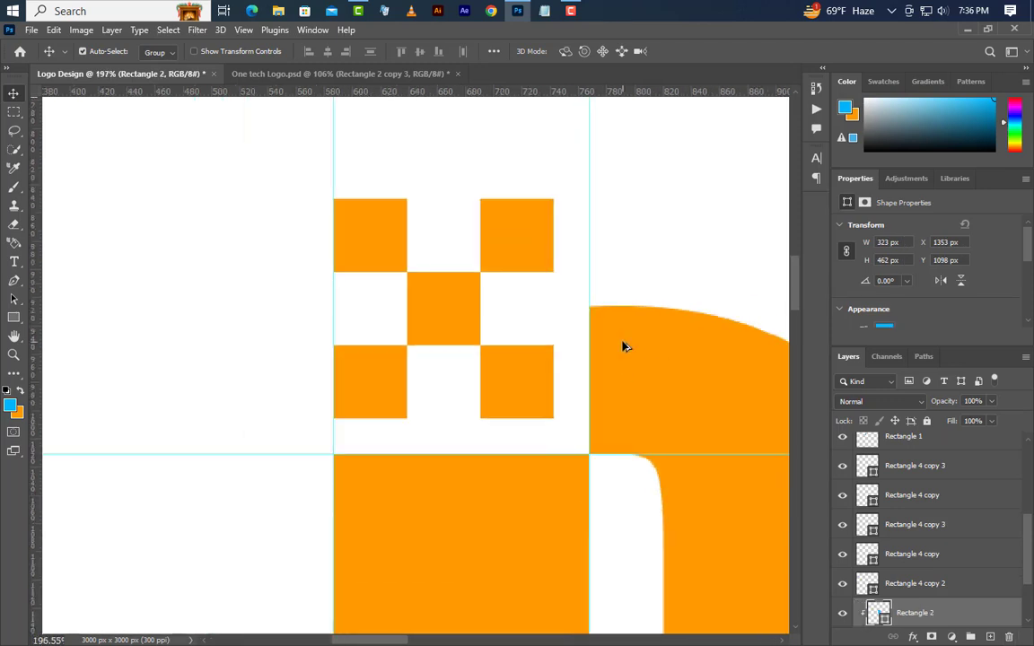
Step: Duplicate the centre and upper-left orange squares two square widths to the left, extending the checker pattern
scroll(403, 267, up, 5)
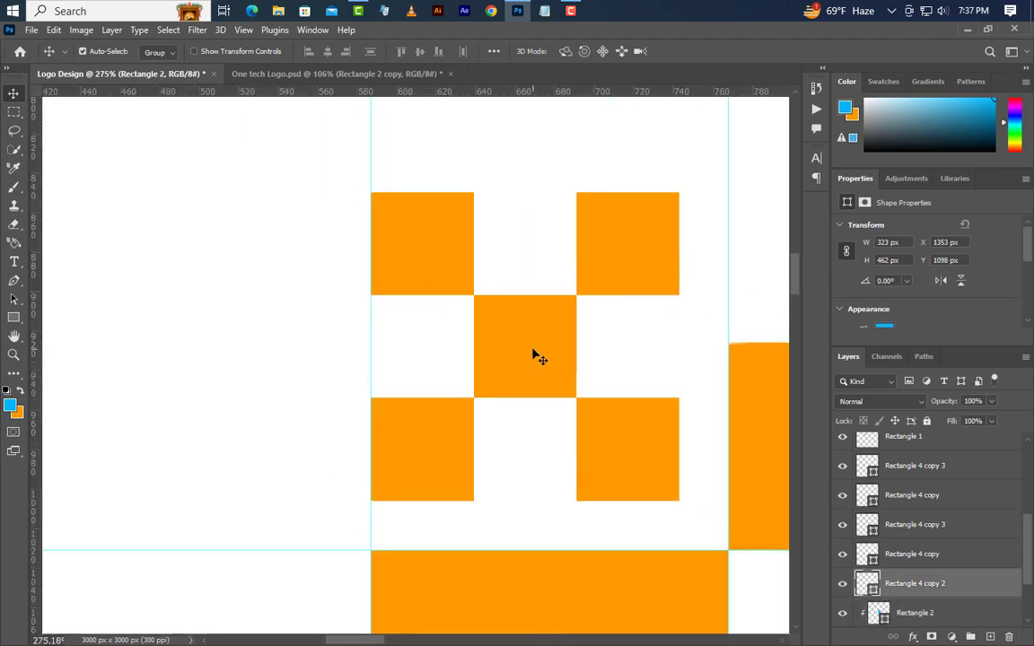
click(538, 356)
drag(542, 351, 342, 344)
drag(450, 259, 240, 249)
Step: Clear all guides from the logo document
scroll(377, 323, down, 5)
scroll(395, 338, down, 5)
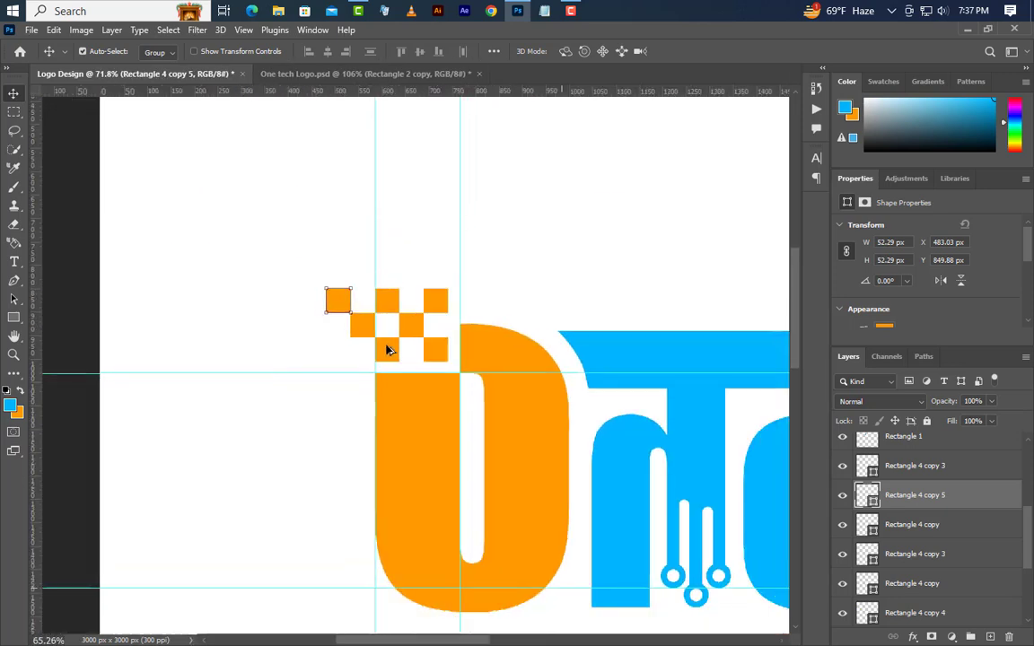
click(243, 31)
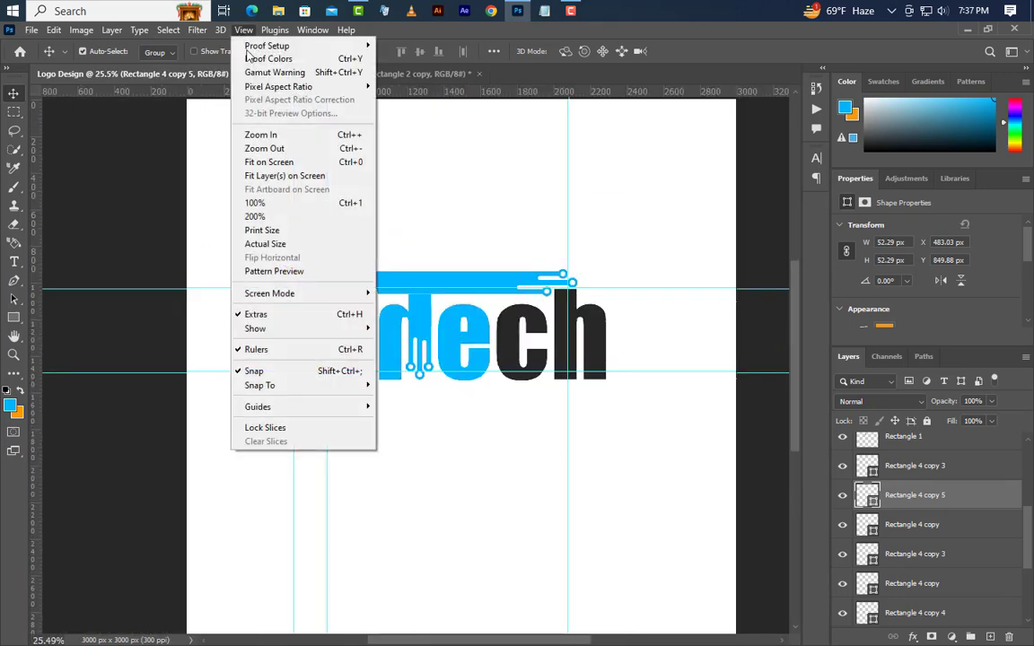
mouse_move(325, 409)
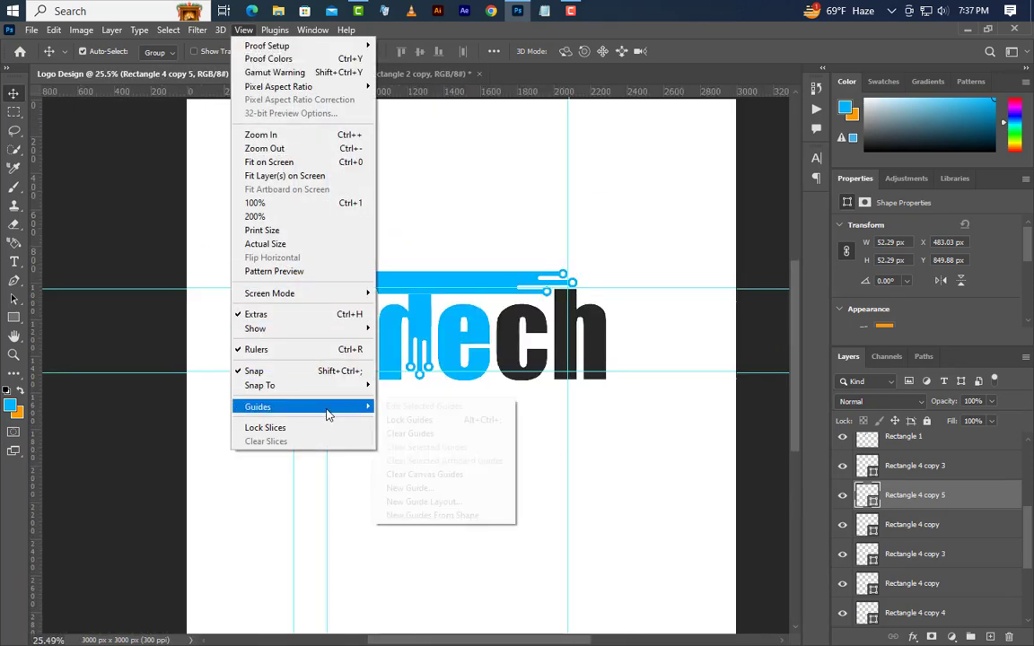
click(409, 434)
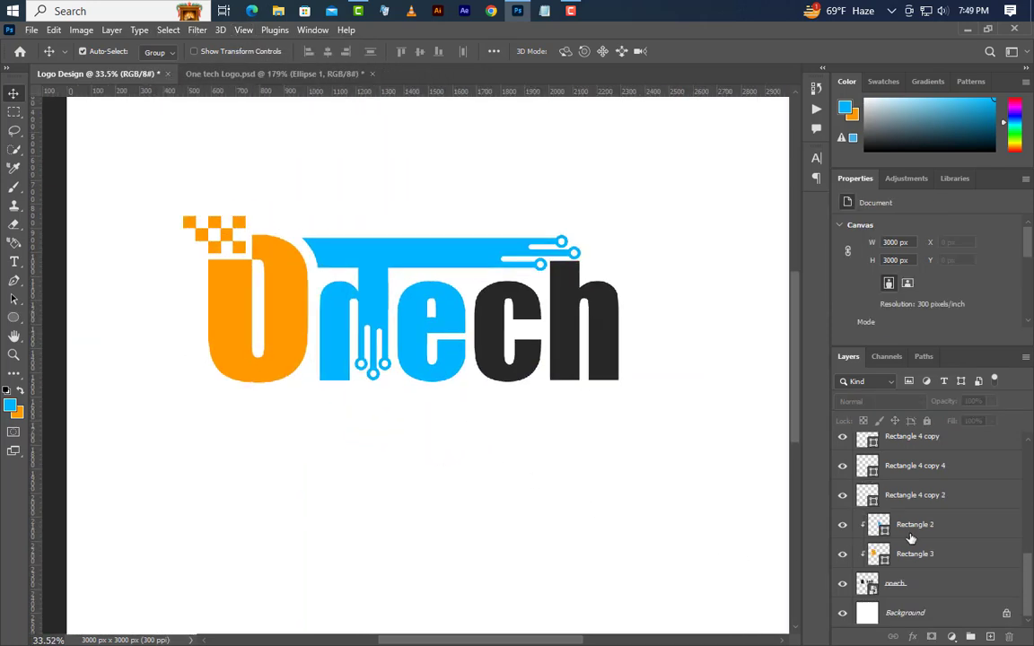
Step: Draw a green ellipse about 1215 by 634 px over the O and its squares, above Layer 1
scroll(917, 536, up, 5)
click(898, 448)
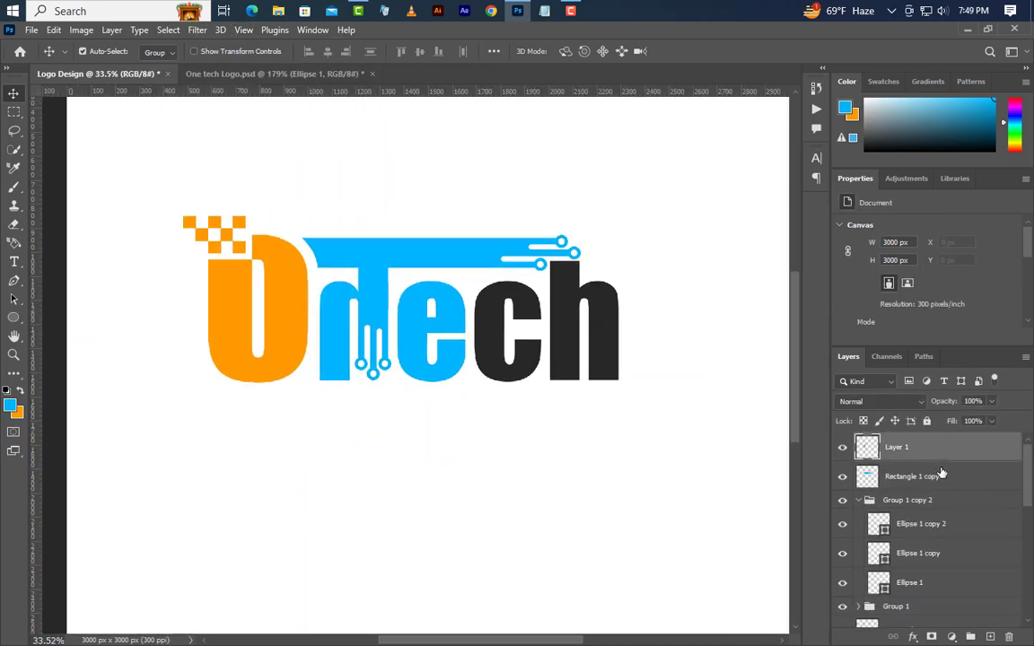
scroll(154, 261, up, 3)
scroll(229, 248, up, 1)
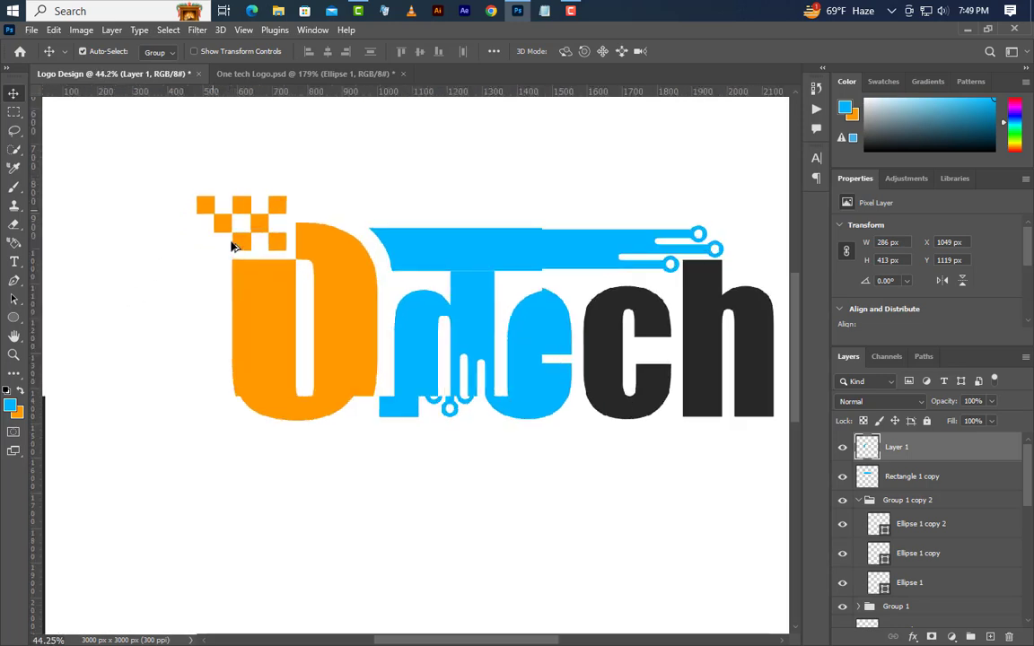
click(13, 318)
right_click(14, 319)
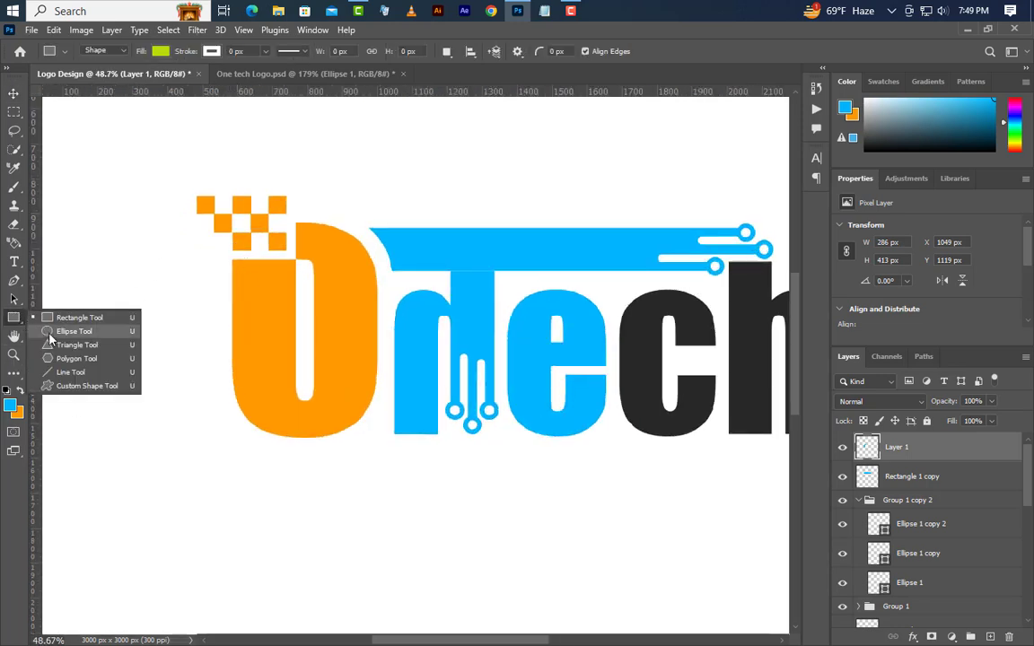
click(67, 330)
drag(135, 160, 560, 381)
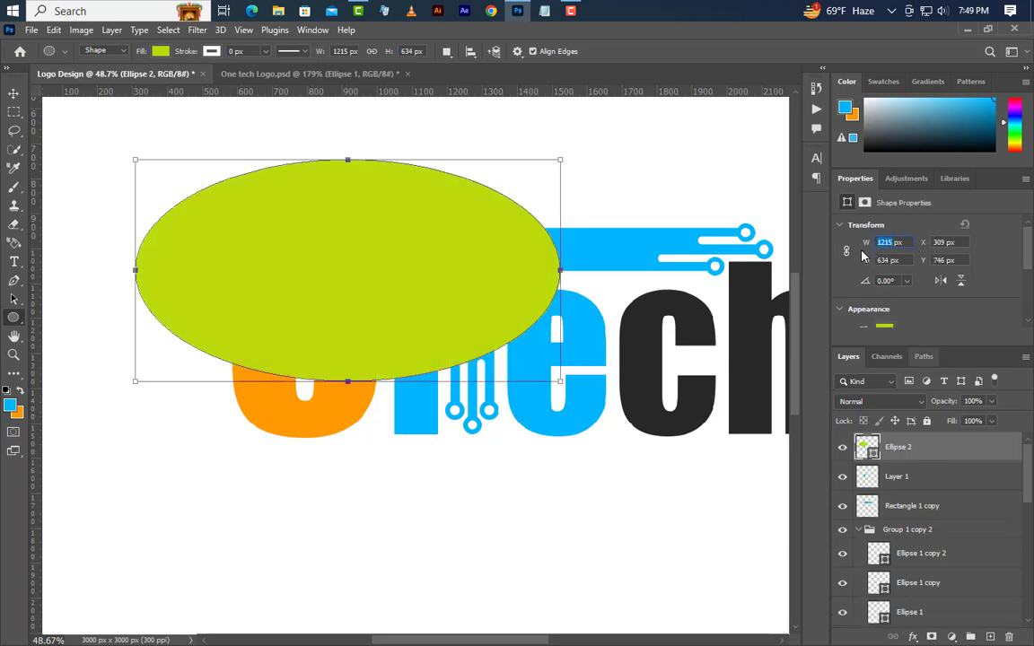
Step: Set the ellipse's width to 483 px and its height to 200 px
text(483)
key(Return)
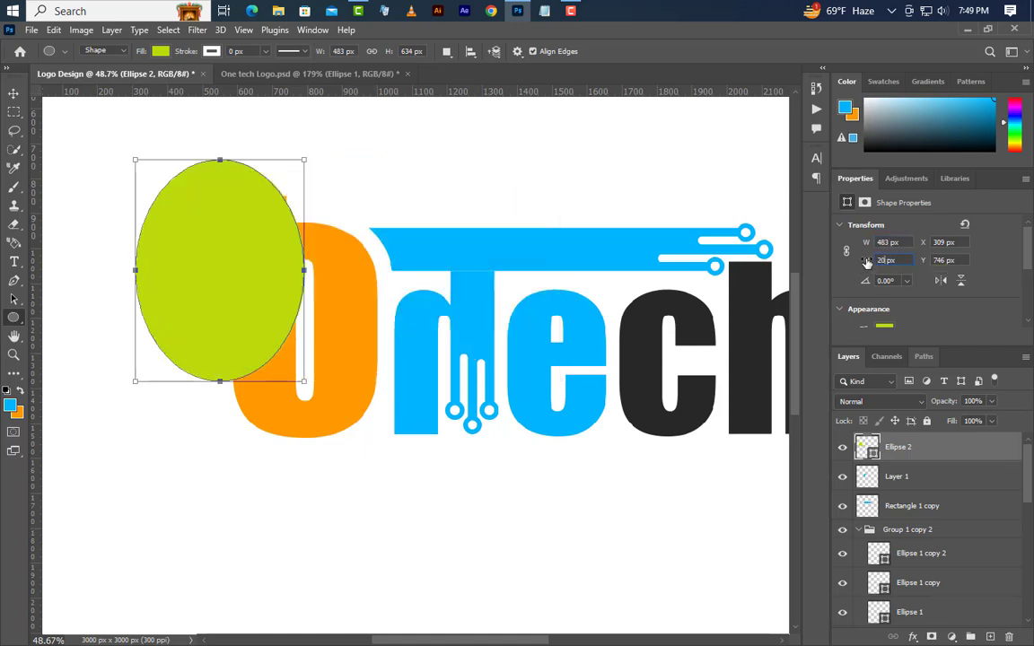
key(Return)
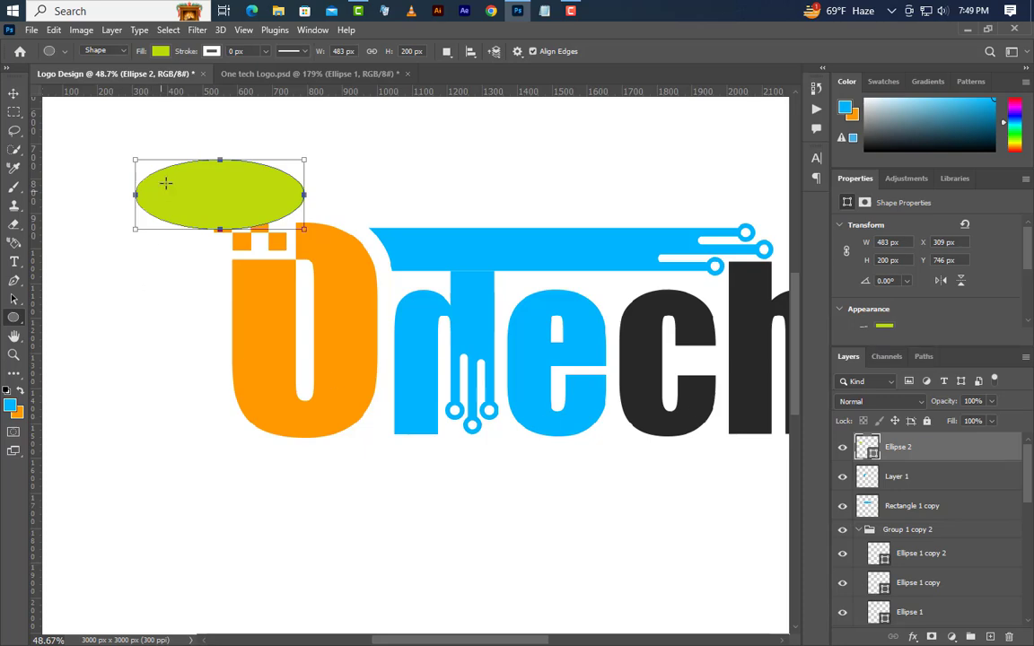
Step: Duplicate the green ellipse layer and recolour the copy with the logo's blue
scroll(166, 183, up, 5)
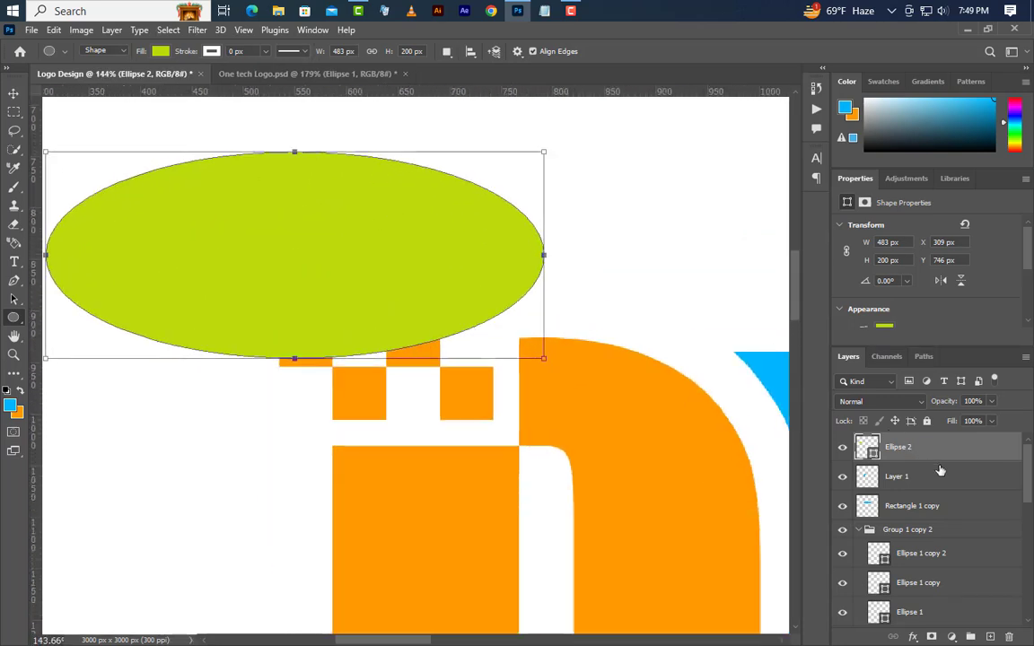
right_click(965, 453)
click(808, 127)
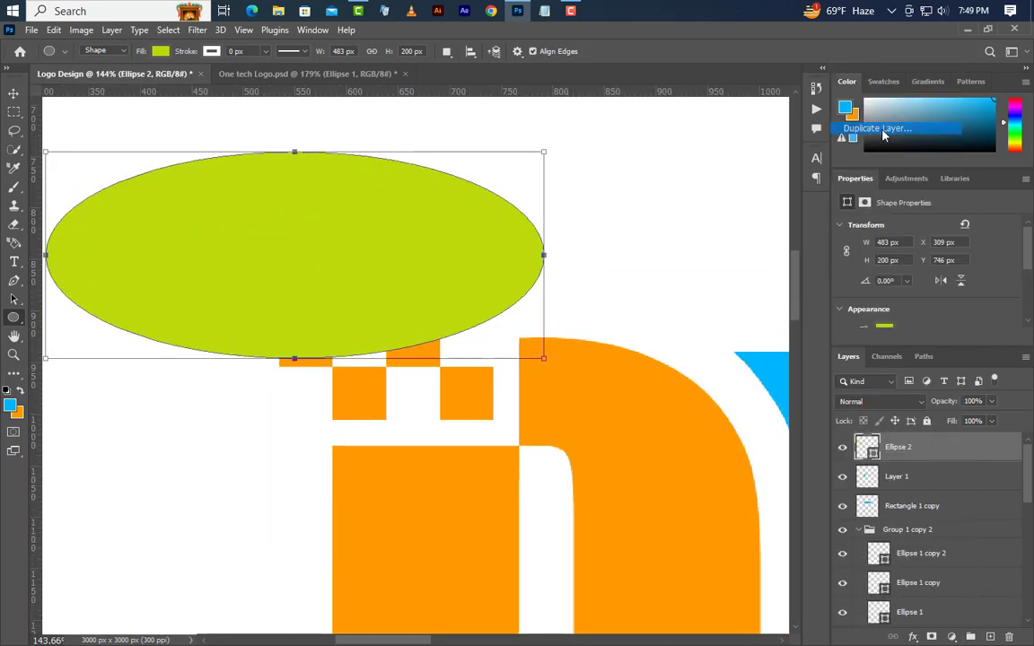
click(634, 193)
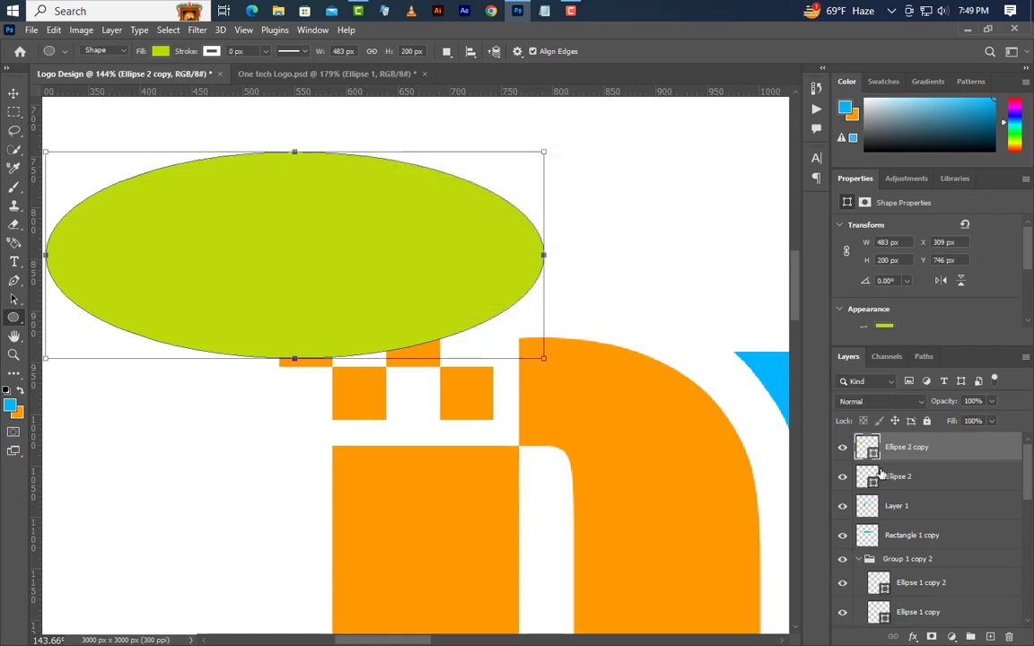
double_click(869, 449)
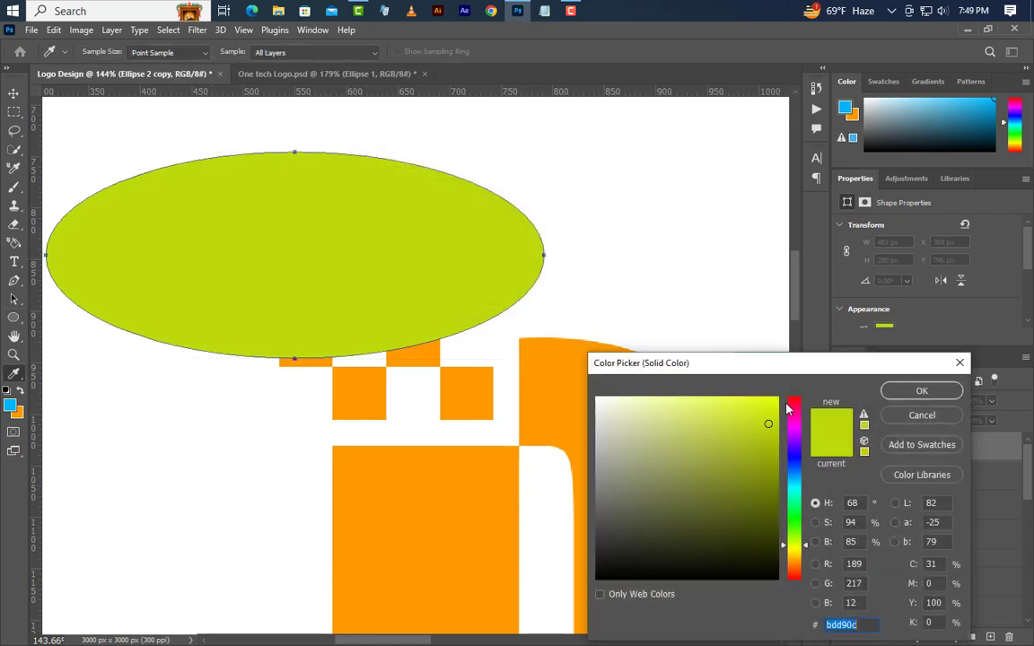
click(777, 377)
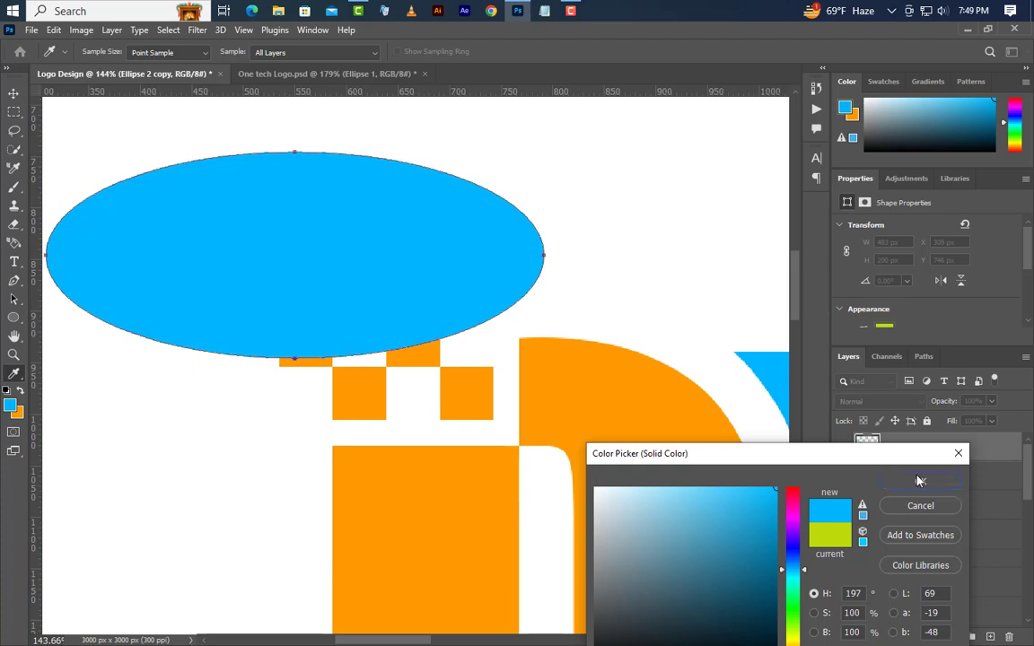
click(919, 481)
Step: Stack the green ellipse above the blue copy and shift it about 42 px right and 9 px down
drag(945, 485, 959, 440)
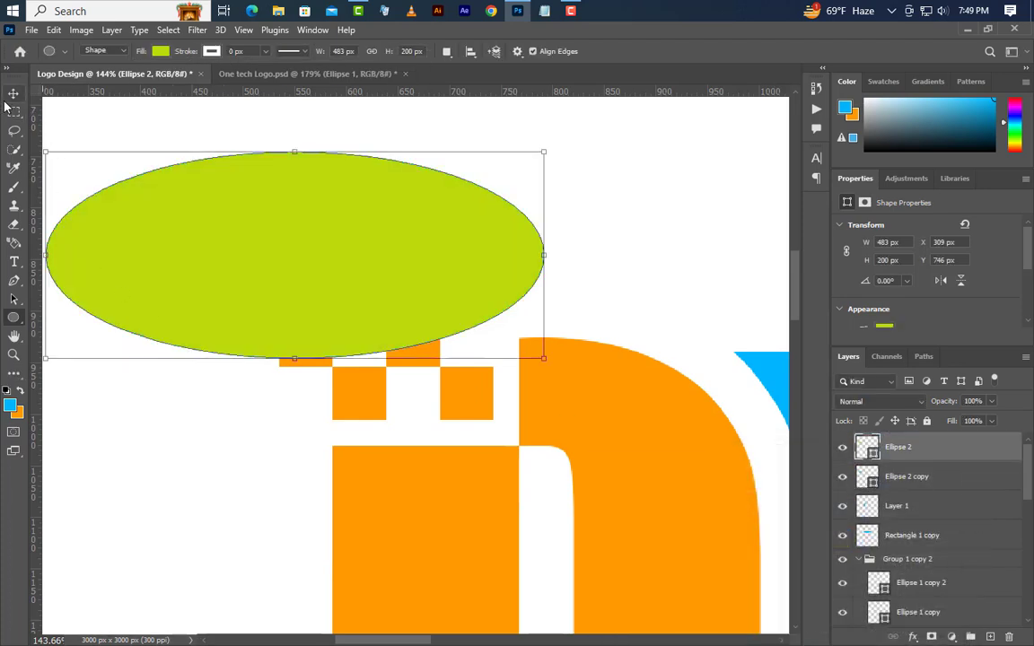
click(14, 93)
drag(157, 259, 205, 289)
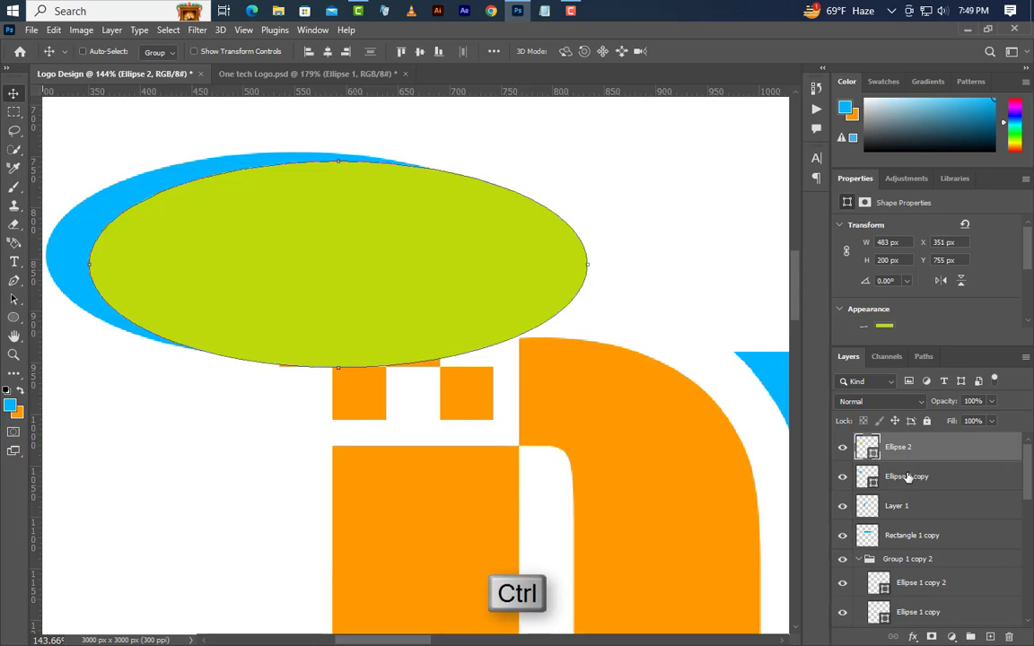
Step: Load the green ellipse's outline as a selection and delete the green ellipse layer
ctrl+click(867, 447)
key(Delete)
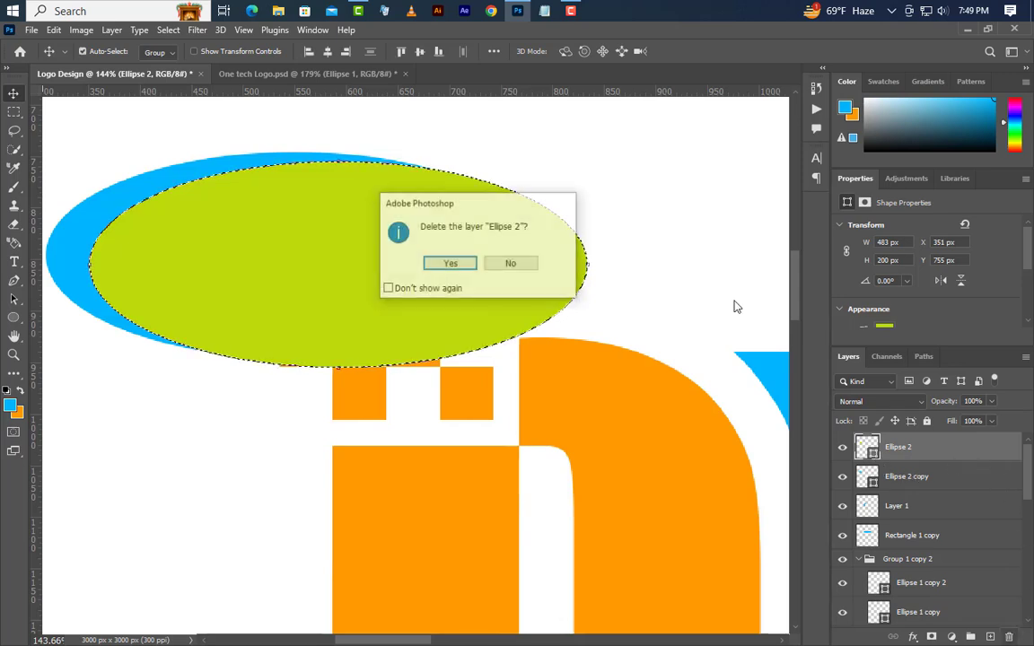
click(451, 263)
Step: Rasterize the blue ellipse, cut the selected area out of it to form a crescent, and clear the selection
right_click(851, 447)
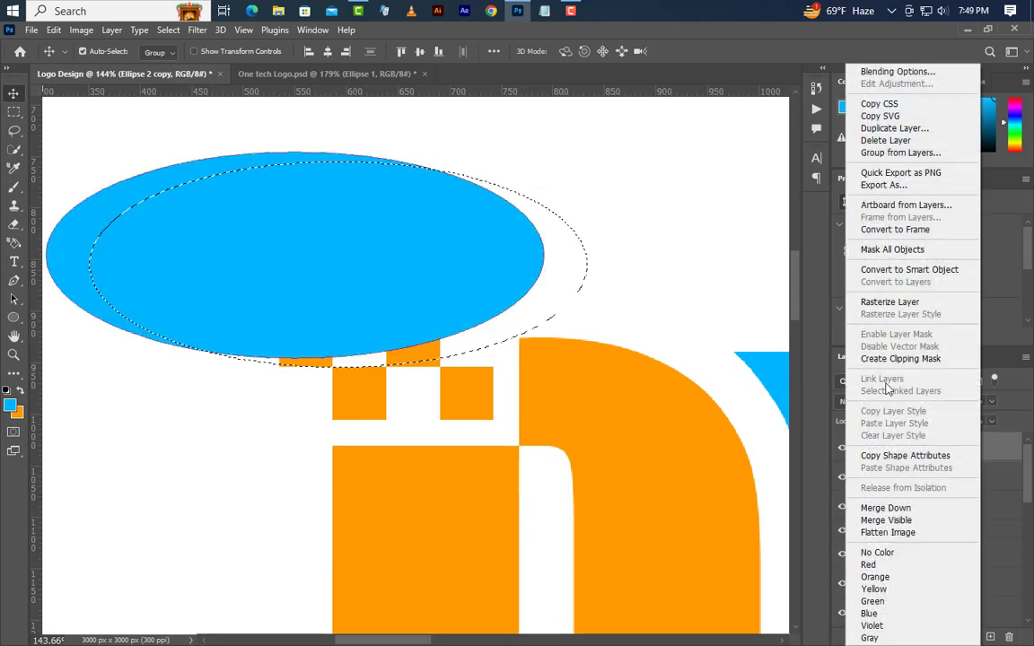
click(886, 303)
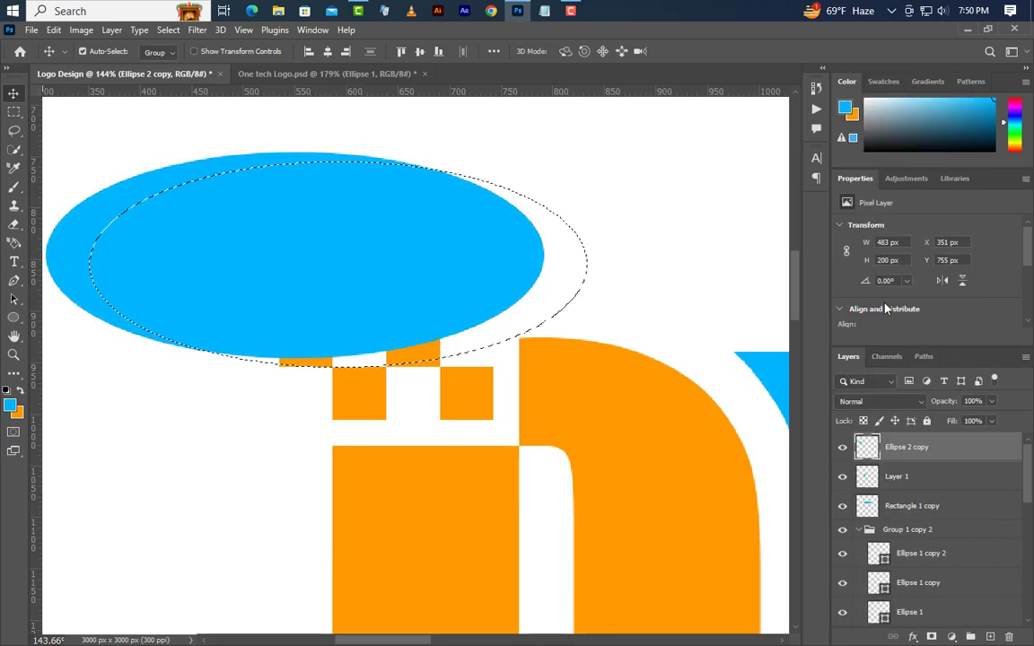
key(Delete)
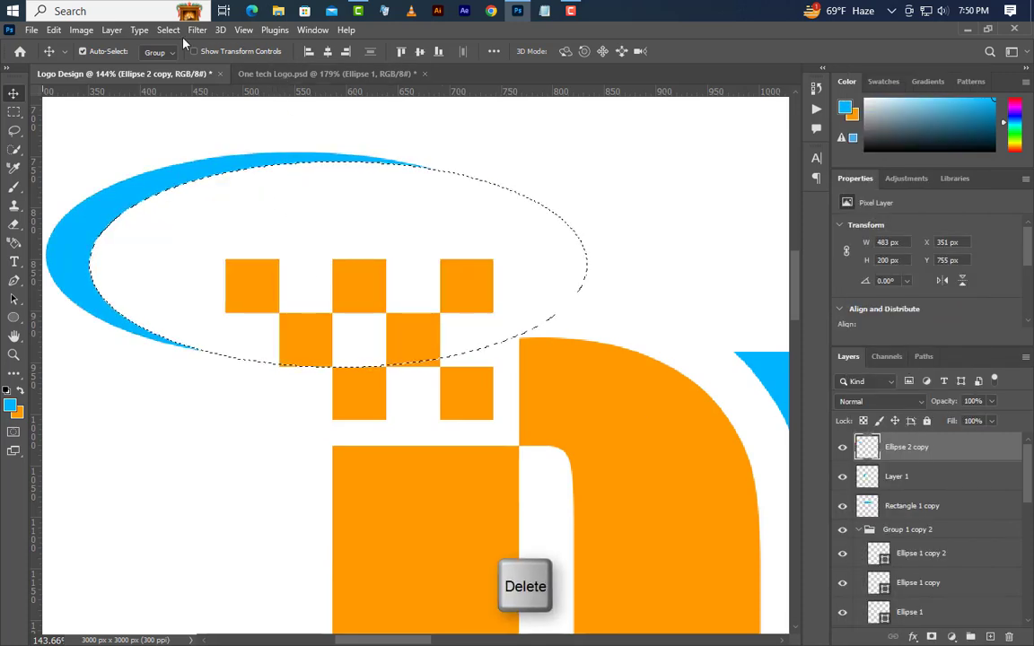
click(168, 30)
click(185, 60)
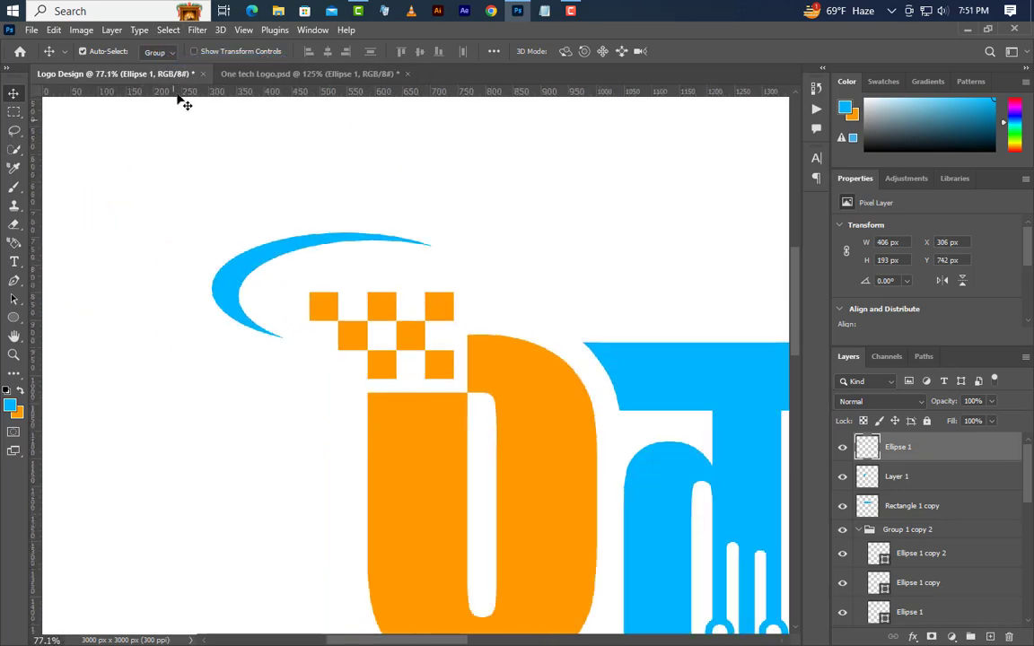
Step: Rotate the blue crescent 8.75 degrees with Free Transform
click(55, 31)
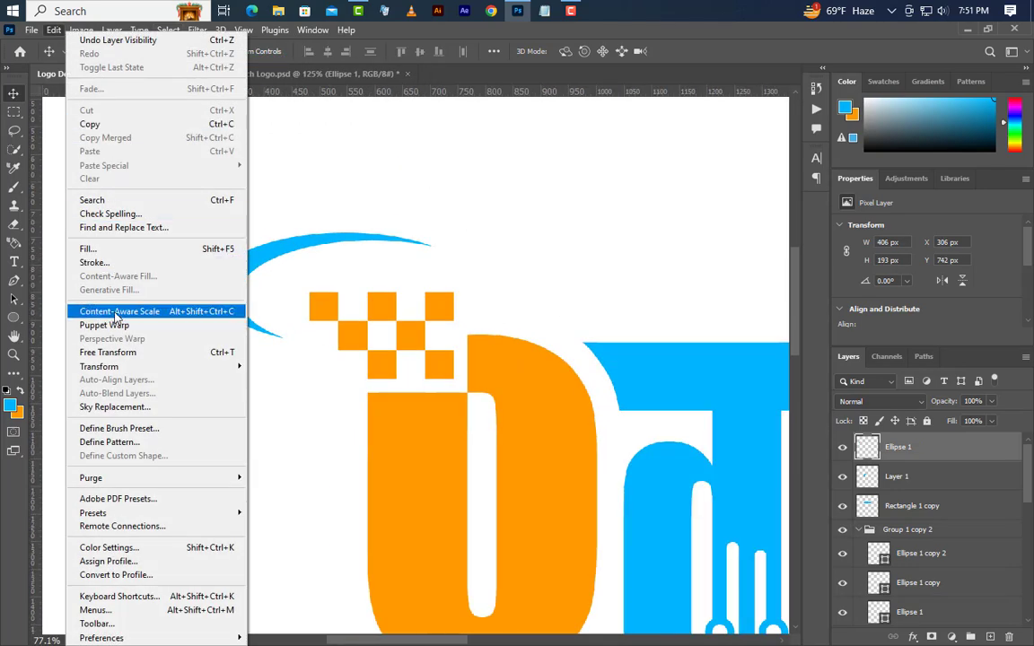
click(116, 352)
scroll(345, 337, up, 5)
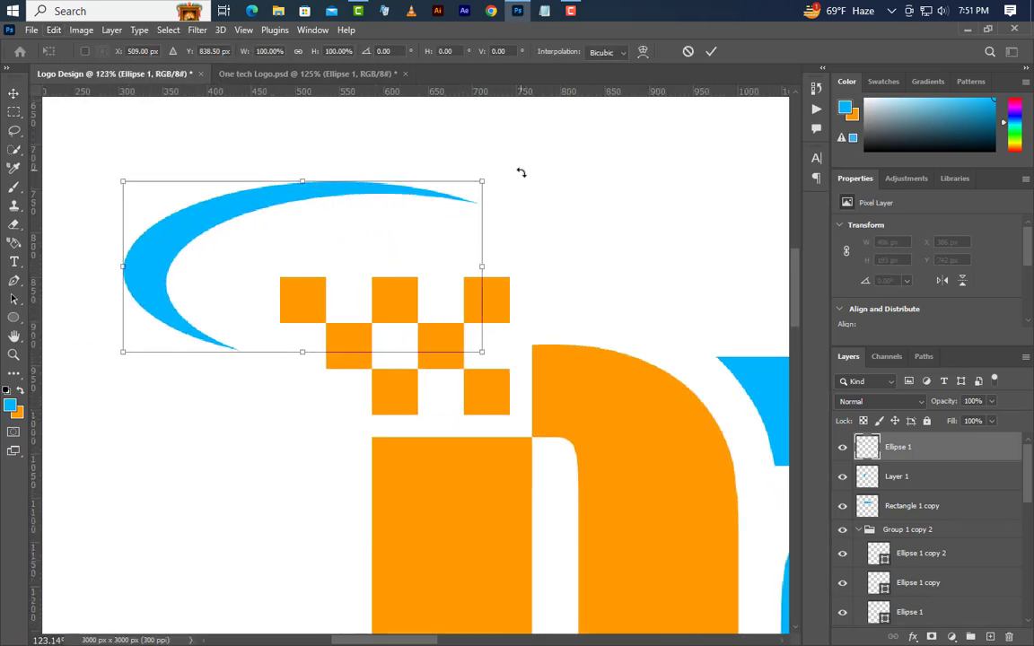
drag(522, 171, 526, 220)
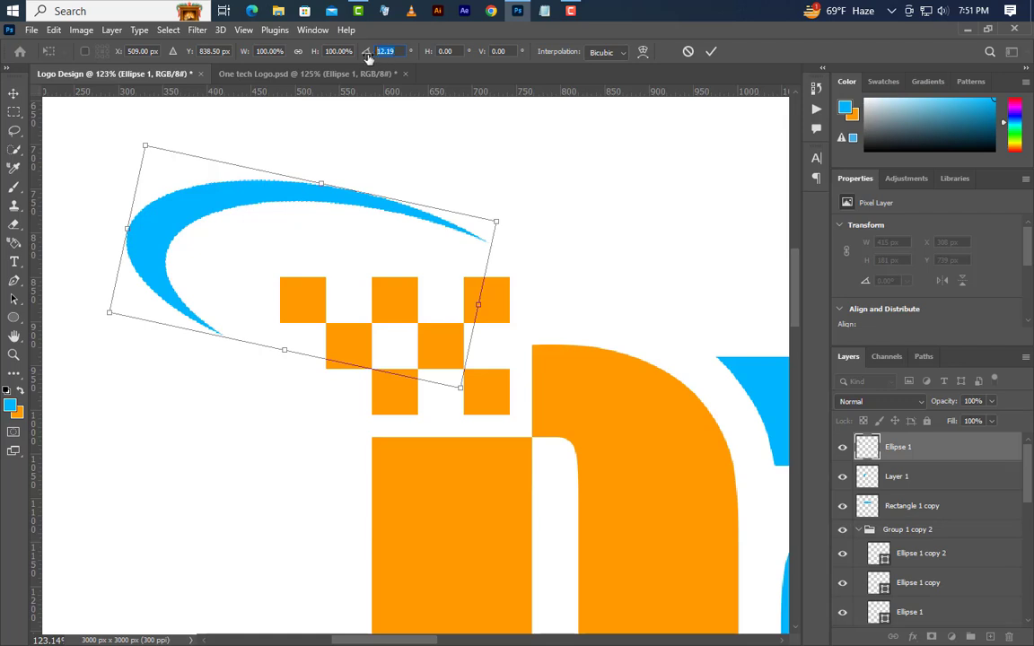
text(8.75)
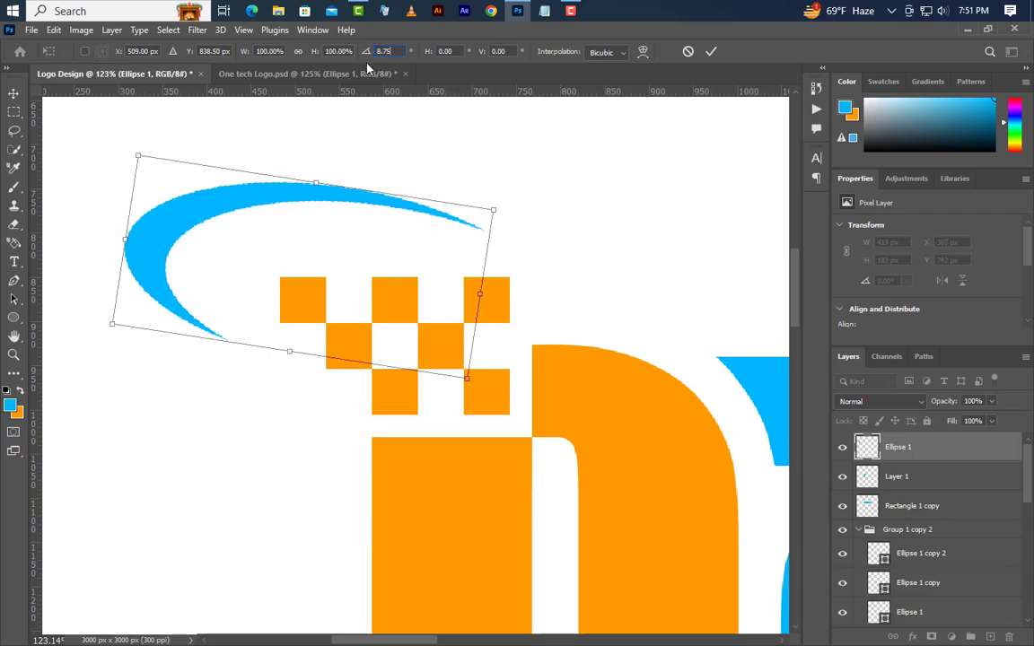
Step: Move the crescent down and right to X 357 px, Y 776 px so it frames the checker squares, and apply the transform
drag(392, 232, 438, 255)
key(Left)
key(Down)
key(Down)
key(Down)
key(Down)
key(Down)
key(Down)
key(Down)
key(Down)
key(Down)
key(Down)
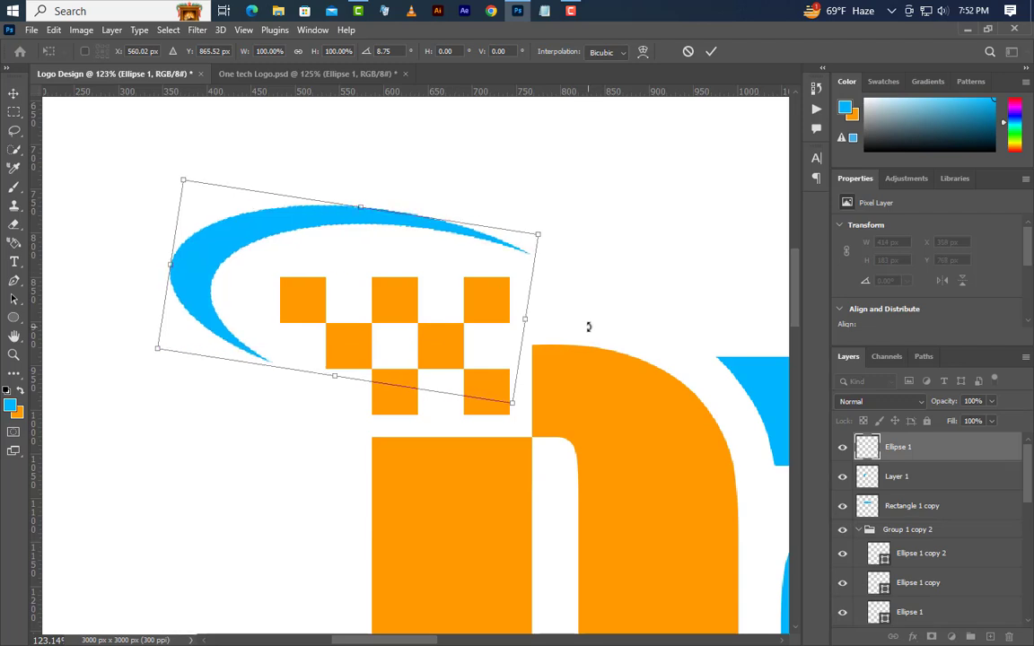
click(709, 53)
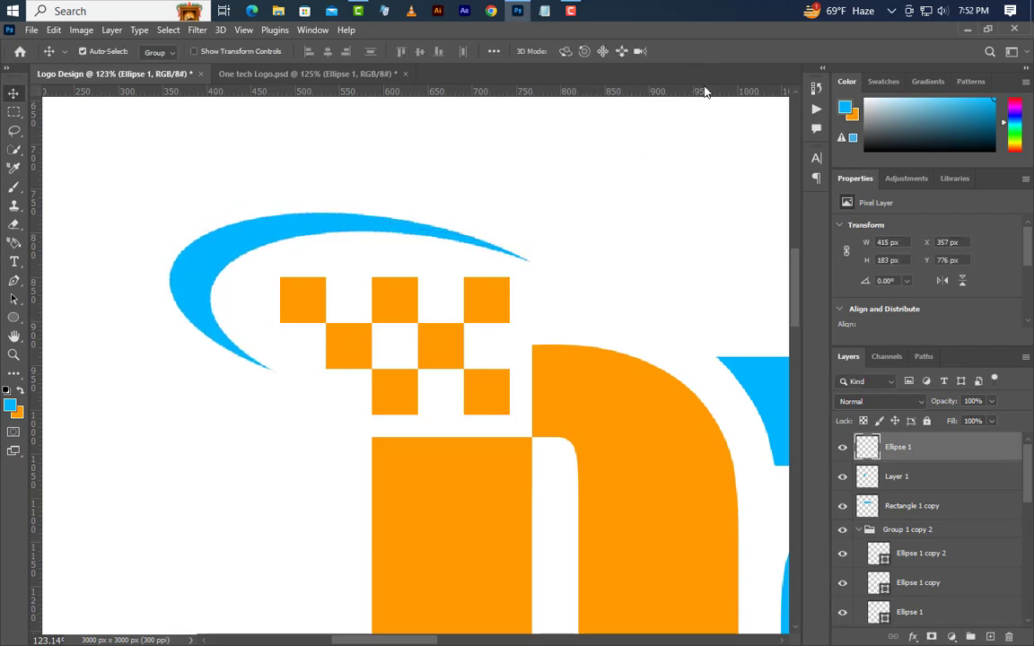
Step: Add the tagline "One Tech Logo Design" beneath the logo in Bauhaus 93 at 30.5 pt
scroll(503, 310, down, 3)
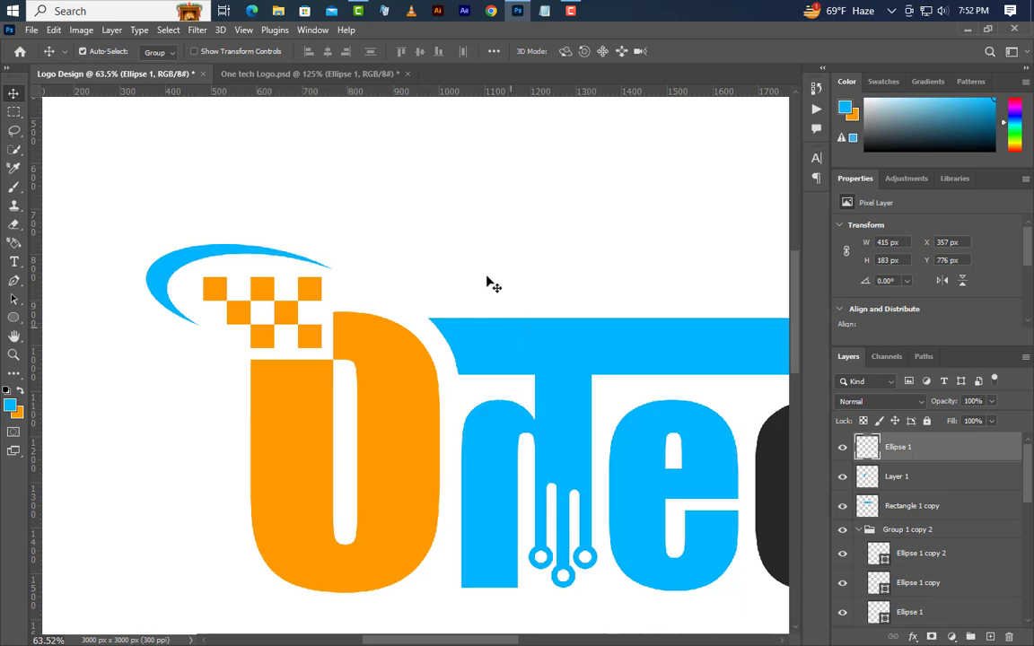
scroll(494, 286, down, 3)
scroll(708, 298, up, 1)
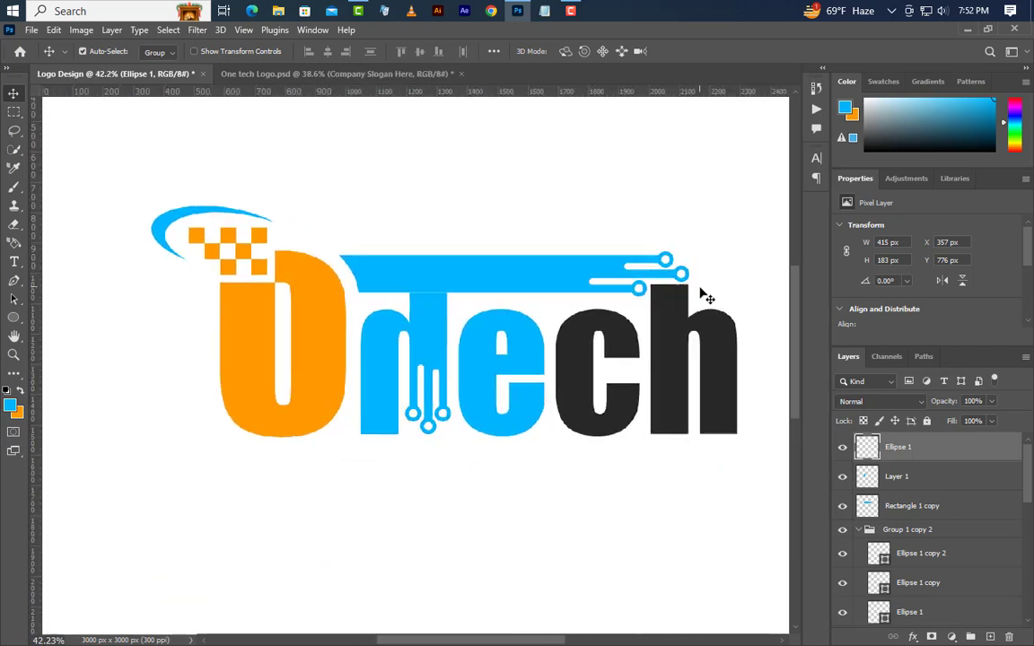
click(13, 261)
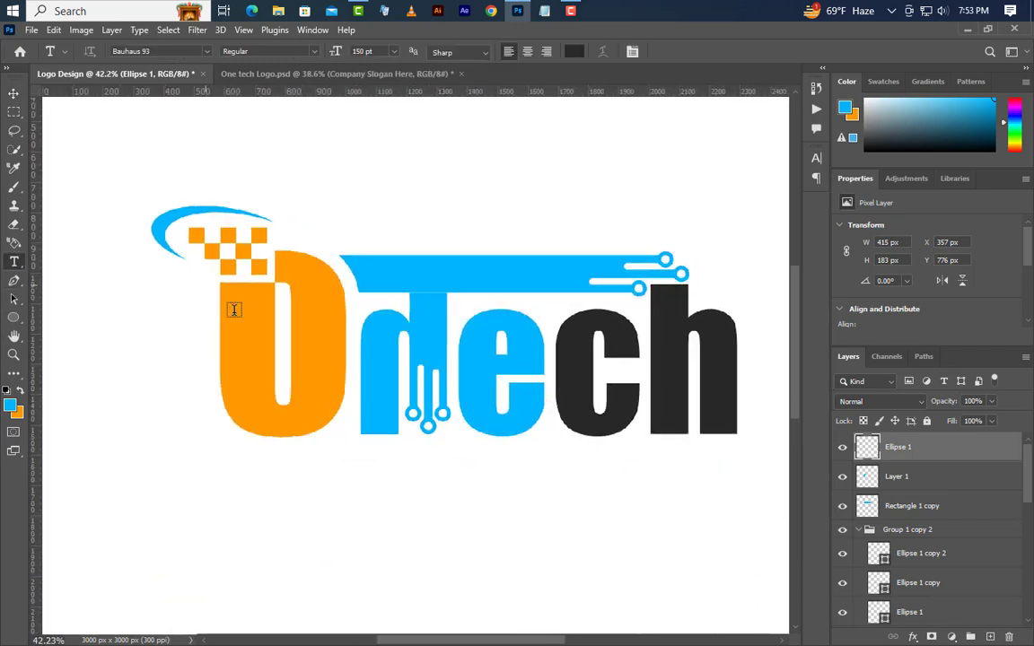
click(227, 514)
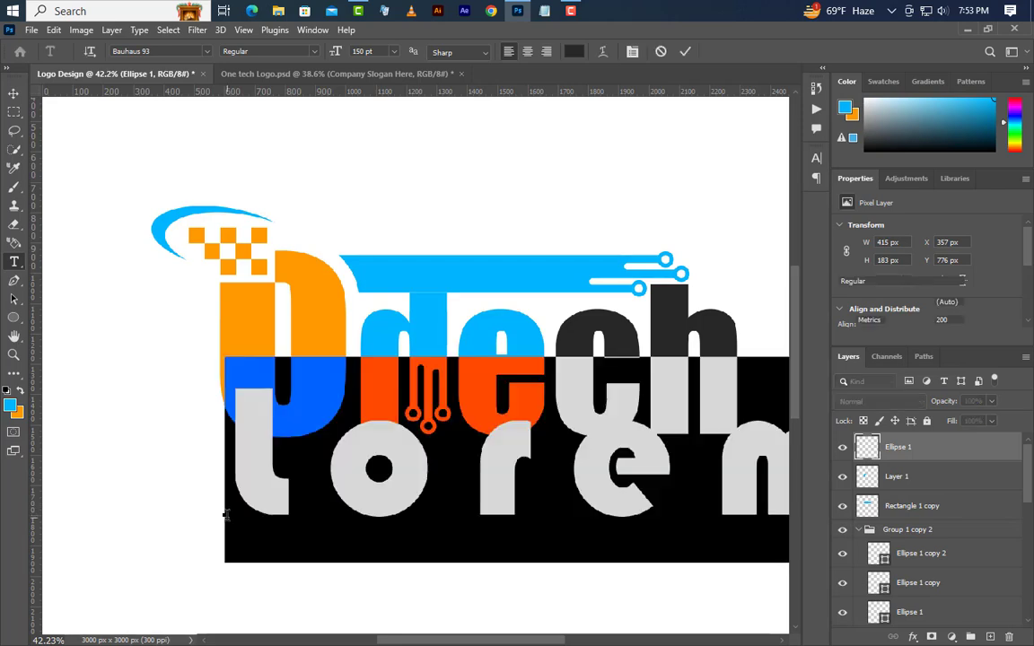
text(One)
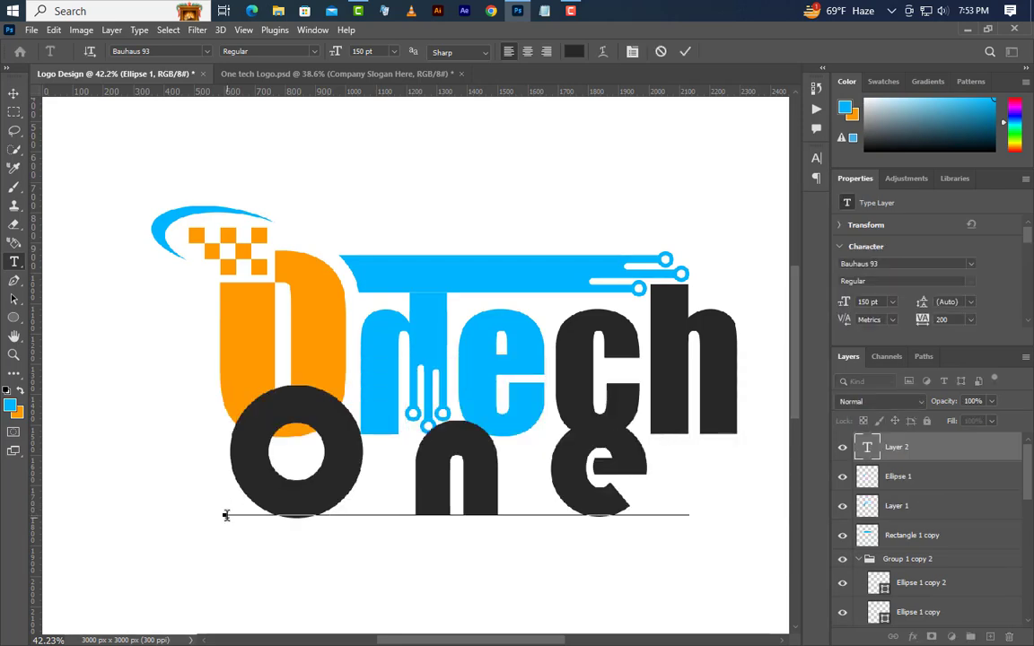
text( T)
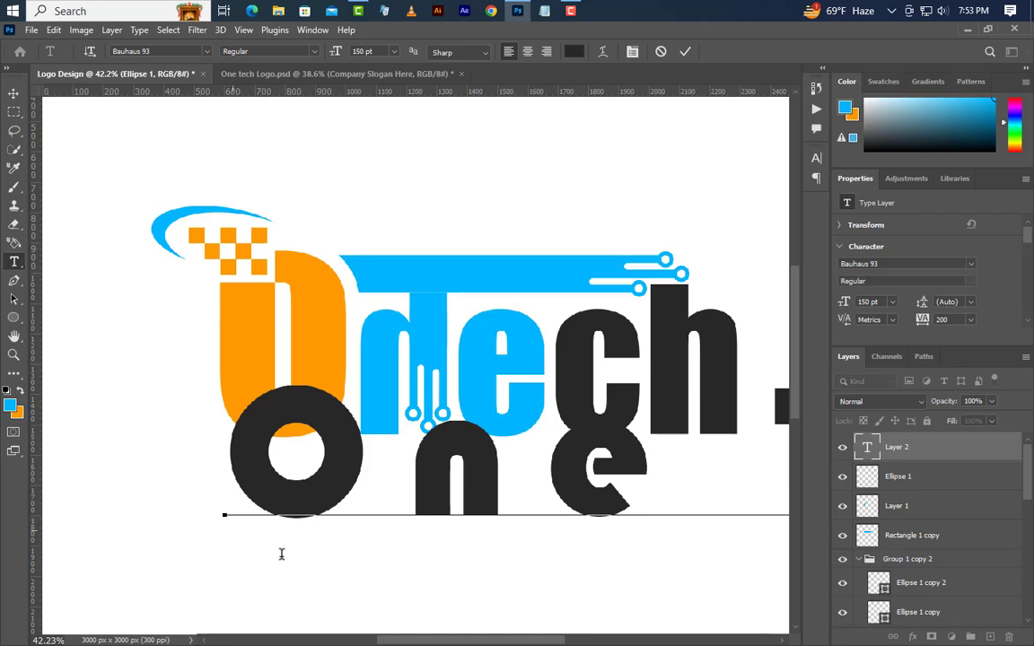
click(686, 52)
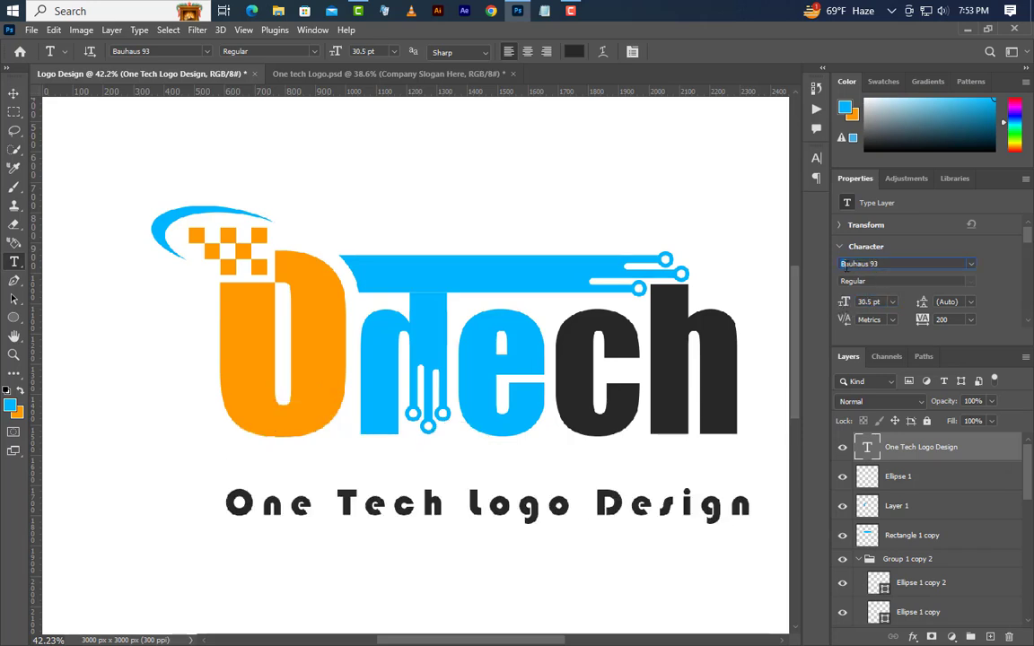
Step: Move the tagline up close beneath the Onech lettering, lined up with its width
click(844, 263)
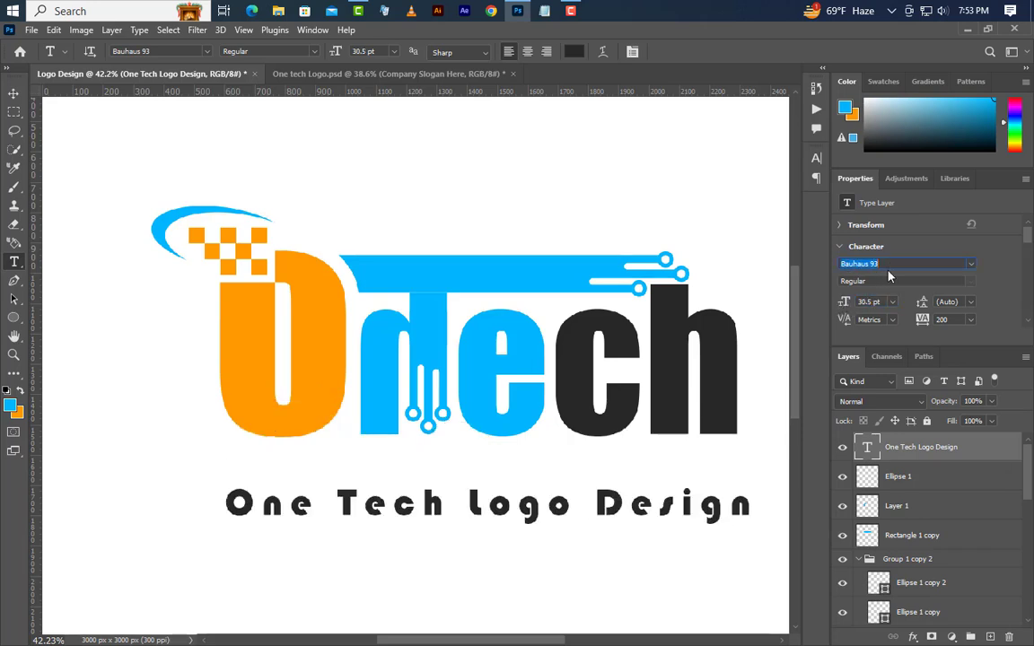
click(944, 320)
click(14, 93)
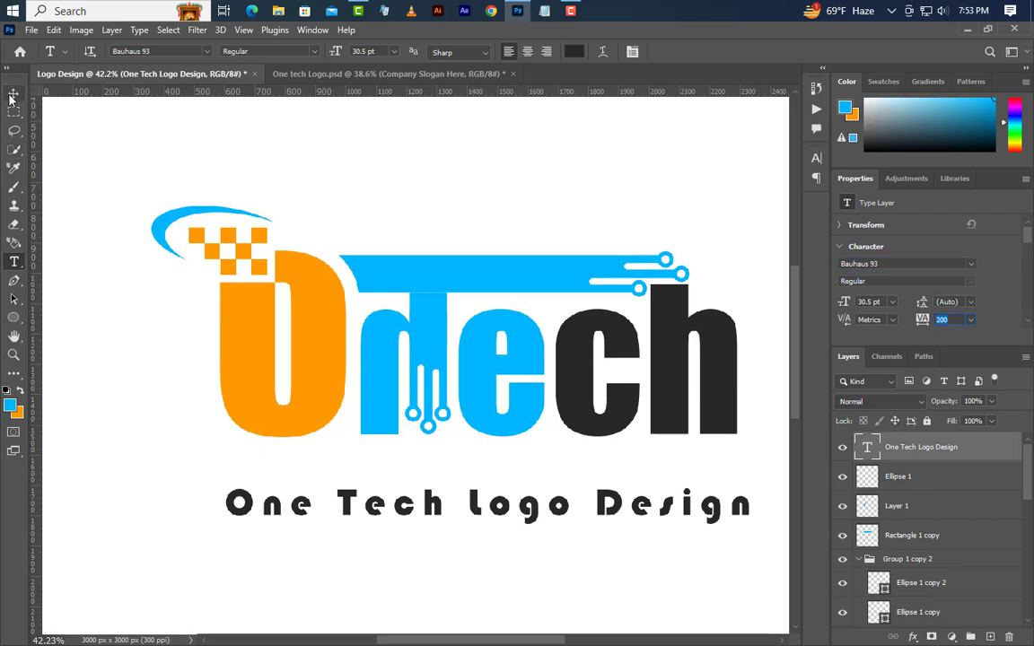
drag(746, 519, 734, 488)
scroll(493, 505, down, 3)
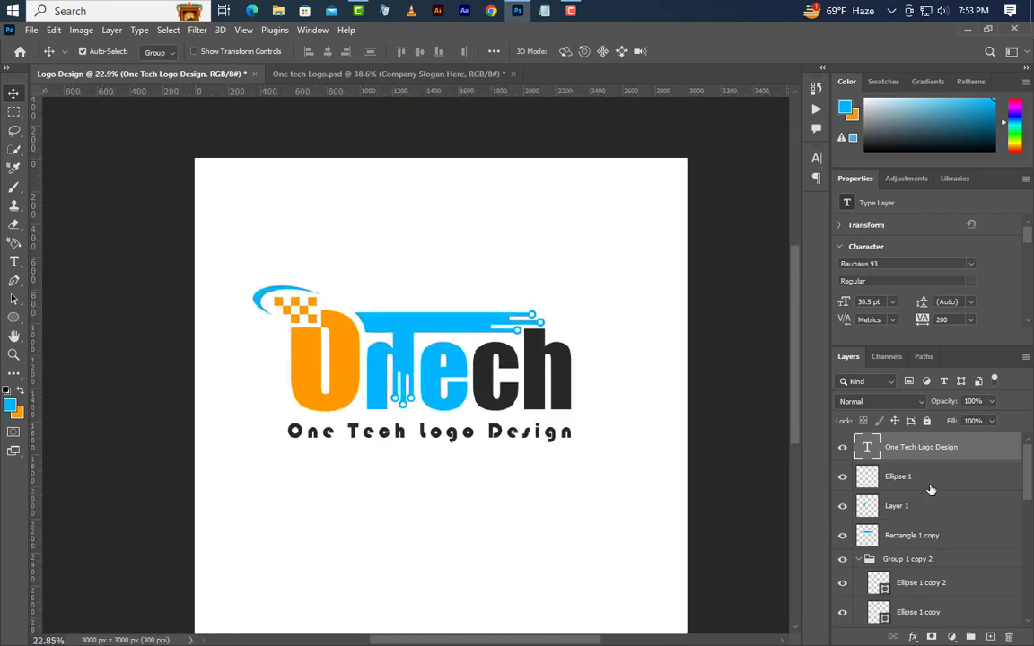
Step: Group all the orange checker square layers beside the O
click(949, 480)
shift+click(933, 532)
click(858, 558)
shift+click(902, 579)
scroll(907, 574, down, 5)
shift+click(921, 547)
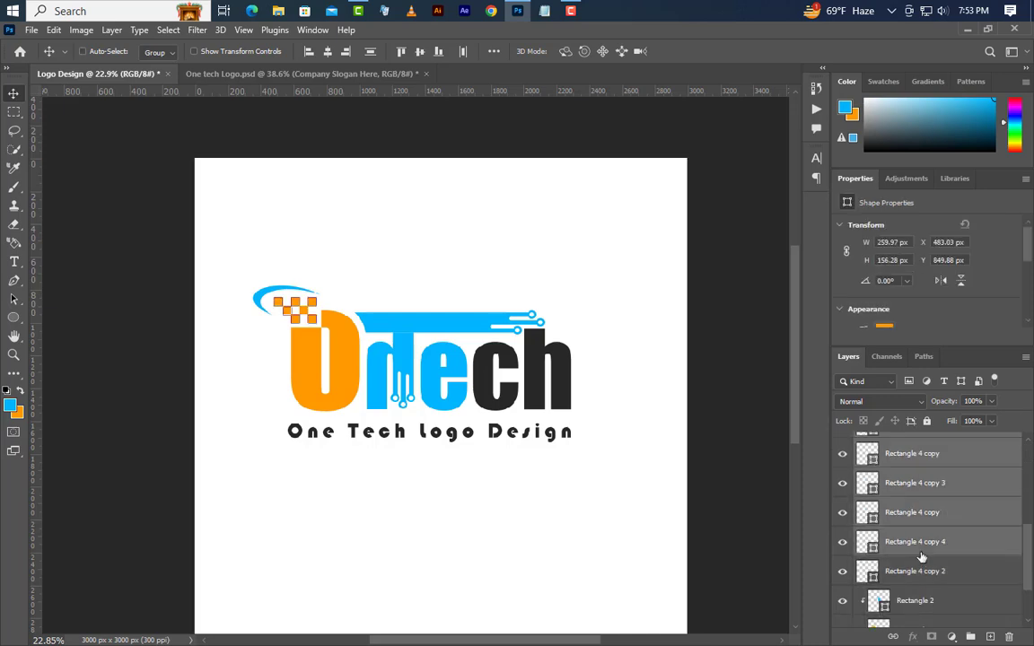
shift+click(921, 569)
scroll(920, 548, up, 5)
scroll(920, 527, down, 3)
key(ctrl+g)
Step: Place the tagline layer directly above the background and group the lettering layers just above it
drag(885, 535, 949, 595)
scroll(920, 462, up, 2)
click(971, 637)
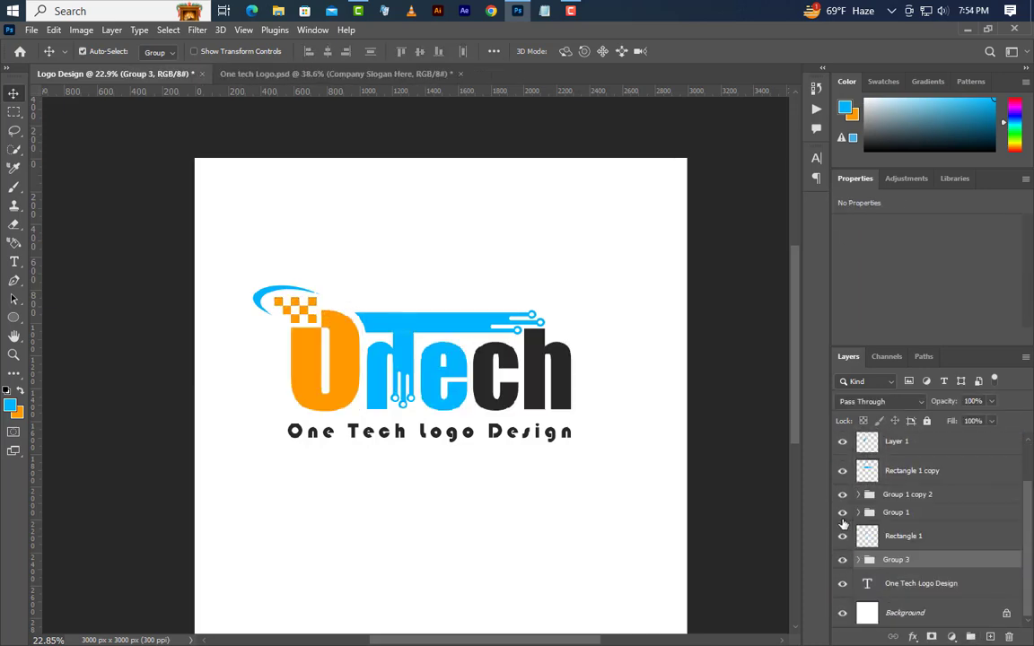
Step: Group the Rectangle 1 copy layer together with Group 1 copy 2
scroll(922, 547, up, 2)
click(875, 548)
shift+click(875, 529)
key(ctrl+g)
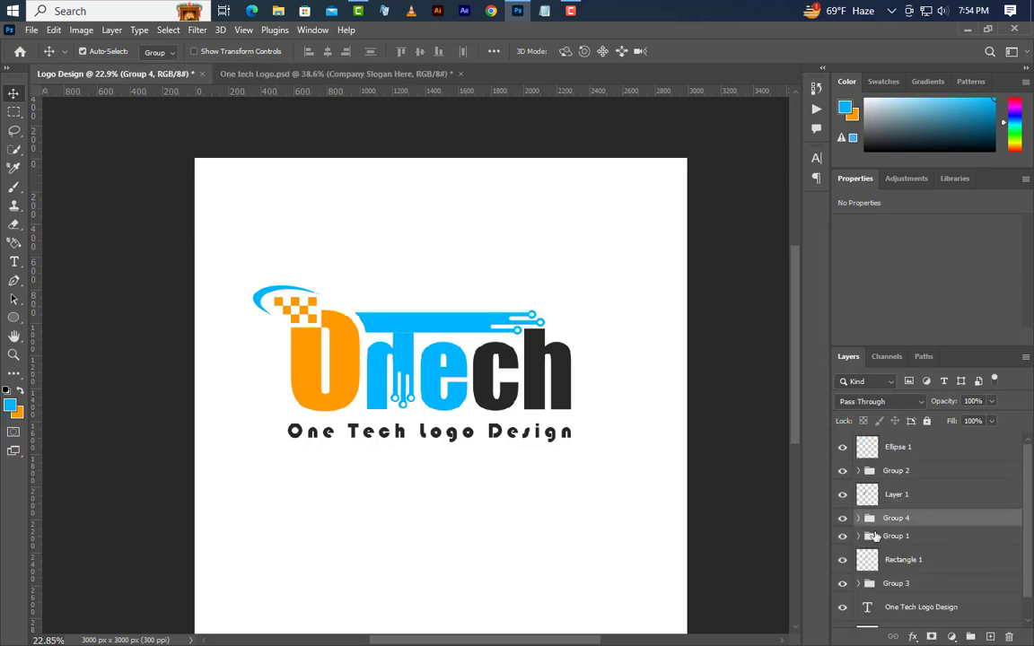
Step: Sort the logo layers into one group for the circuit n and T and another for the remaining letters
drag(907, 536, 952, 511)
click(897, 566)
shift+click(898, 513)
key(ctrl+g)
Step: Rename the two logo layer groups as nt and Oech
click(843, 507)
click(843, 507)
double_click(896, 488)
text(nt)
double_click(896, 507)
text(Oech)
key(Return)
Step: Nest the nt and Oech groups inside one new group and open its name for editing
click(924, 447)
shift+click(933, 471)
click(858, 459)
click(934, 445)
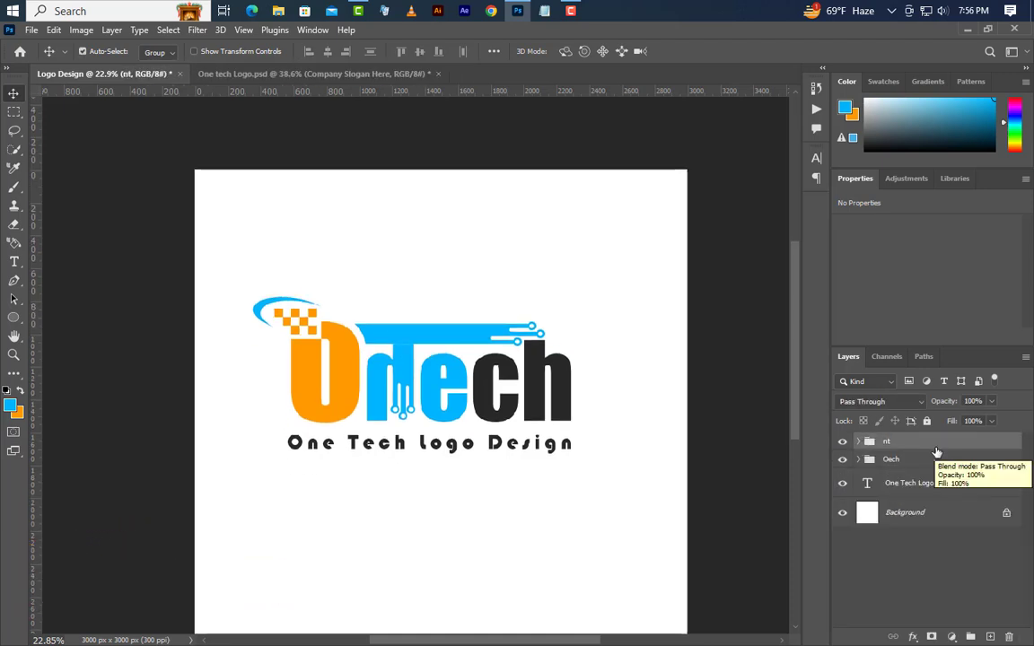
ctrl+click(937, 460)
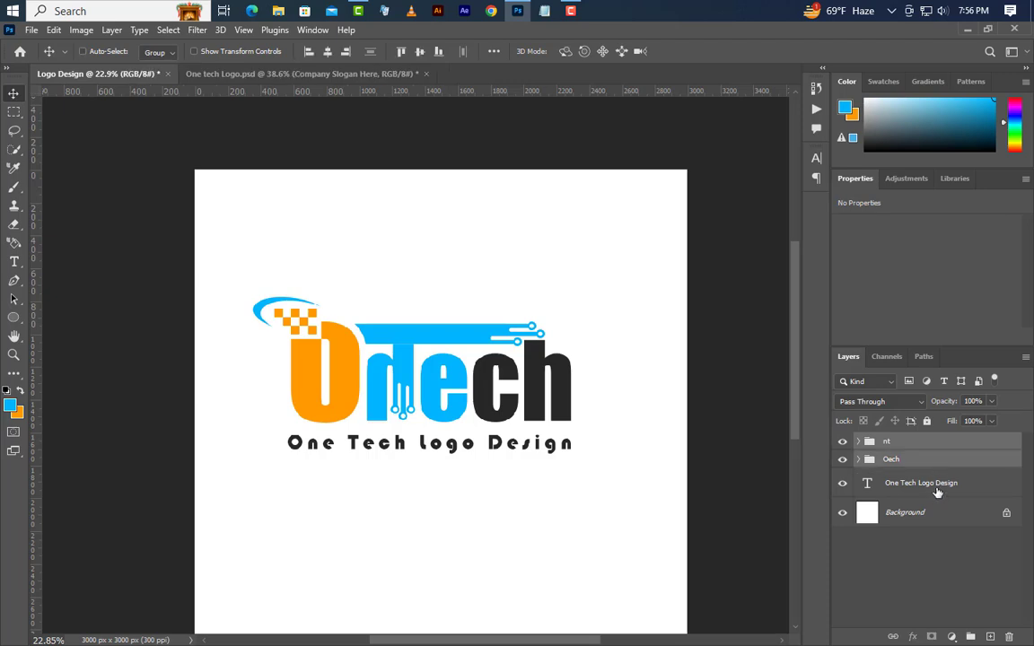
click(969, 638)
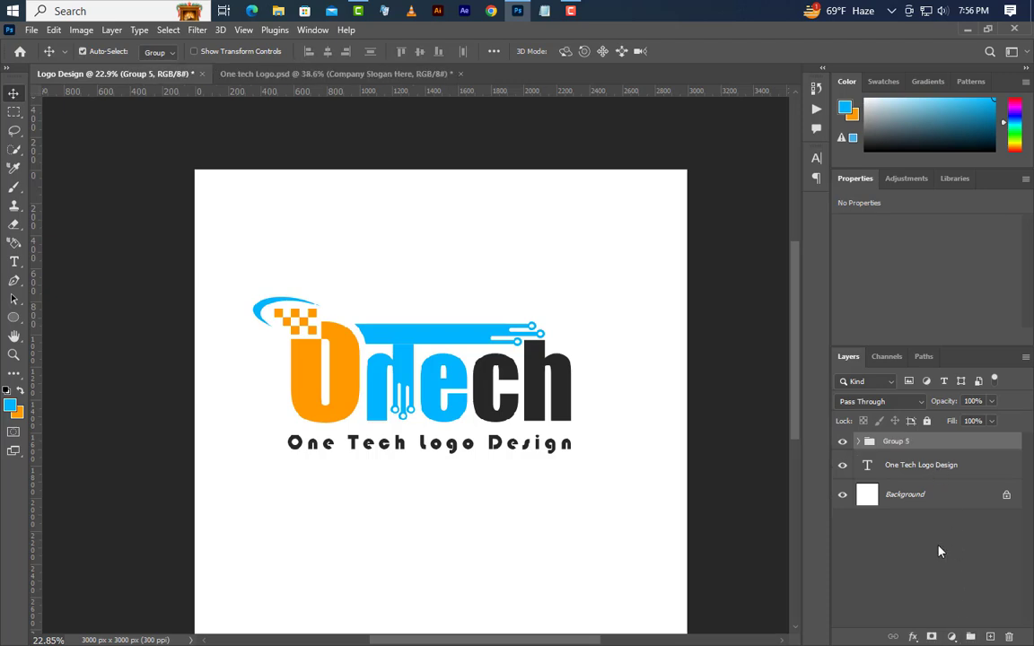
double_click(898, 443)
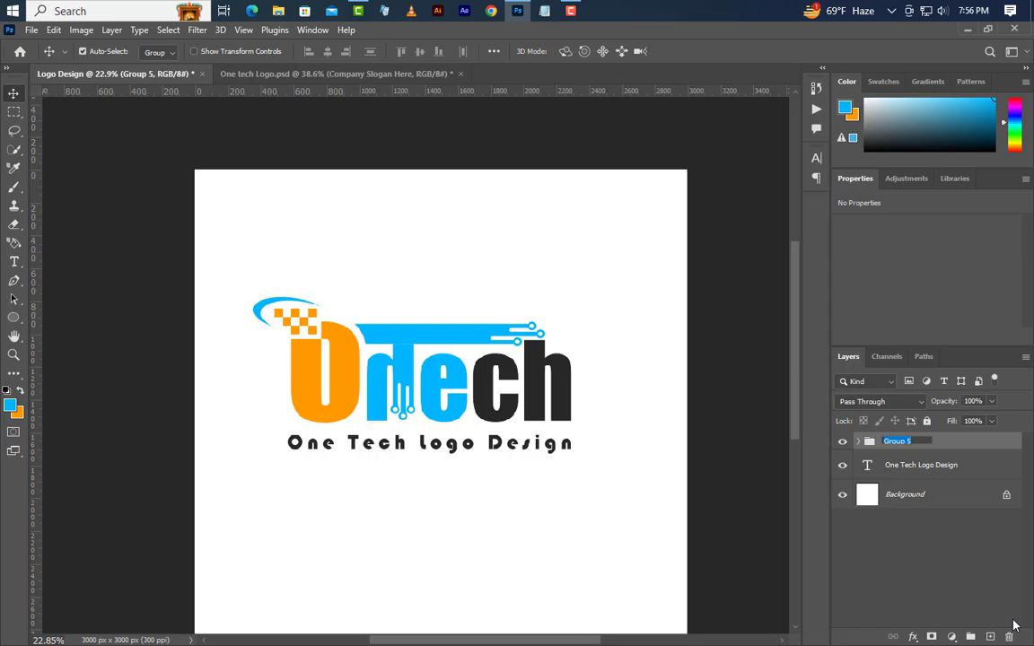